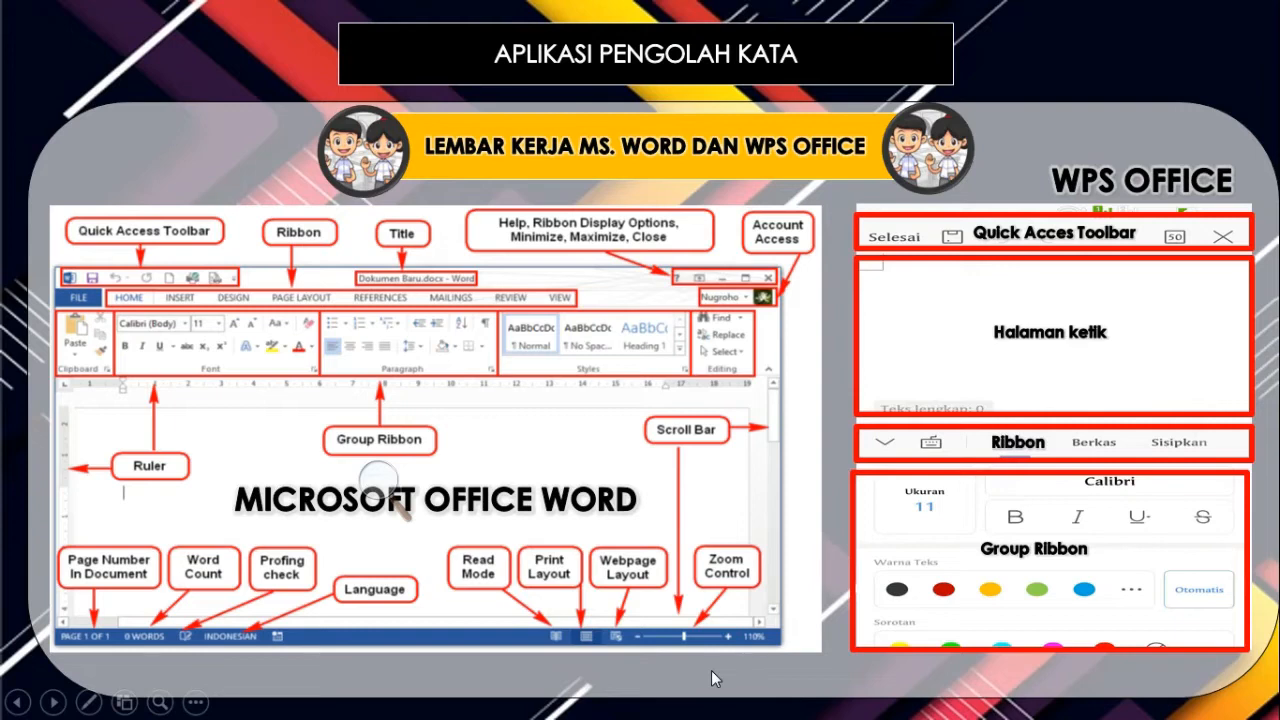
Step: Switch to the Sangkuriang story document in Word and magnify the screen to examine the window controls
key("alt+Tab")
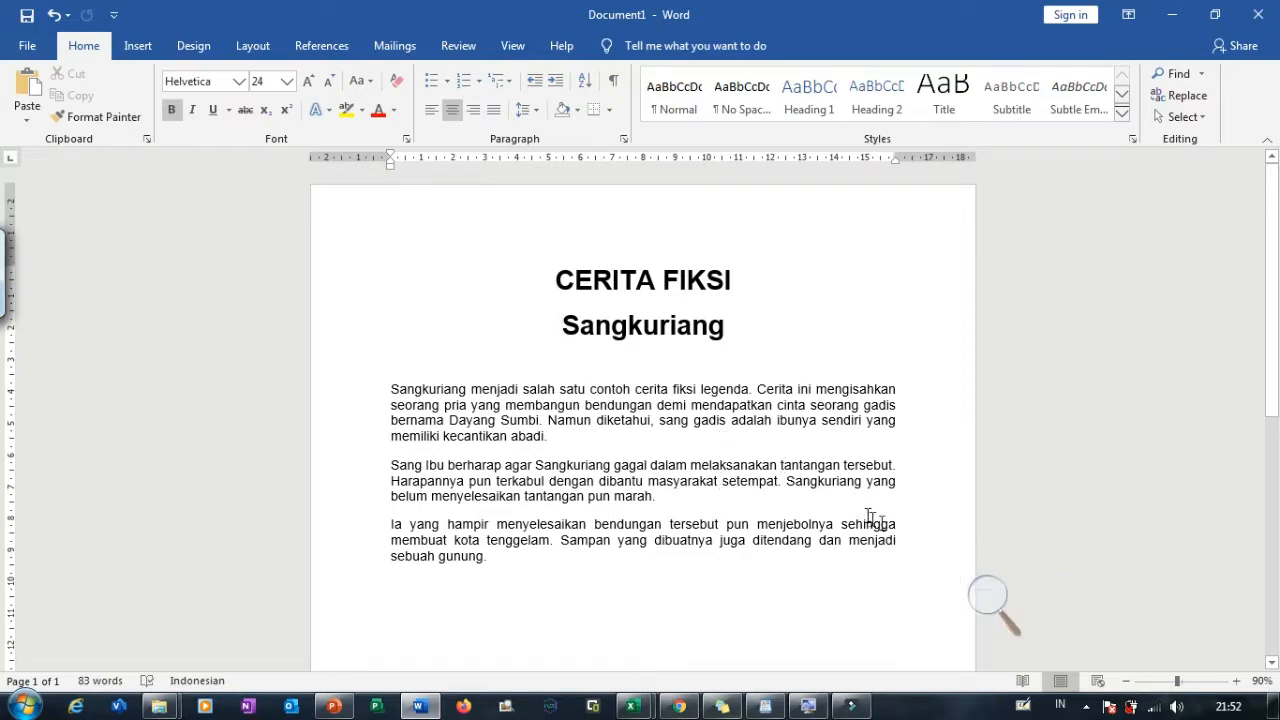
left_click(989, 598)
left_click(1008, 606)
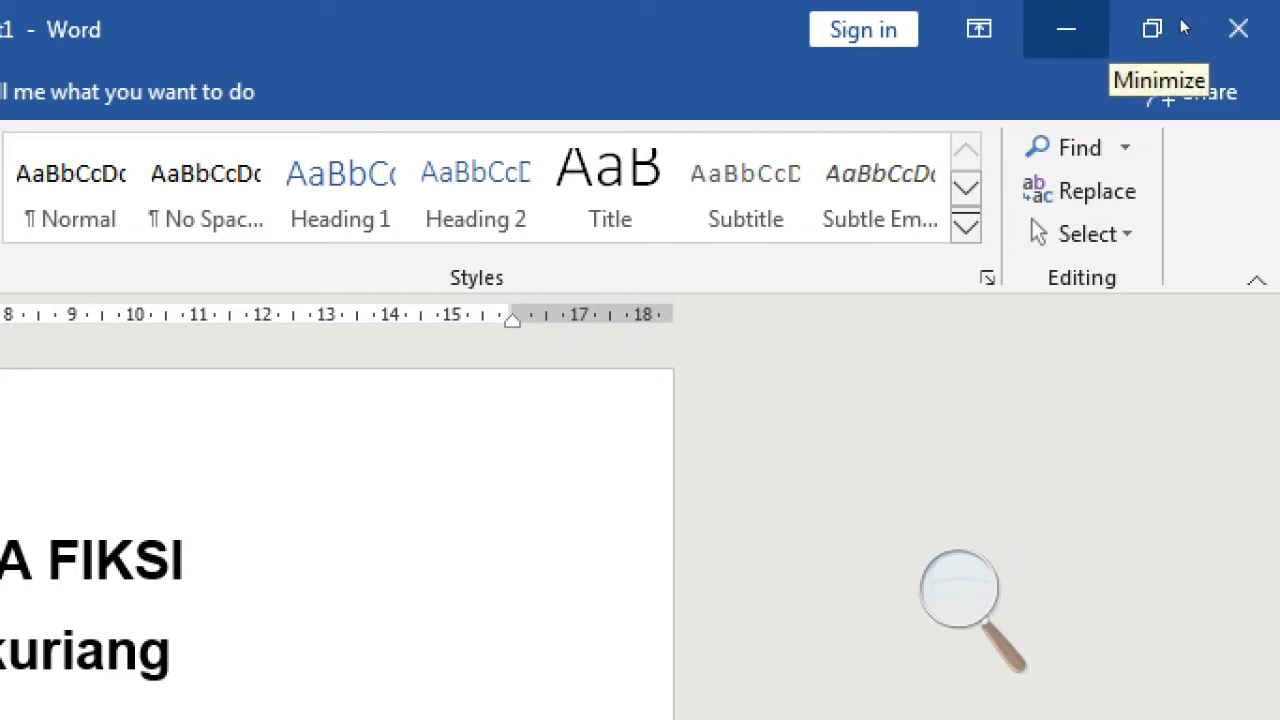
left_click(1066, 29)
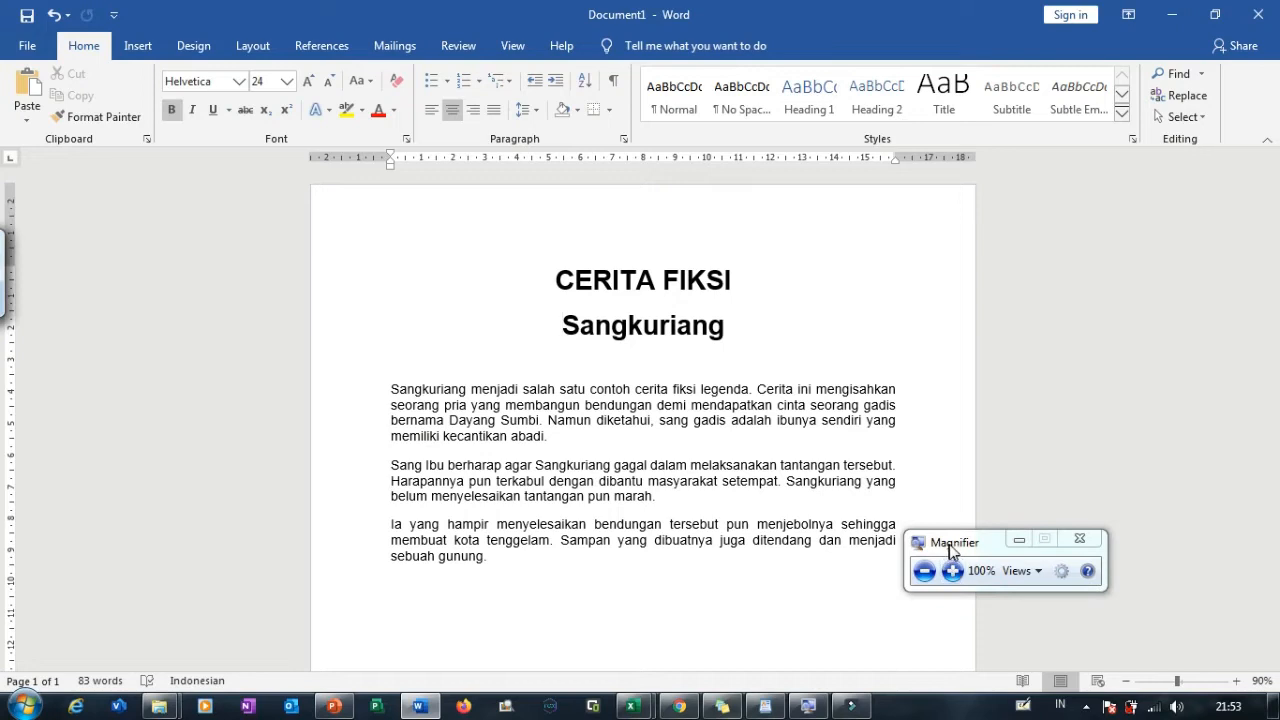
Step: Move the Magnifier control close to the CERITA FIKSI title and magnify the screen to 200%
left_click_drag(952, 554, 940, 418)
left_click(940, 437)
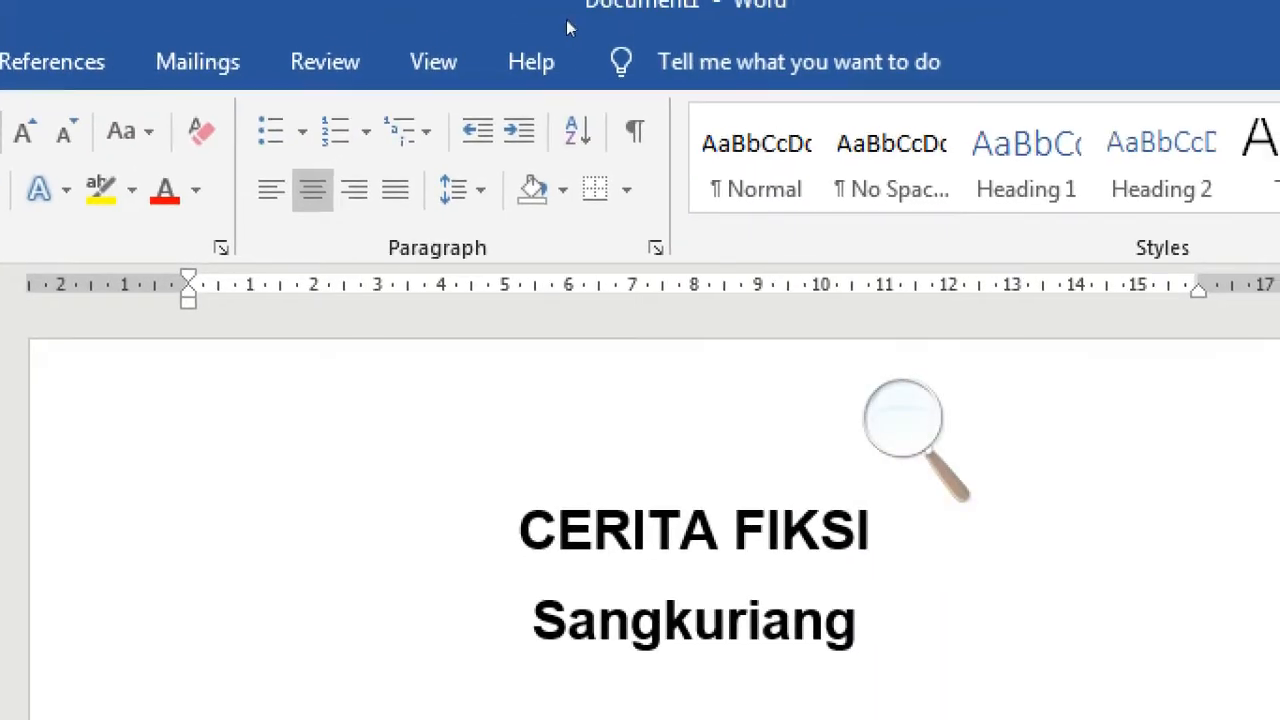
left_click(903, 418)
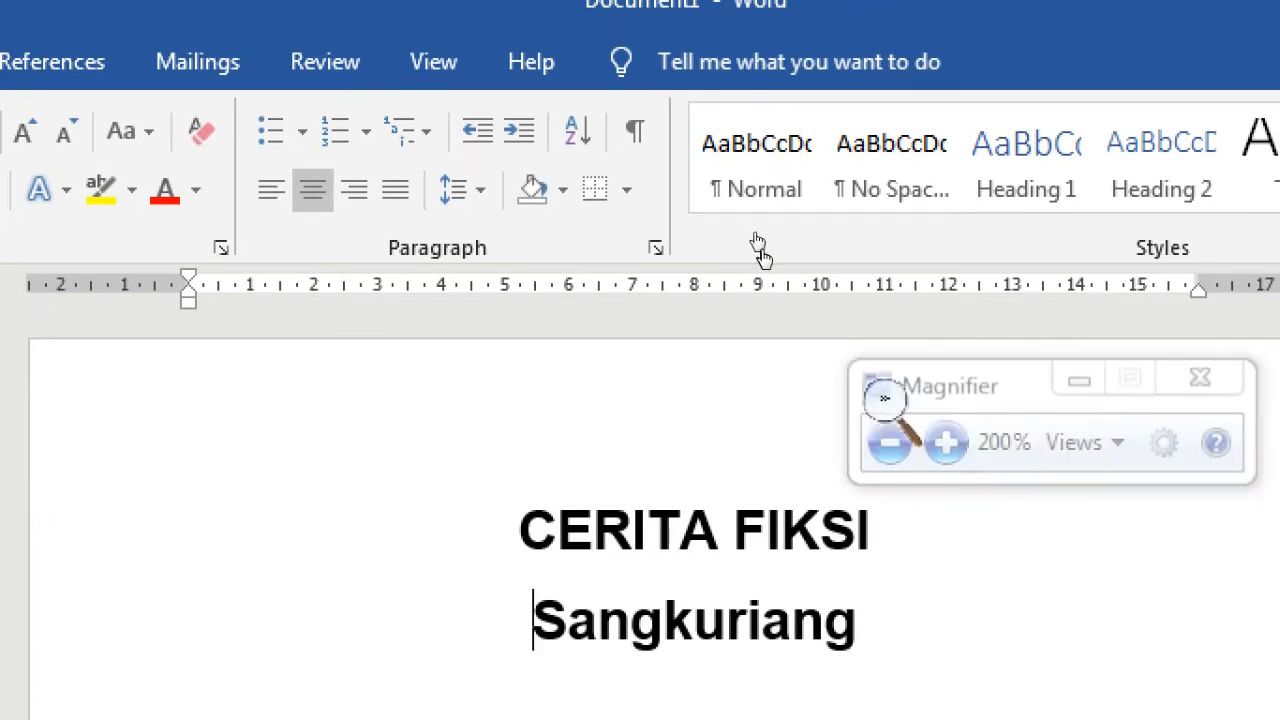
key("super+minus")
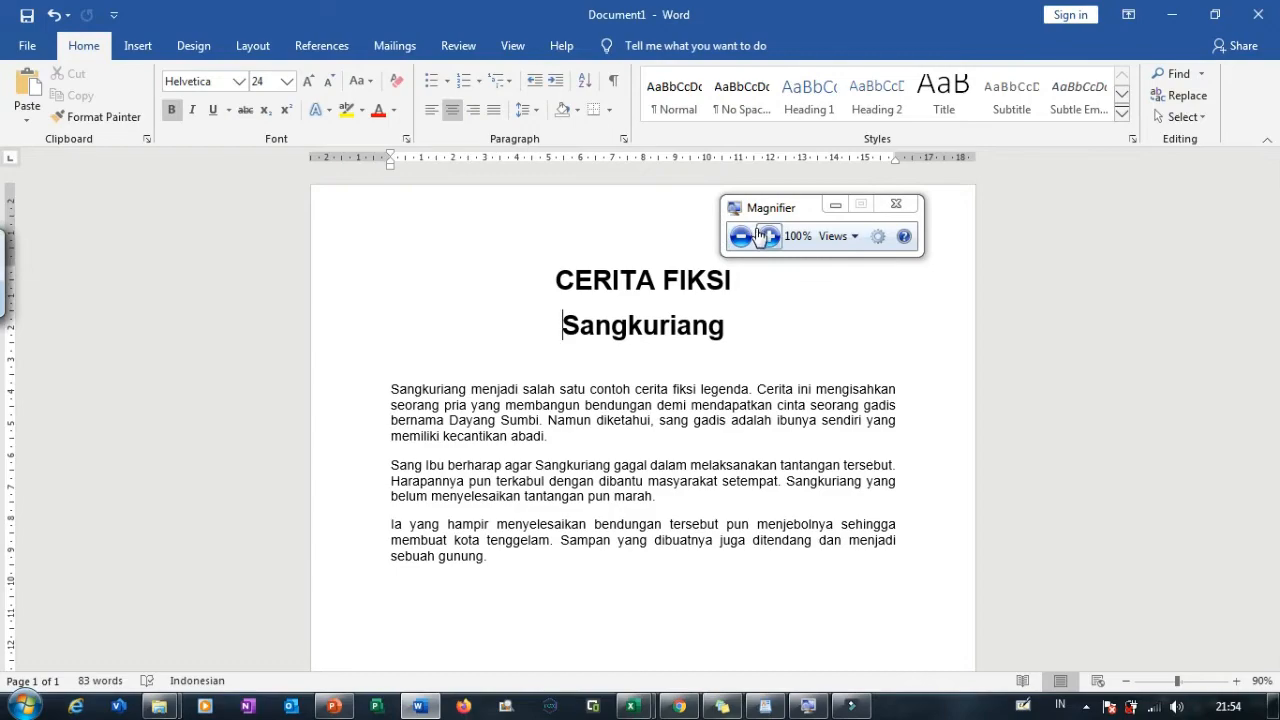
left_click(768, 236)
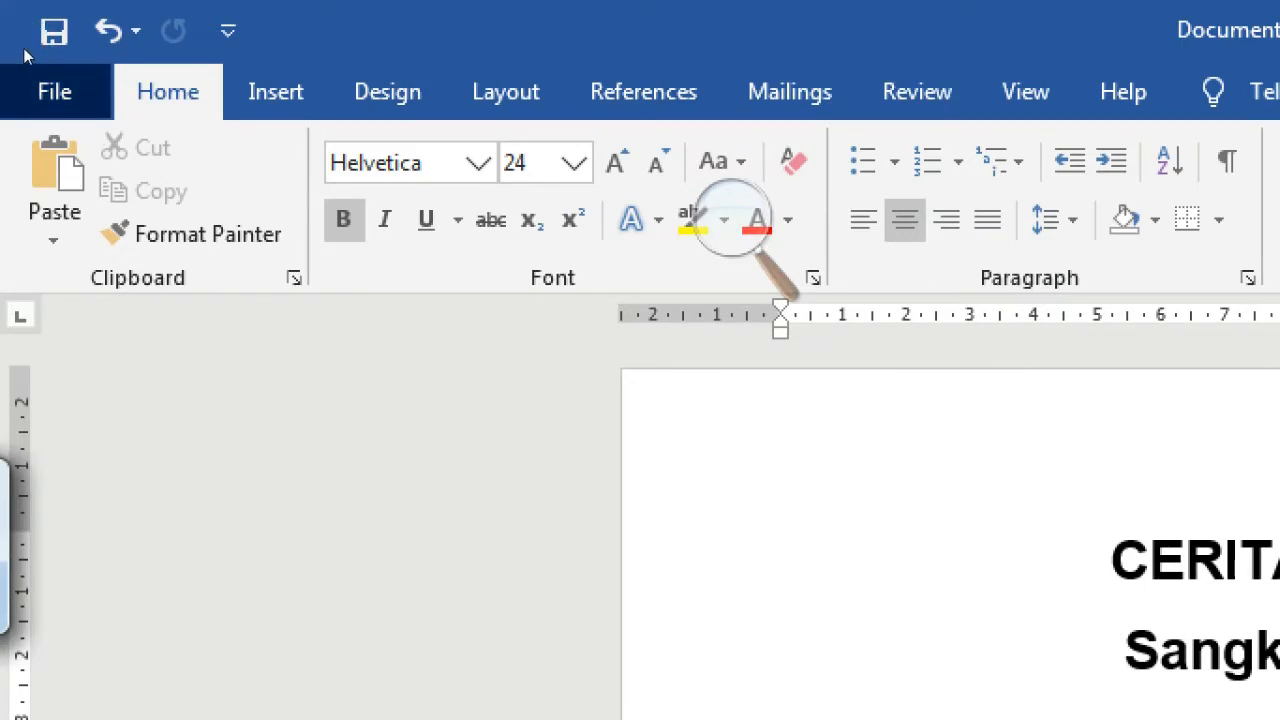
Step: Open the Save As dialog for the document and choose New Volume (E:) as the destination
left_click(38, 80)
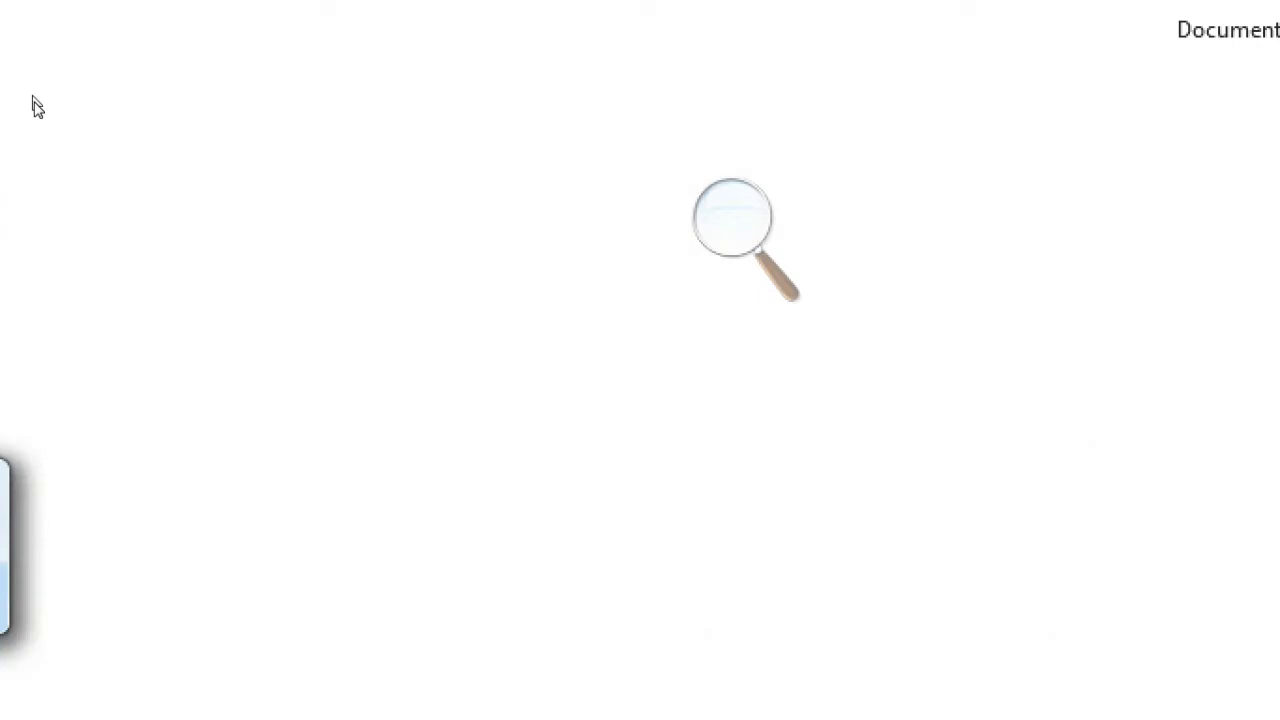
left_click(38, 100)
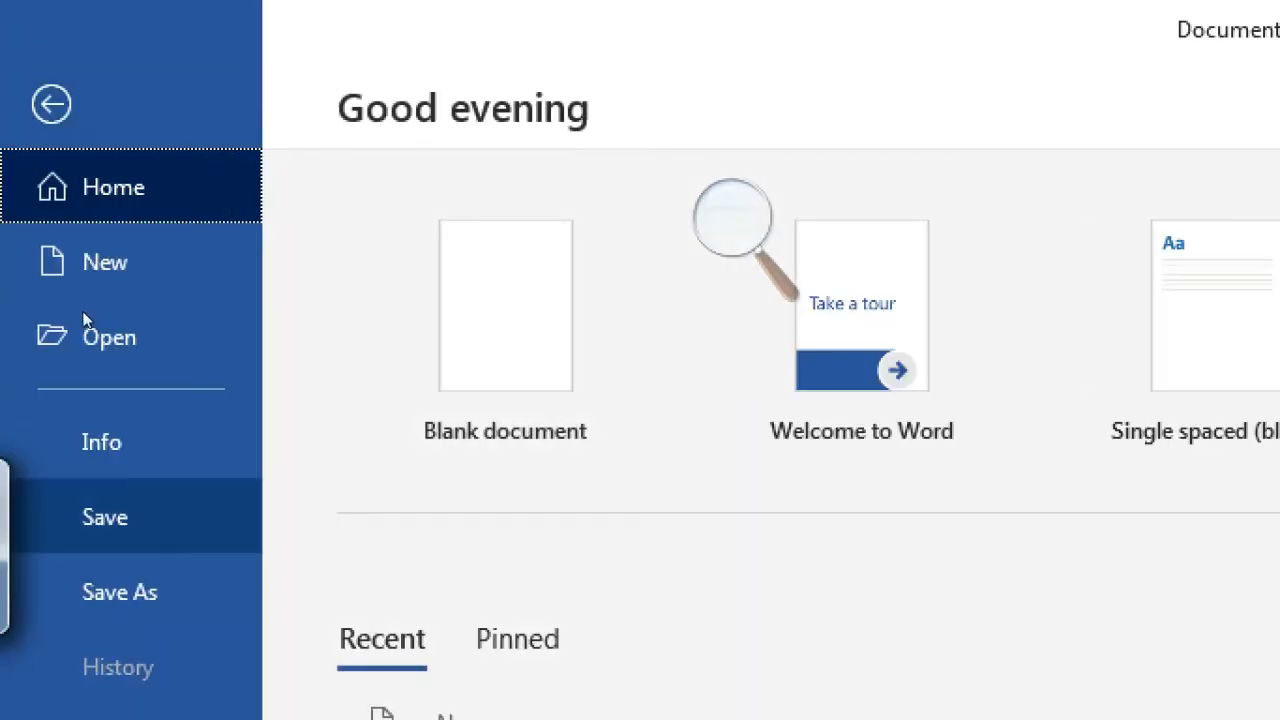
left_click(80, 299)
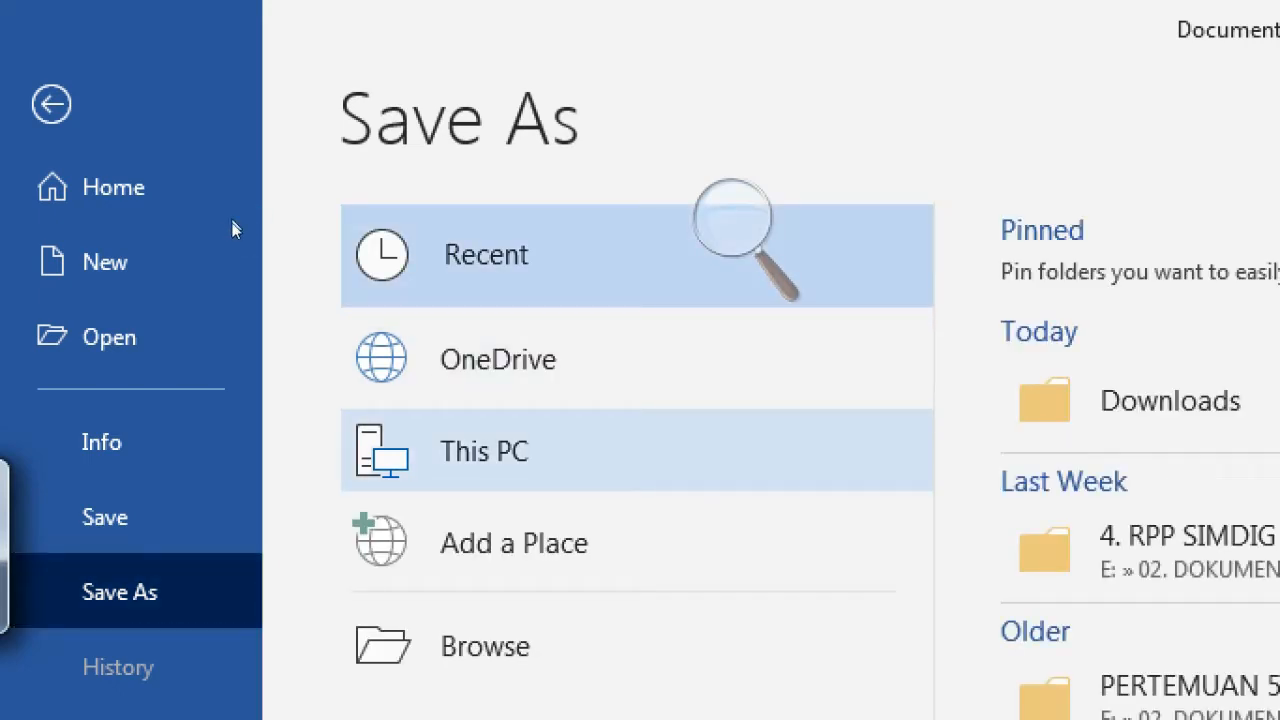
left_click(246, 231)
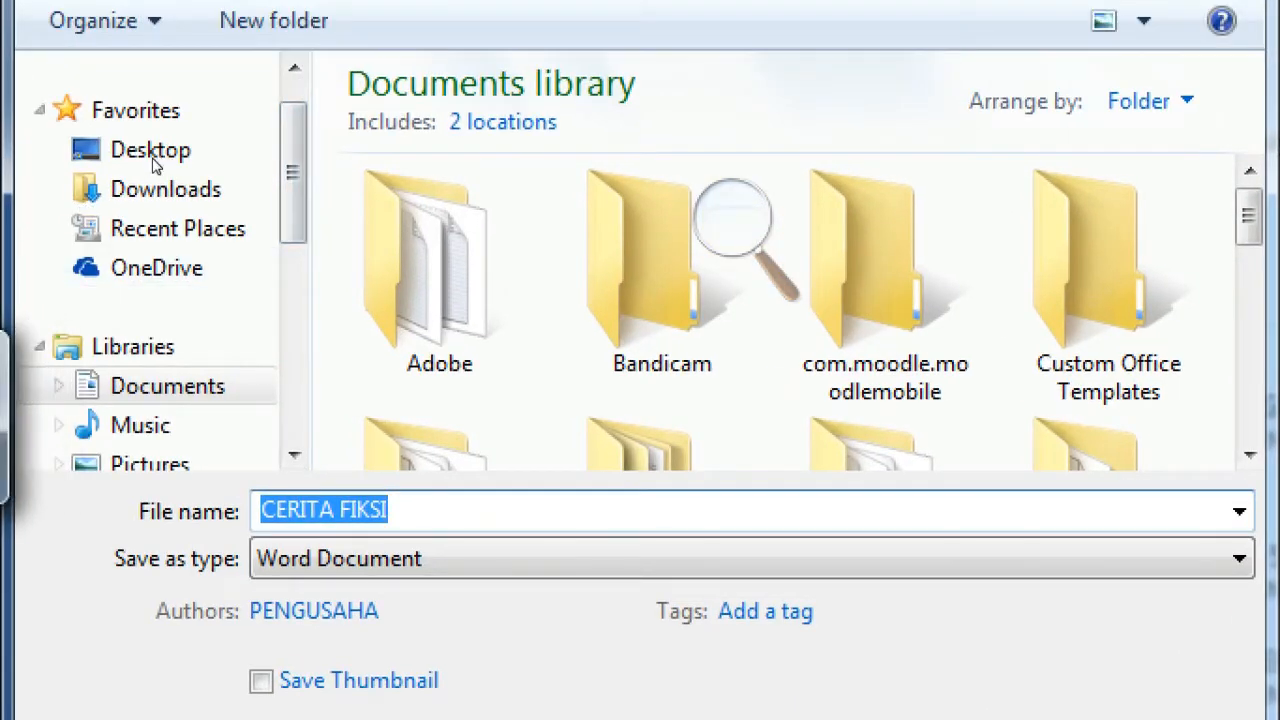
scroll(130, 240, "down", 3)
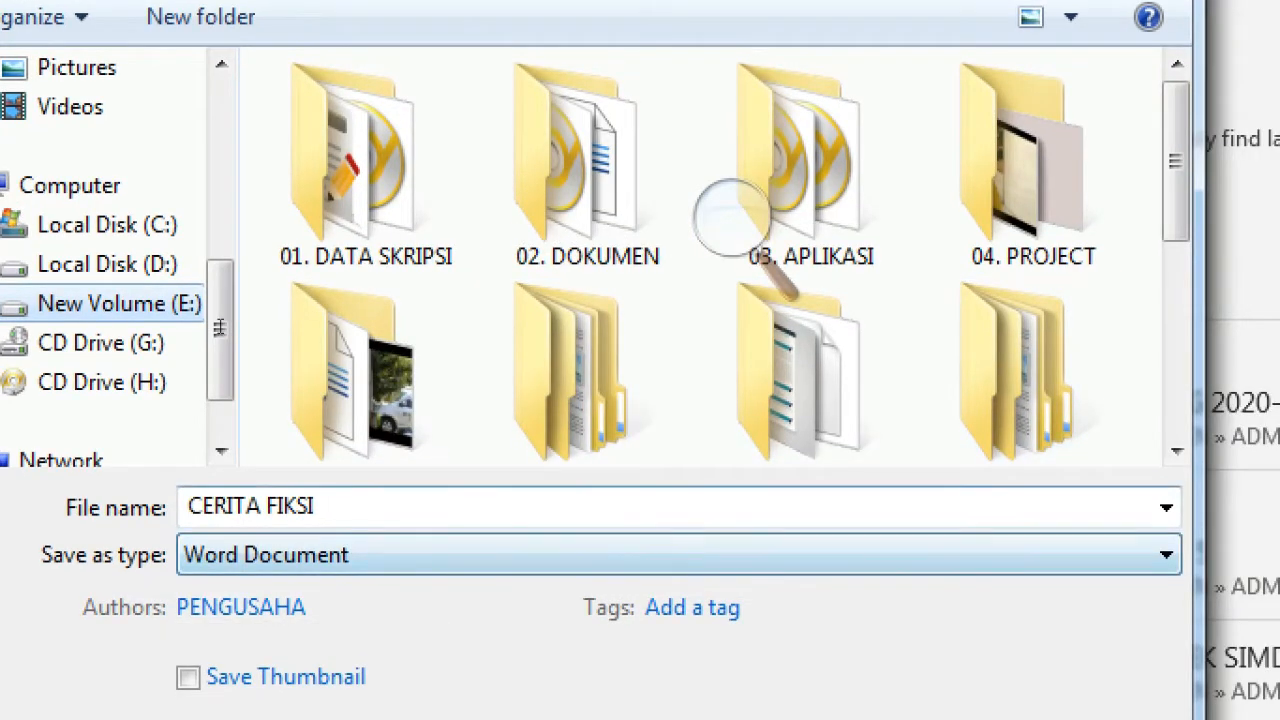
Step: Extend the proposed file name to CERITA FIKSI SIMDIG
left_click(370, 505)
left_click(370, 508)
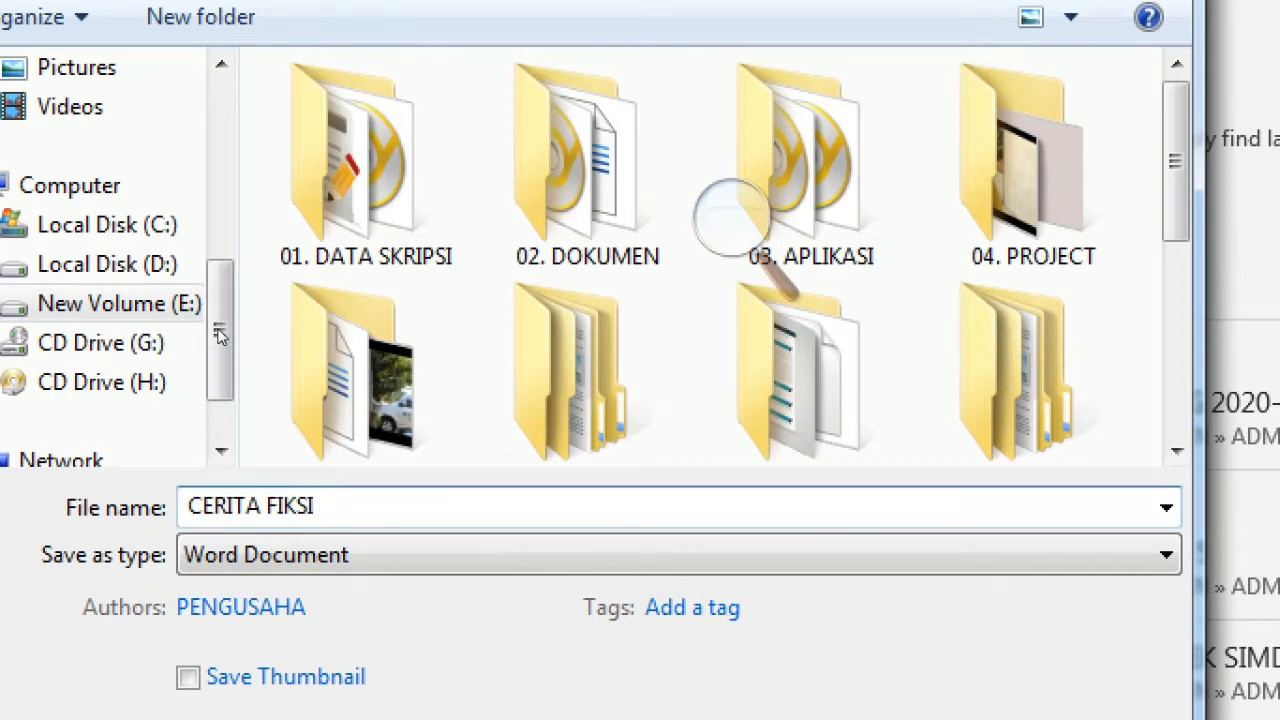
type("MDIG")
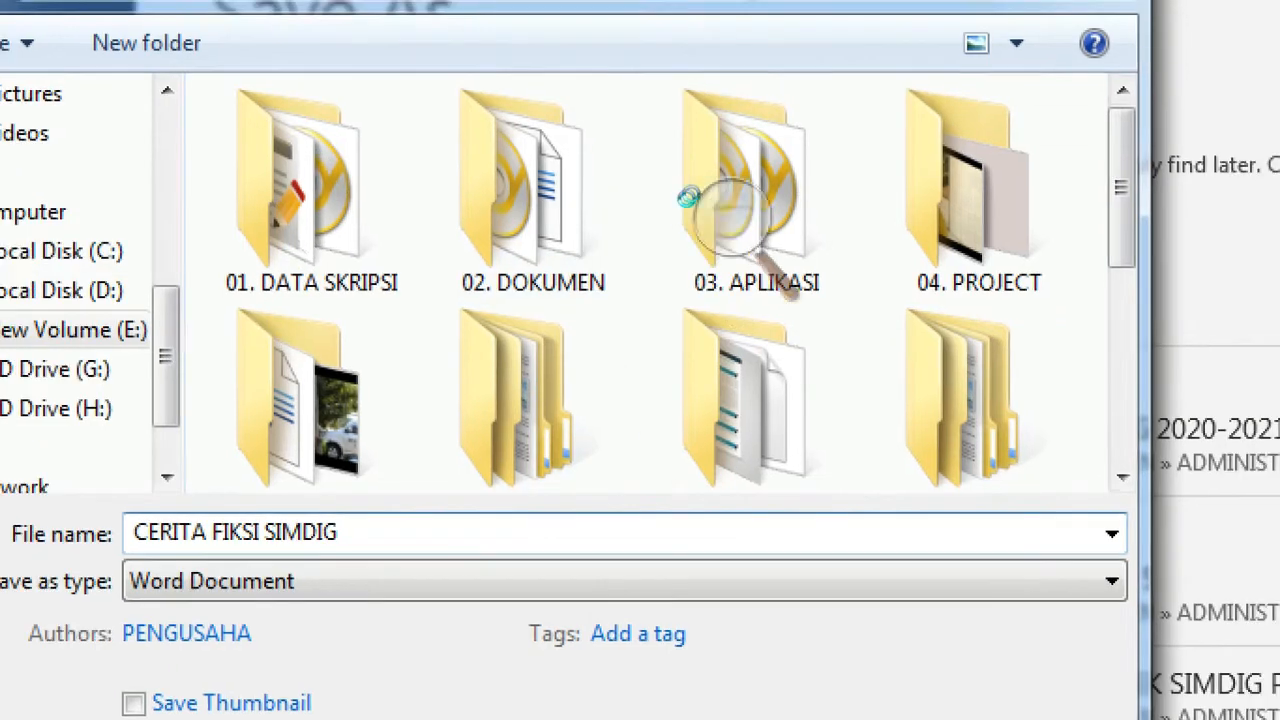
Step: Look through the folders on New Volume (E:) and save the file there as a Word Document
scroll(705, 195, "down", 5)
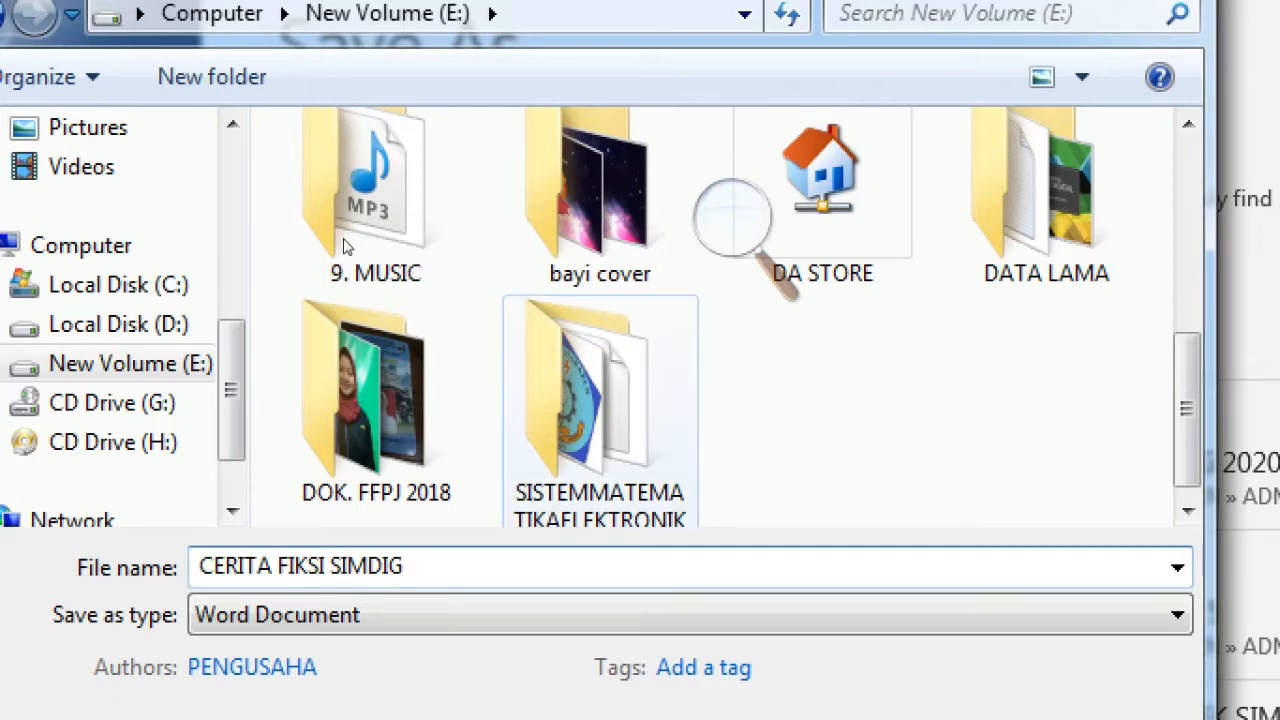
left_click(484, 238)
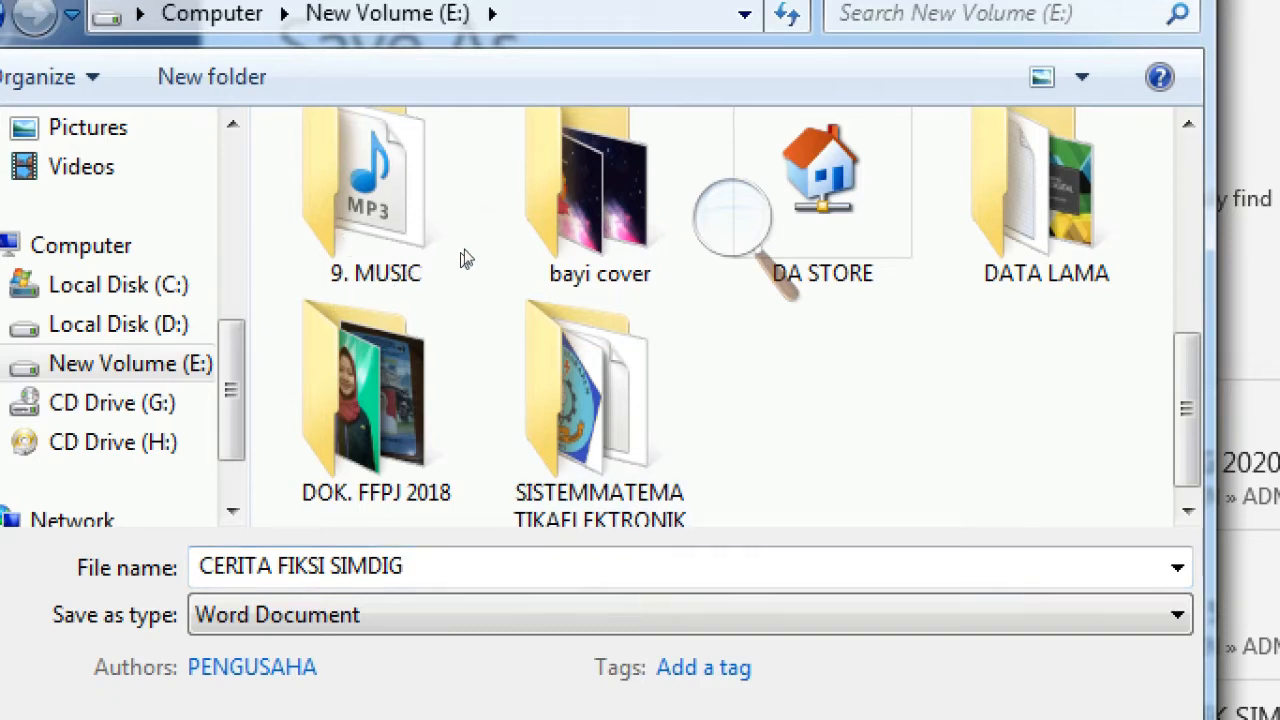
left_click(251, 320)
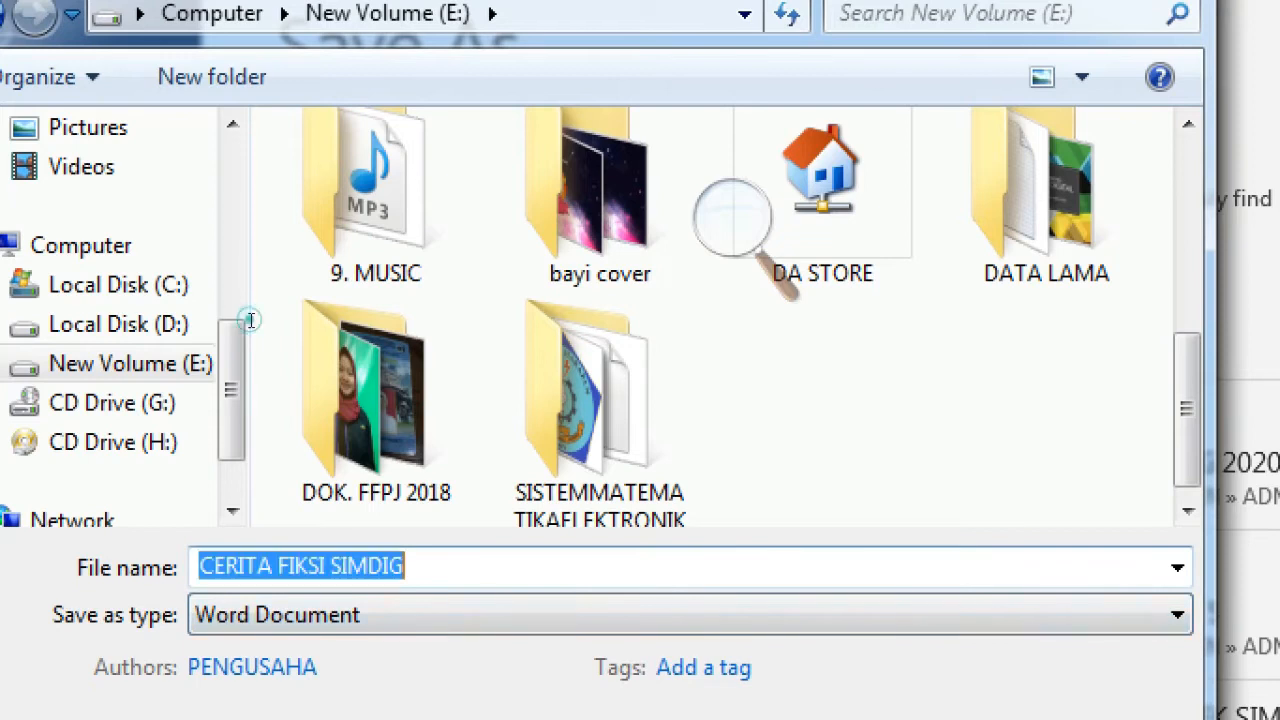
left_click(256, 318)
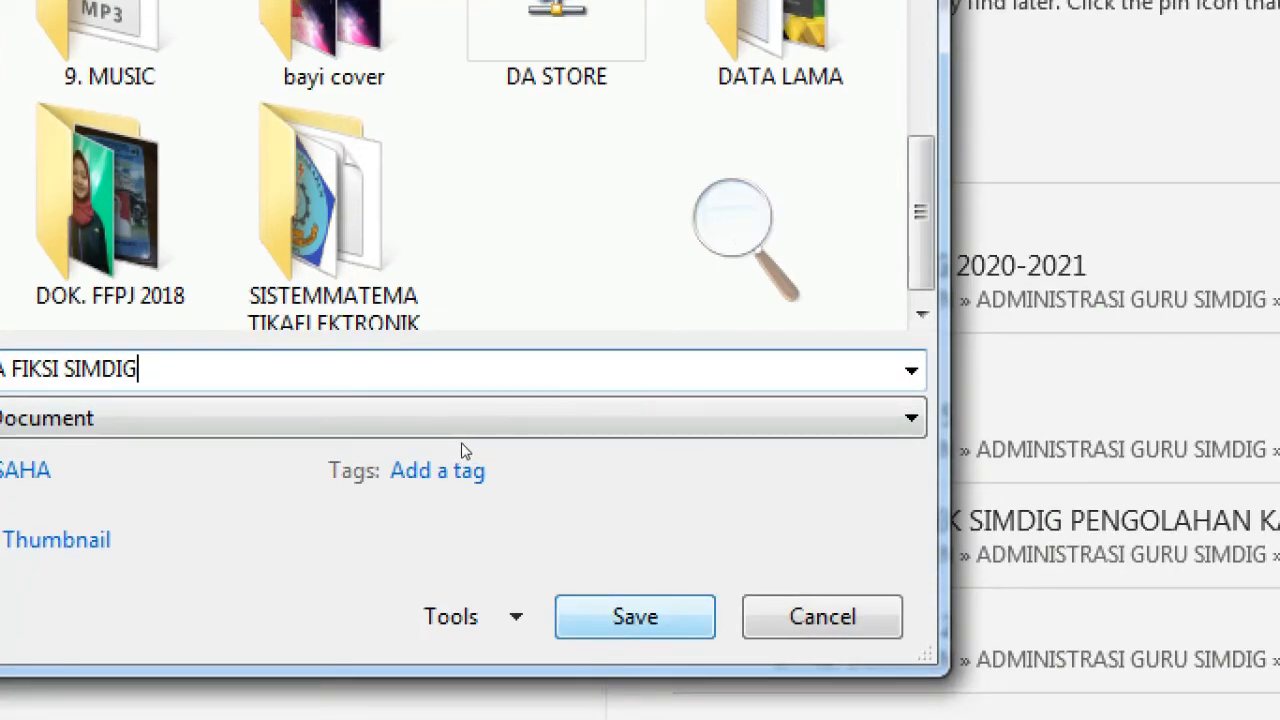
left_click(672, 671)
key("Return")
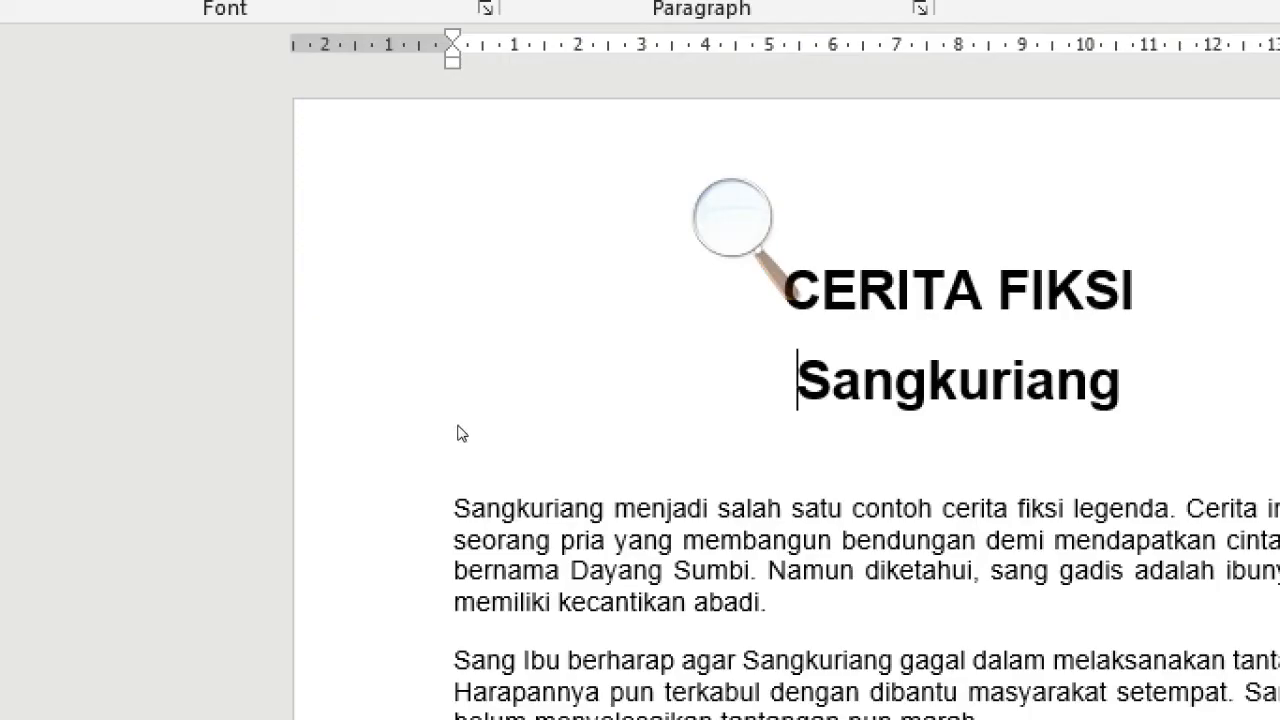
Step: Return the magnification to 100%, move the Magnifier control aside and add the letter "l" after the subtitle Sangkuriang
left_click(527, 262)
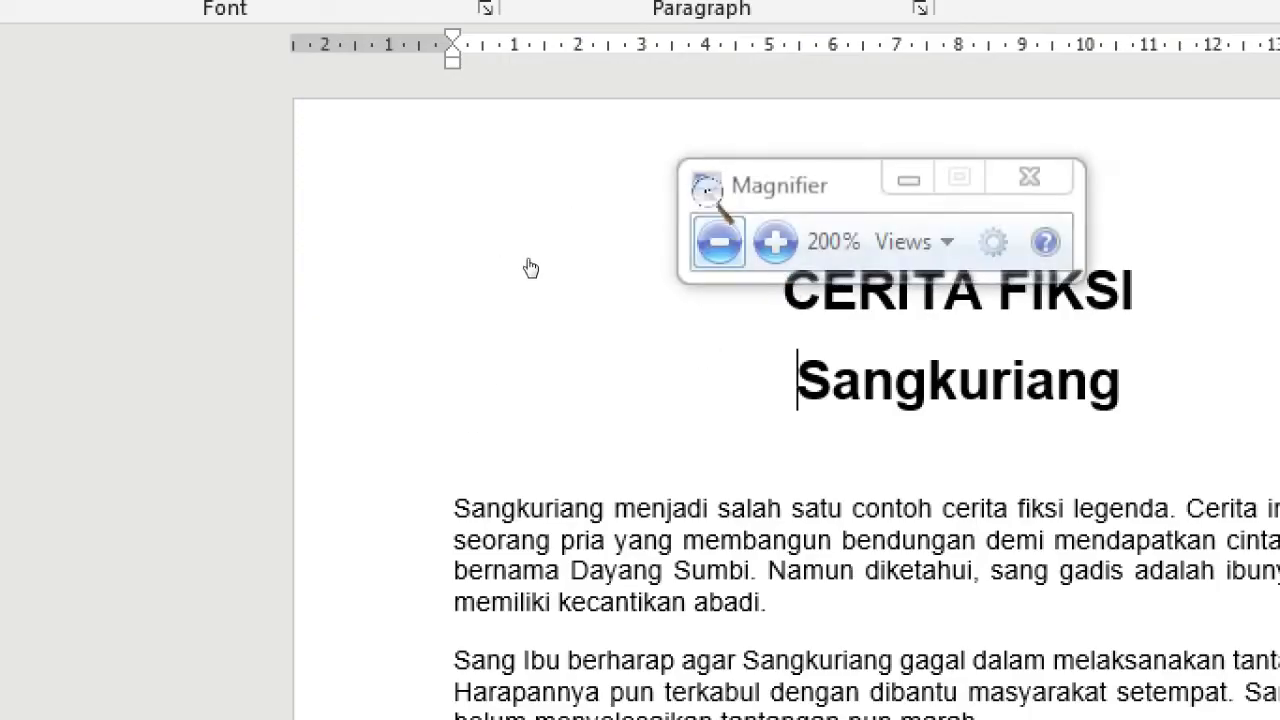
left_click(527, 265)
left_click_drag(556, 231, 918, 258)
left_click(727, 329)
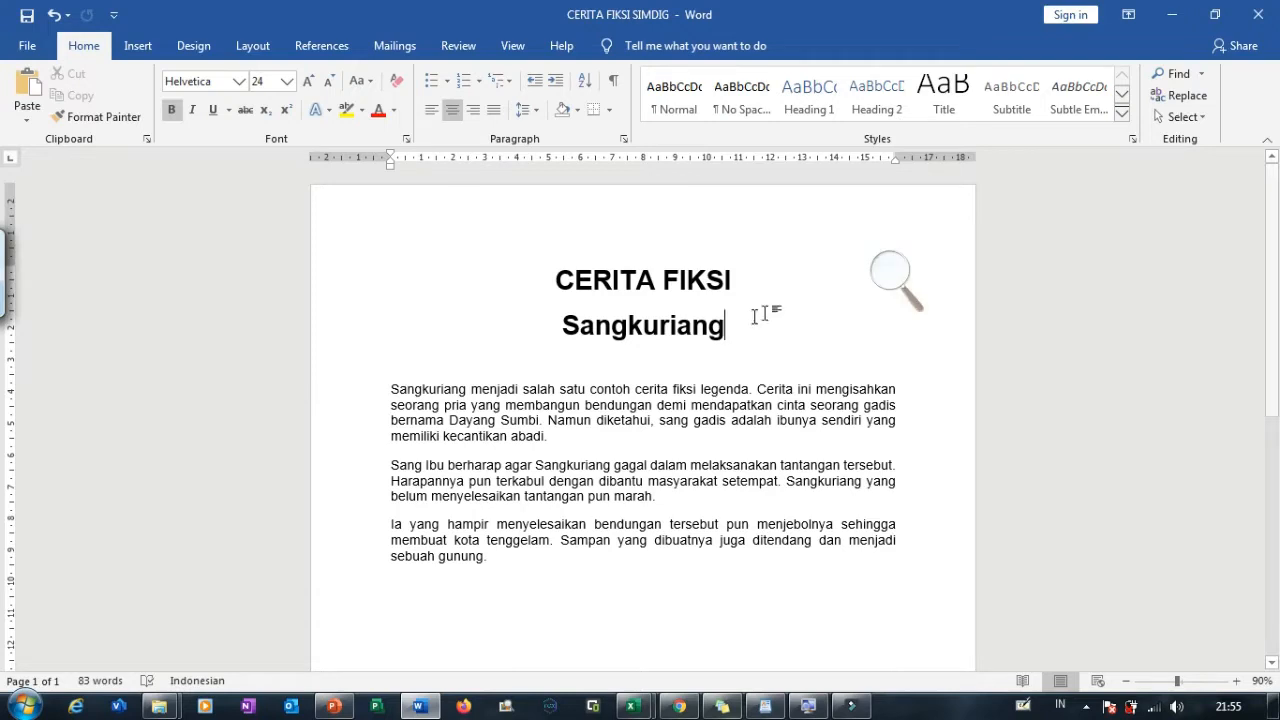
type("l")
Step: Save the edited document under its existing name and return the magnification to 100%
left_click(890, 280)
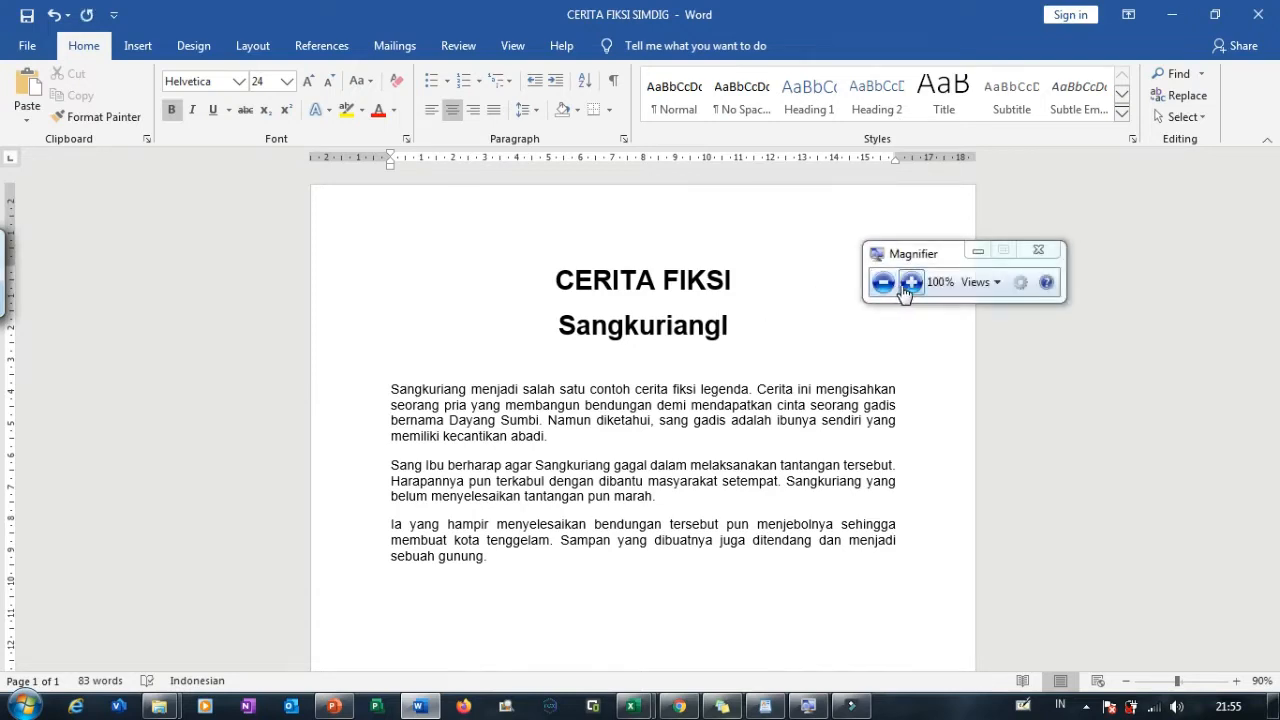
left_click(910, 283)
left_click(35, 28)
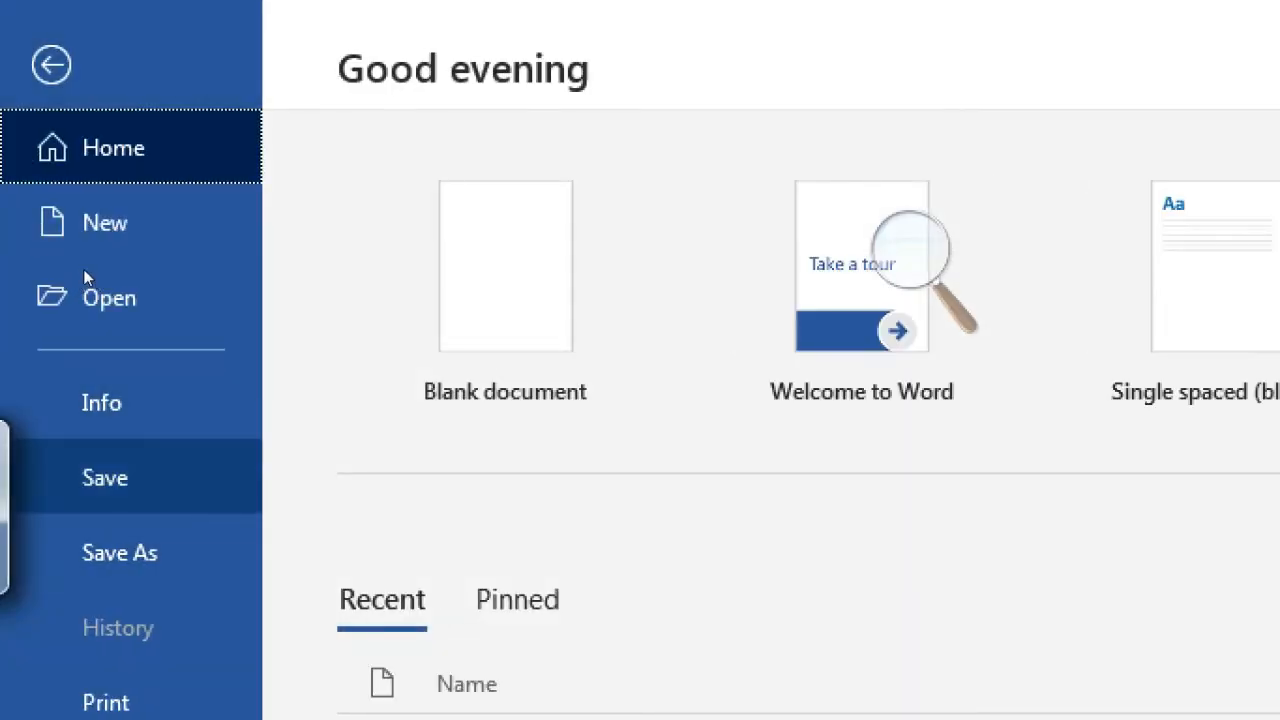
key("Escape")
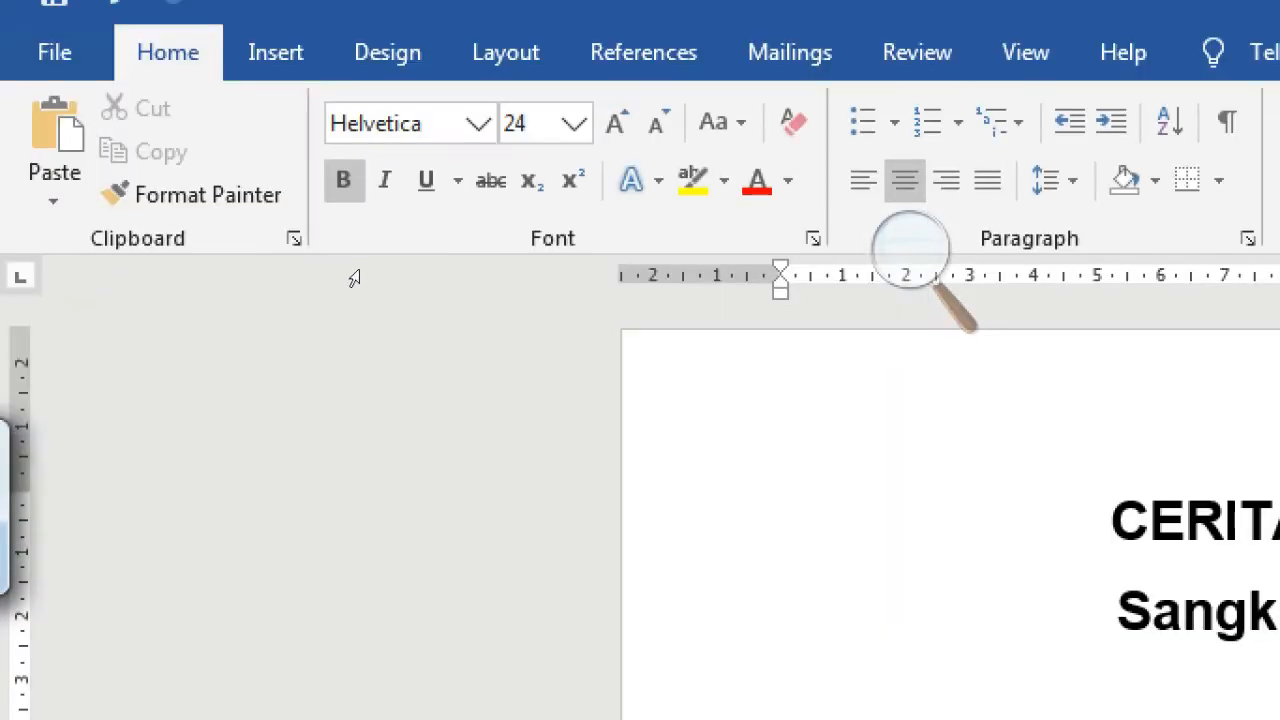
left_click(911, 250)
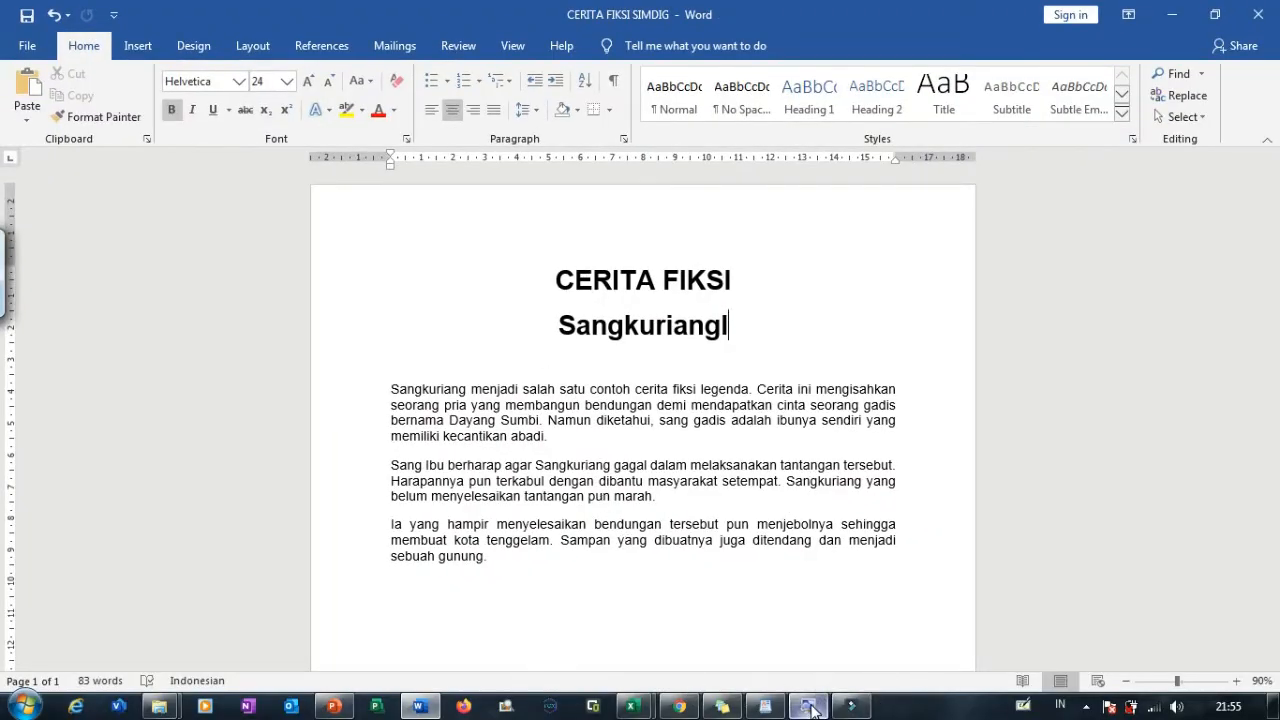
Step: Move the Magnifier control beside the page, place the cursor after the subtitle and magnify the screen
left_click(814, 704)
left_click_drag(928, 212, 1056, 240)
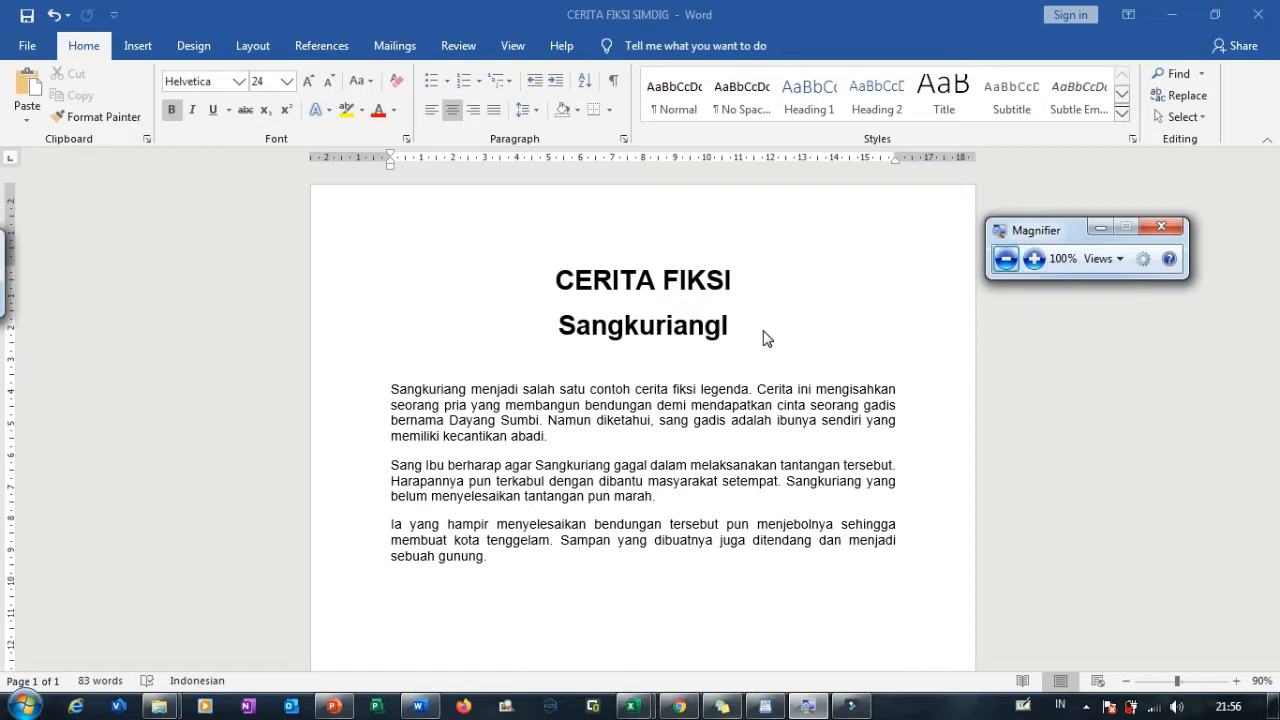
left_click(743, 335)
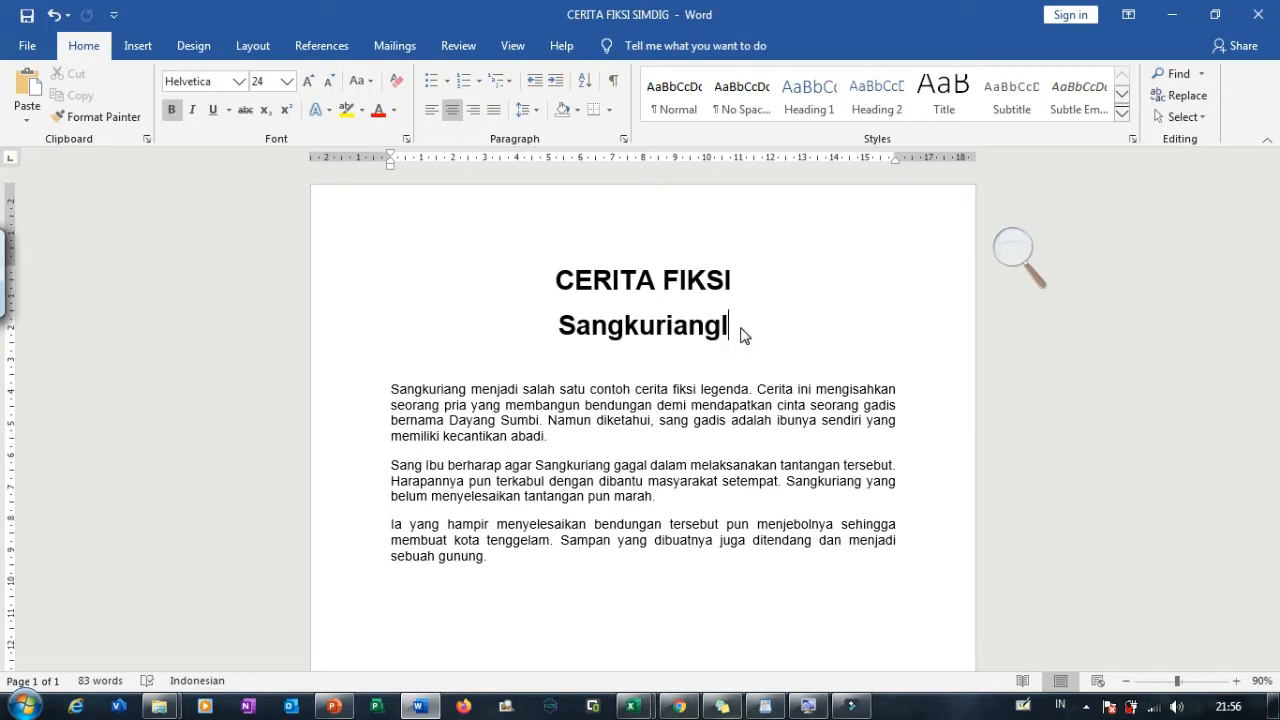
left_click(737, 330)
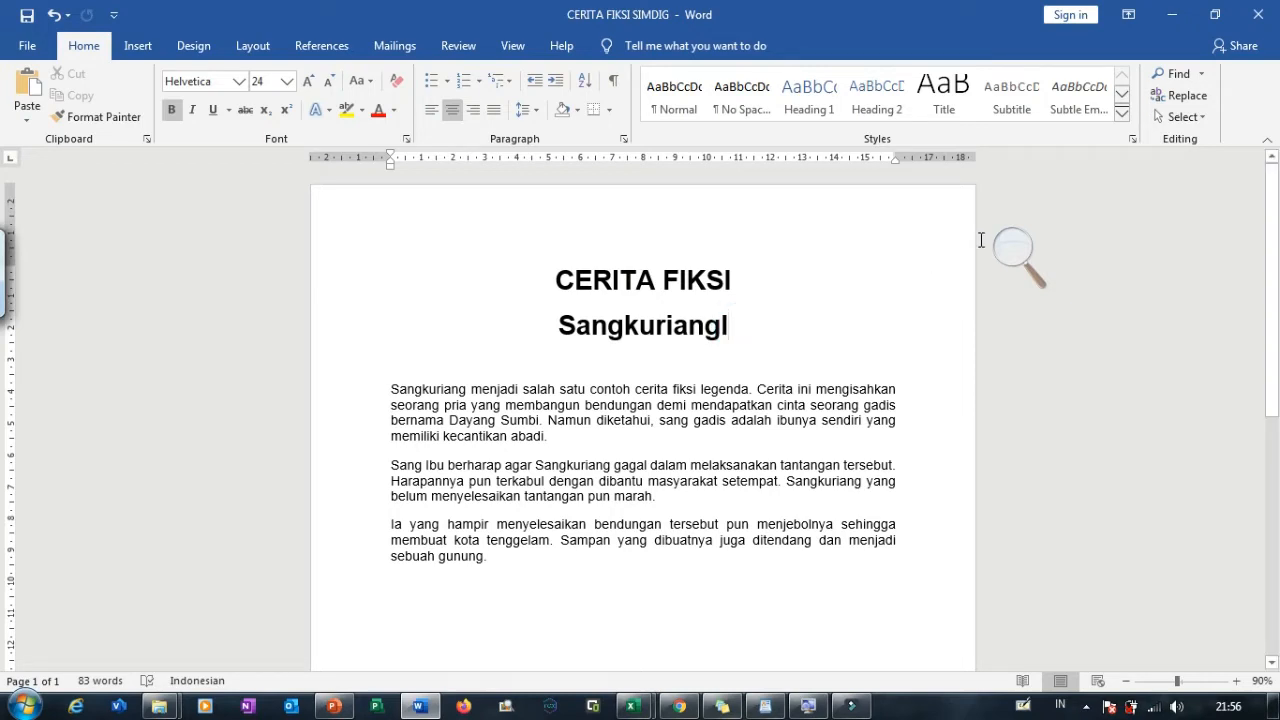
left_click(1012, 252)
left_click(1036, 260)
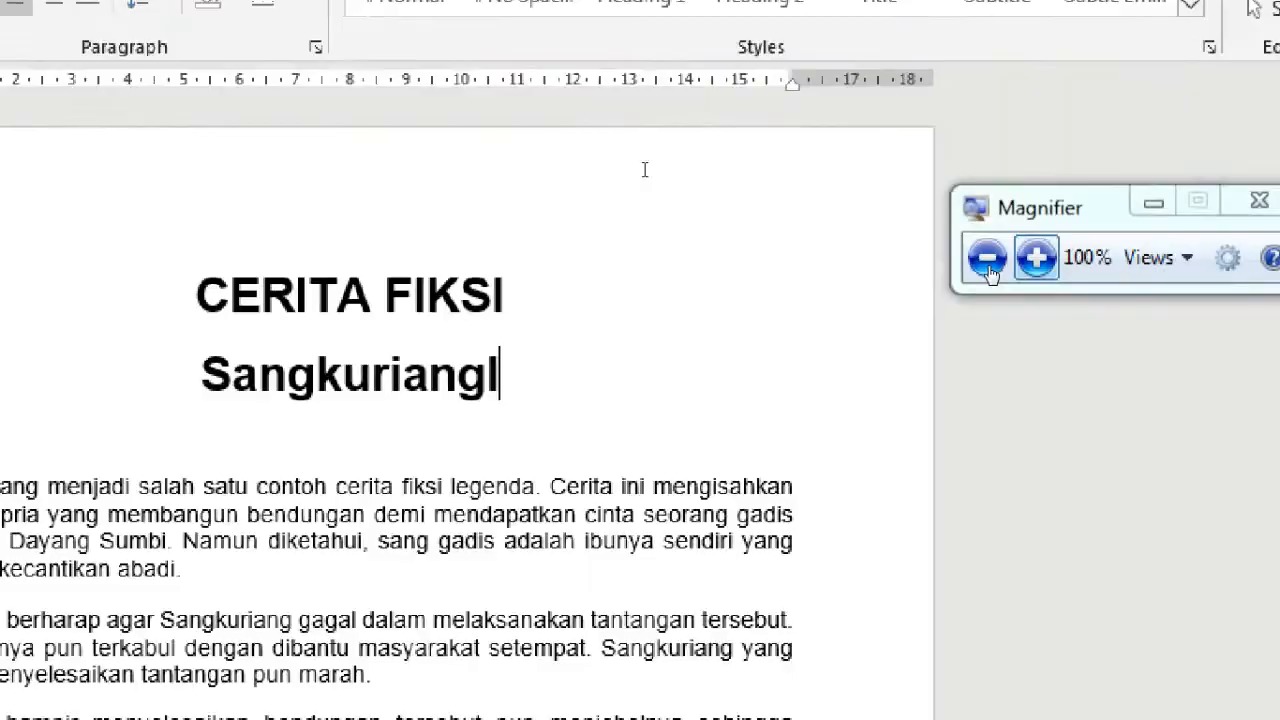
left_click(987, 258)
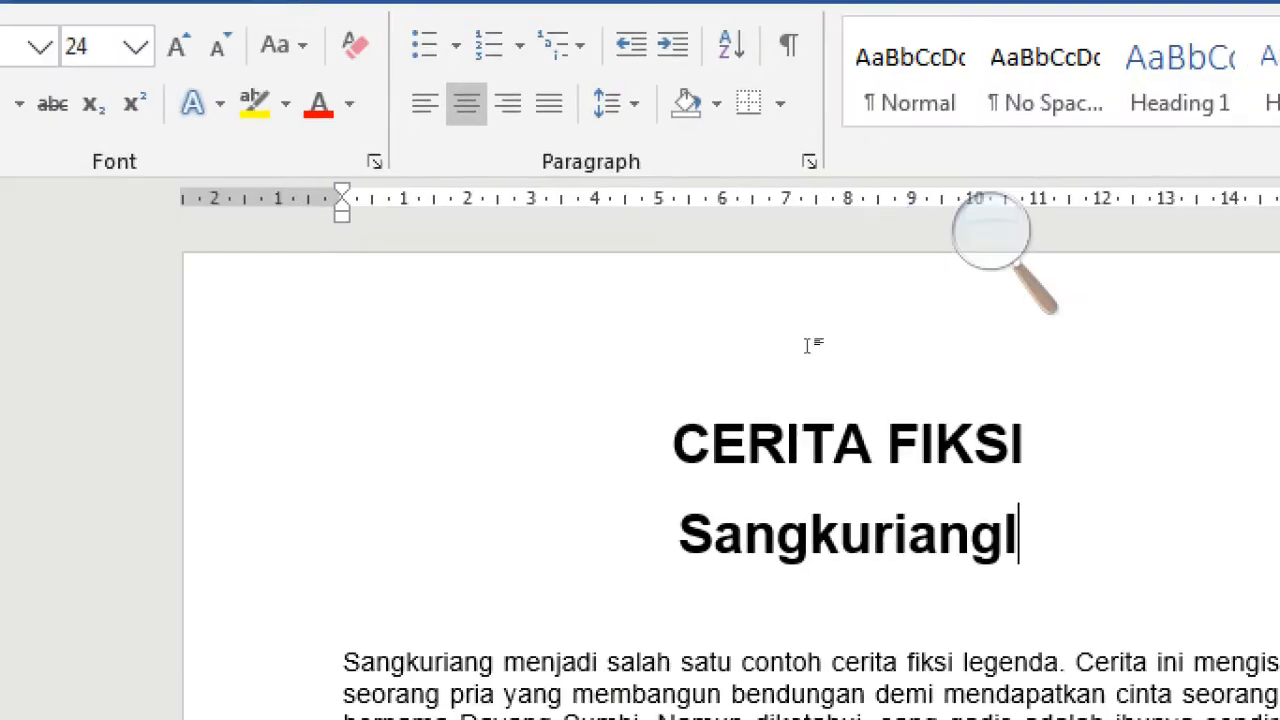
Step: Change the title CERITA FIKSI to the Calibri (Body) font and increase its size to 28
triple_click(551, 278)
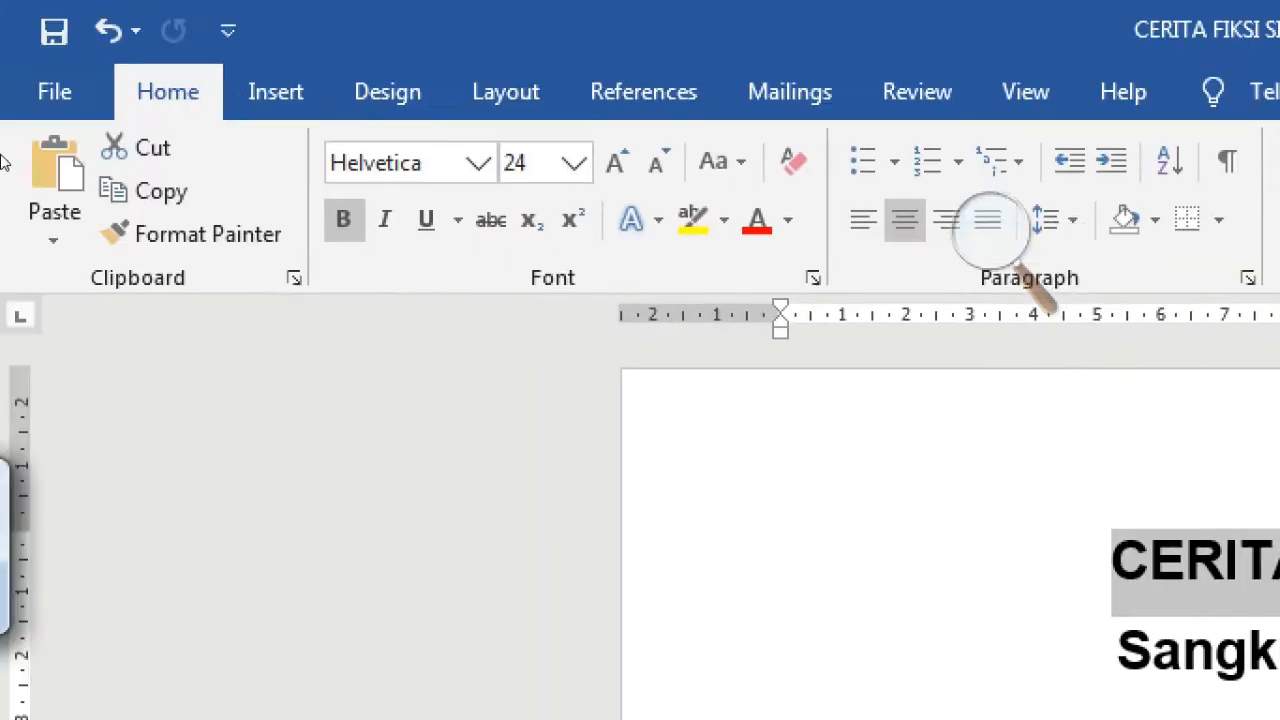
left_click(478, 162)
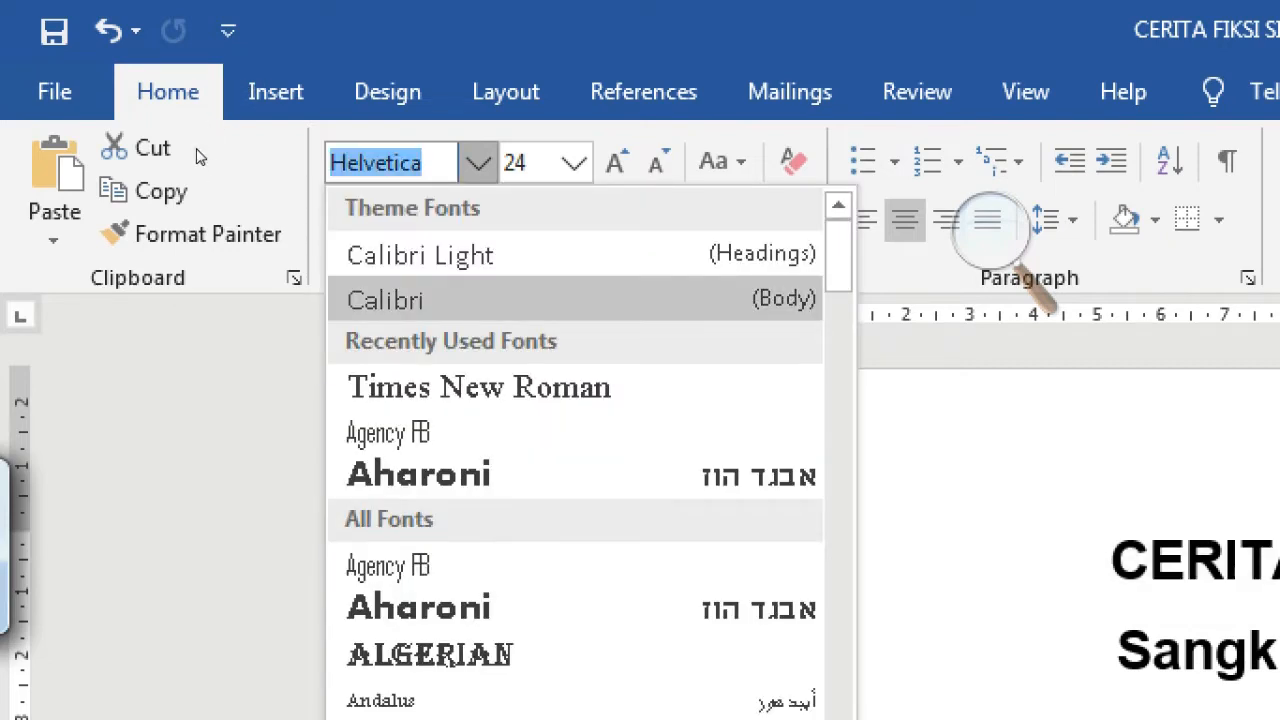
left_click(385, 300)
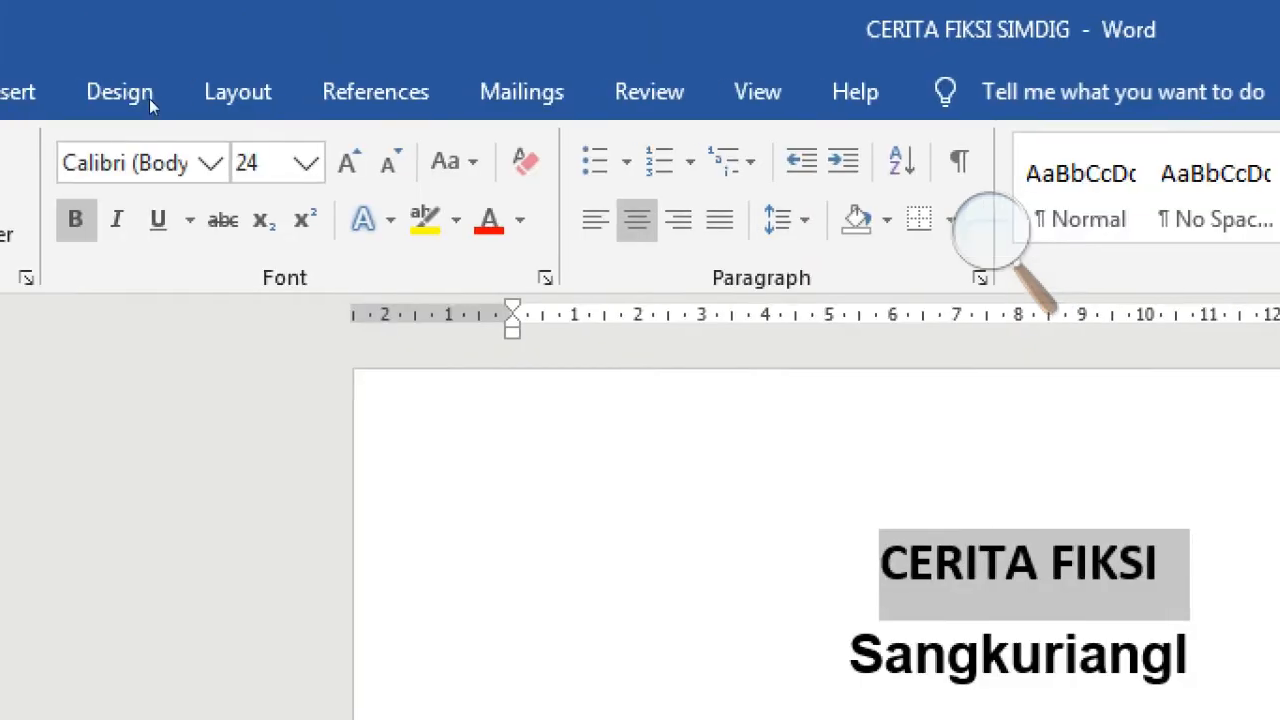
left_click(309, 163)
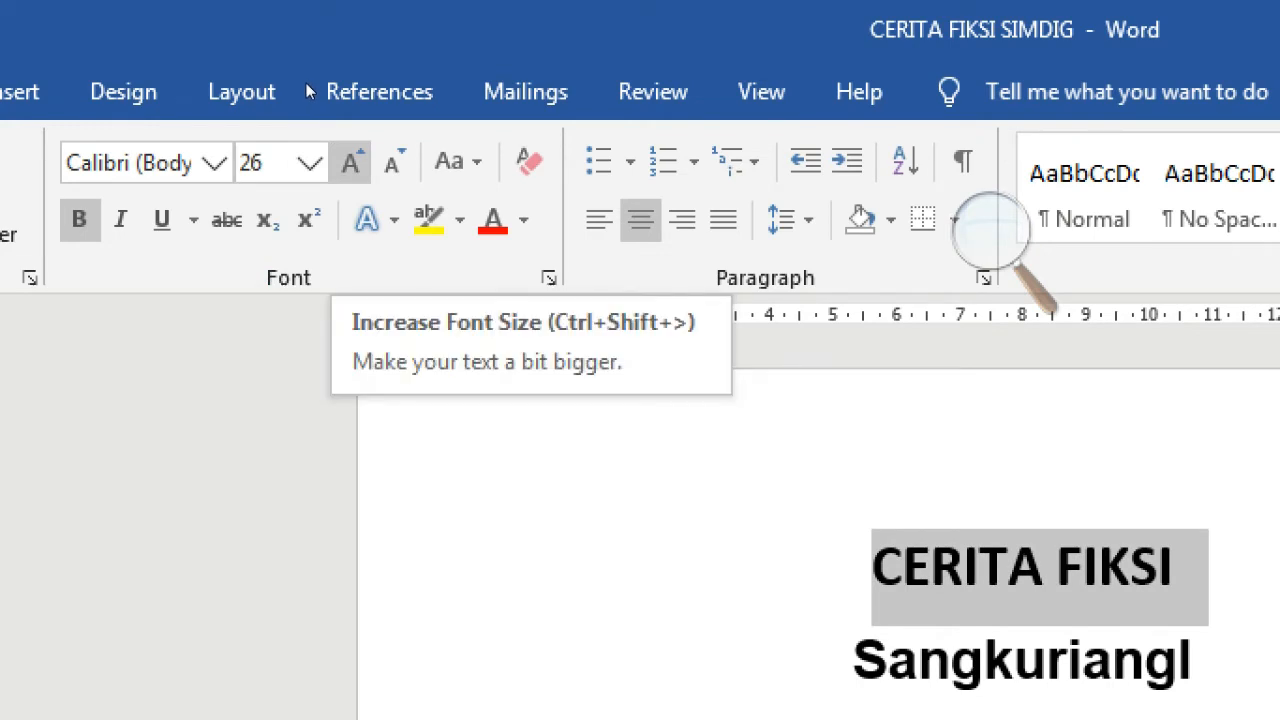
left_click(350, 162)
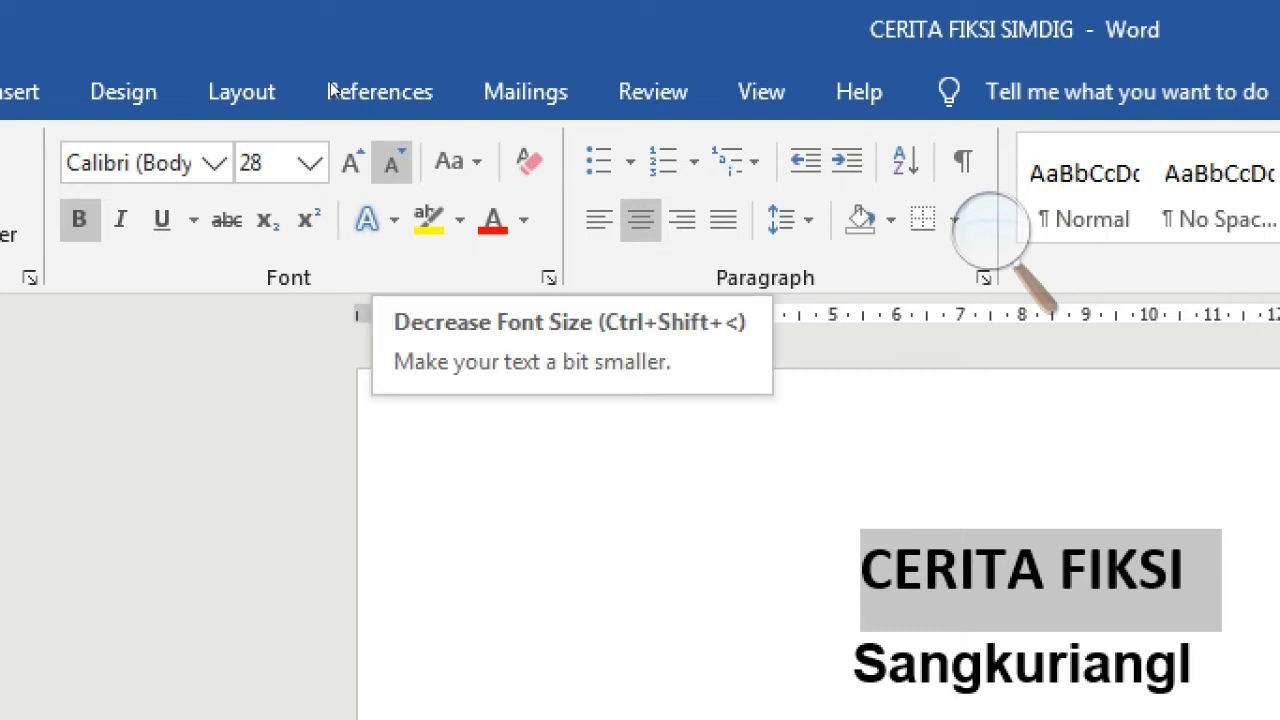
Step: Reduce the title CERITA FIKSI to size 26 and replace its bold style with italic, underline and strikethrough
left_click(391, 162)
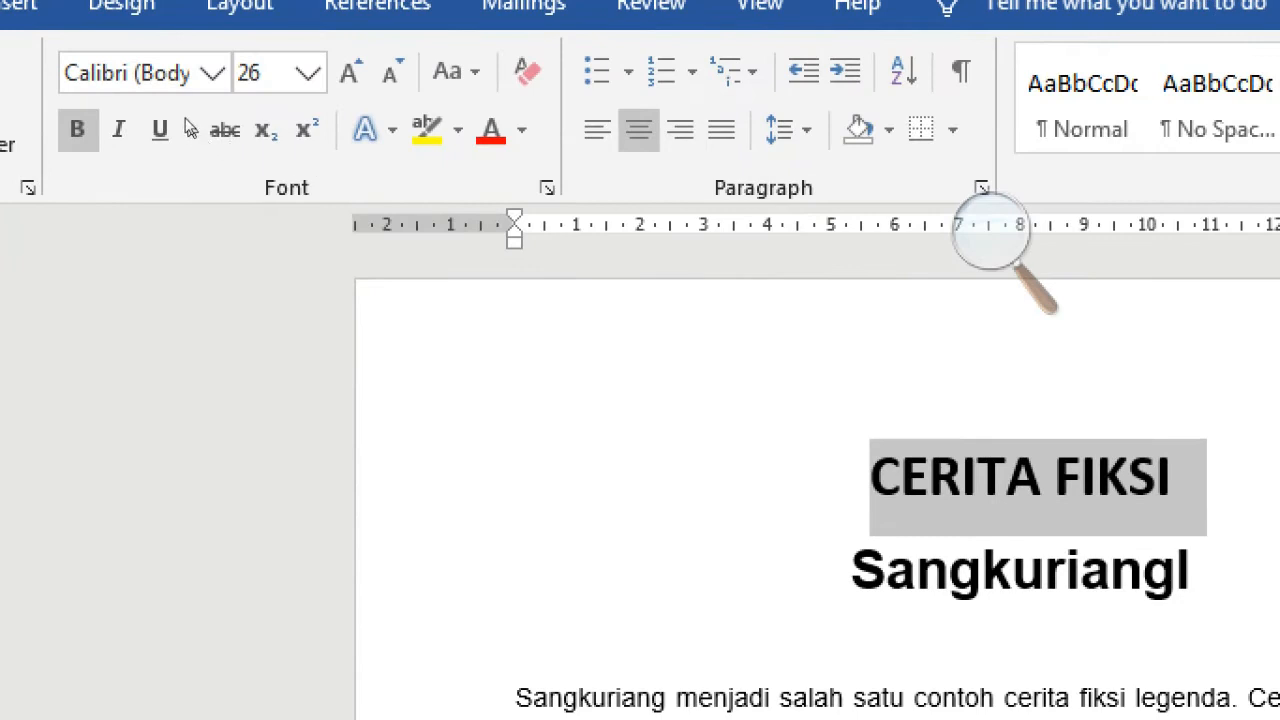
key("ctrl+b")
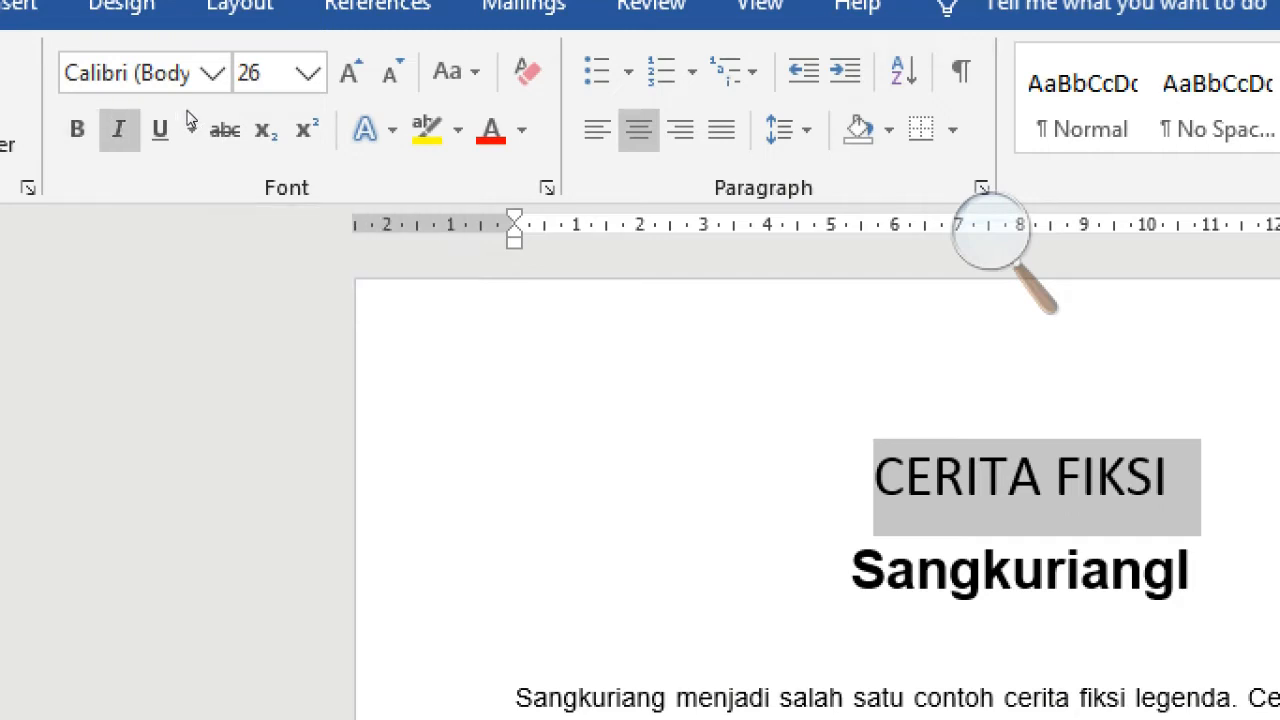
left_click(118, 129)
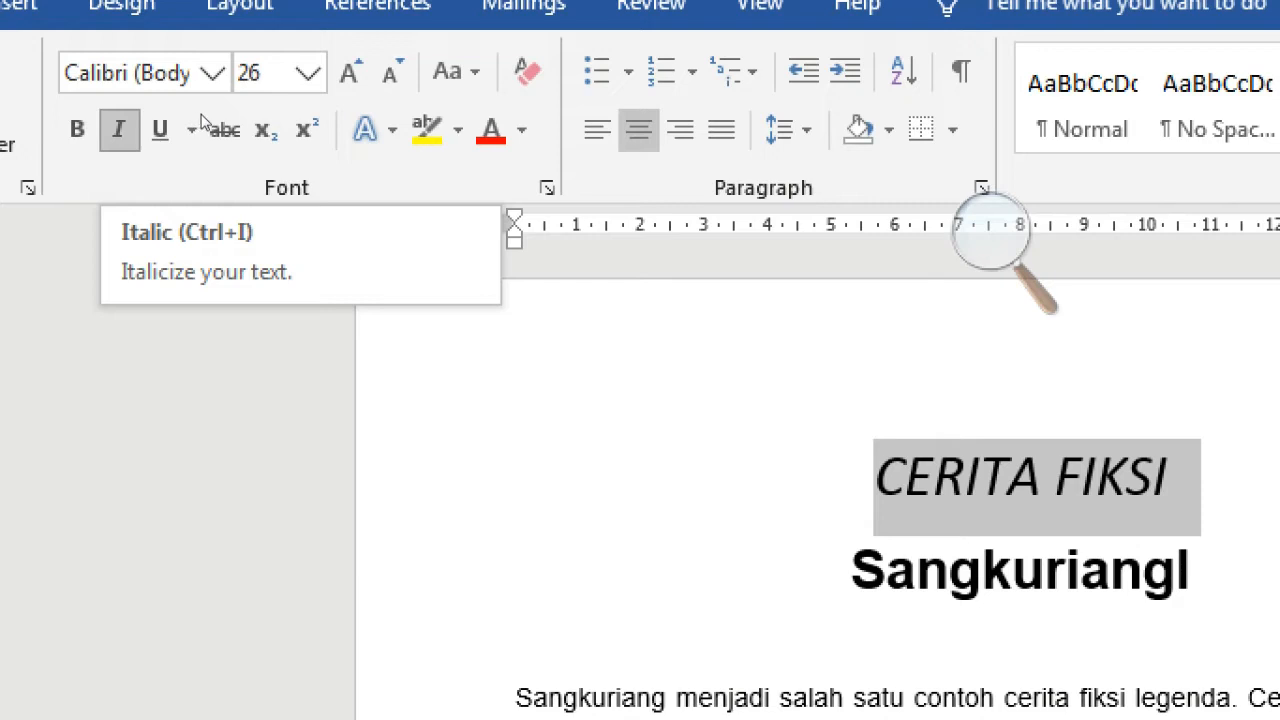
left_click(160, 129)
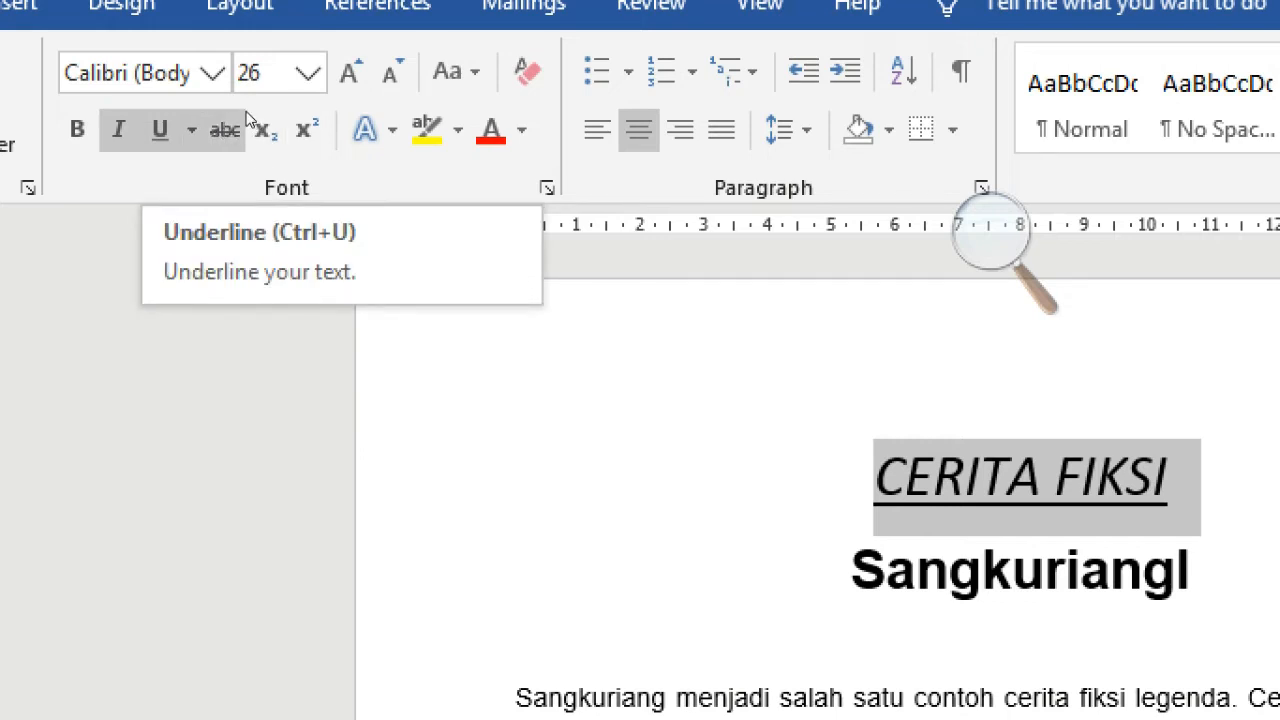
left_click(244, 122)
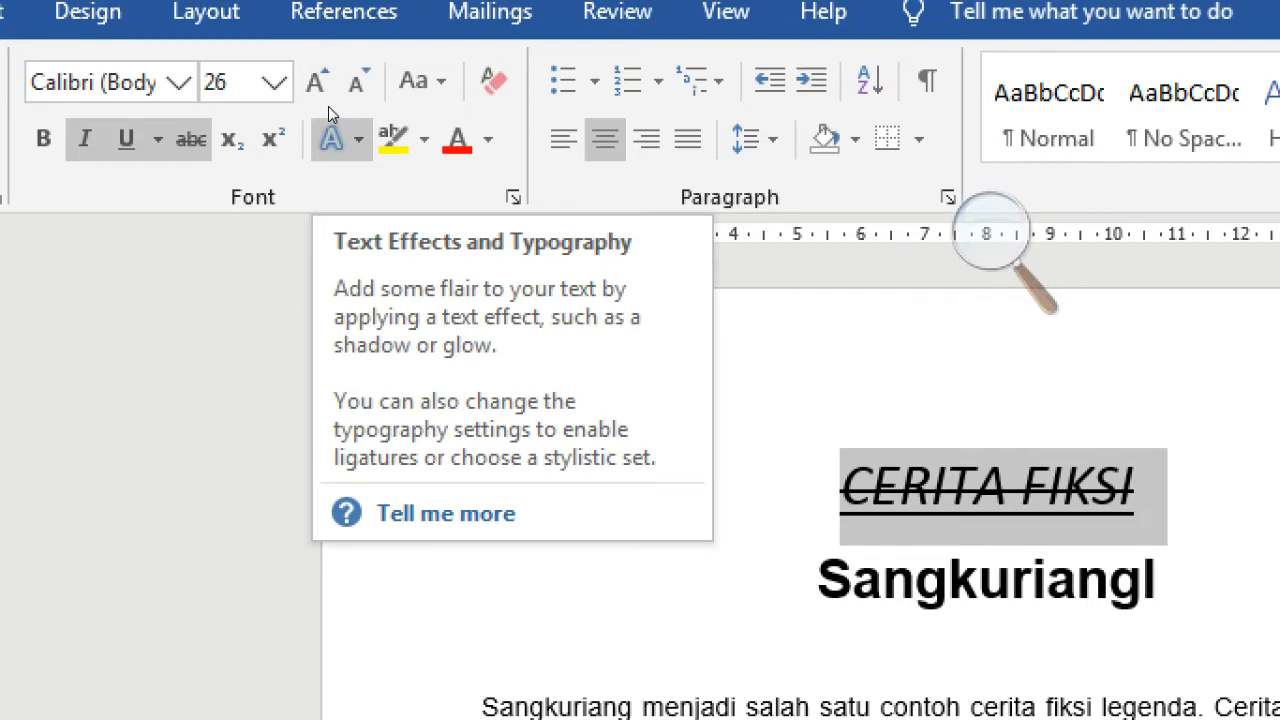
Step: Browse the text effects, try red as the font colour of the title and return it to black
left_click(330, 106)
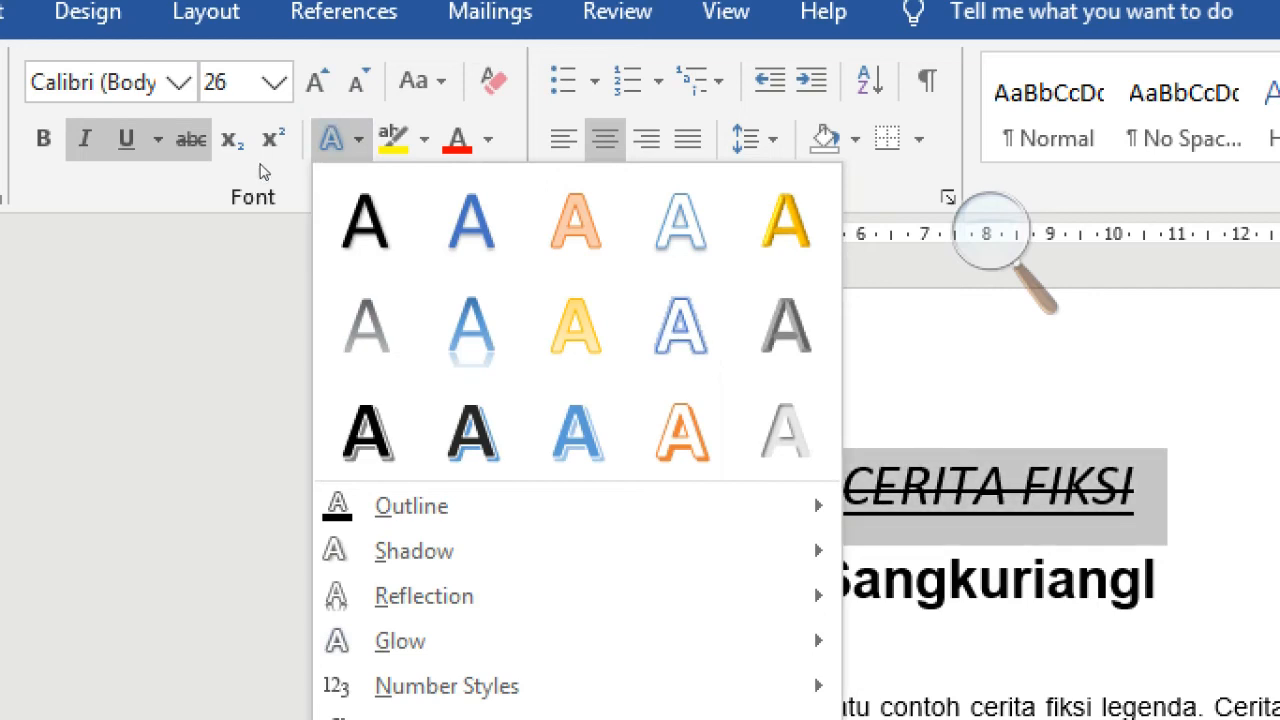
left_click(266, 230)
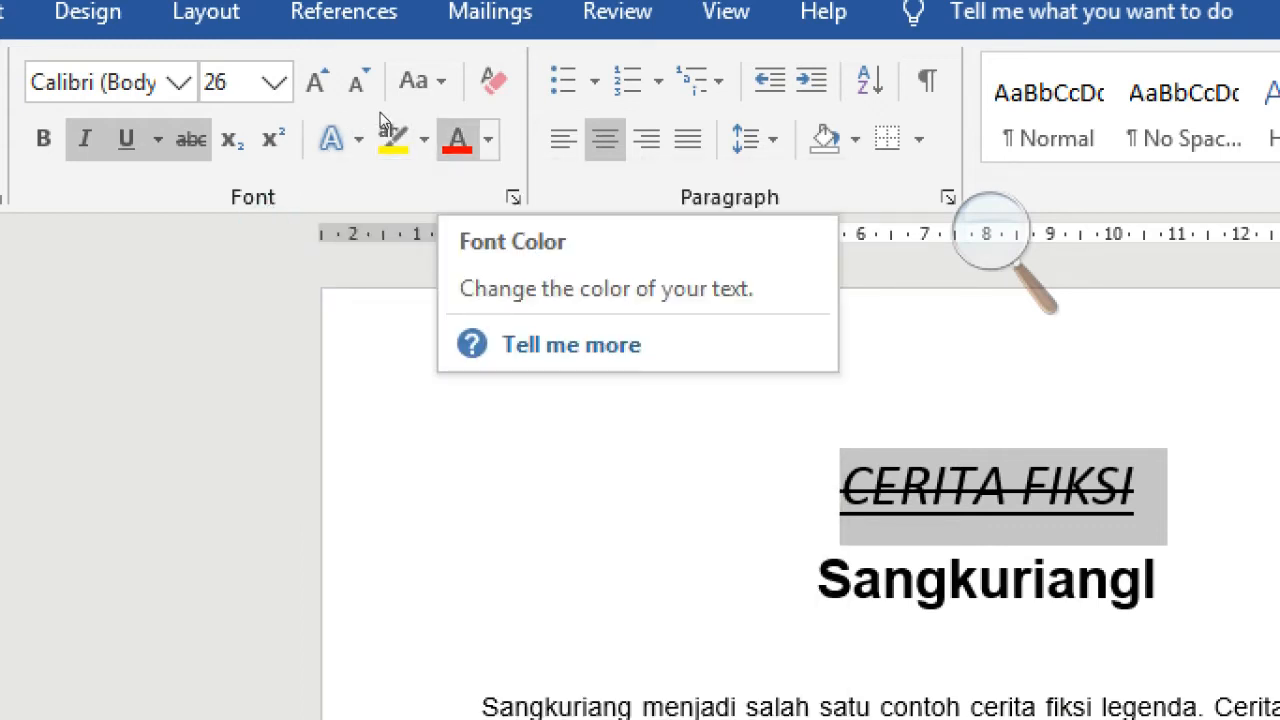
left_click(457, 139)
left_click(488, 139)
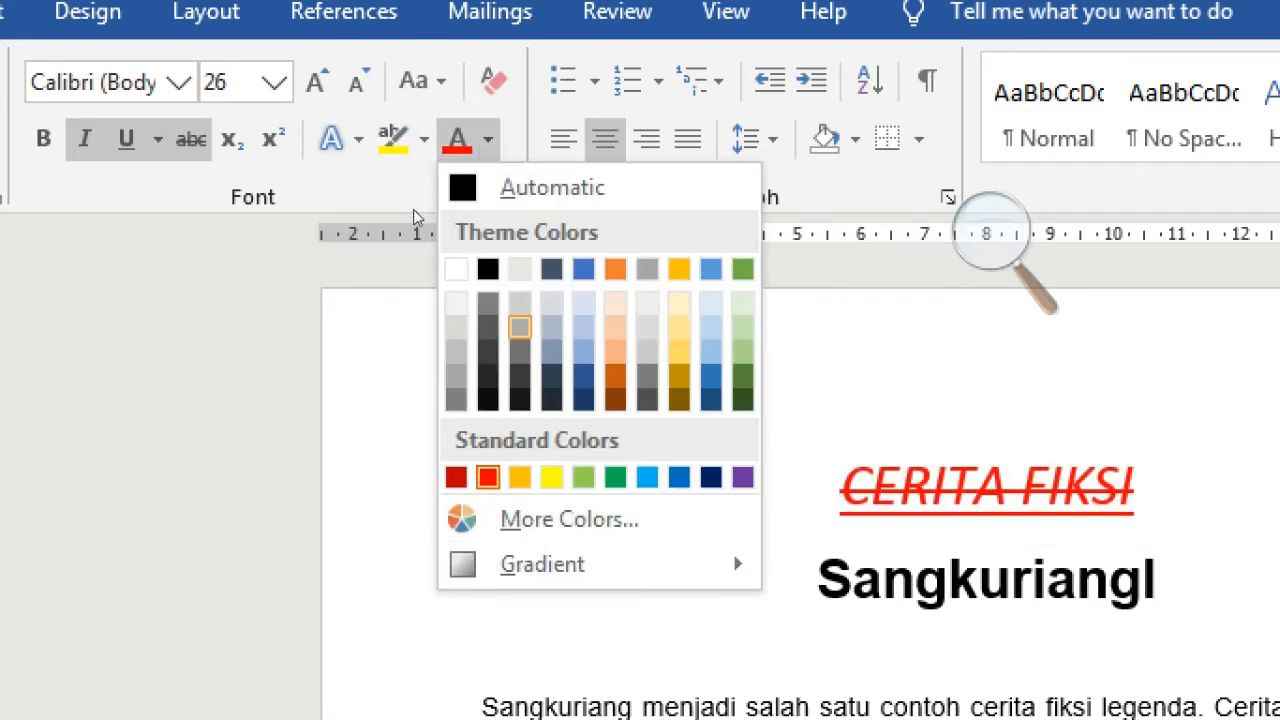
left_click(398, 177)
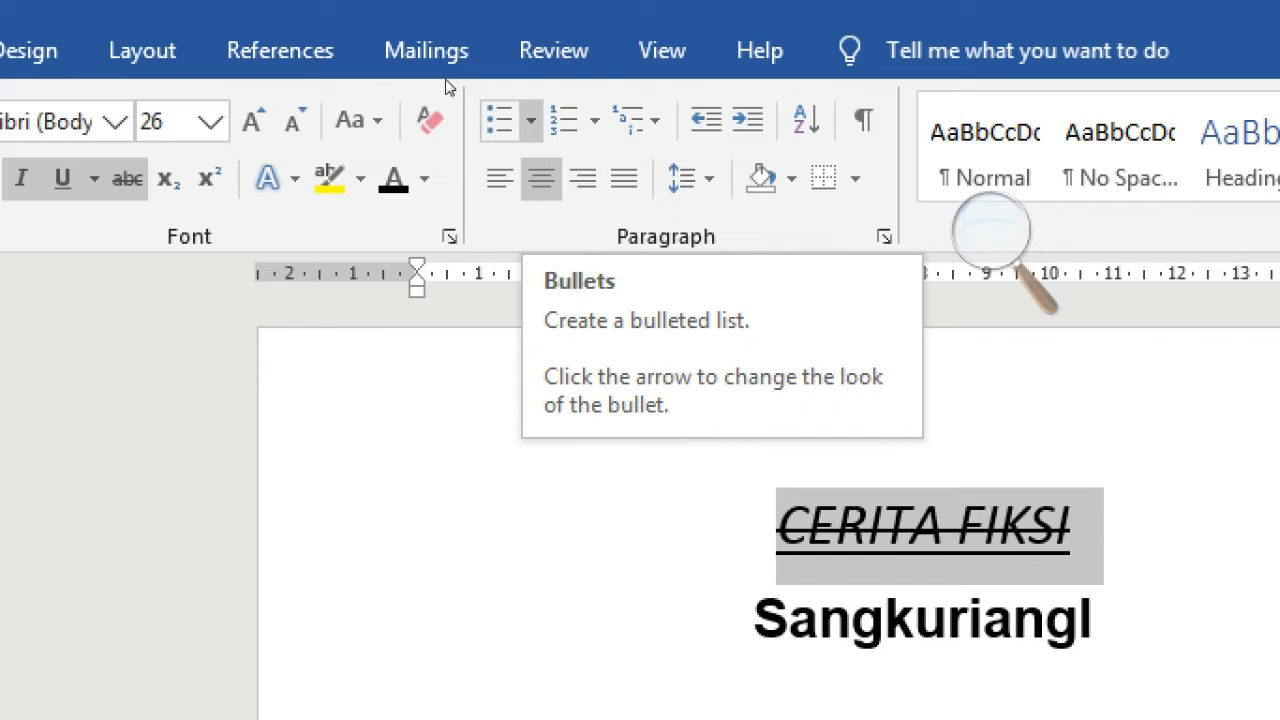
Step: Add an arrow bullet to the title CERITA FIKSI and replace it with a check mark bullet
left_click(531, 121)
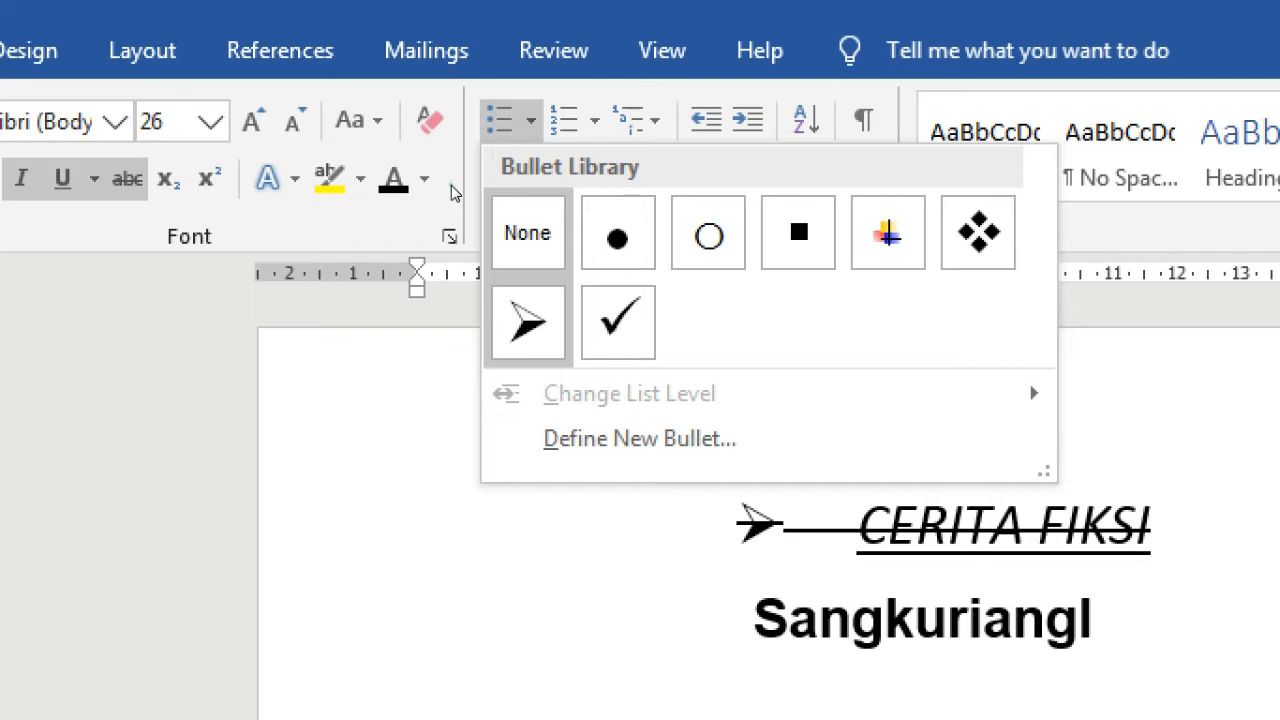
left_click(528, 322)
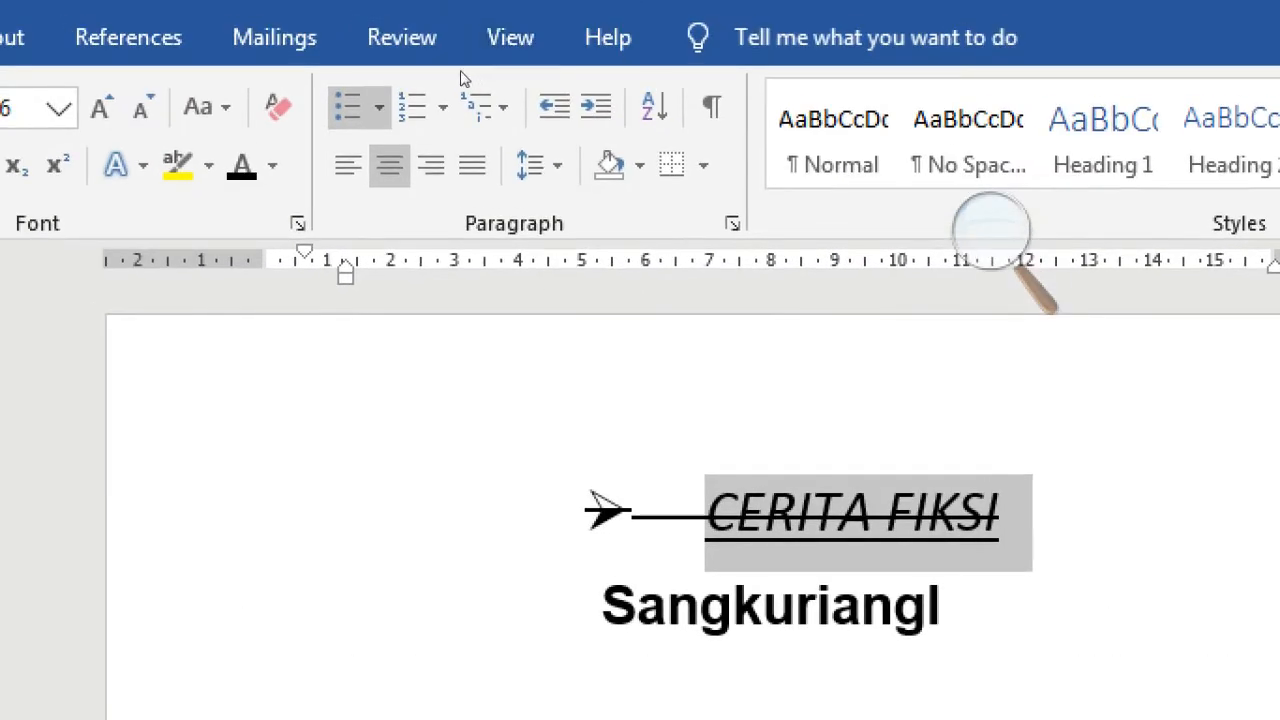
left_click(379, 107)
left_click(467, 440)
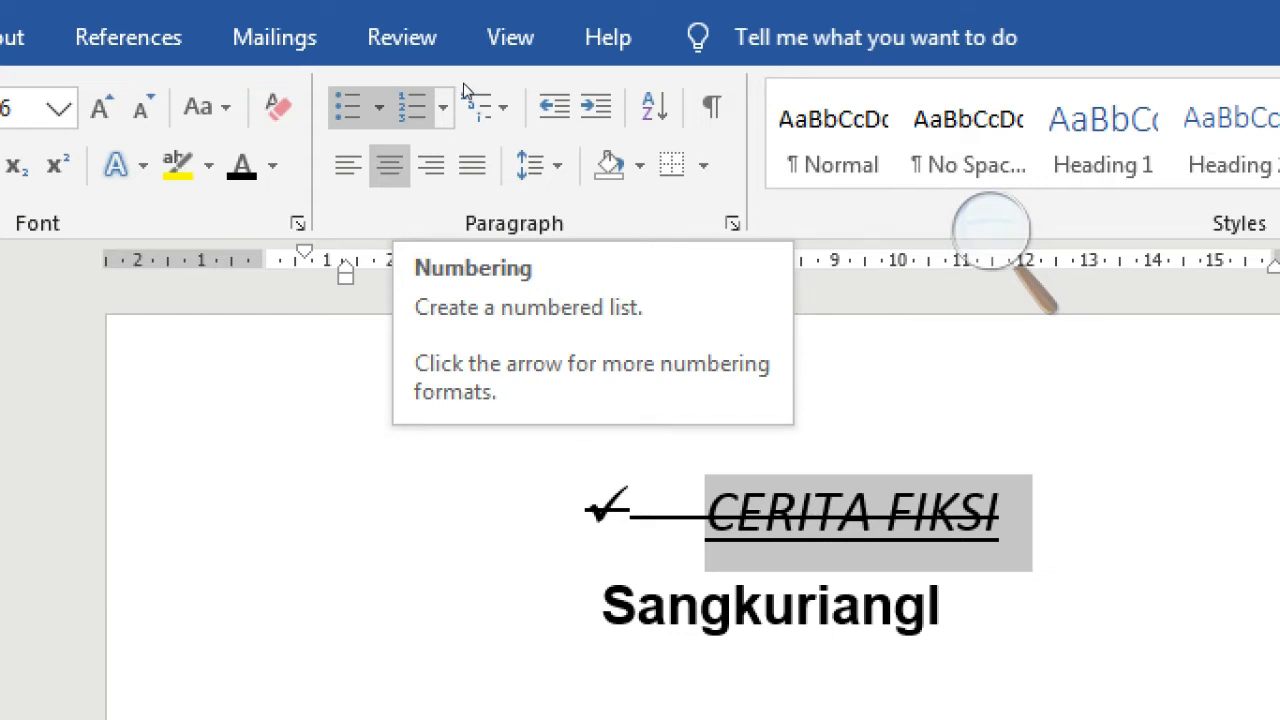
Step: Number the title CERITA FIKSI with the 1. 2. 3. format and centre it
left_click(472, 84)
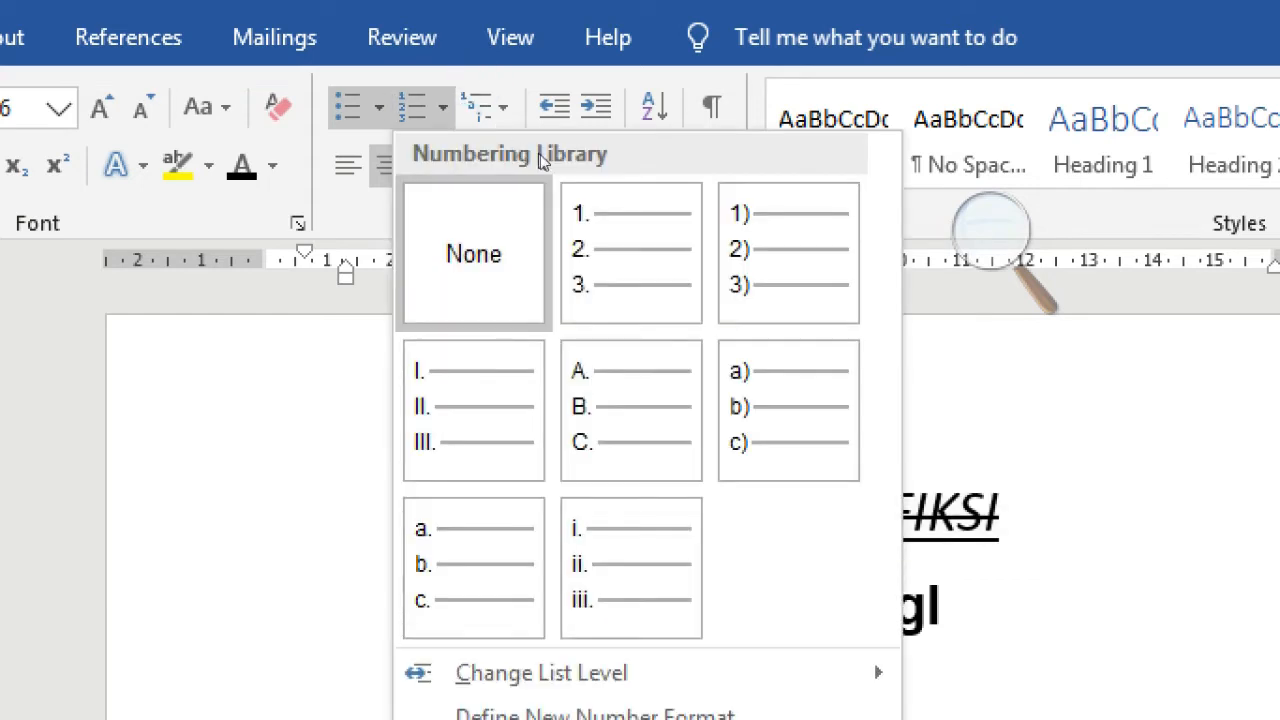
left_click(626, 300)
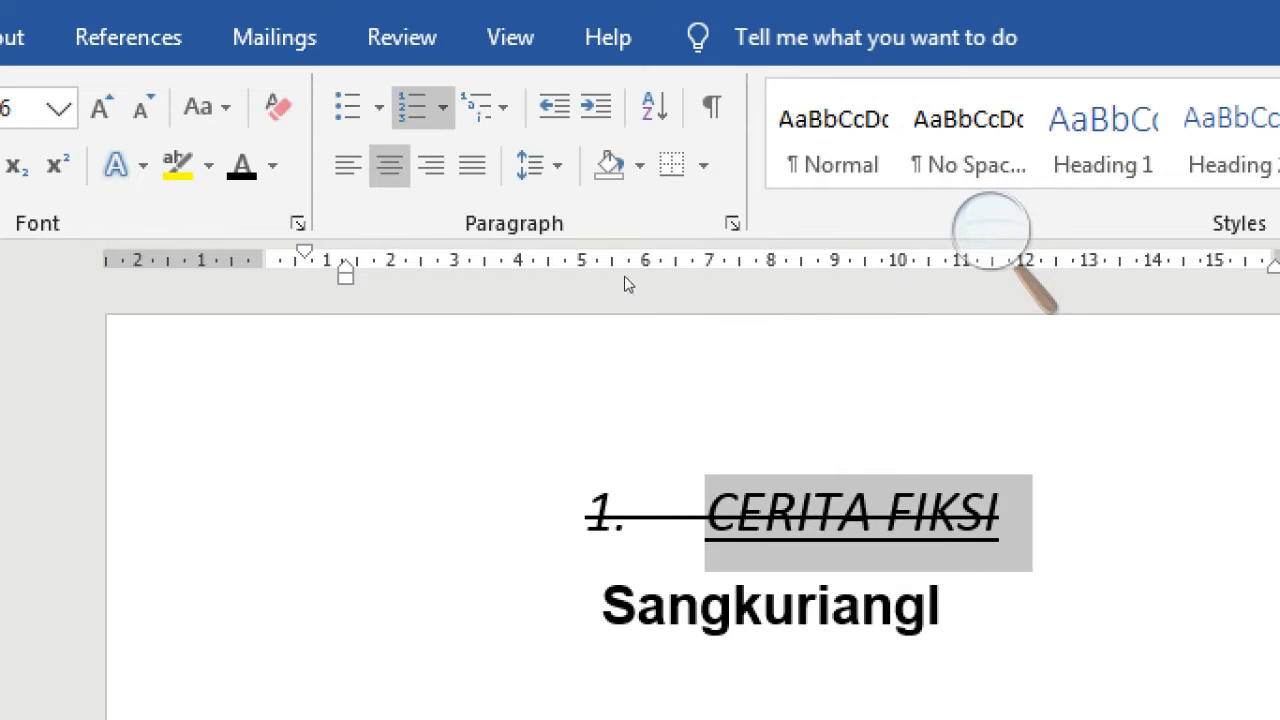
left_click(685, 280)
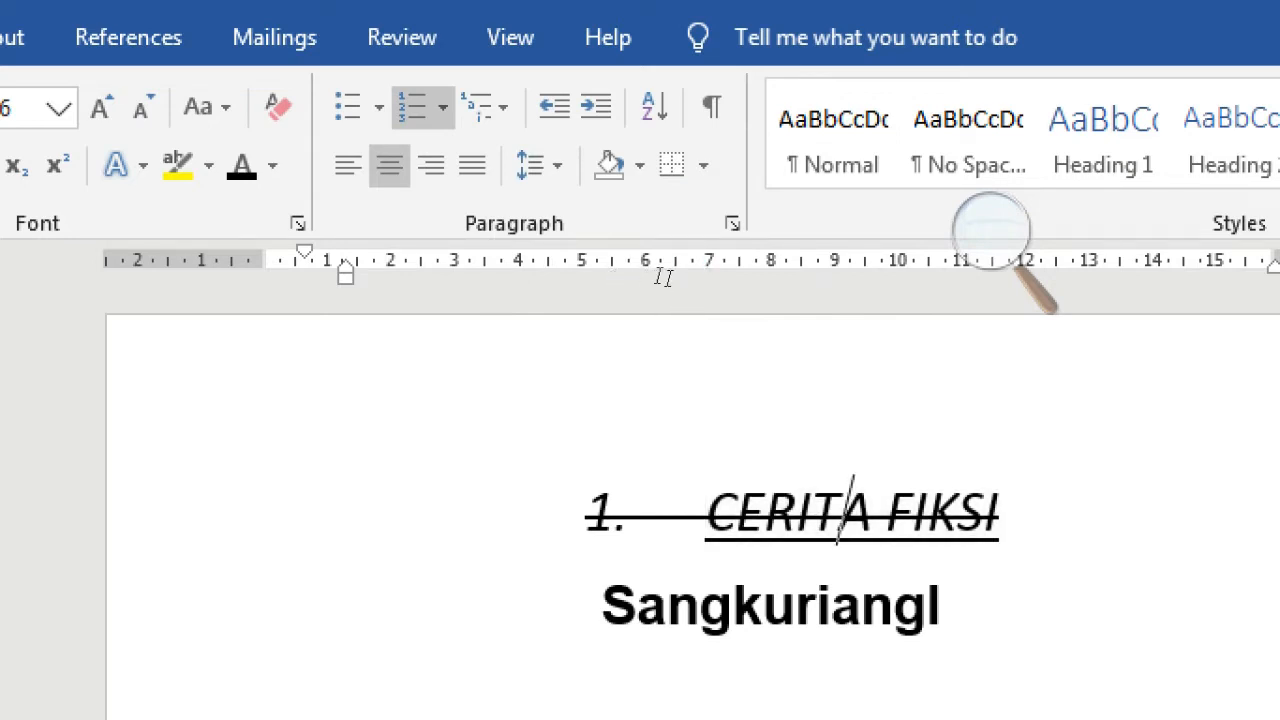
key("Home")
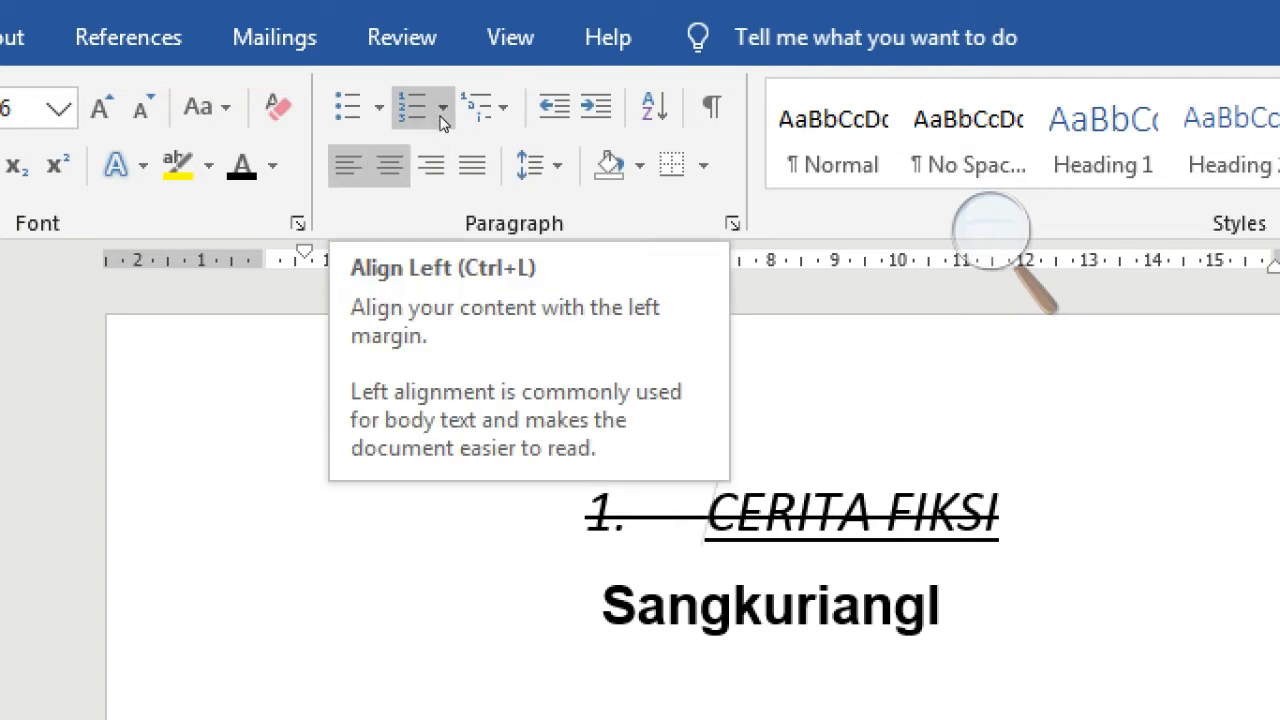
key("ctrl+e")
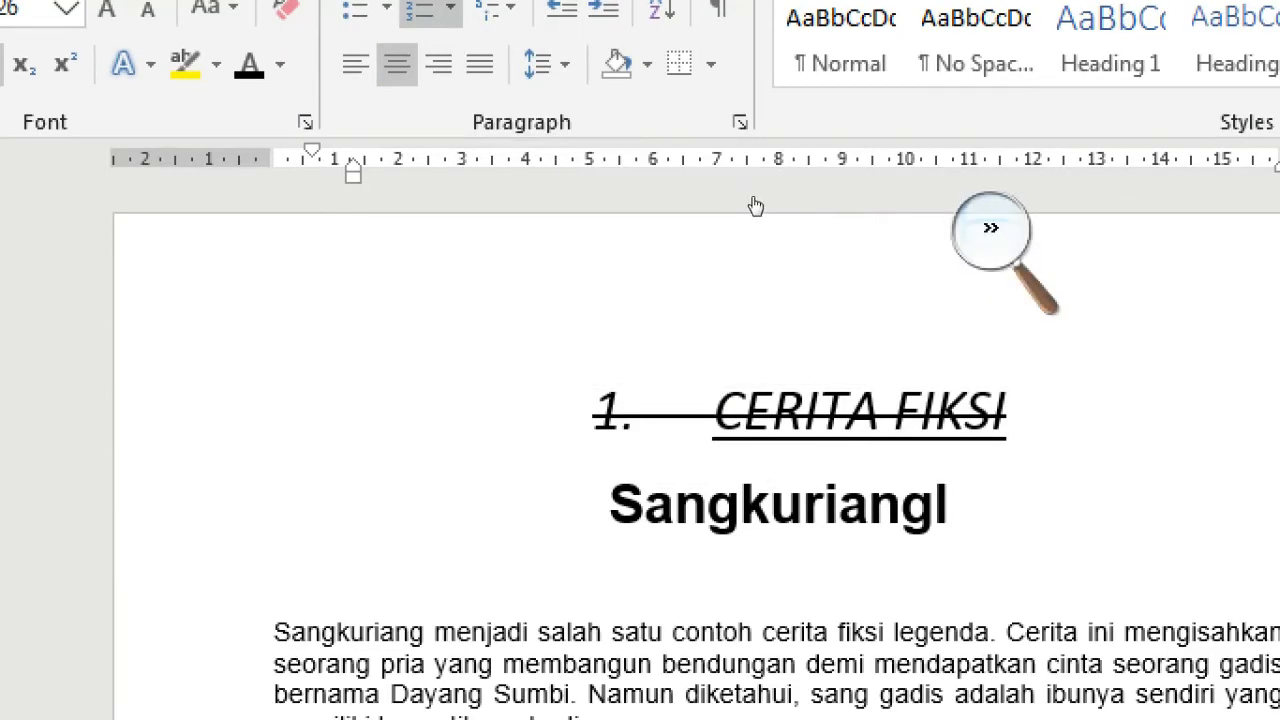
Step: Return the magnification to 100%, select the subtitle Sangkuriangl and magnify the screen again
left_click(755, 201)
left_click(743, 210)
left_click(570, 360)
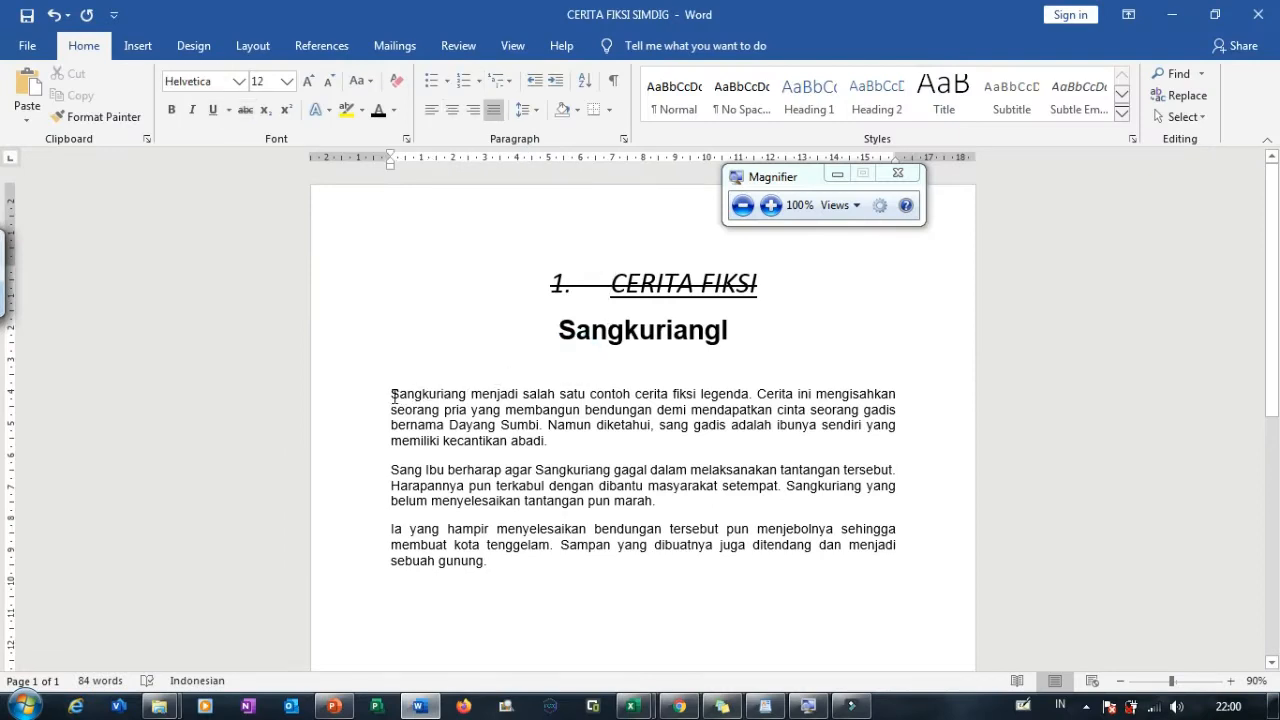
left_click(560, 324)
left_click_drag(704, 325, 740, 330)
left_click(749, 195)
left_click(768, 206)
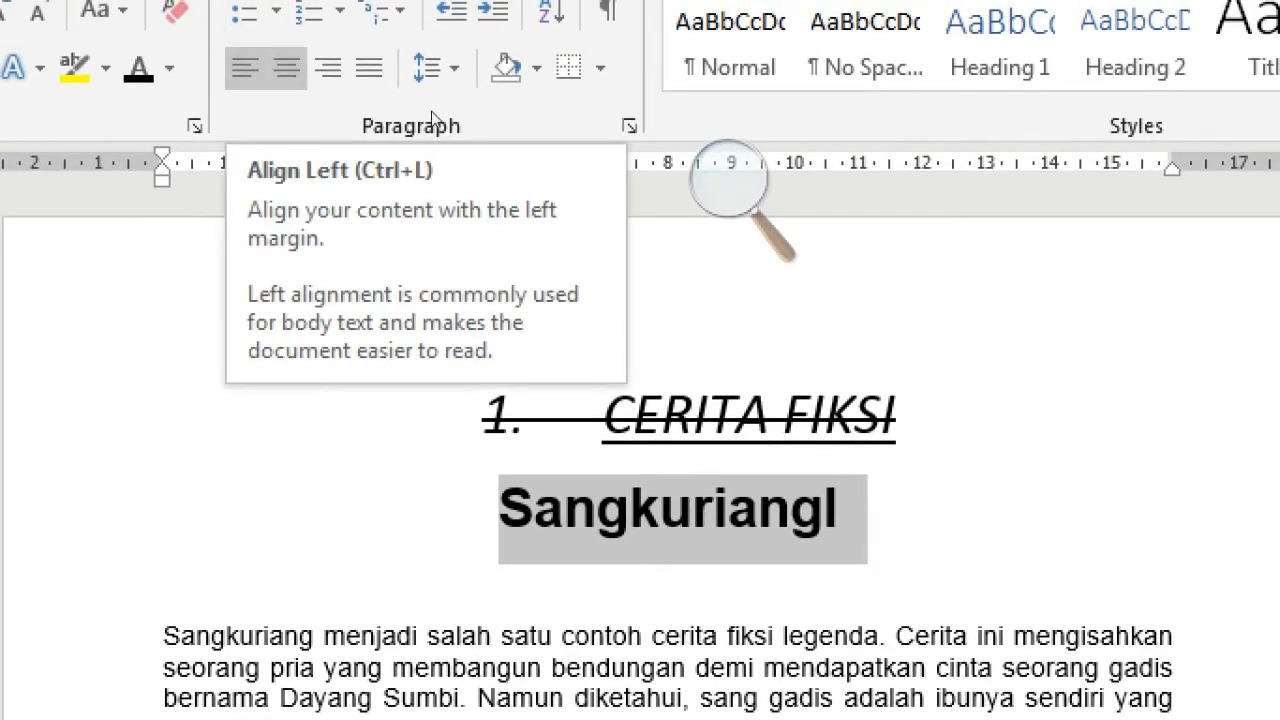
Step: Try left, right and justified alignment on the subtitle Sangkuriangl and return it to centred
left_click(432, 118)
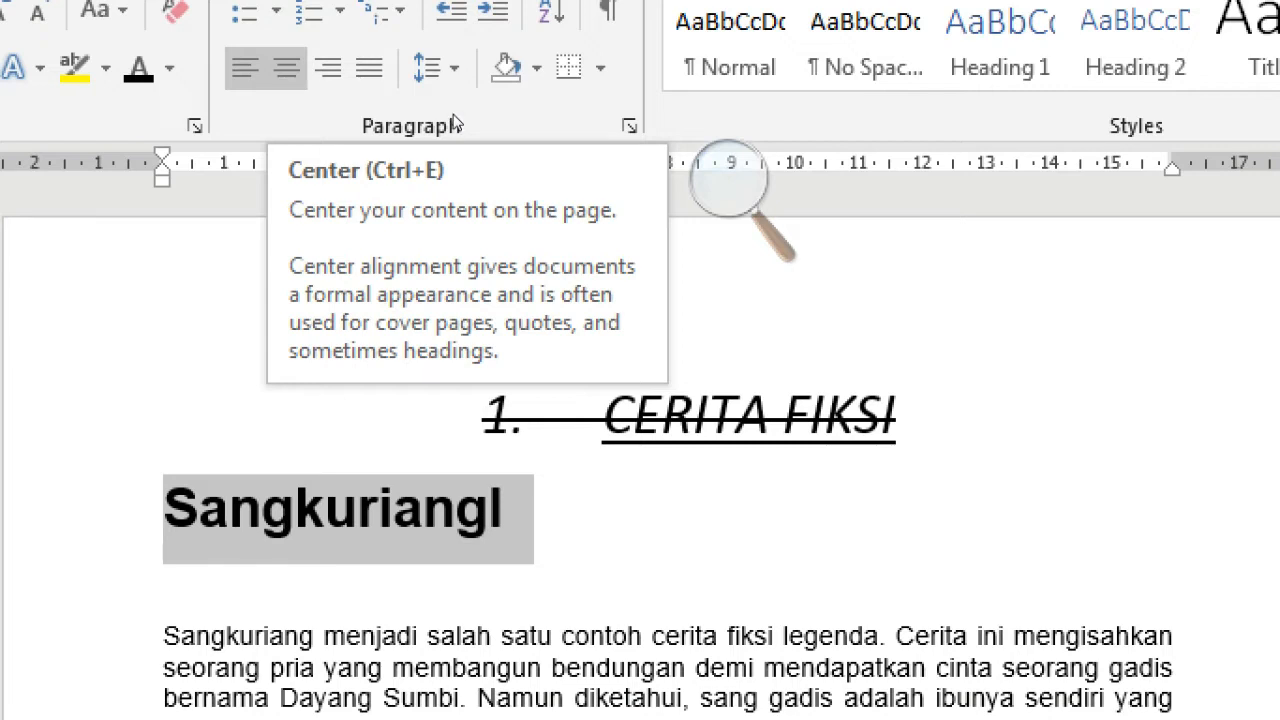
key("ctrl+e")
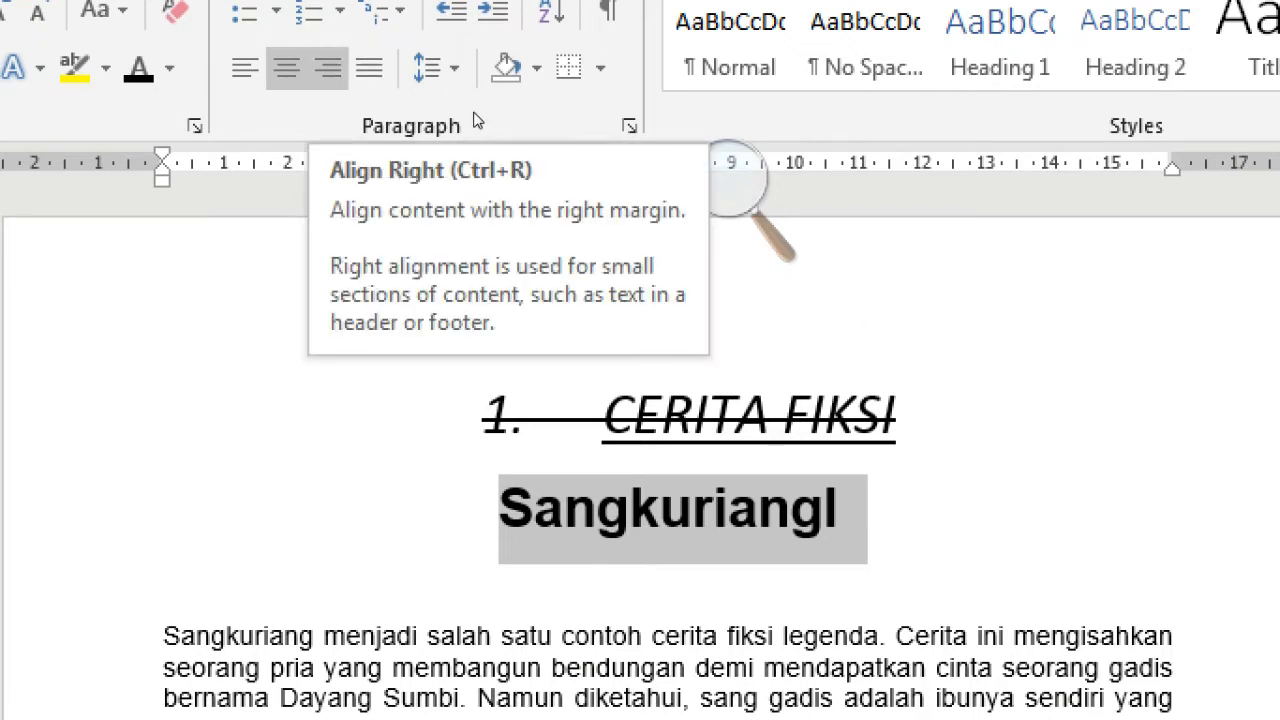
key("ctrl+r")
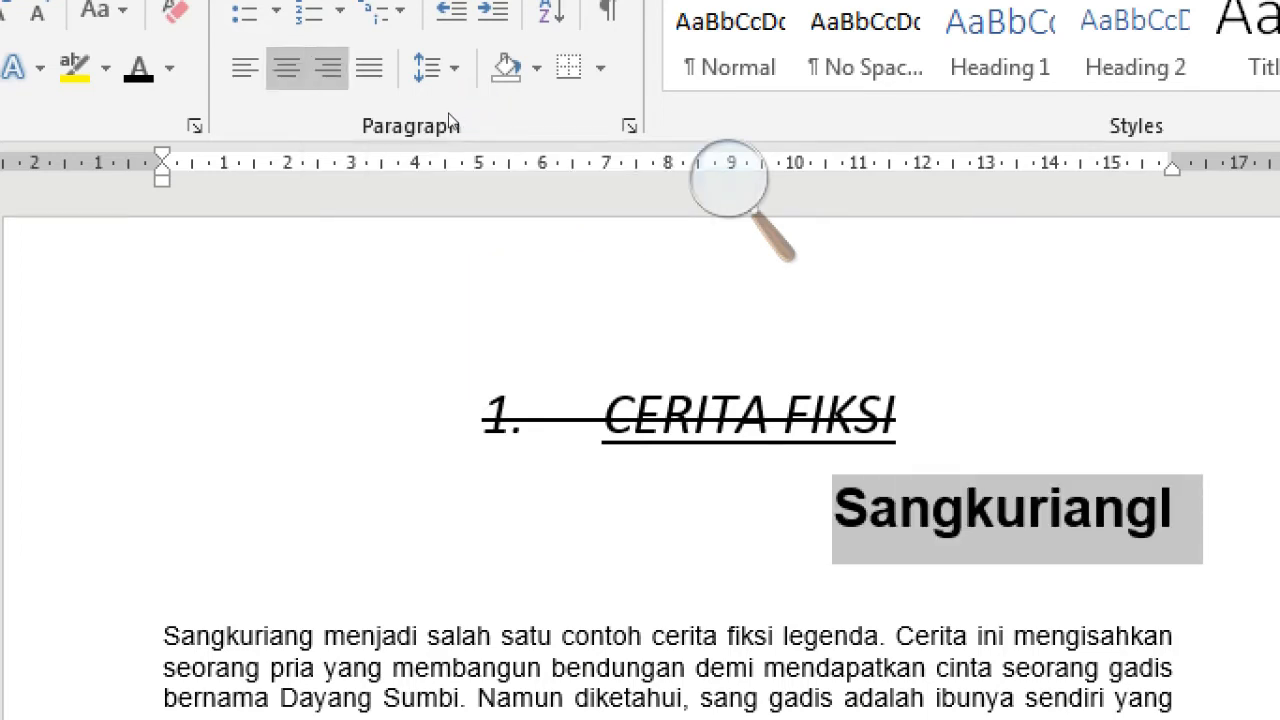
key("ctrl+e")
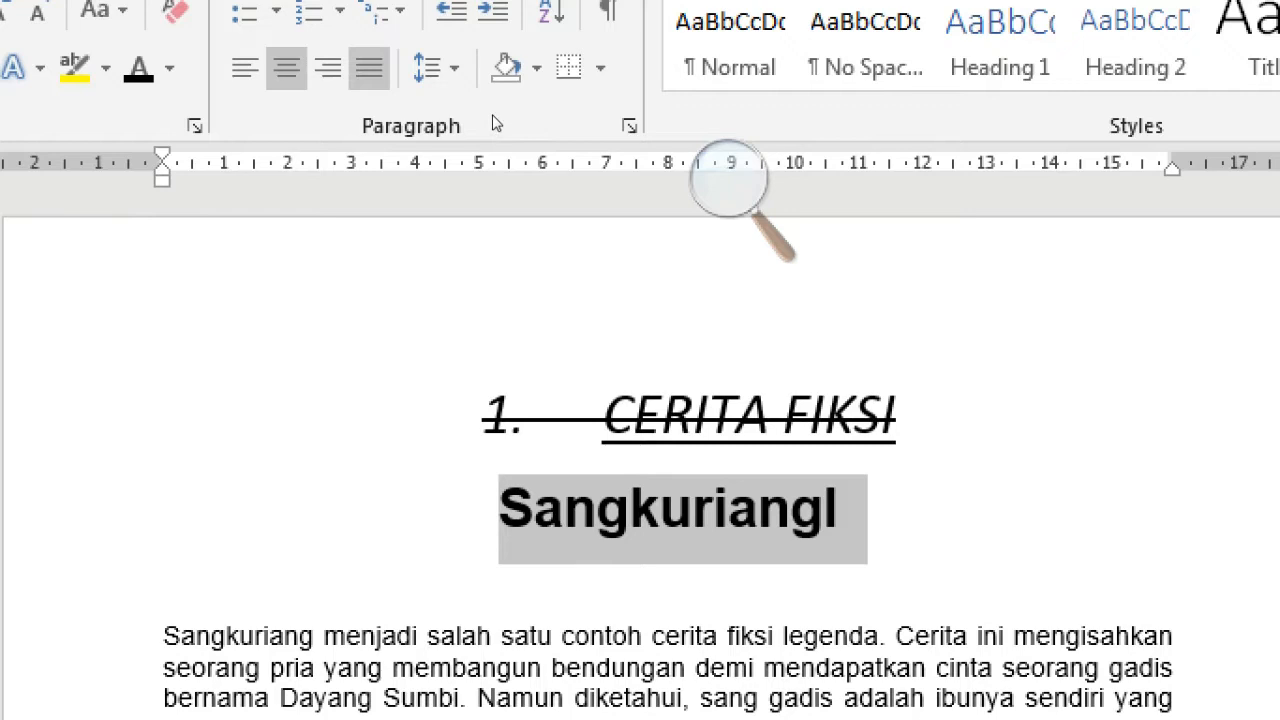
key("ctrl+j")
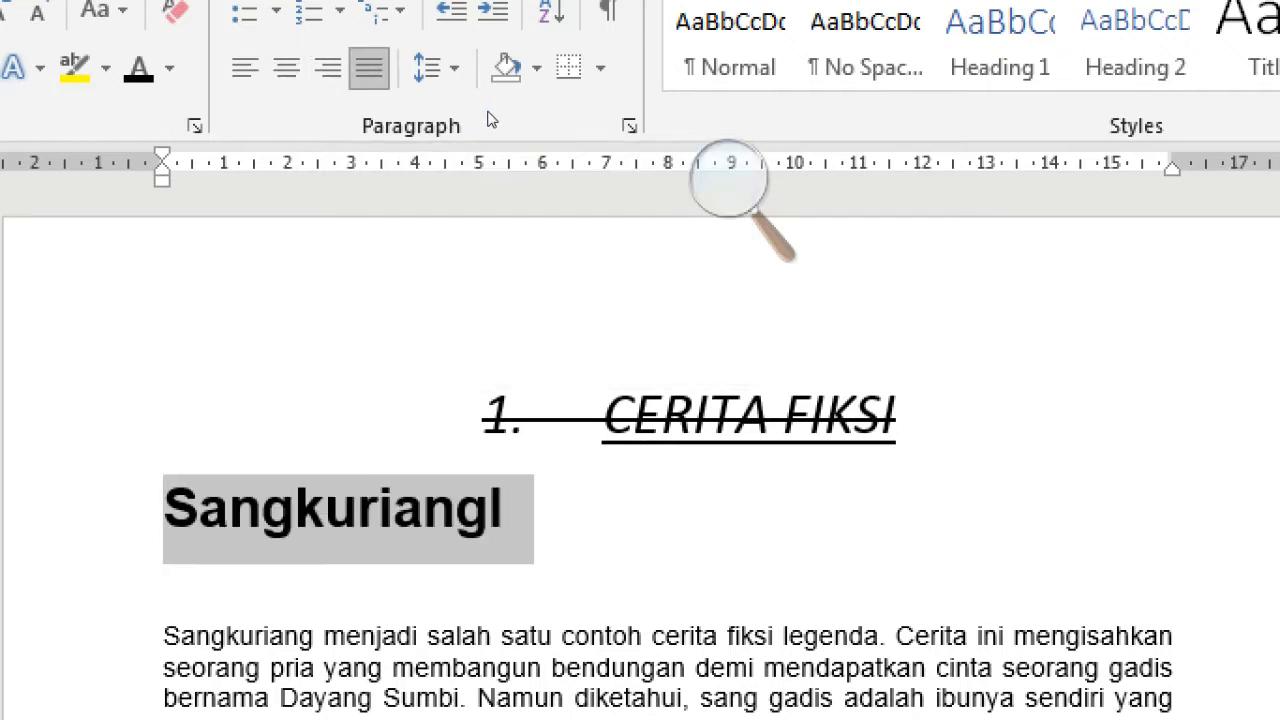
key("ctrl+e")
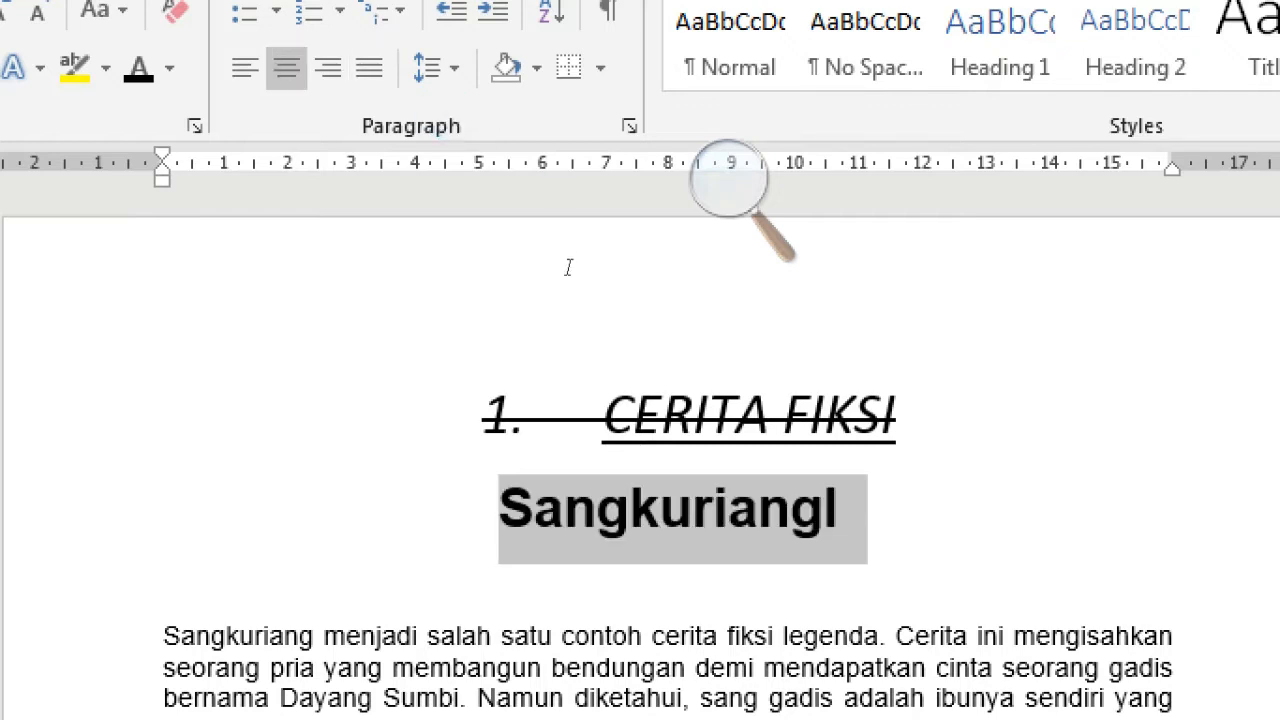
Step: Left-align the three body paragraphs, restore their justified alignment and clear the selection
scroll(577, 302, "down", 5)
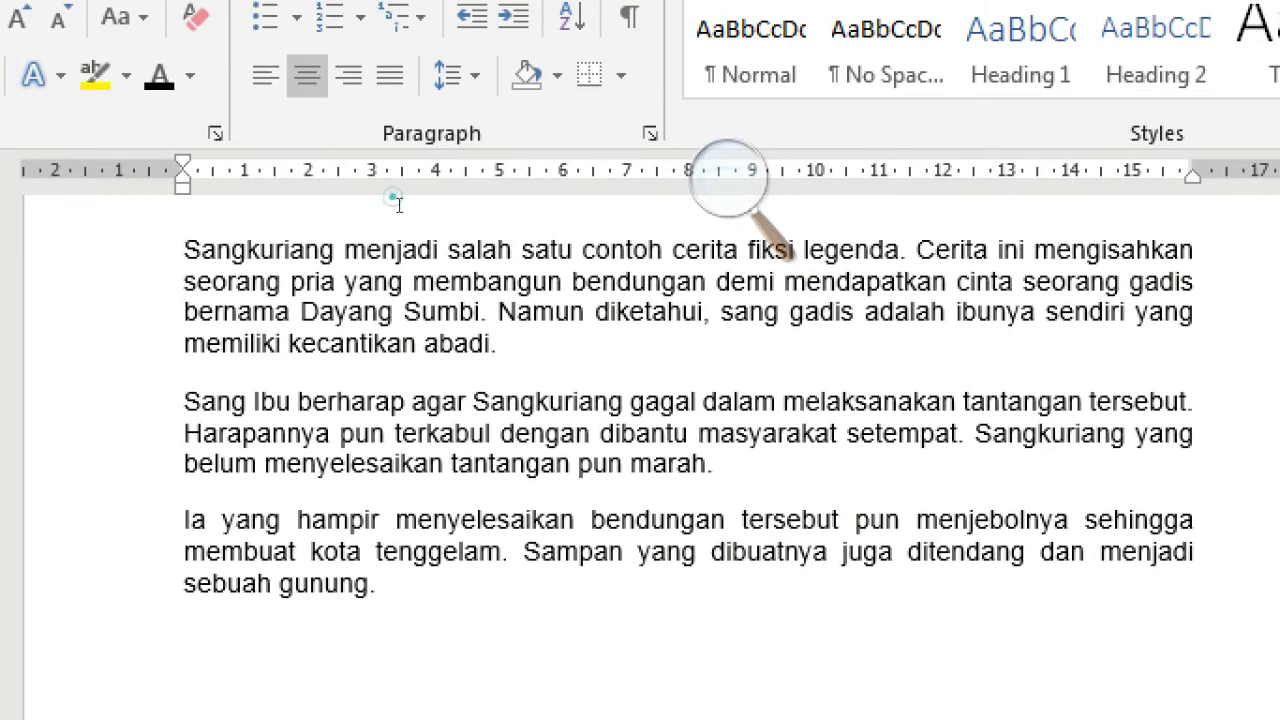
key("ctrl+a")
left_click_drag(527, 402, 508, 360)
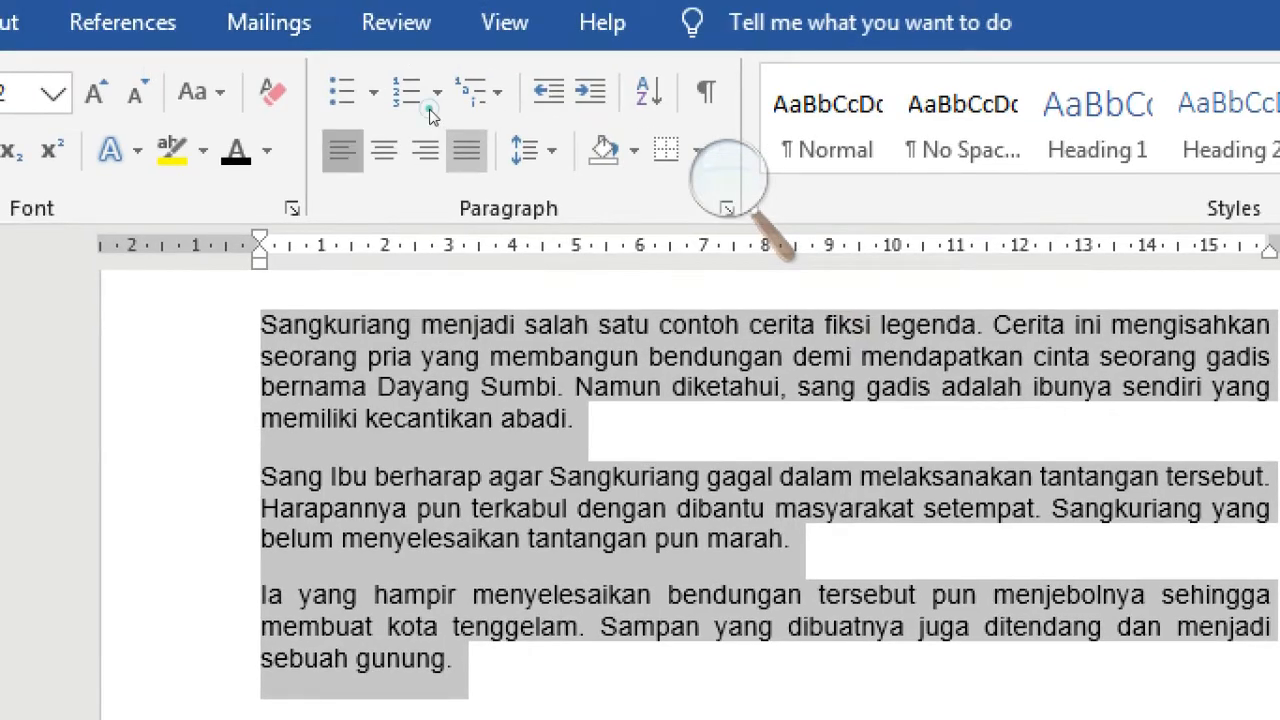
left_click(321, 144)
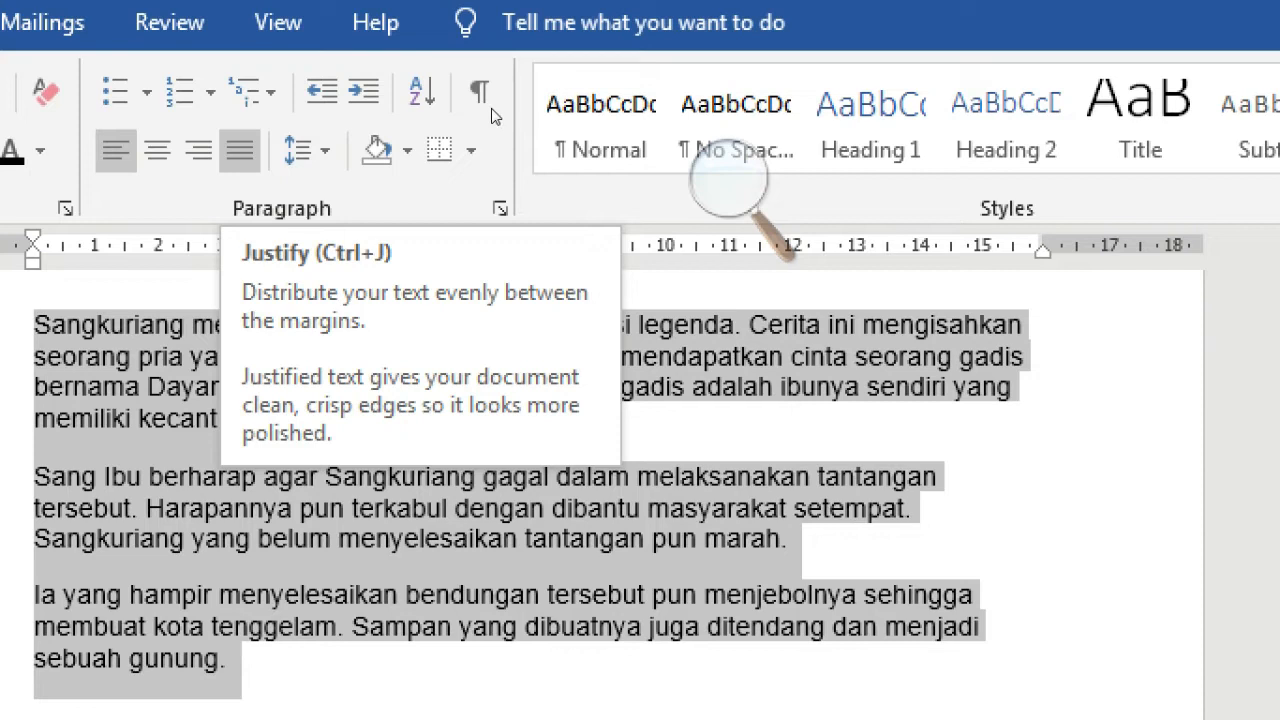
key("ctrl+j")
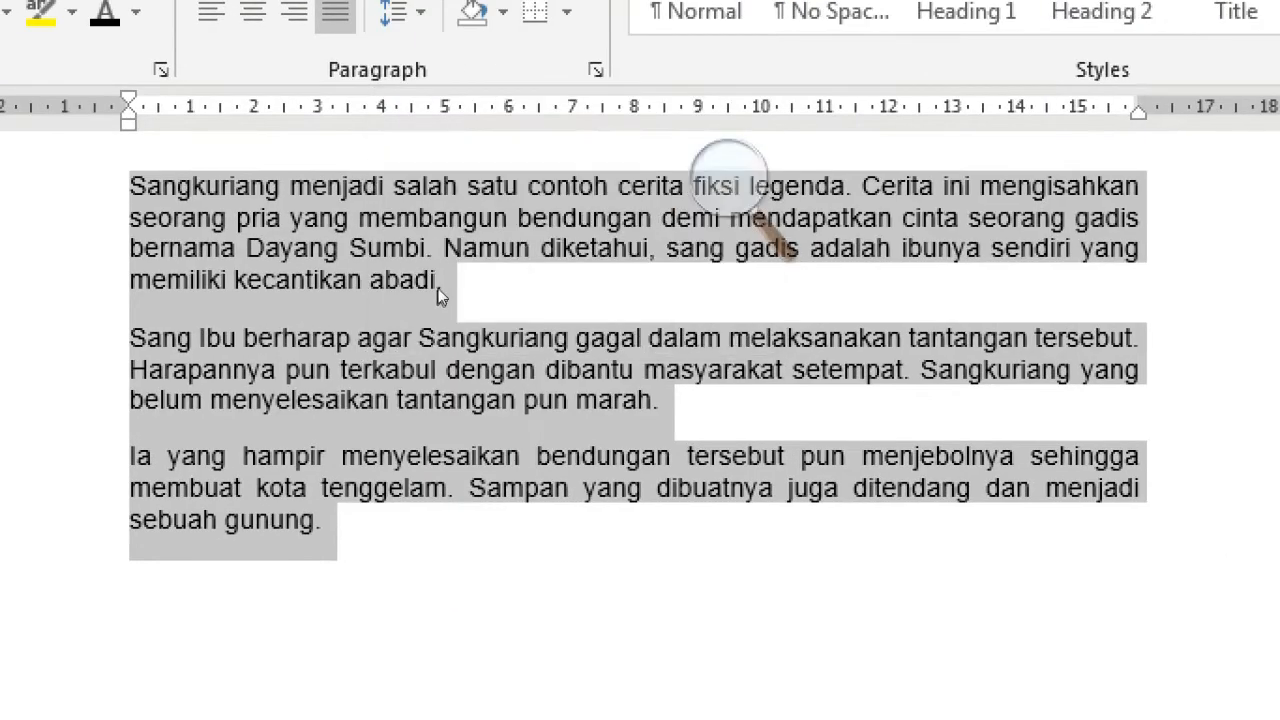
left_click(341, 426)
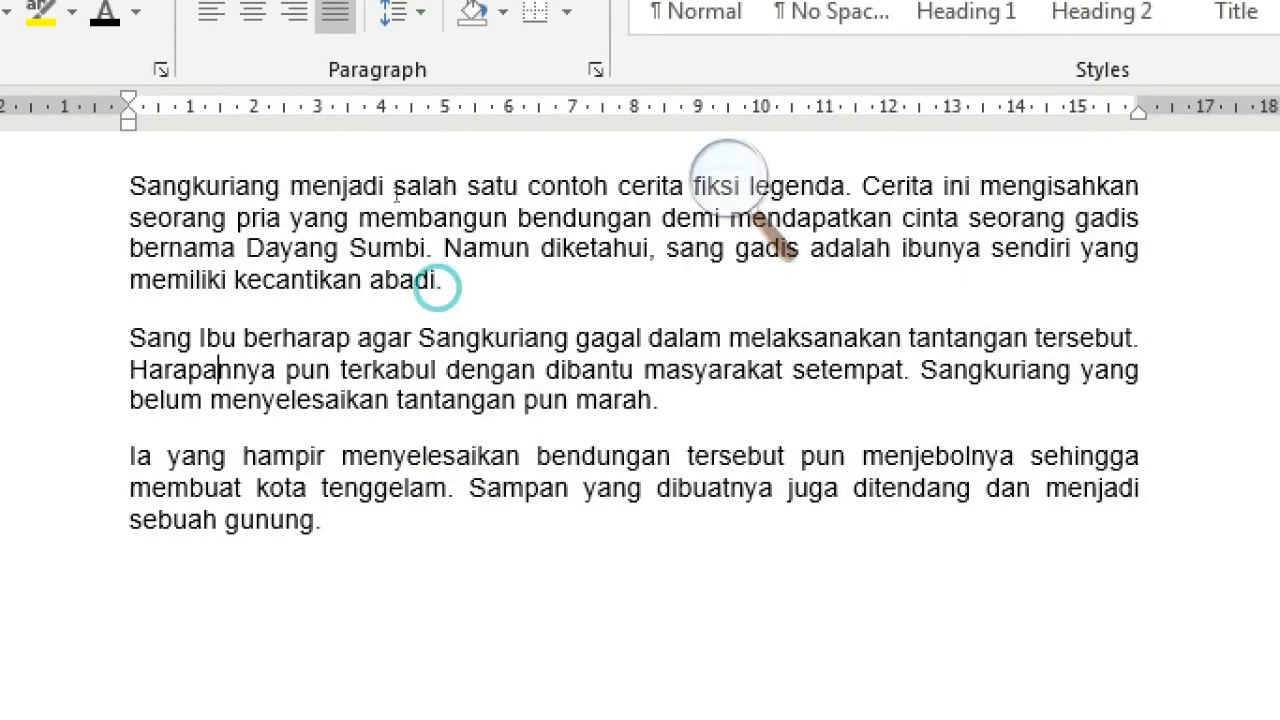
Step: Select the first body paragraph and remove the space after it
triple_click(396, 192)
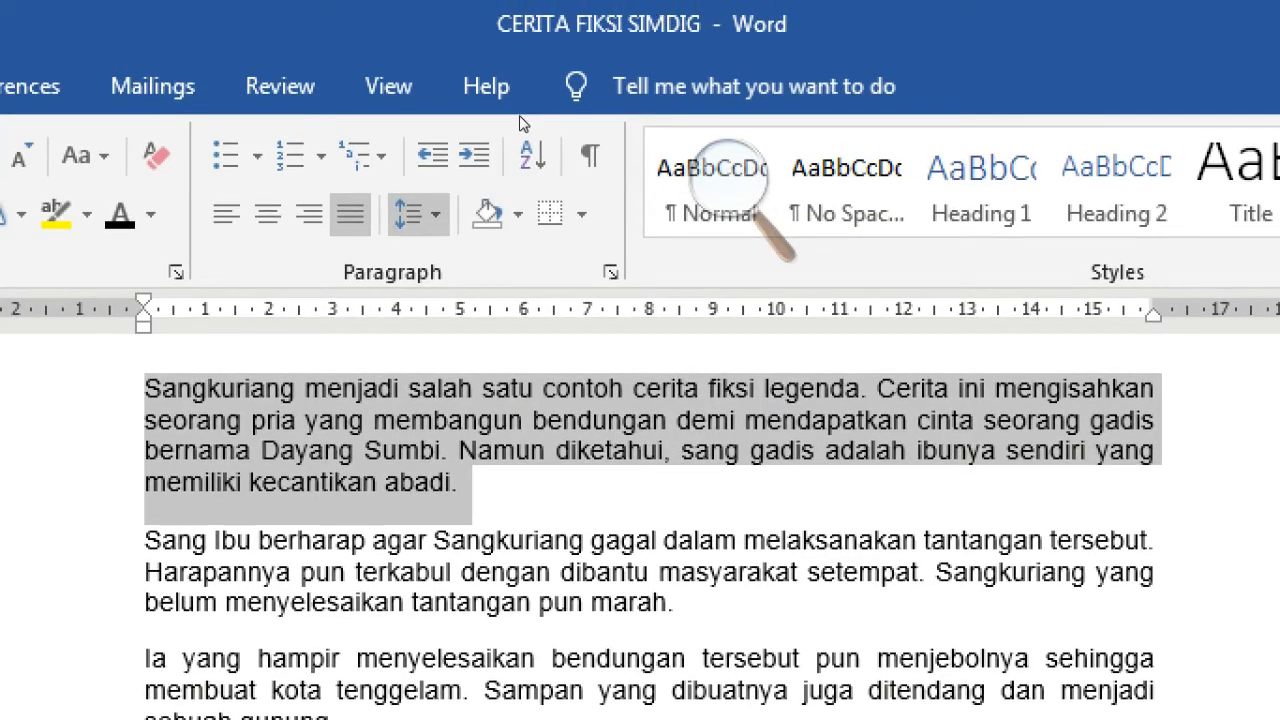
left_click(408, 214)
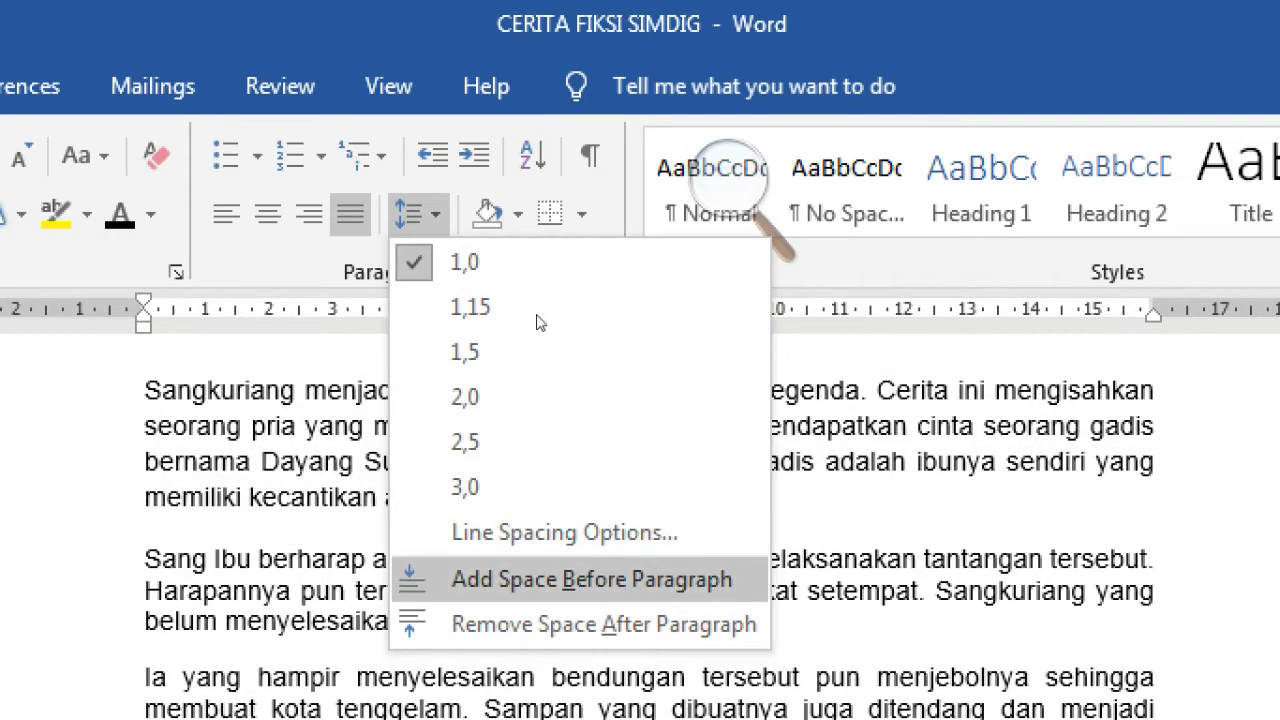
key("Up")
key("Down")
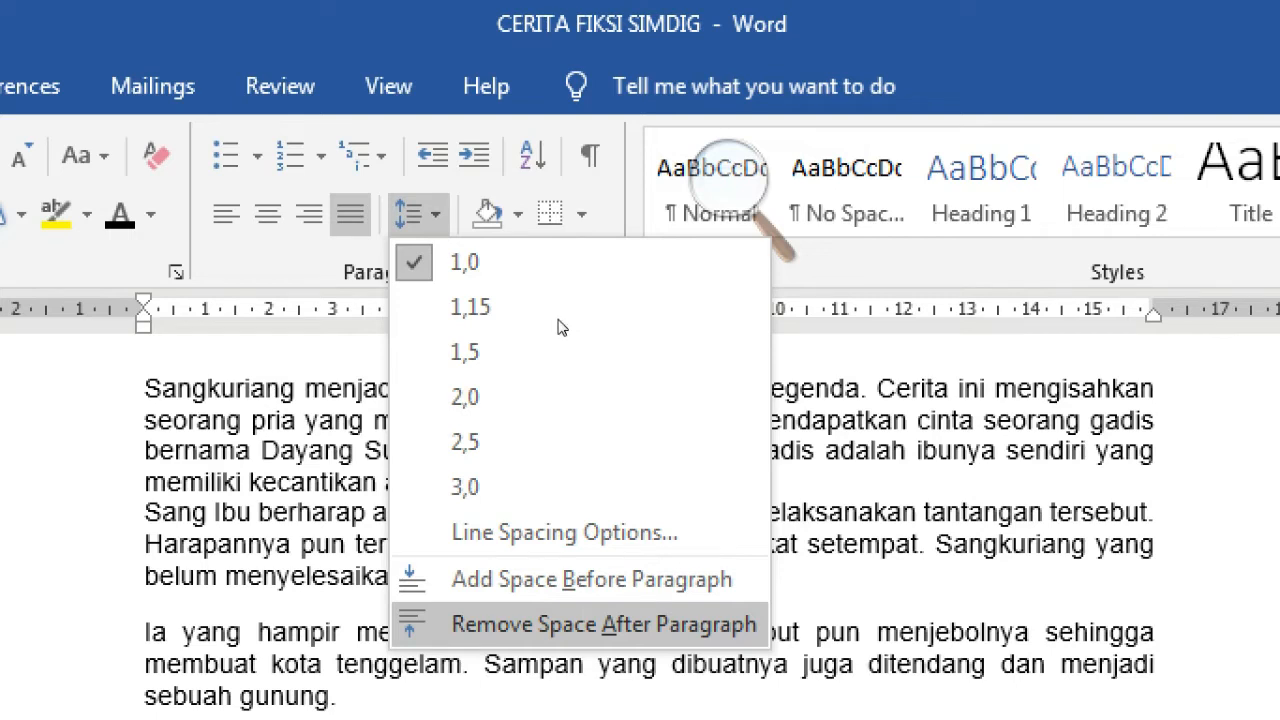
key("Return")
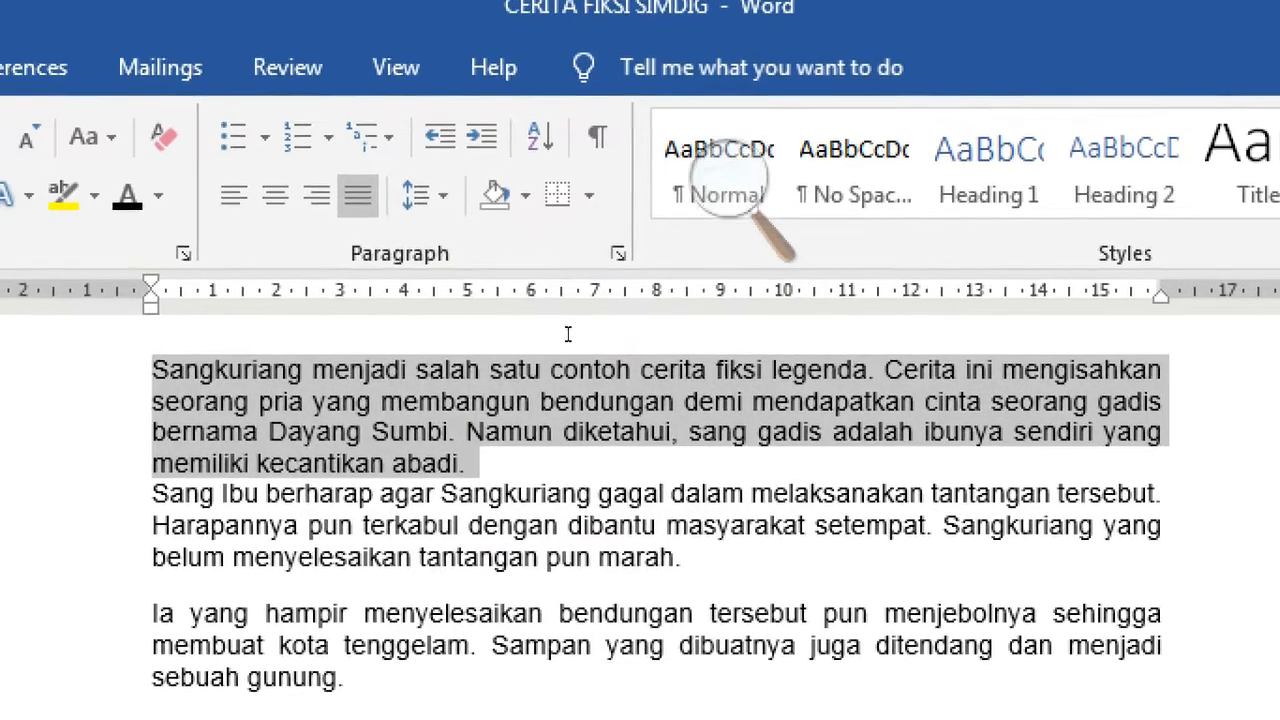
Step: Preview several line spacings on the selected first body paragraph, apply 3,0 and clear the selection
left_click(417, 195)
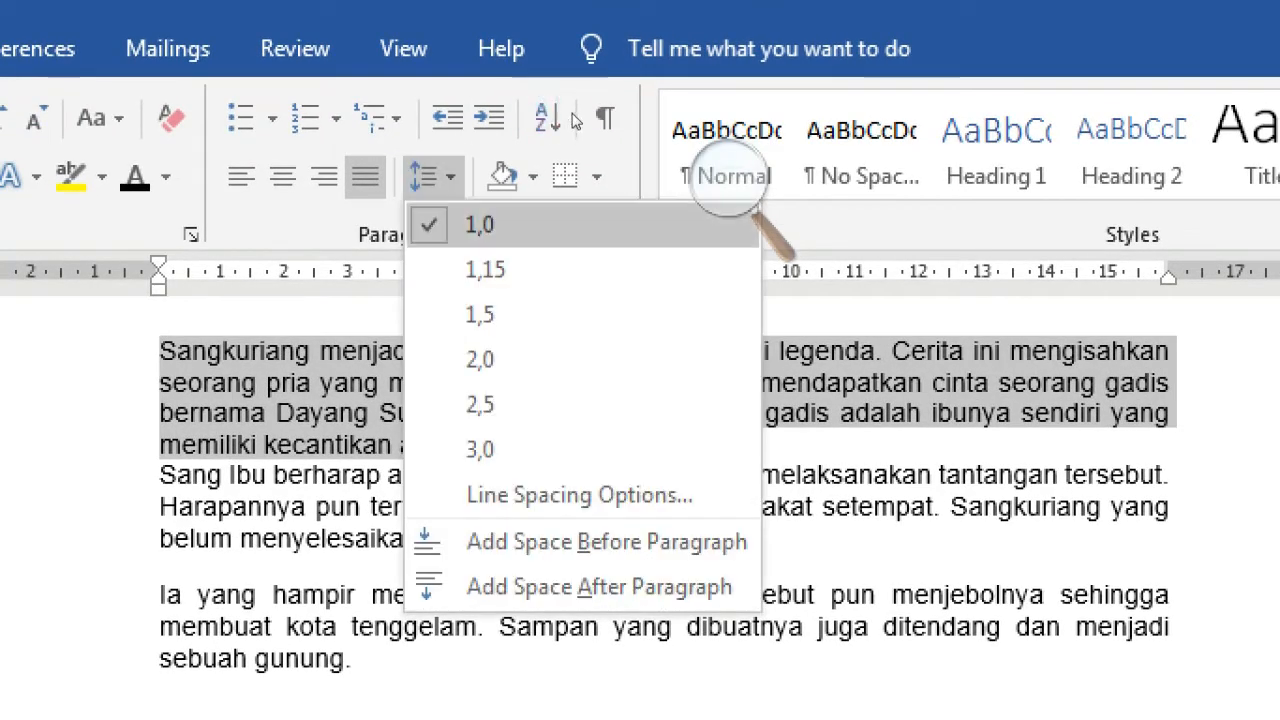
key("Down")
key("Down")
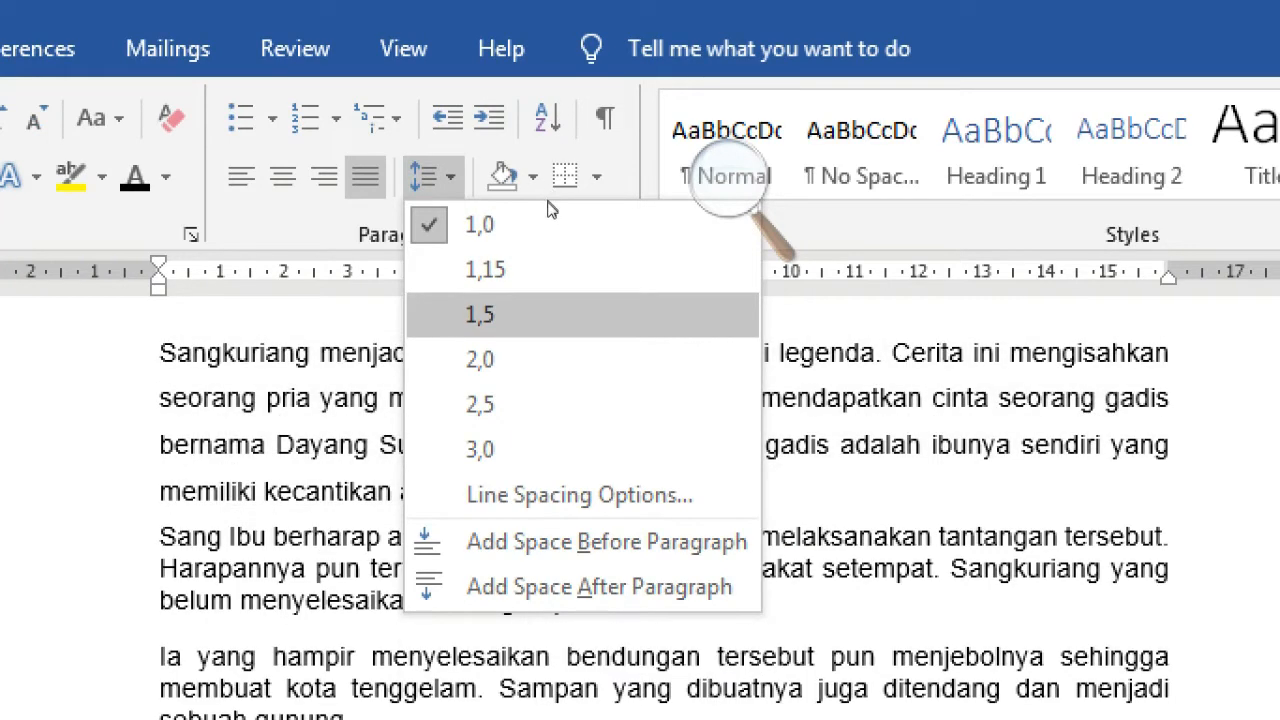
key("Down")
key("Down")
key("Down")
key("Up")
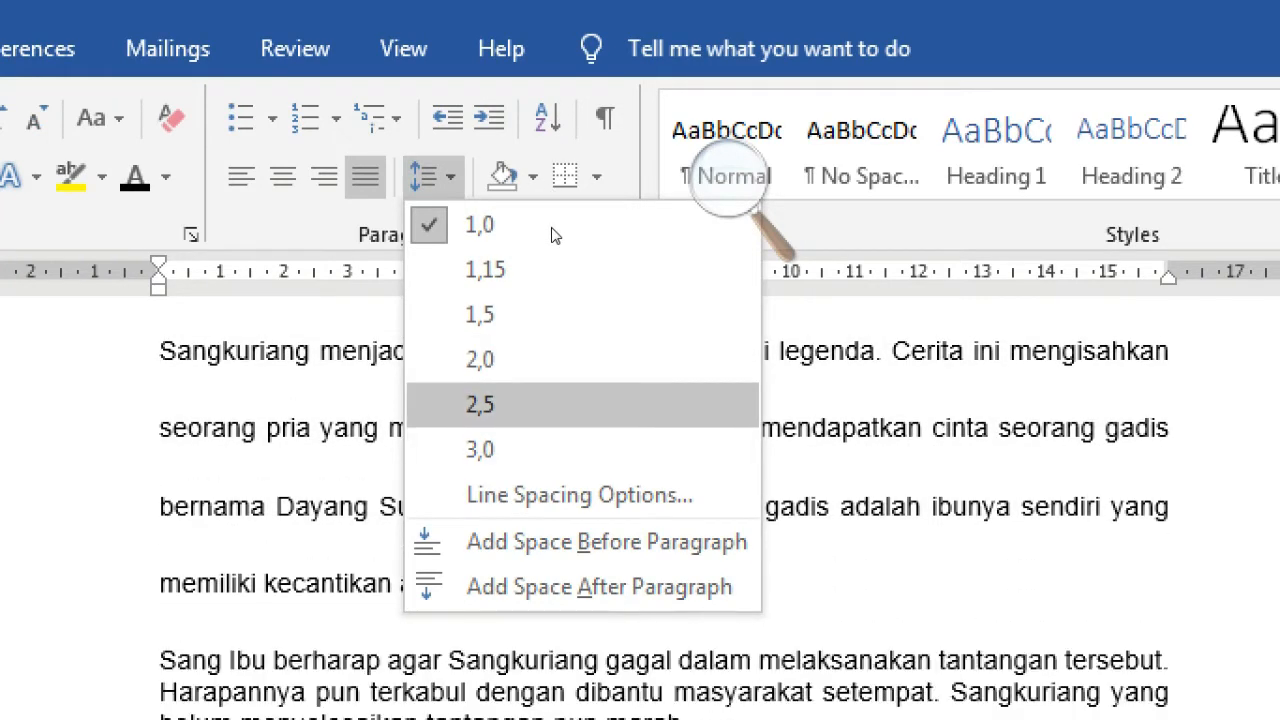
key("Up")
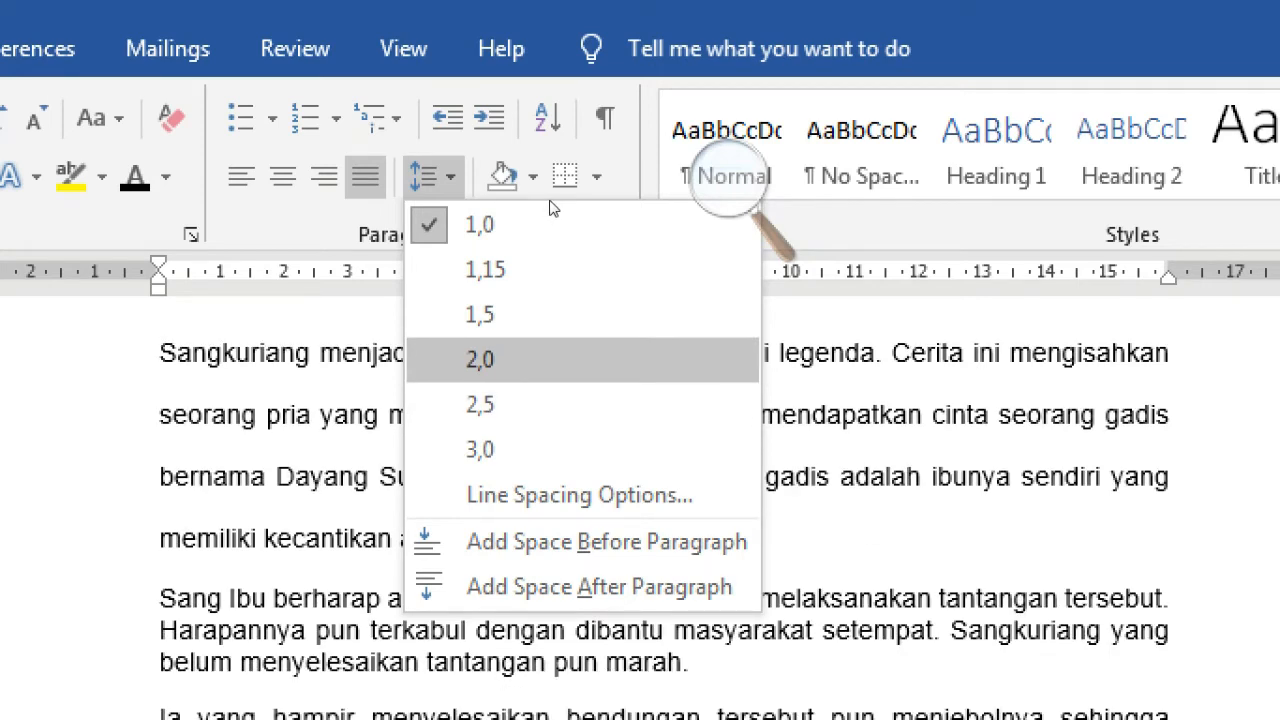
key("Up")
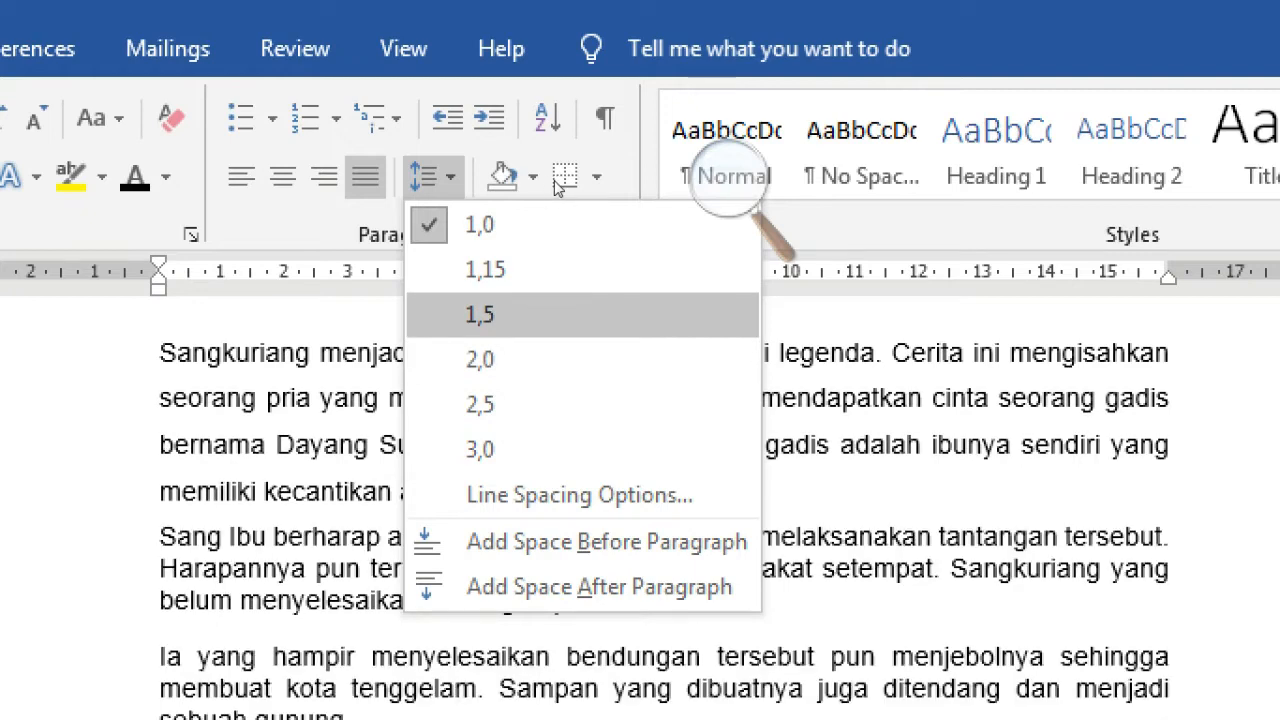
key("Down")
key("Down")
key("Up")
key("Up")
key("Down")
key("Down")
key("Down")
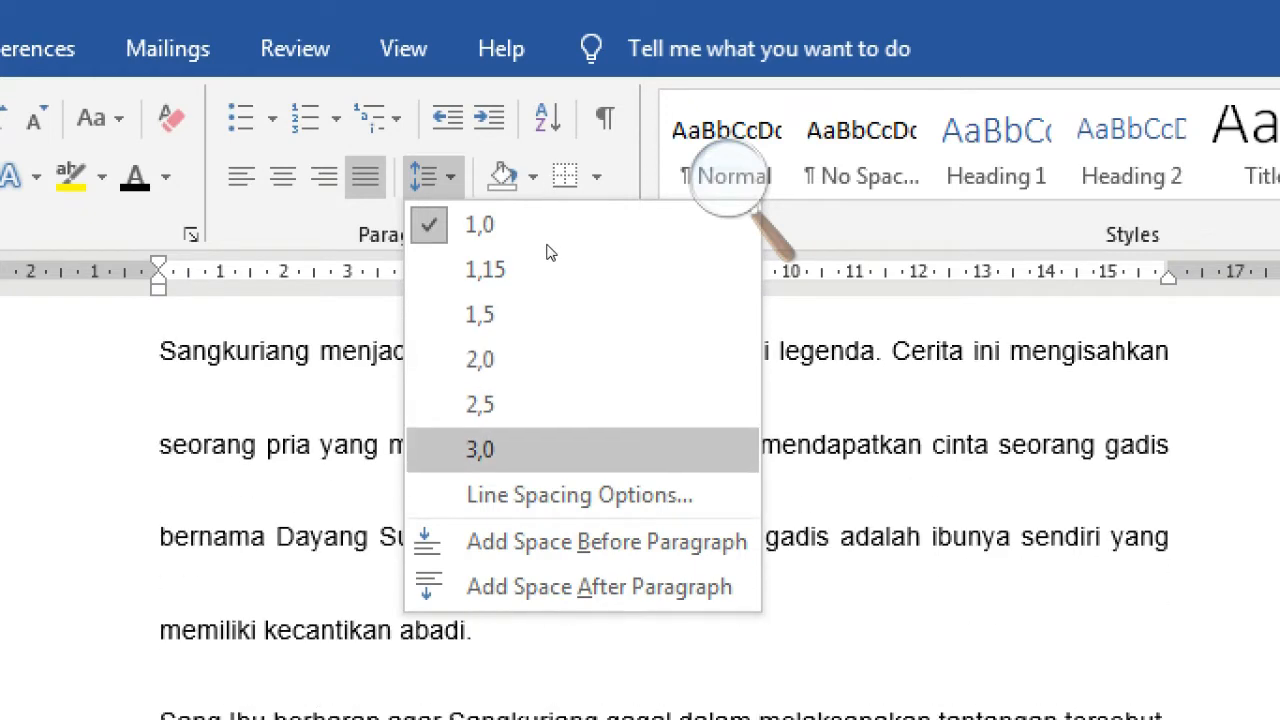
key("Return")
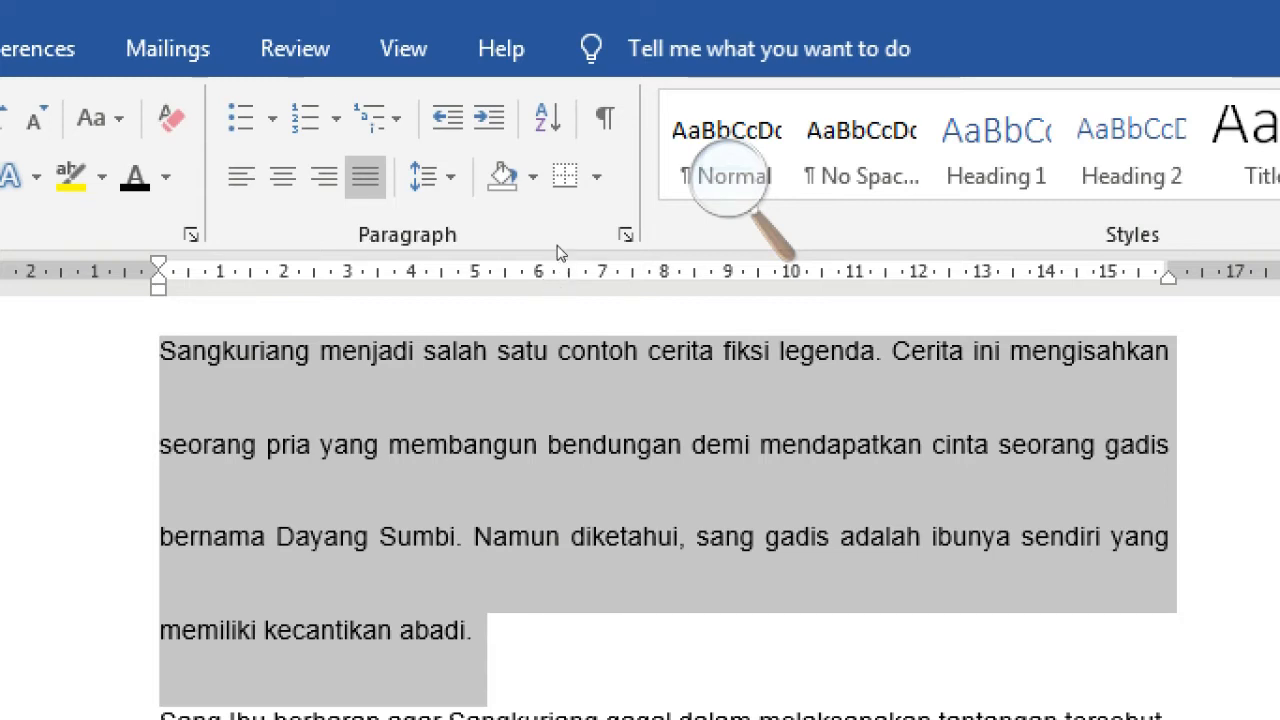
left_click(494, 444)
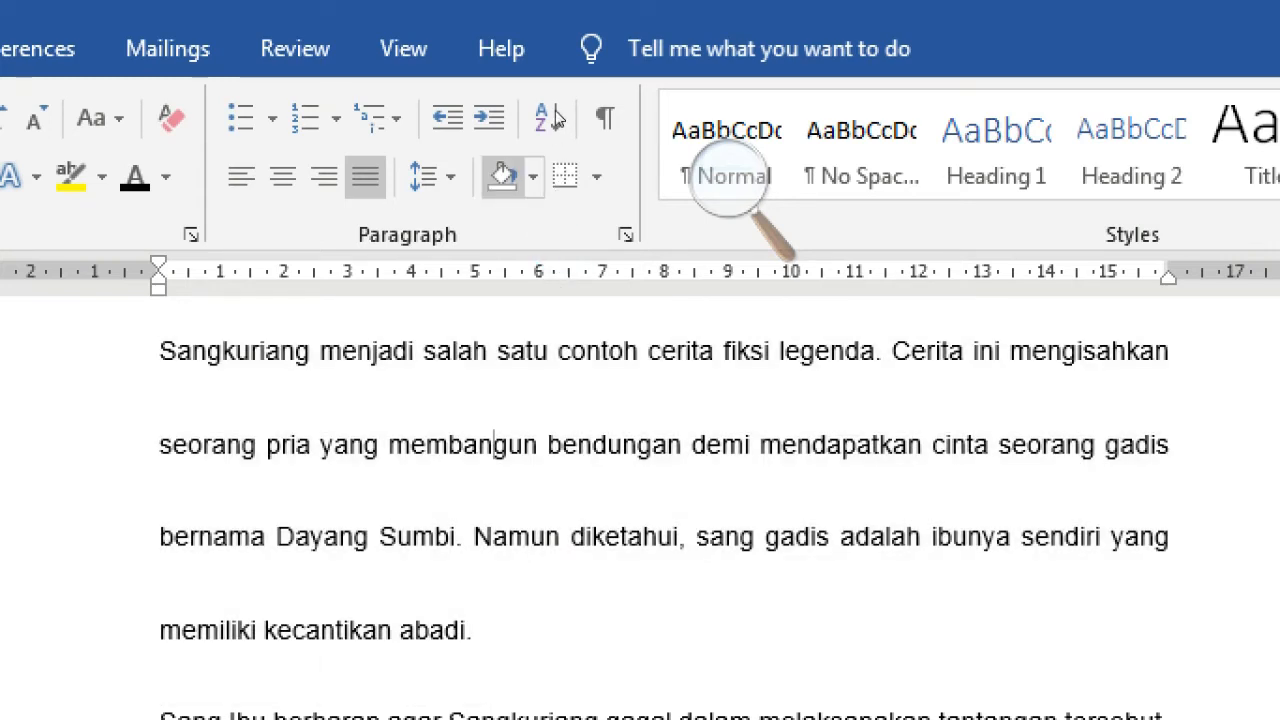
Step: Select the subtitle Sangkuriangl, shade it with the standard red and clear the selection
scroll(572, 208, "up", 3)
scroll(576, 203, "up", 2)
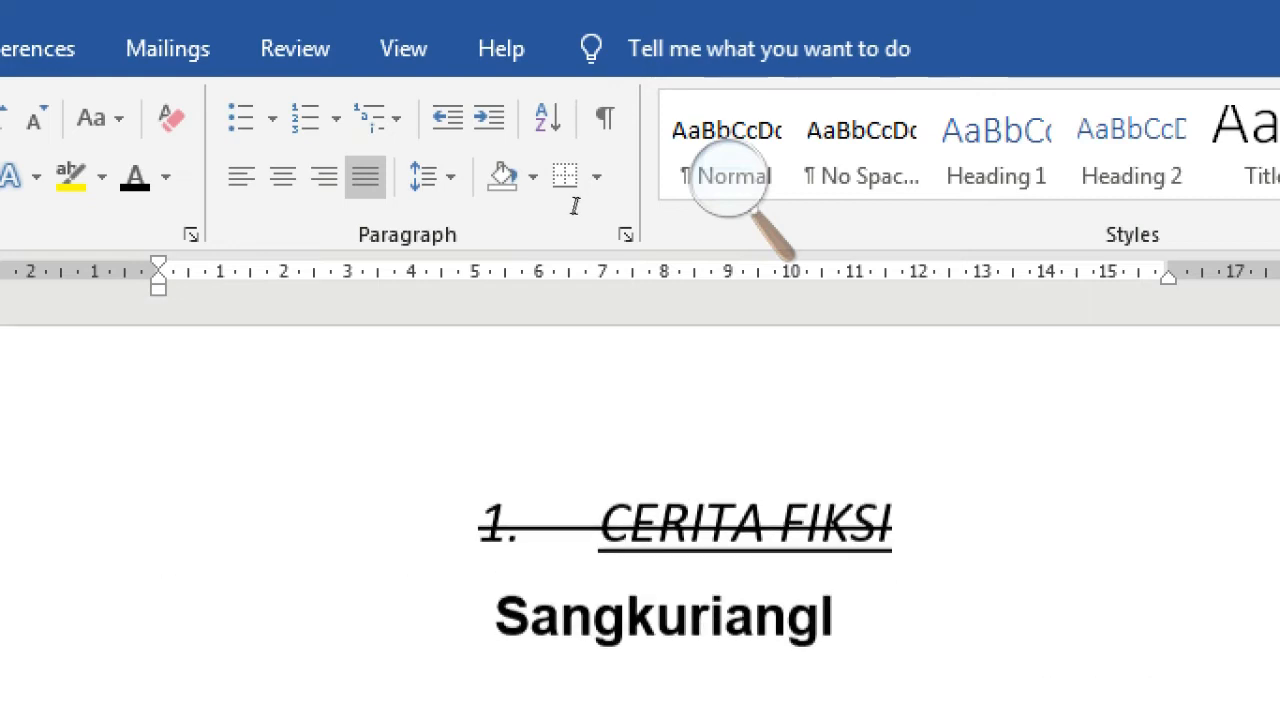
scroll(602, 206, "down", 2)
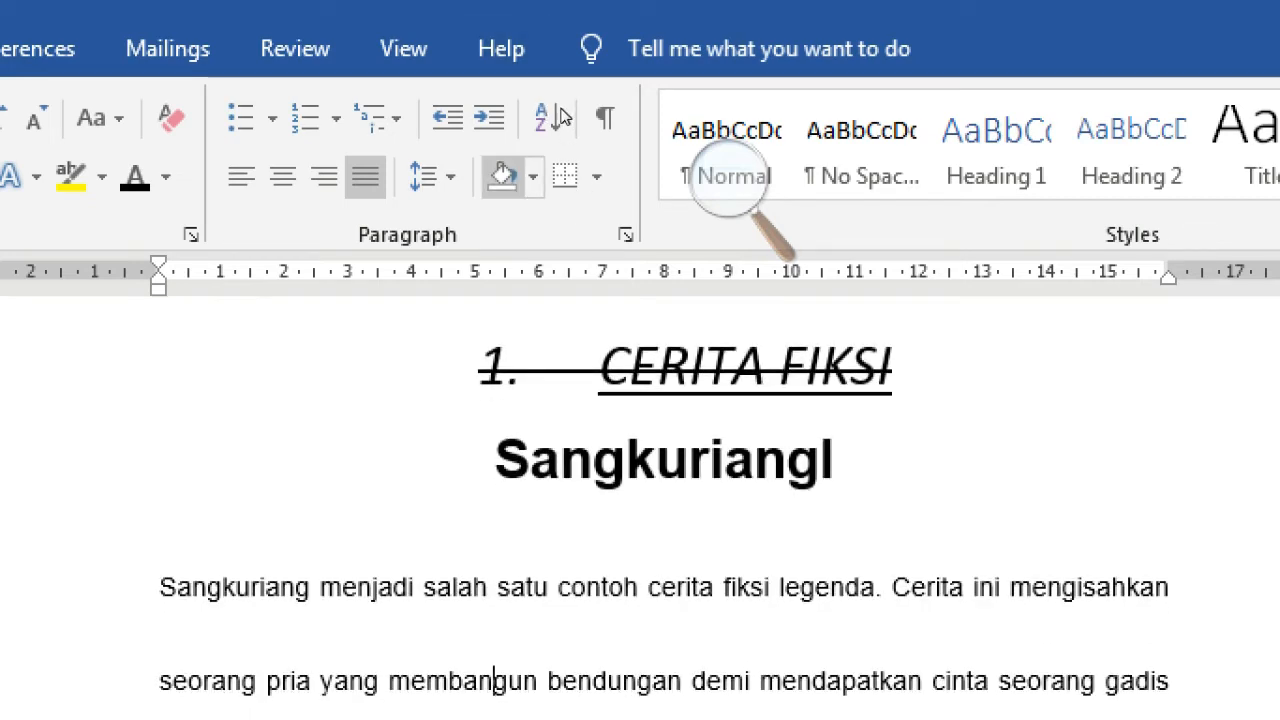
left_click(514, 285)
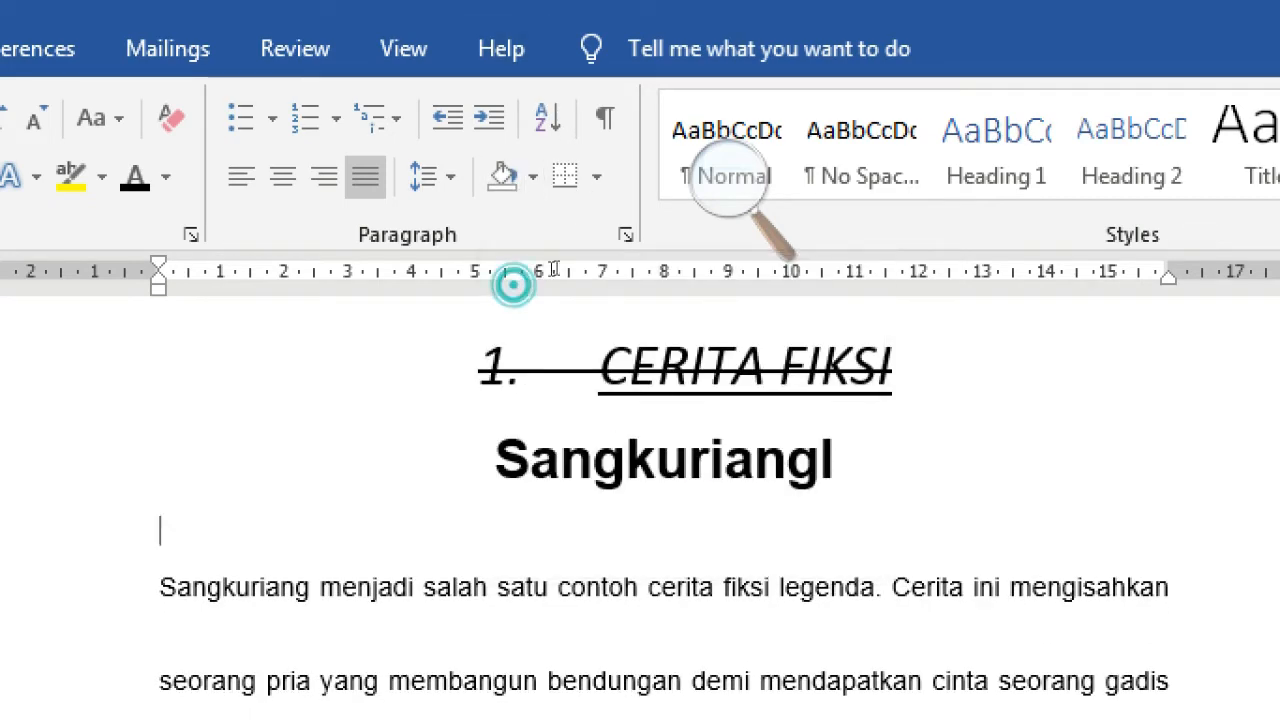
left_click_drag(560, 253, 870, 252)
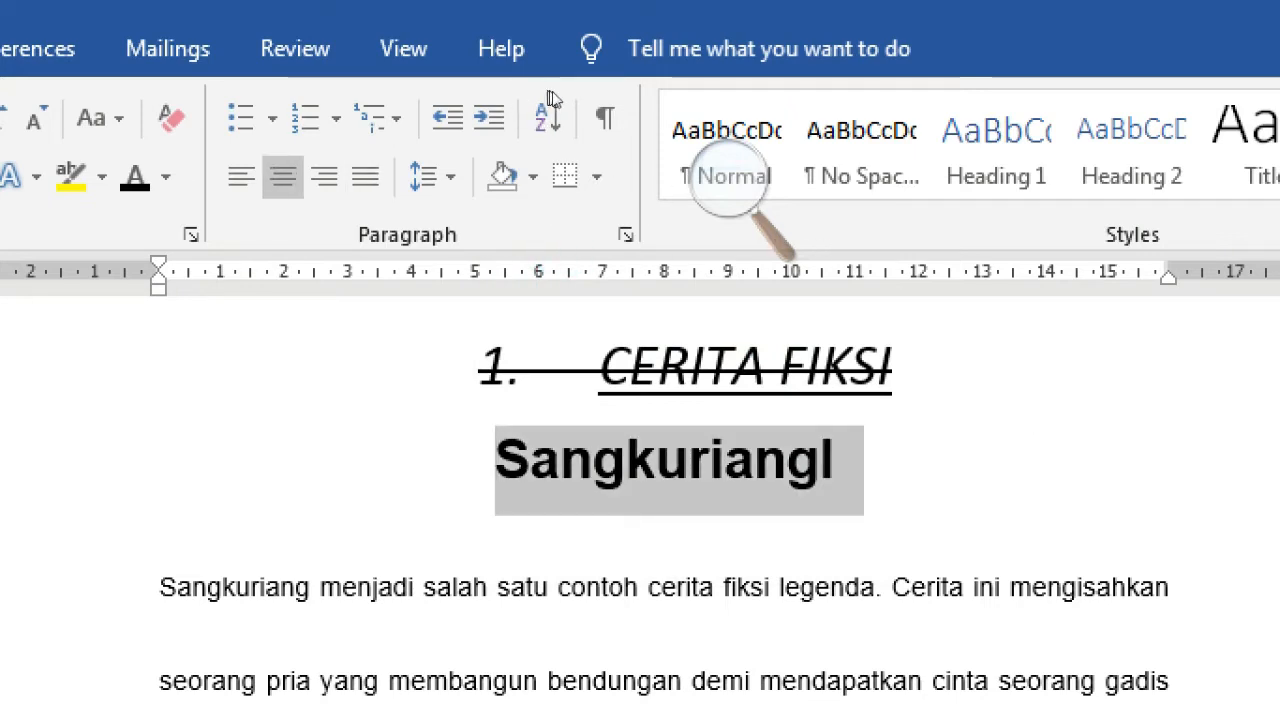
left_click(532, 176)
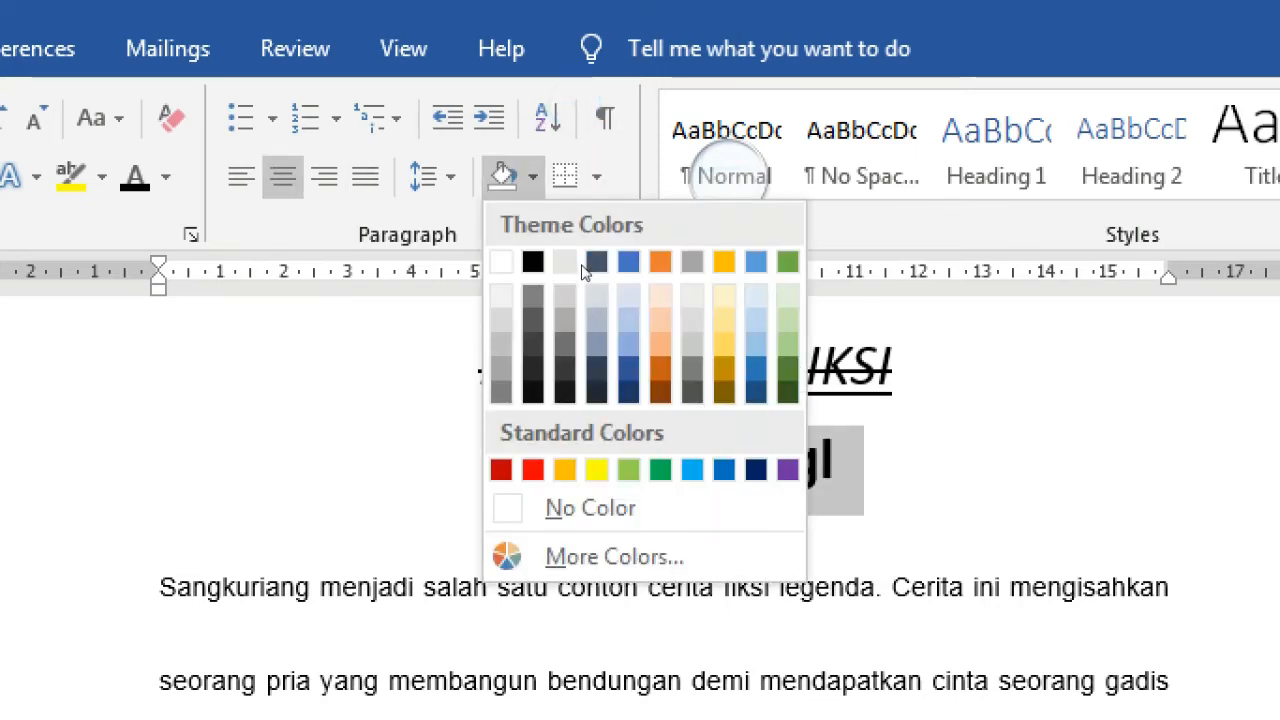
left_click(533, 469)
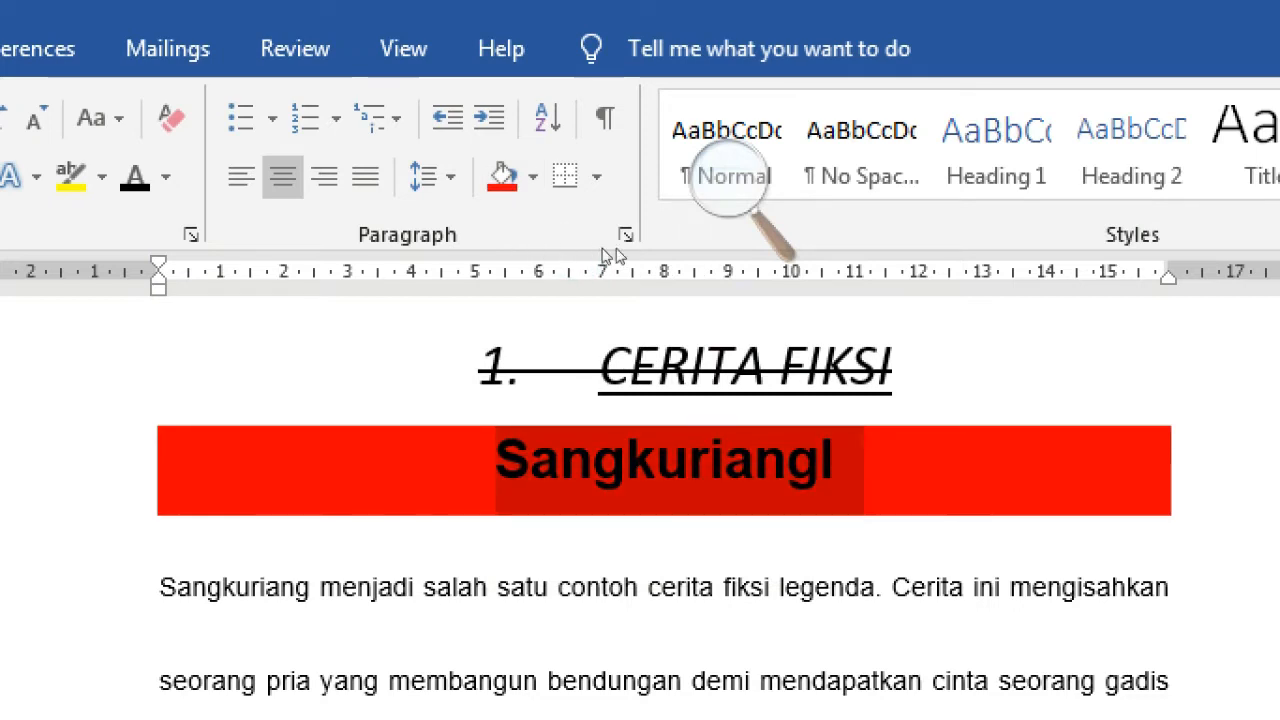
left_click(566, 248)
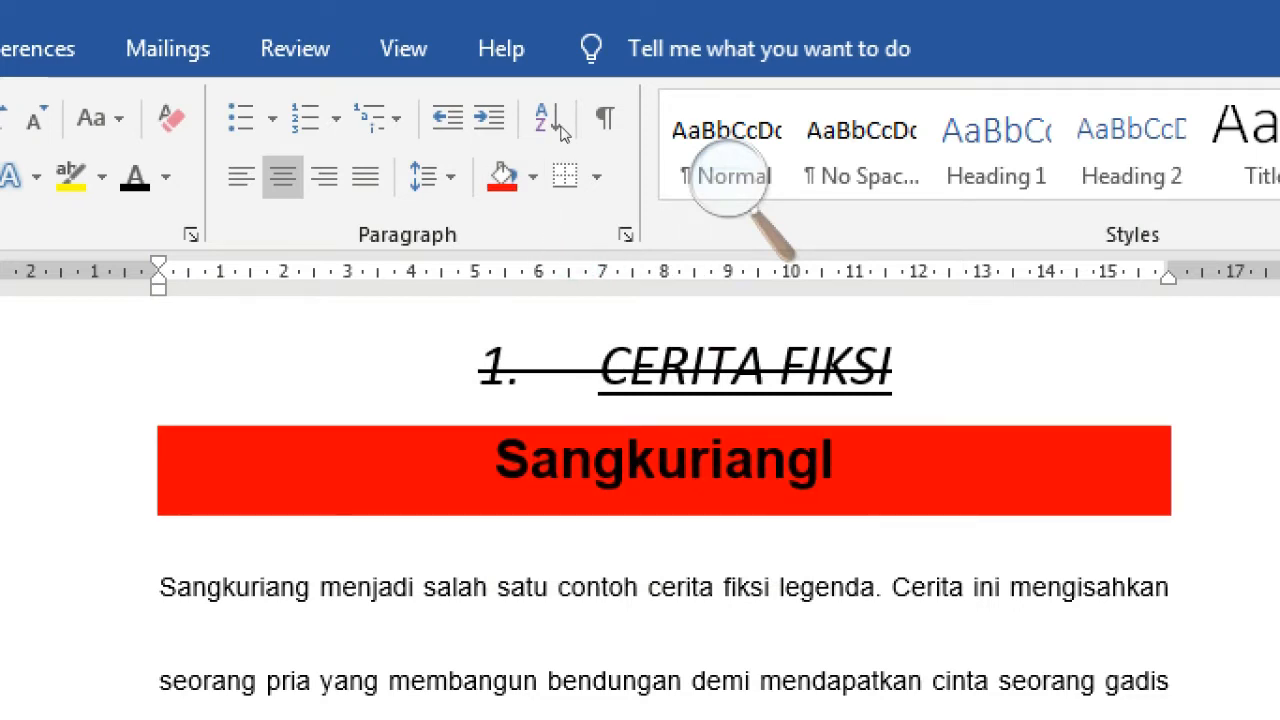
Step: Remove the red shading from the subtitle Sangkuriangl by setting it to No Color, and deselect the text
left_click(533, 177)
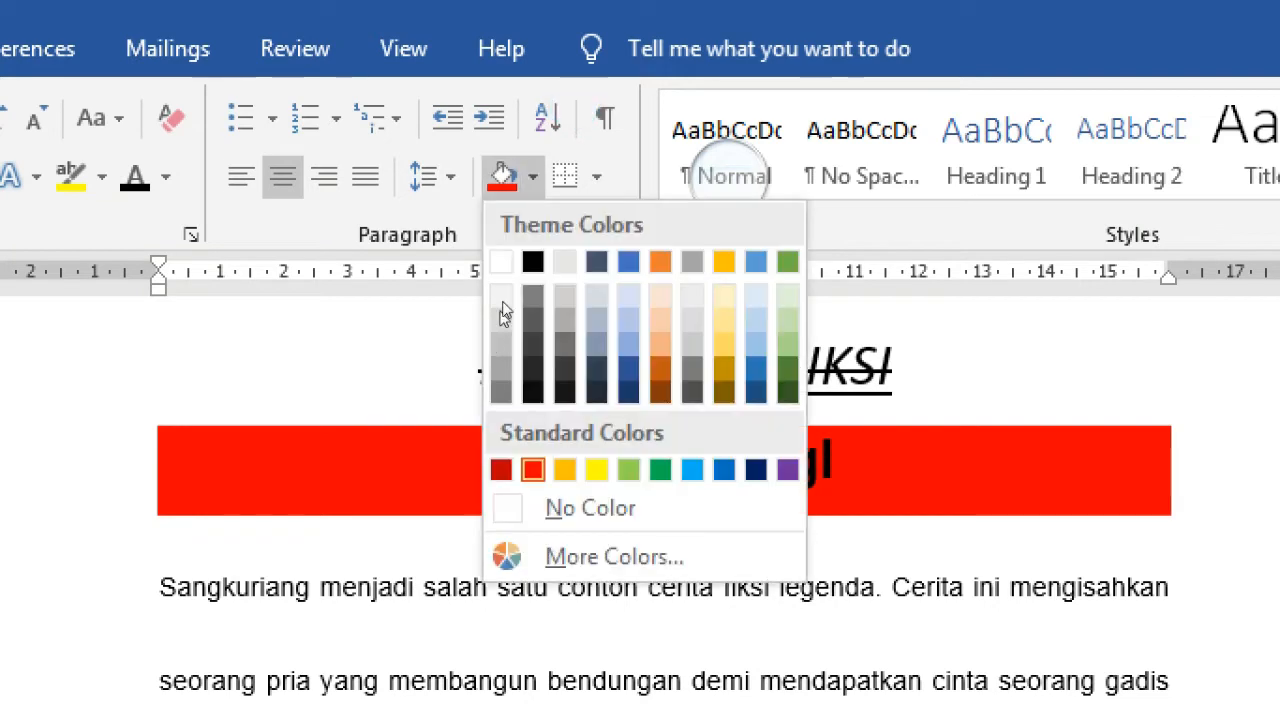
left_click(514, 267)
left_click_drag(558, 247, 850, 257)
left_click(533, 177)
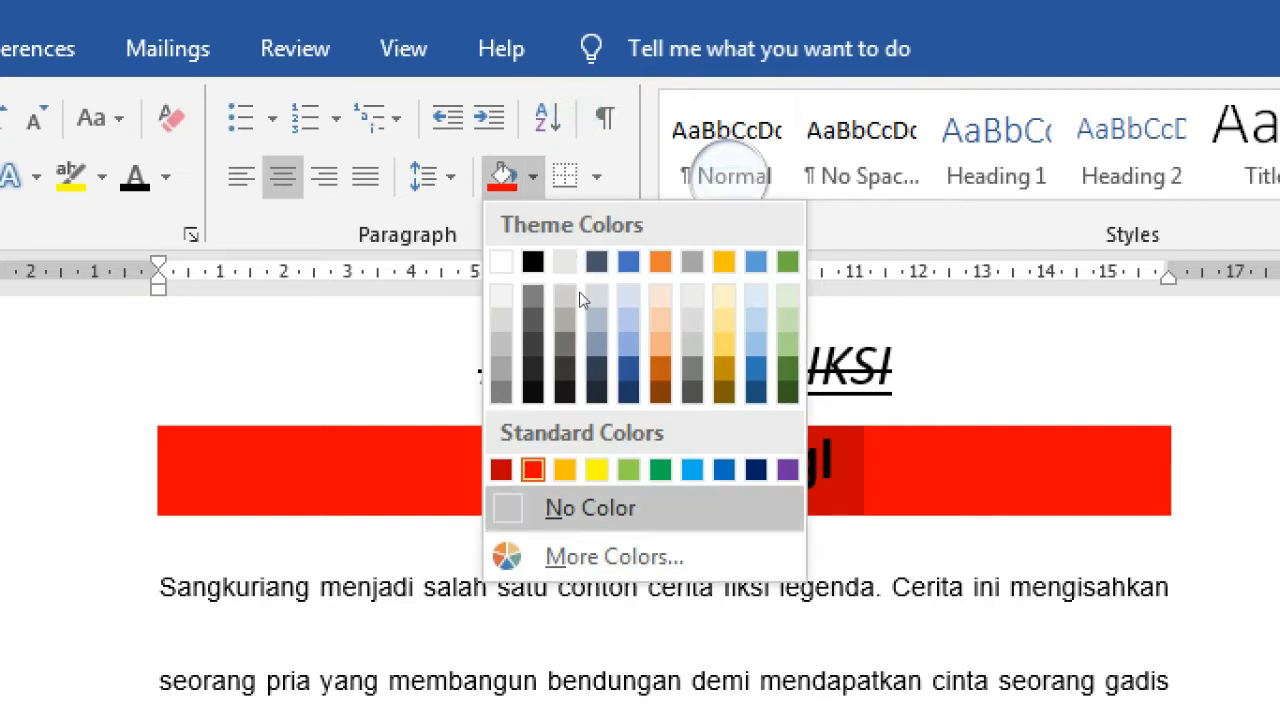
left_click(587, 271)
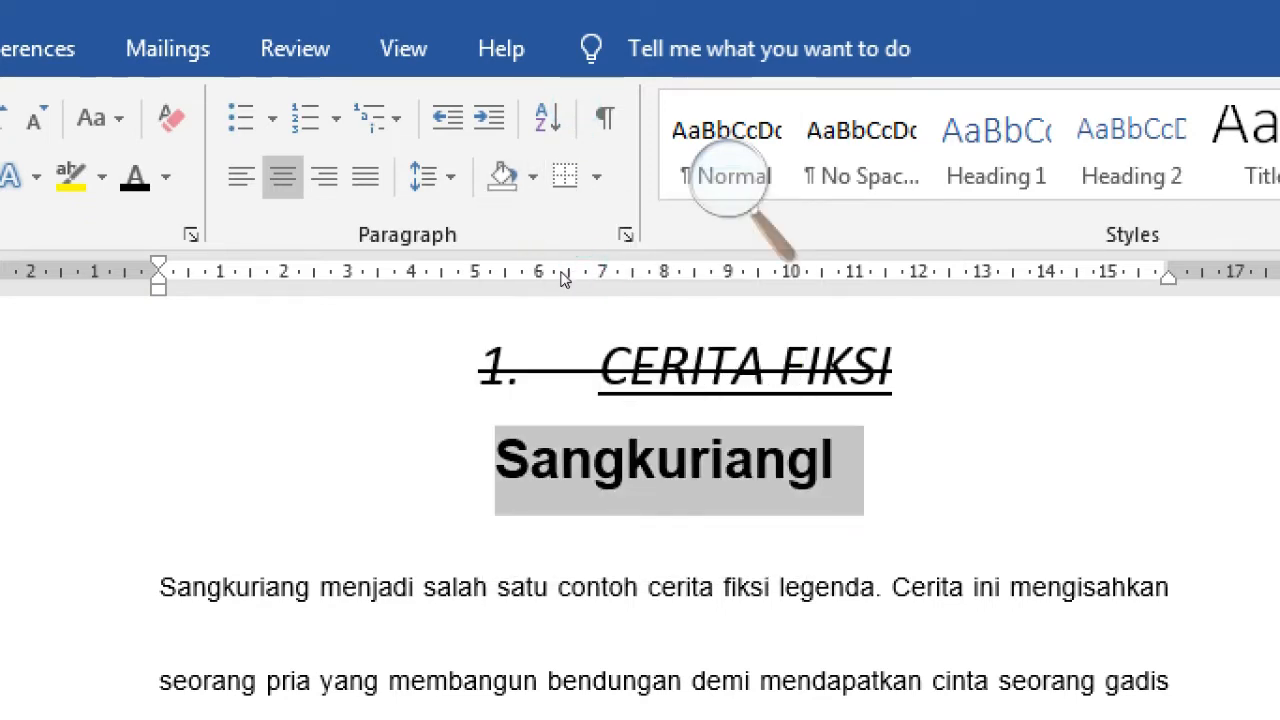
left_click(829, 257)
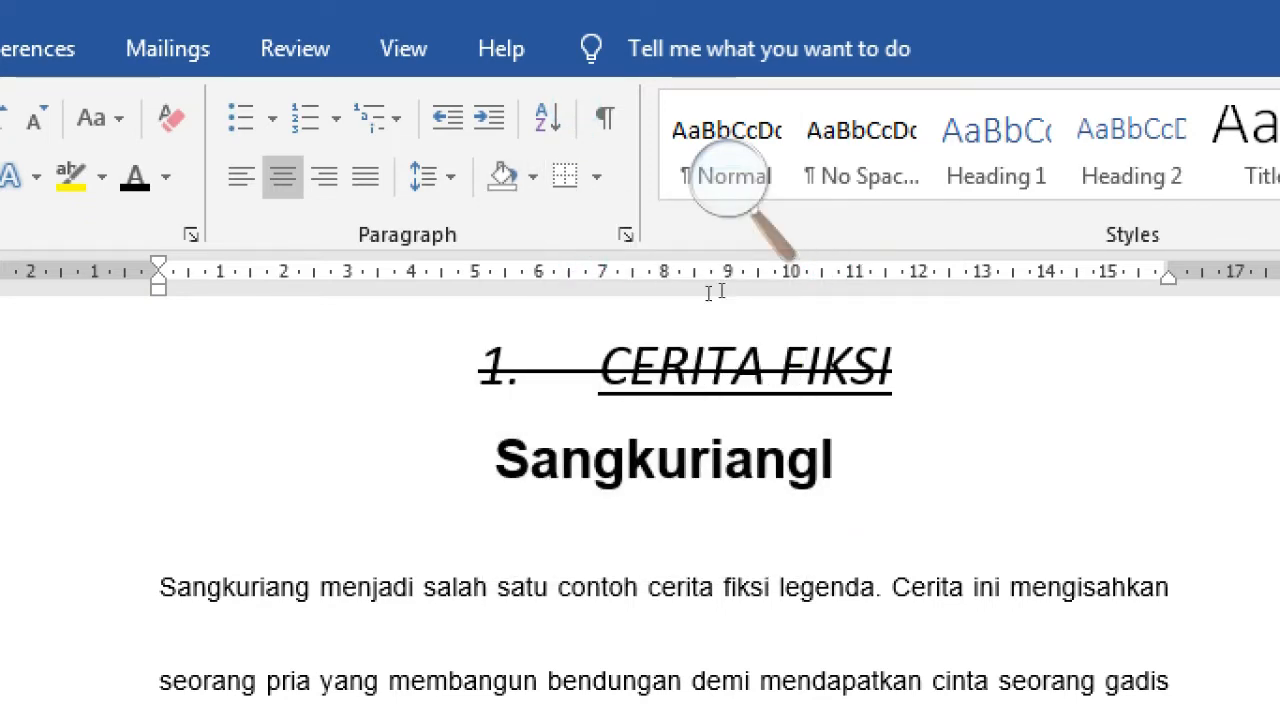
Step: Zoom the document out to 60%, return the screen magnification to 100% and magnify the screen to 200%
scroll(611, 291, "down", 4, "ctrl")
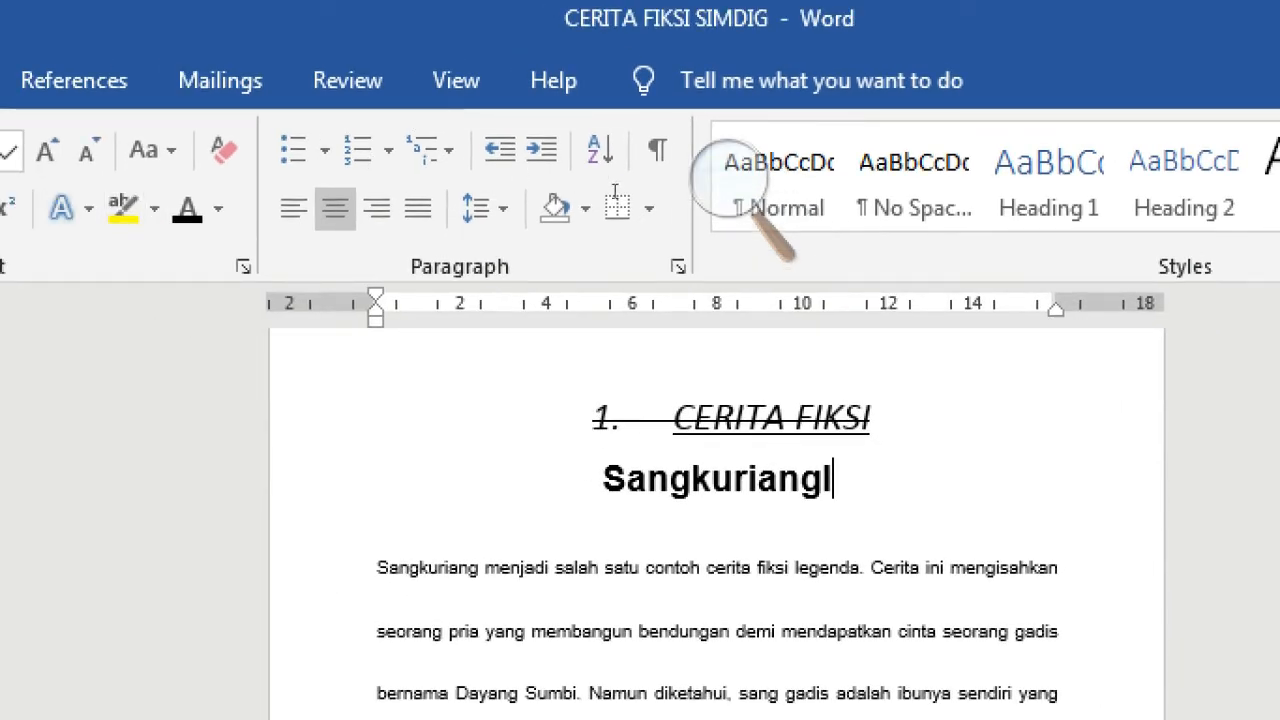
left_click(745, 180)
left_click(717, 200)
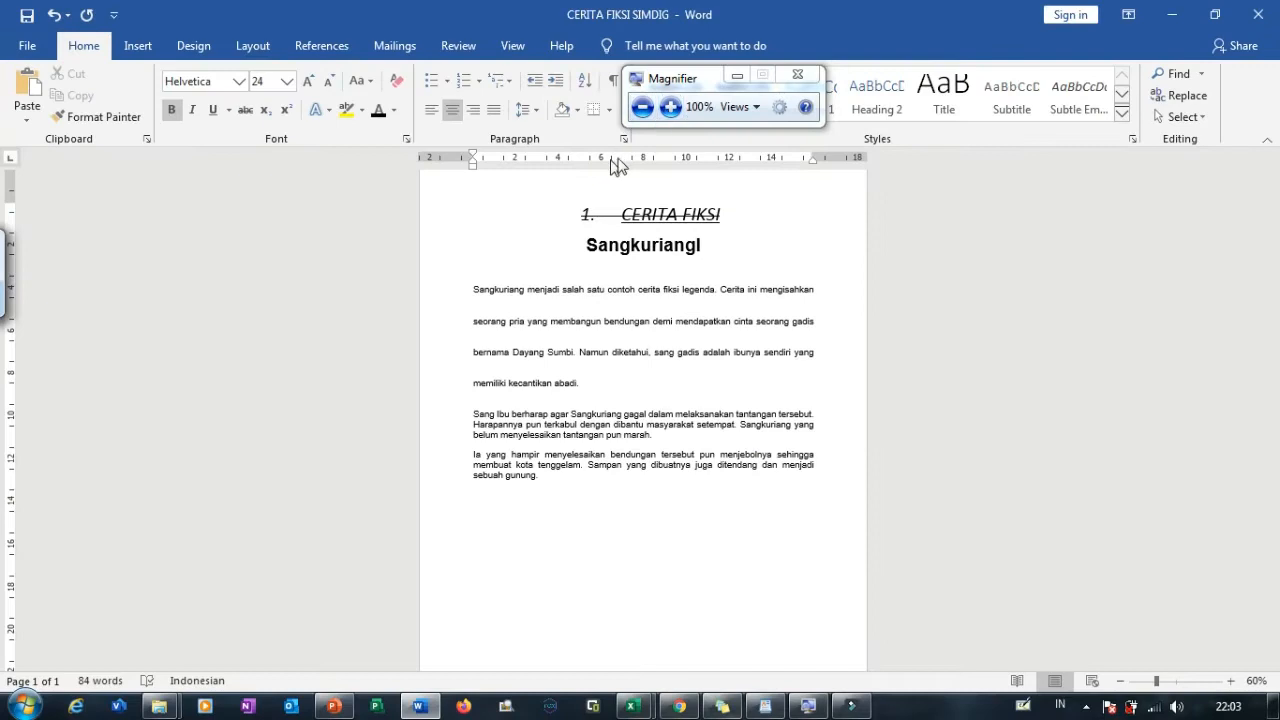
left_click_drag(668, 79, 790, 232)
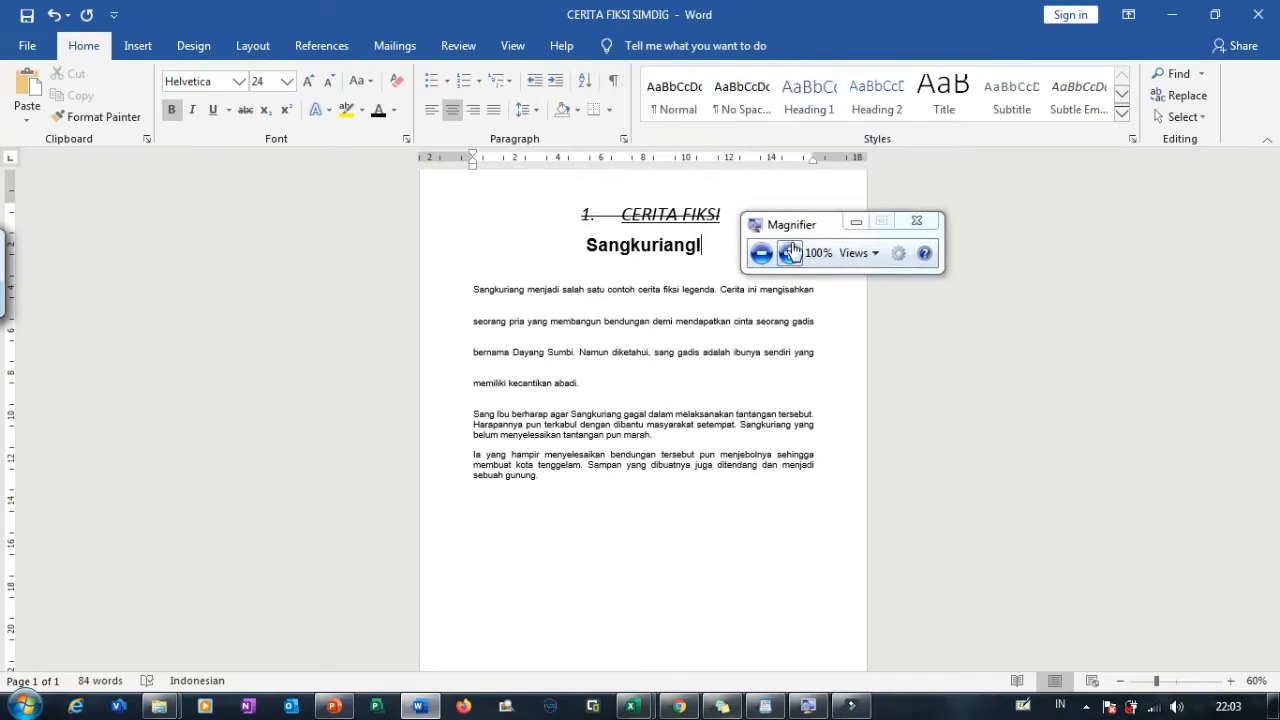
left_click(789, 252)
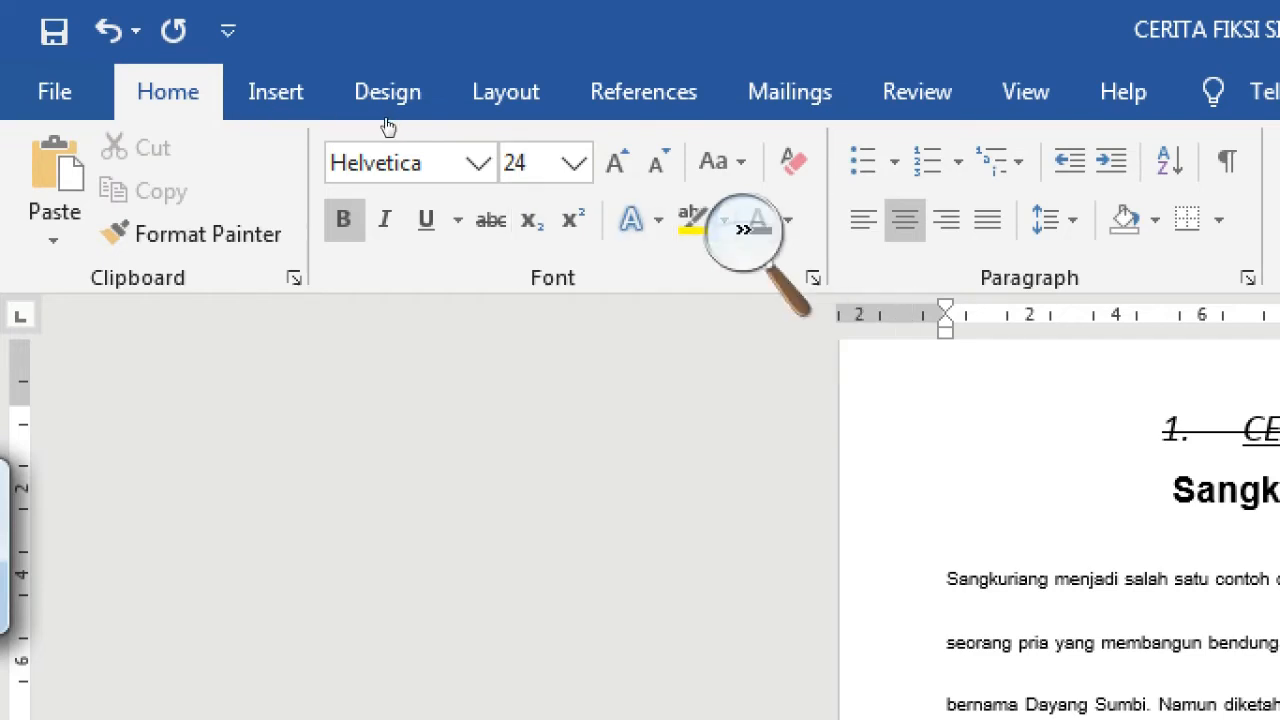
left_click(241, 190)
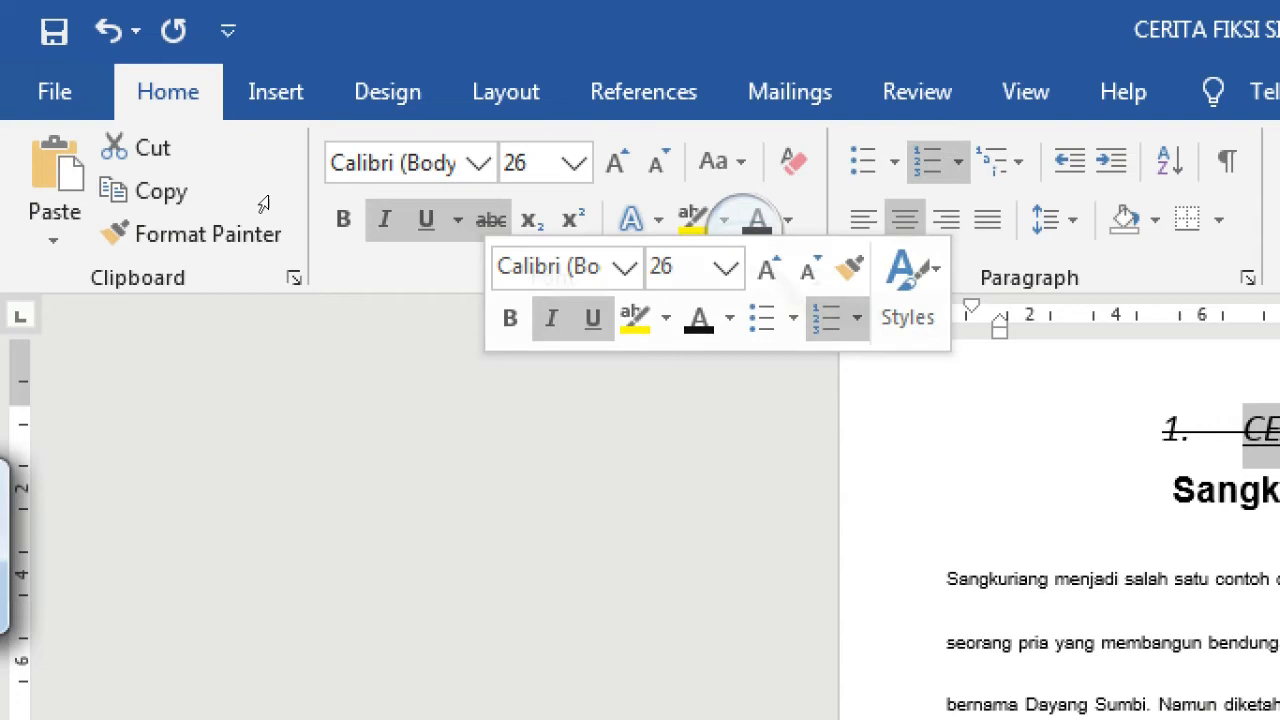
left_click(465, 235)
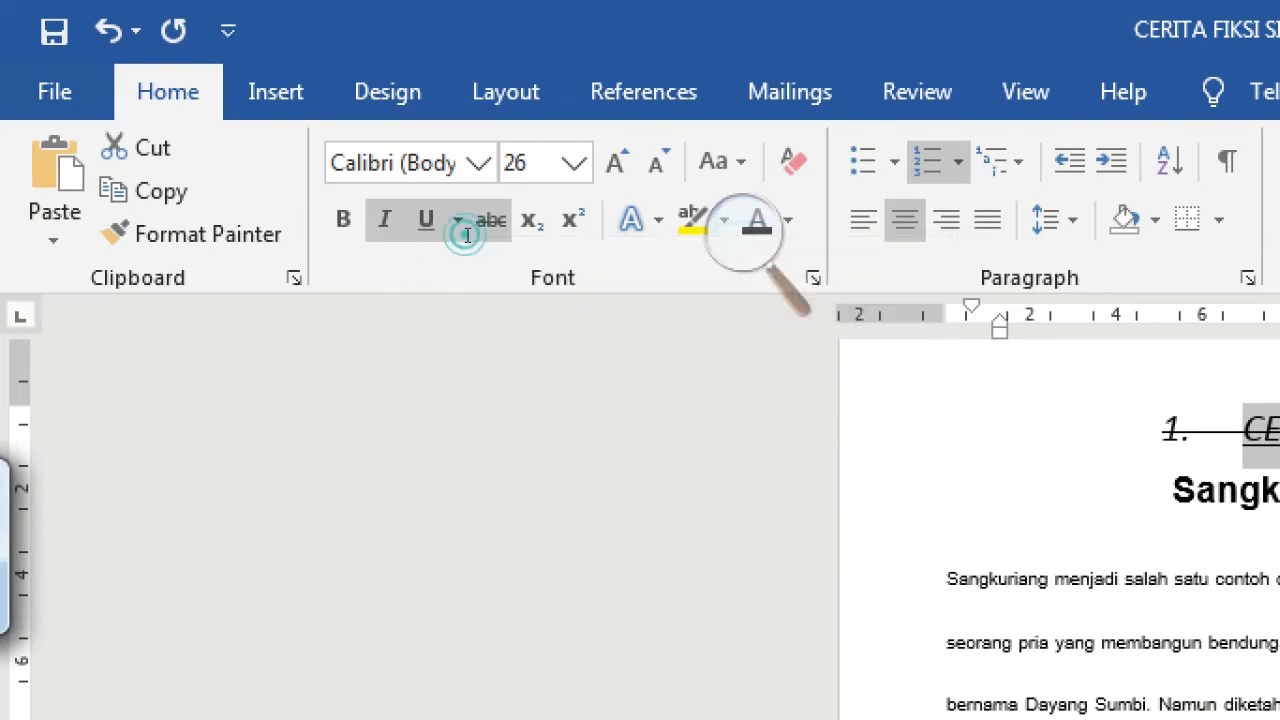
left_click(381, 129)
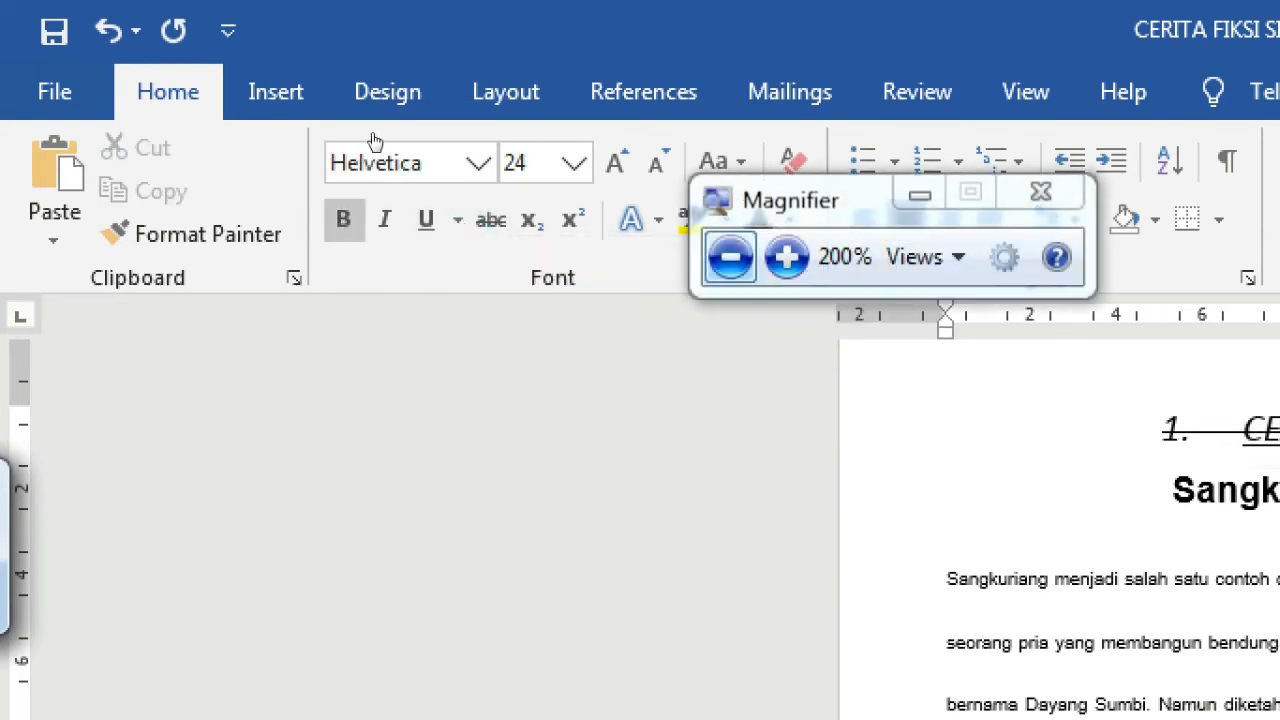
left_click(370, 132)
left_click_drag(440, 100, 863, 222)
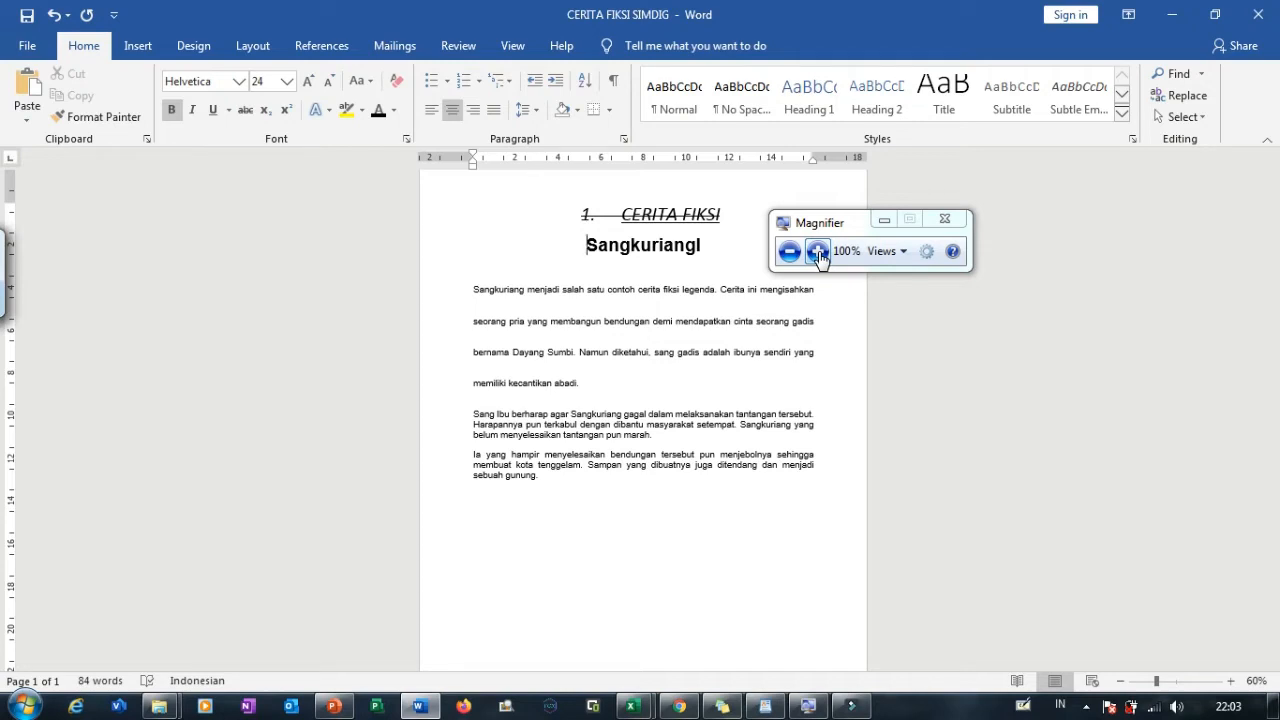
left_click(818, 252)
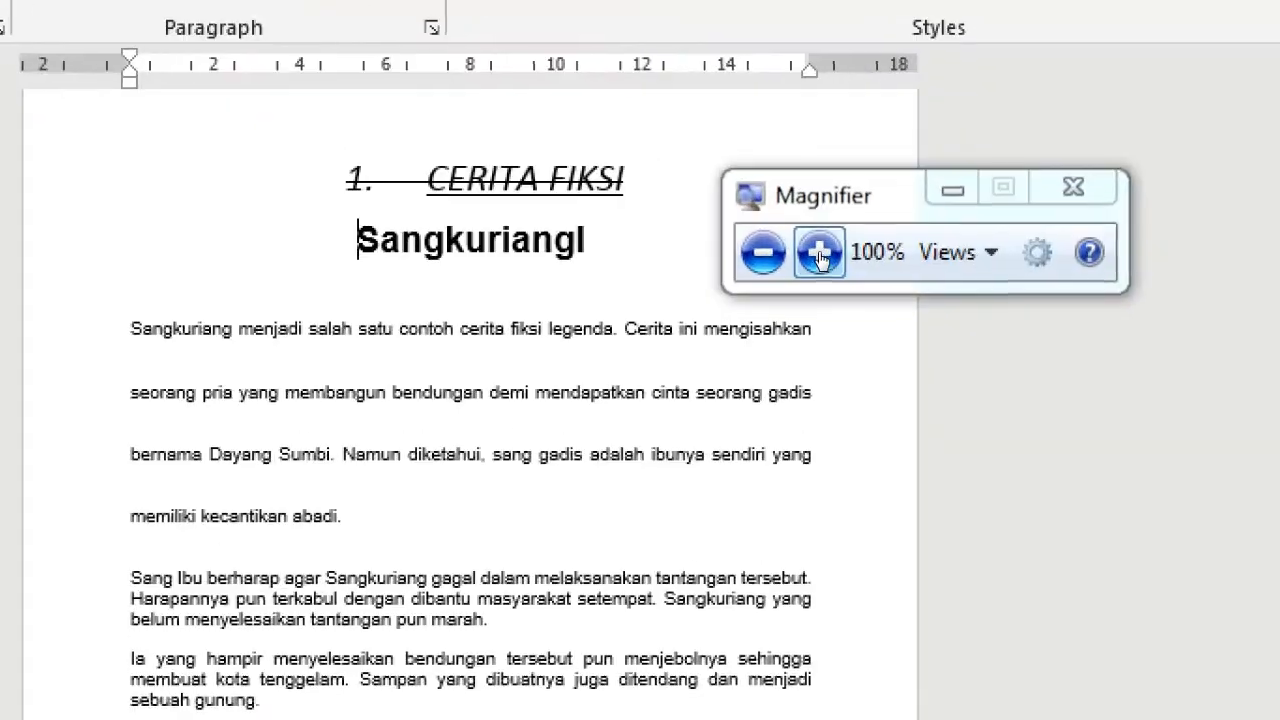
left_click(789, 252)
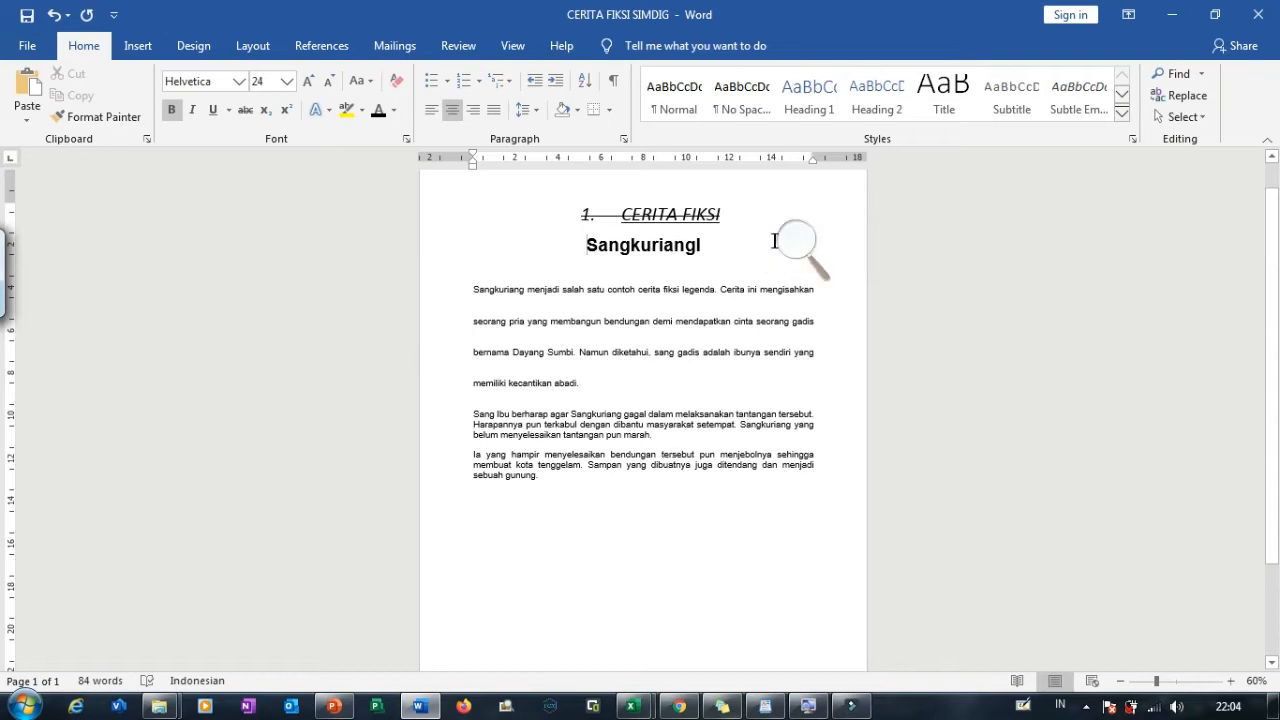
left_click(795, 245)
left_click(818, 252)
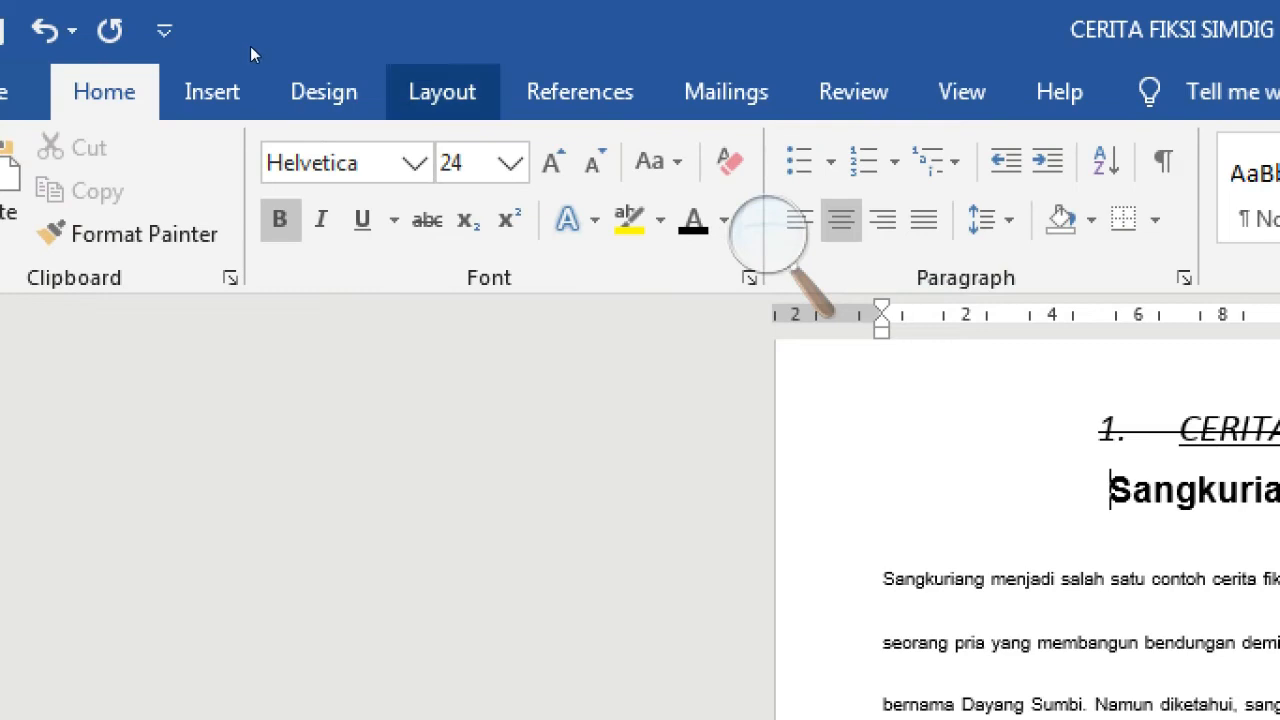
Step: Set the page size to A4 and lay out the document text in two columns
left_click(250, 46)
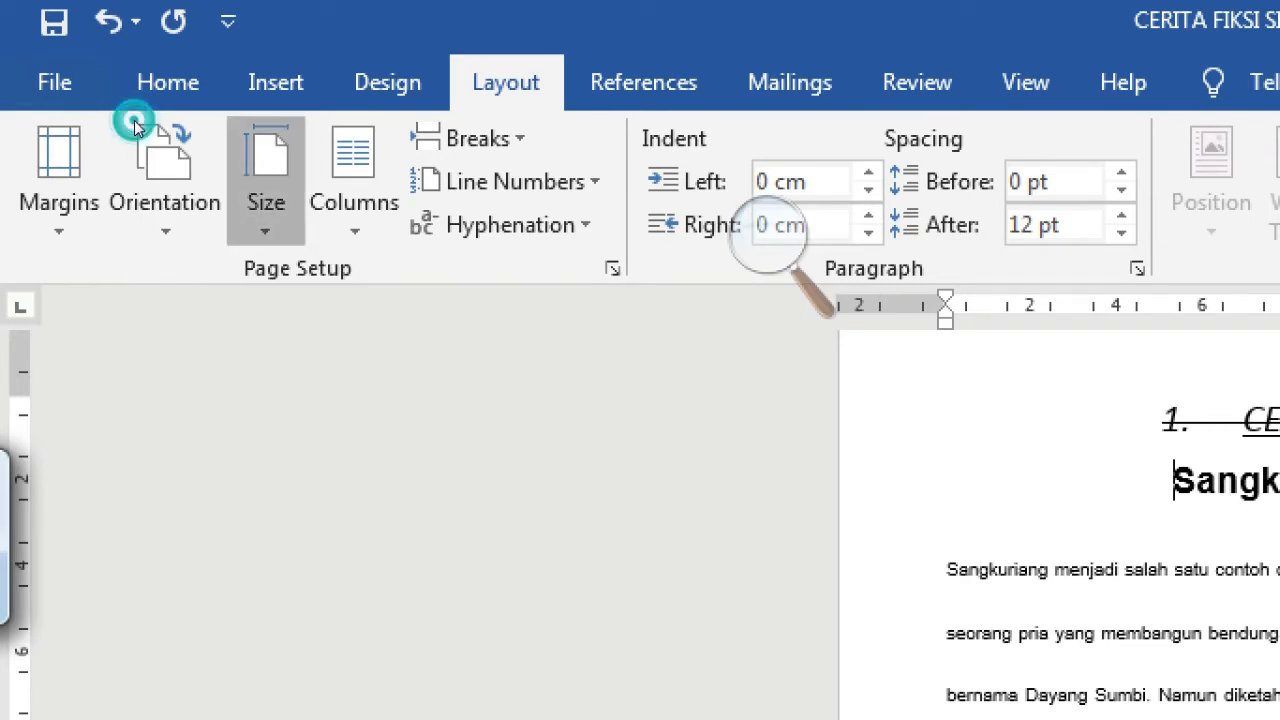
left_click(266, 190)
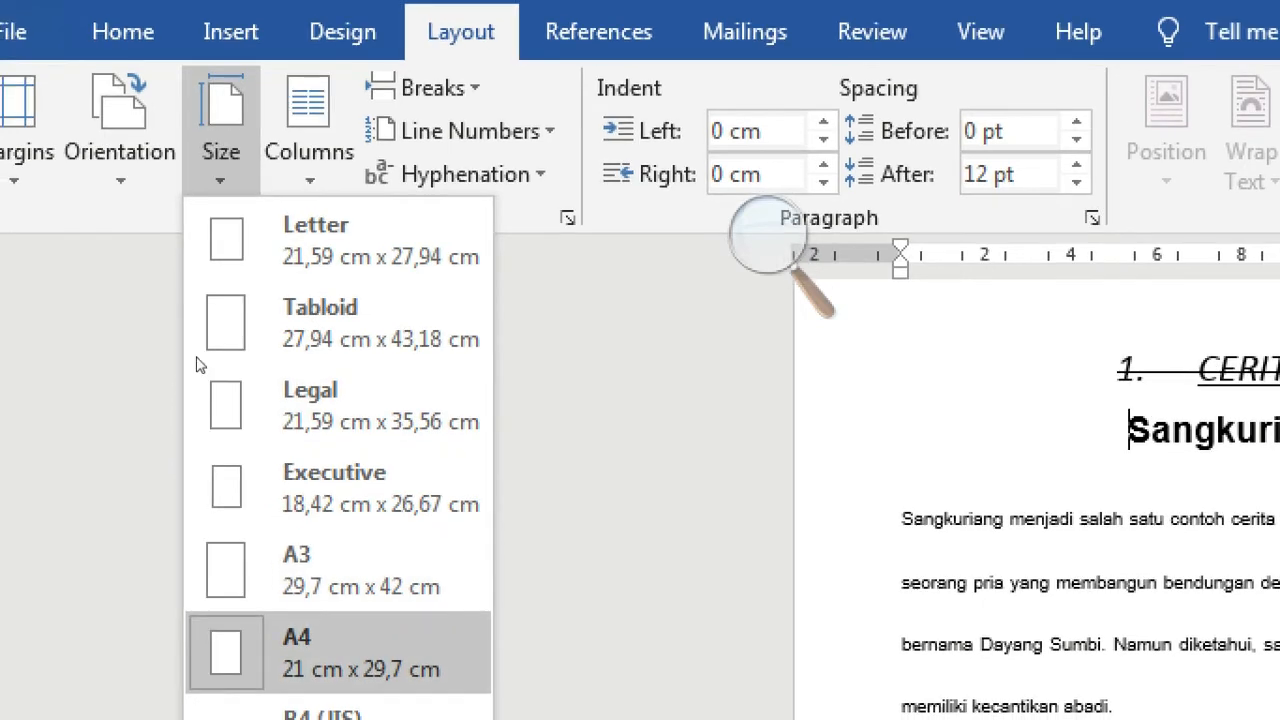
left_click(196, 362)
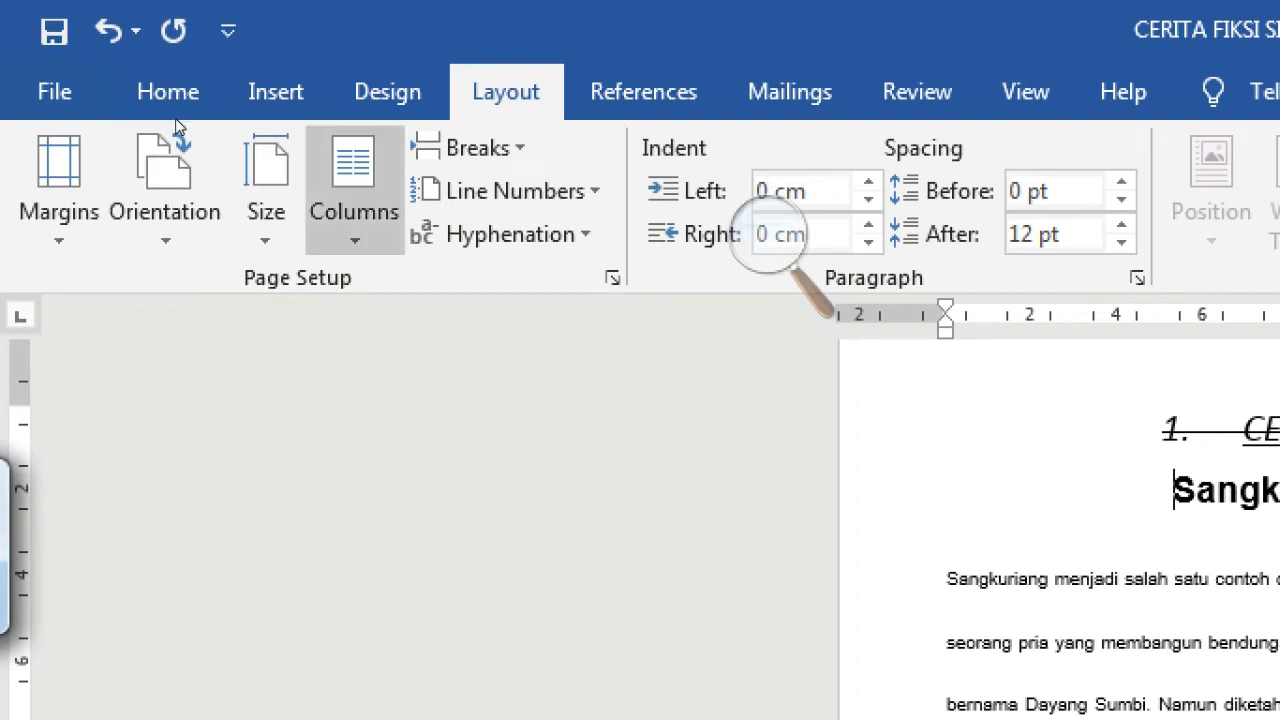
left_click(352, 234)
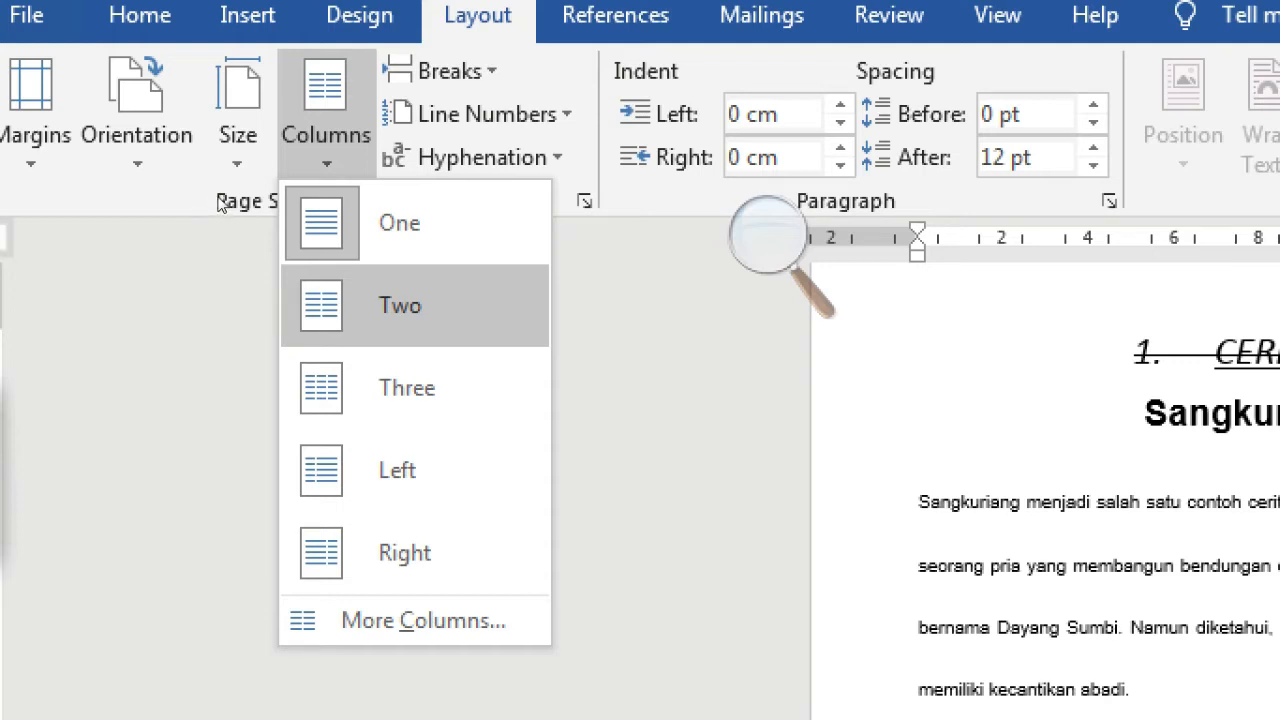
left_click(400, 305)
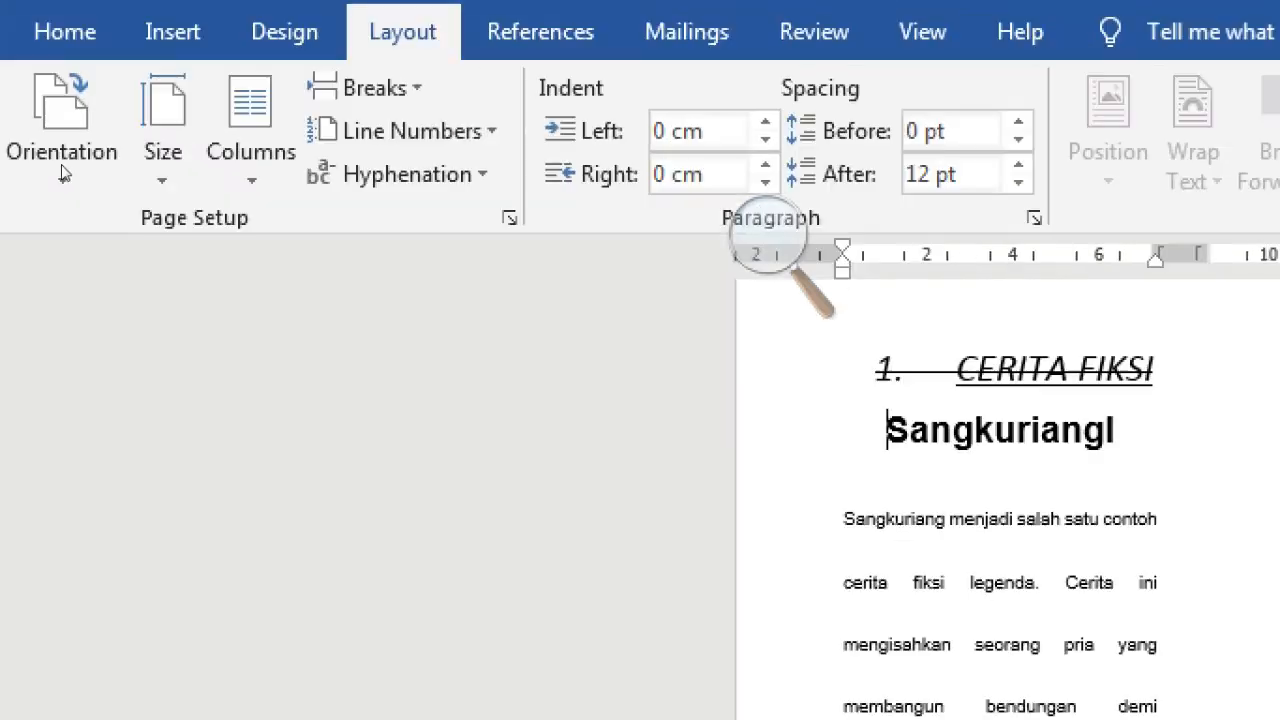
Step: Reapply the Two columns layout, select the text from the subtitle through the first body lines and clear the selection
left_click(170, 118)
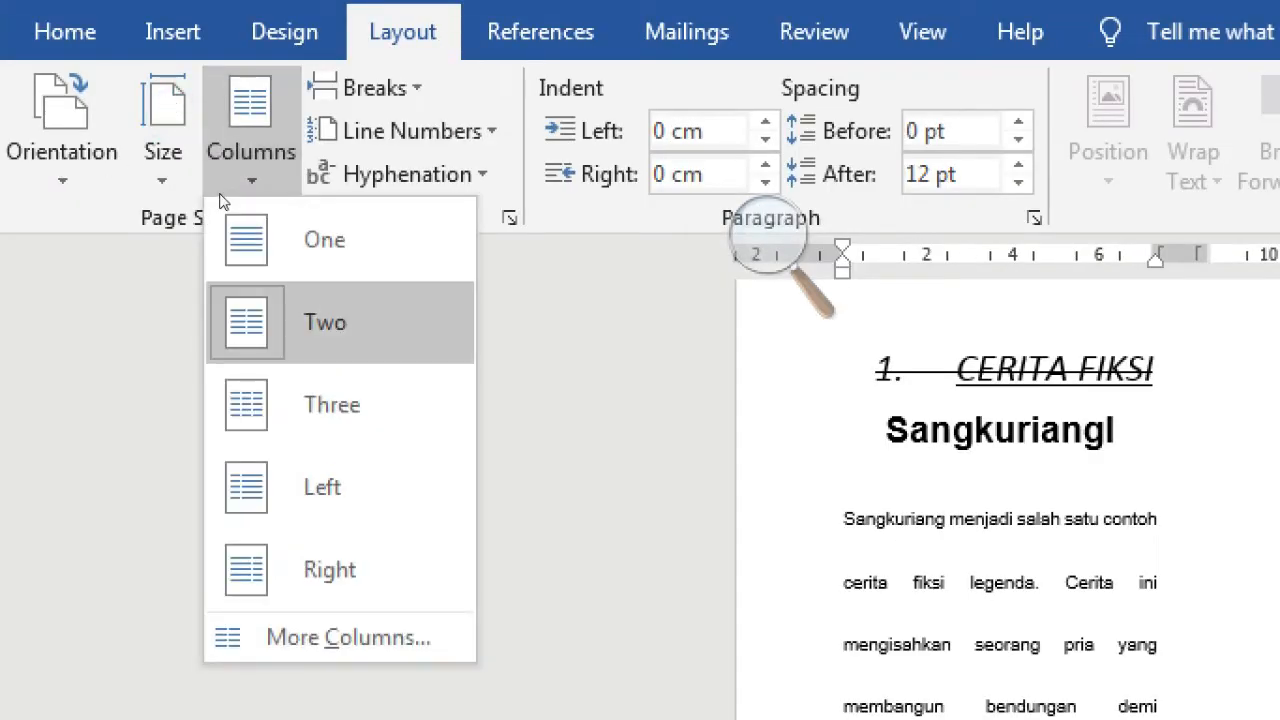
left_click(220, 200)
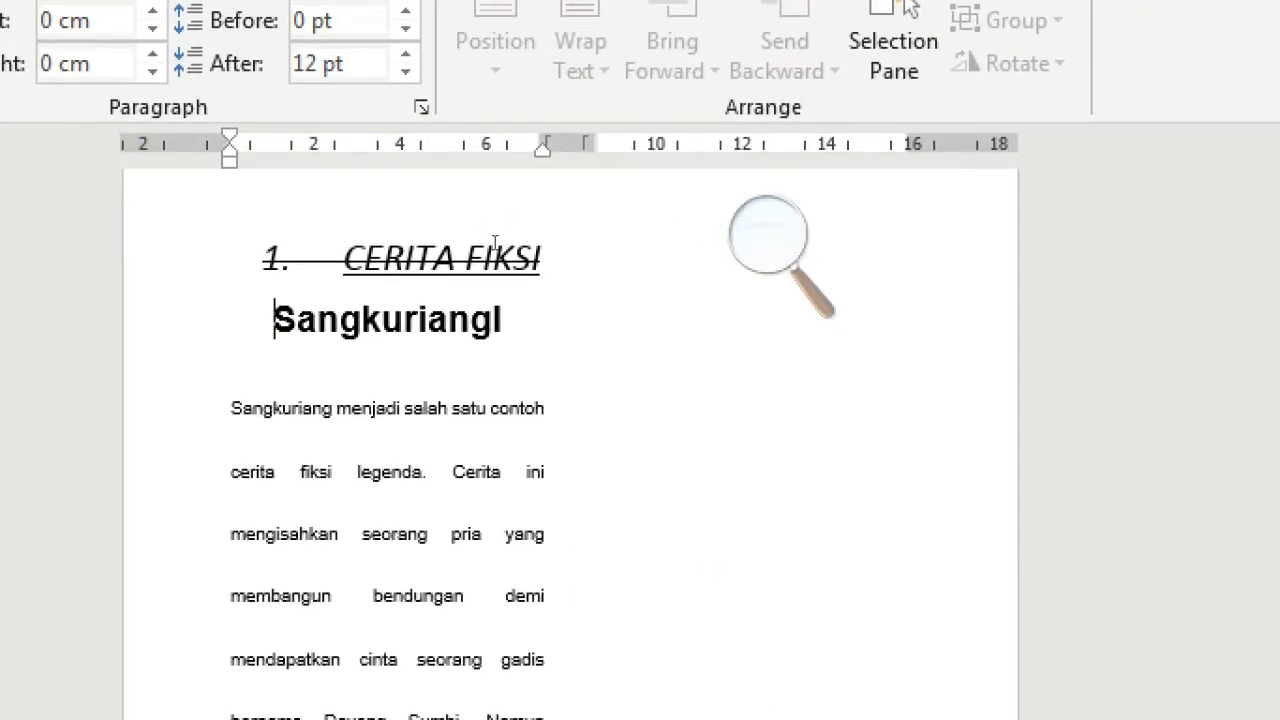
key("shift+Down")
key("shift+Down")
key("shift+Down")
key("shift+Down")
key("shift+Down")
key("shift+Down")
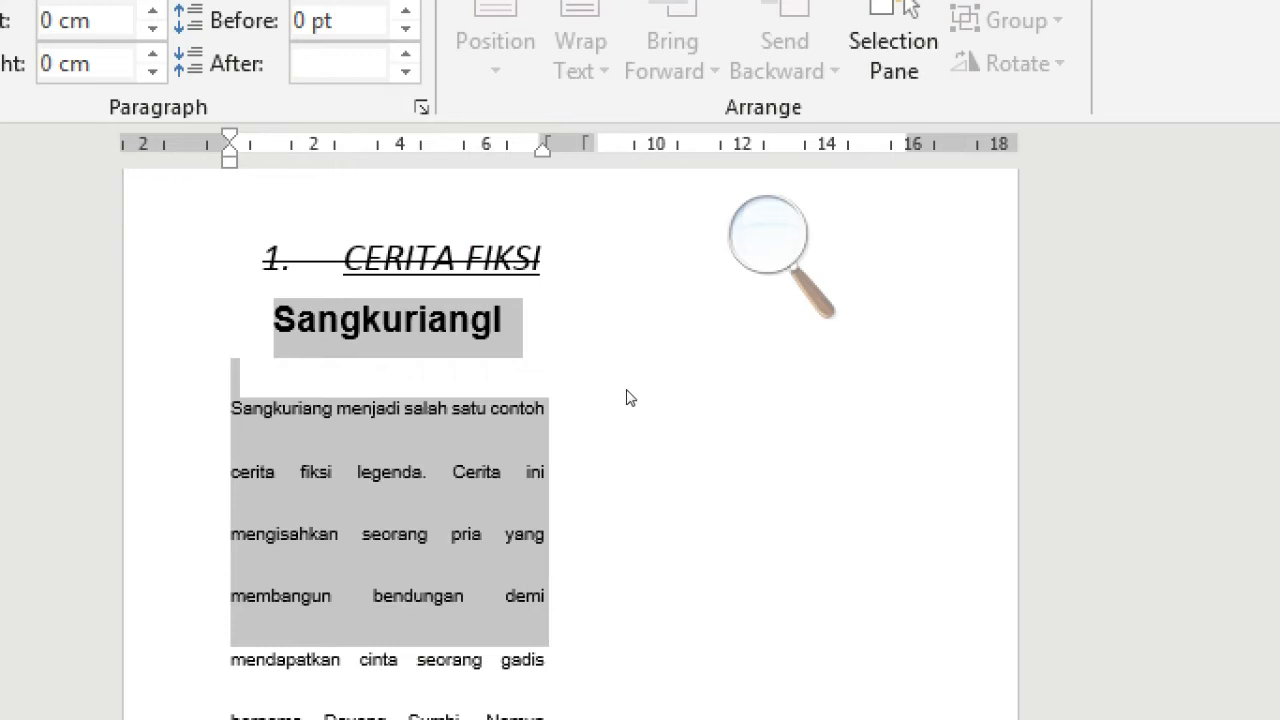
left_click(686, 260)
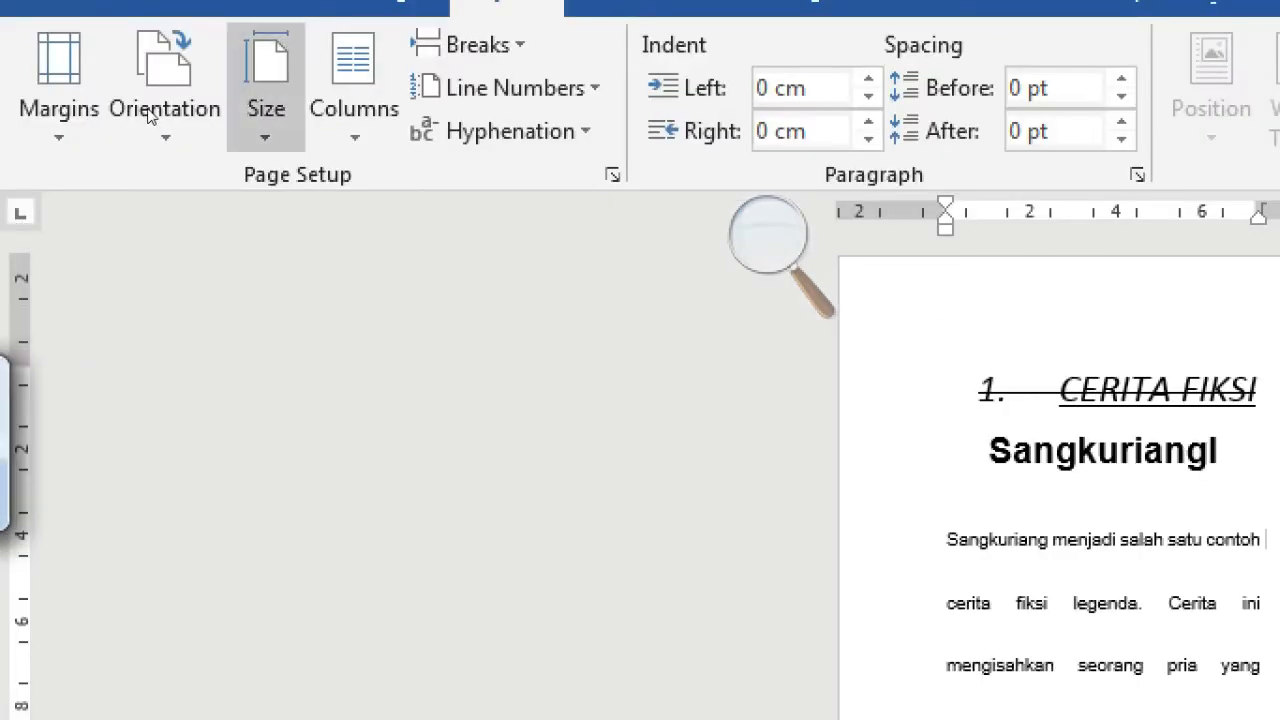
Step: Lay out the document text in one column and return the screen magnification to 100%
left_click(353, 95)
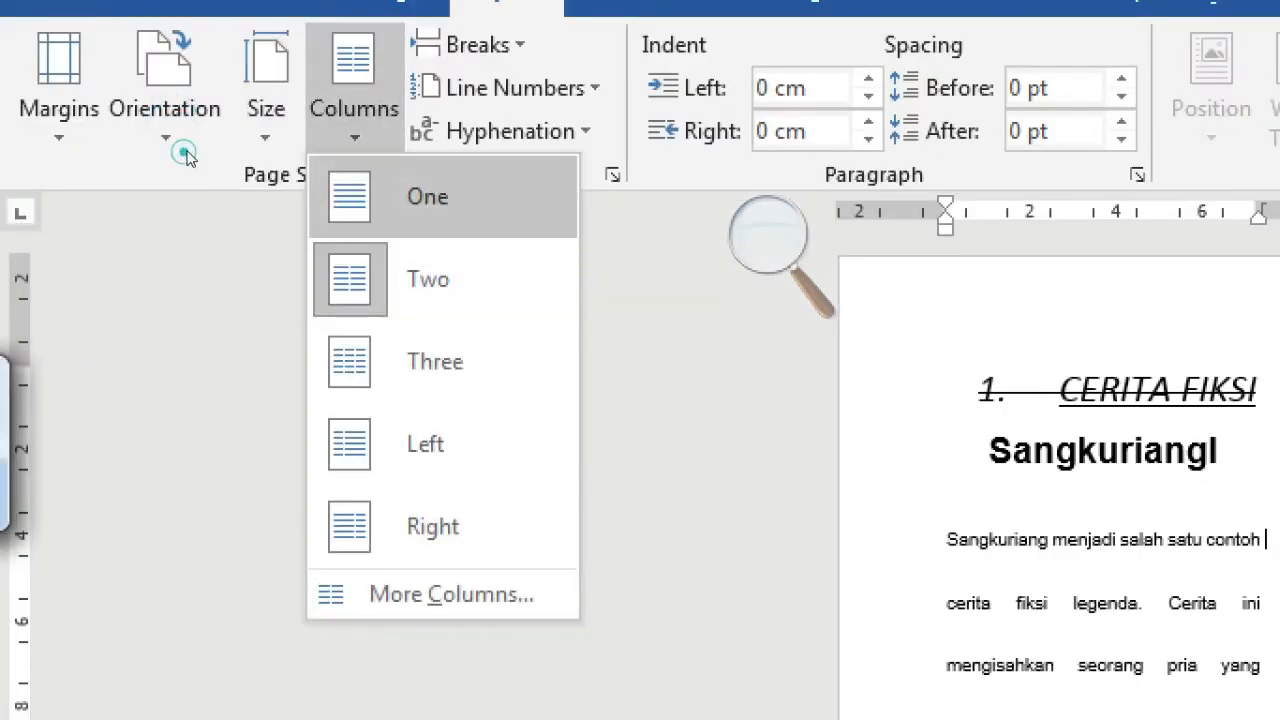
left_click(420, 215)
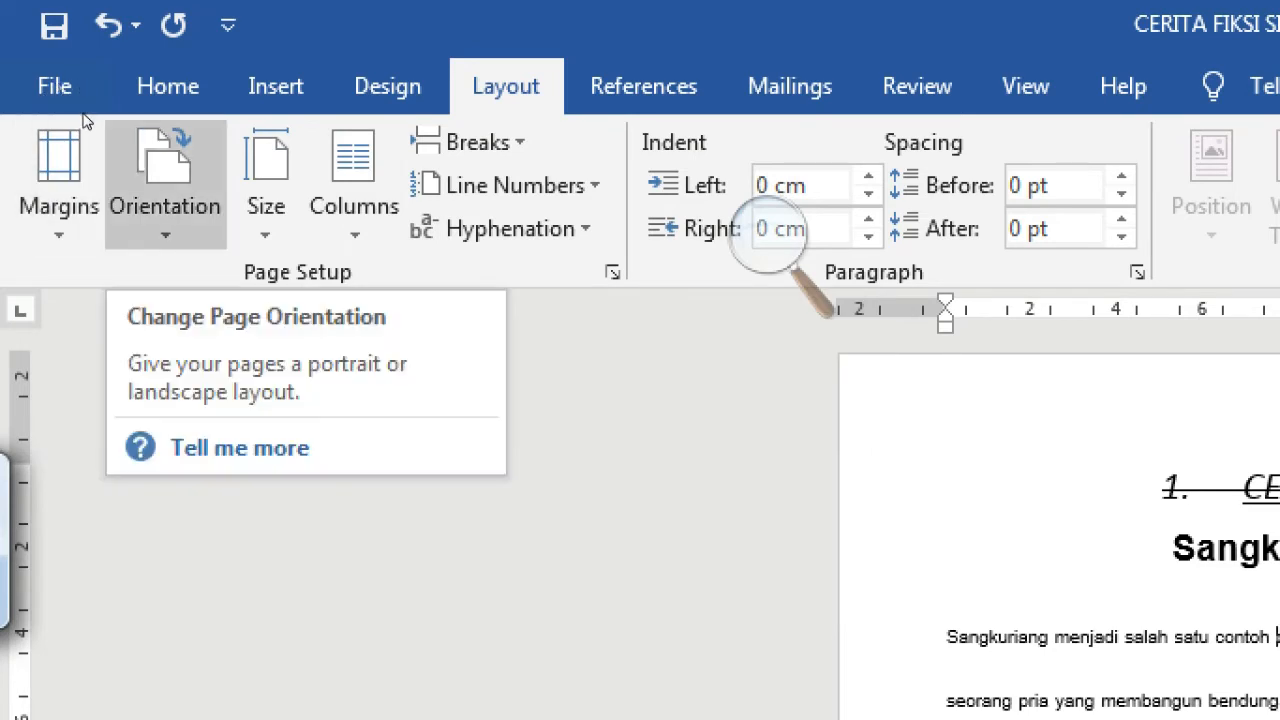
left_click(768, 238)
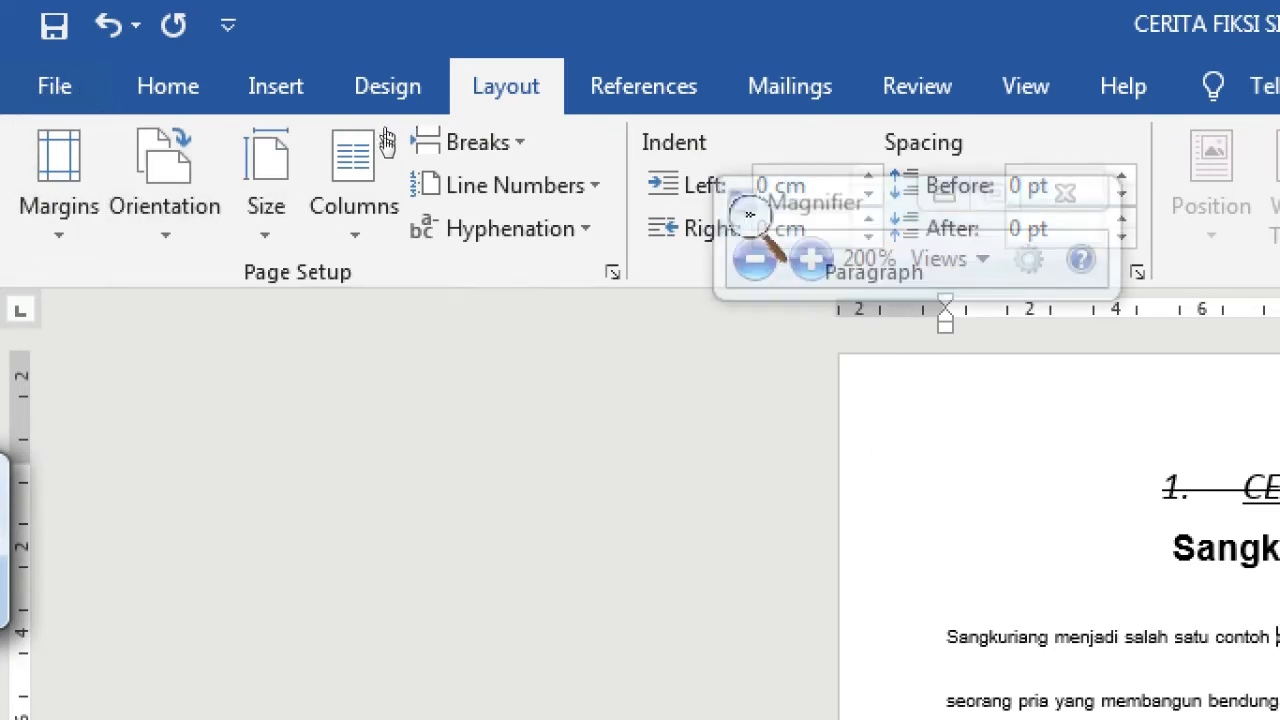
left_click(755, 259)
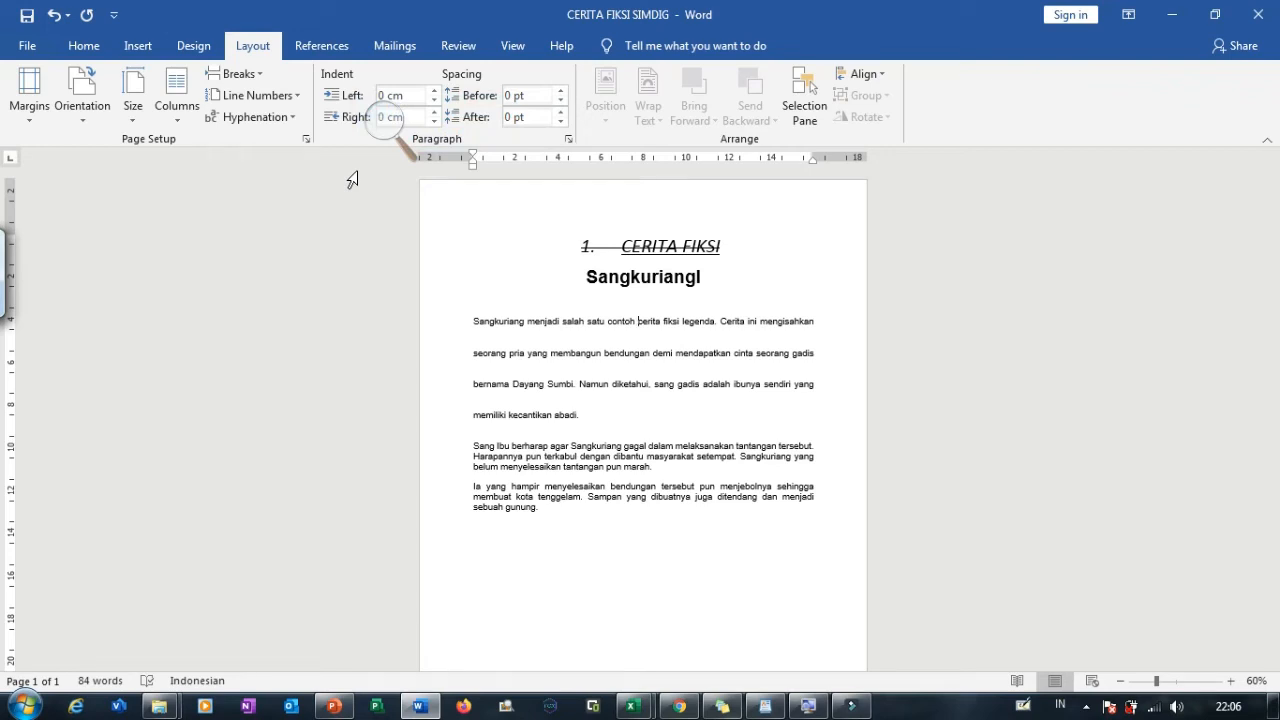
Step: Change the page orientation to Landscape
left_click(386, 119)
left_click(405, 132)
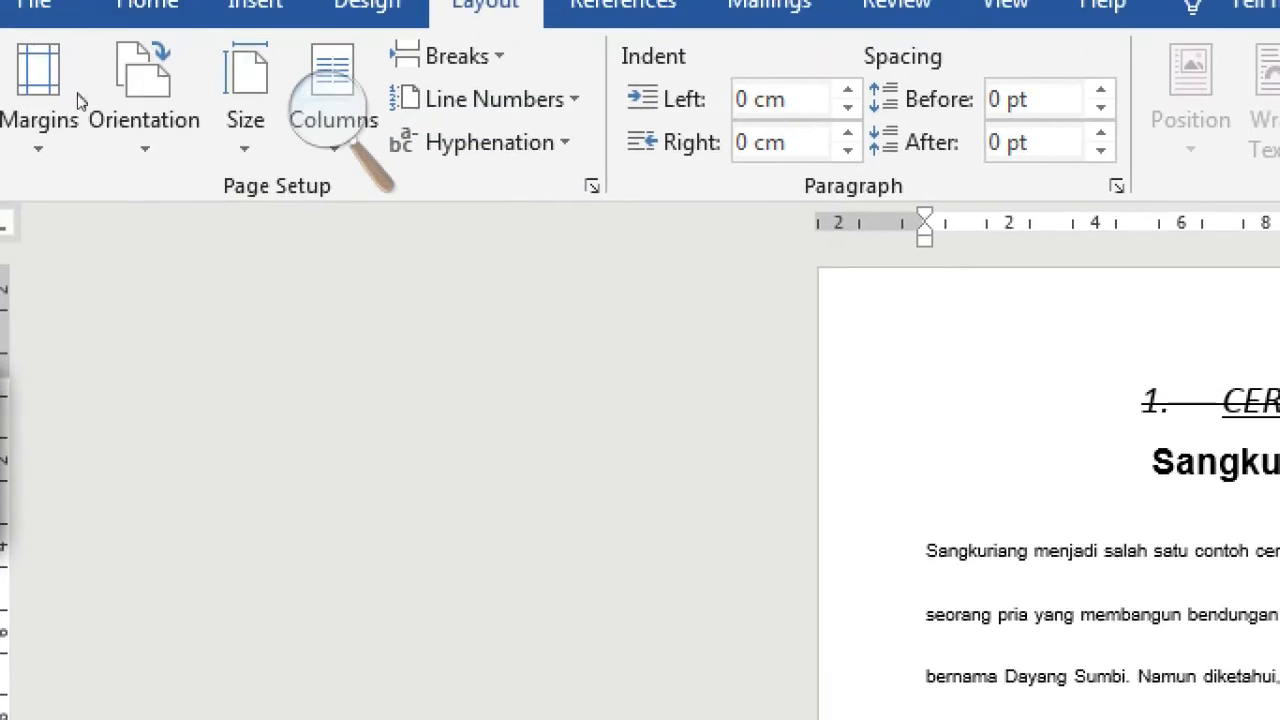
left_click(86, 122)
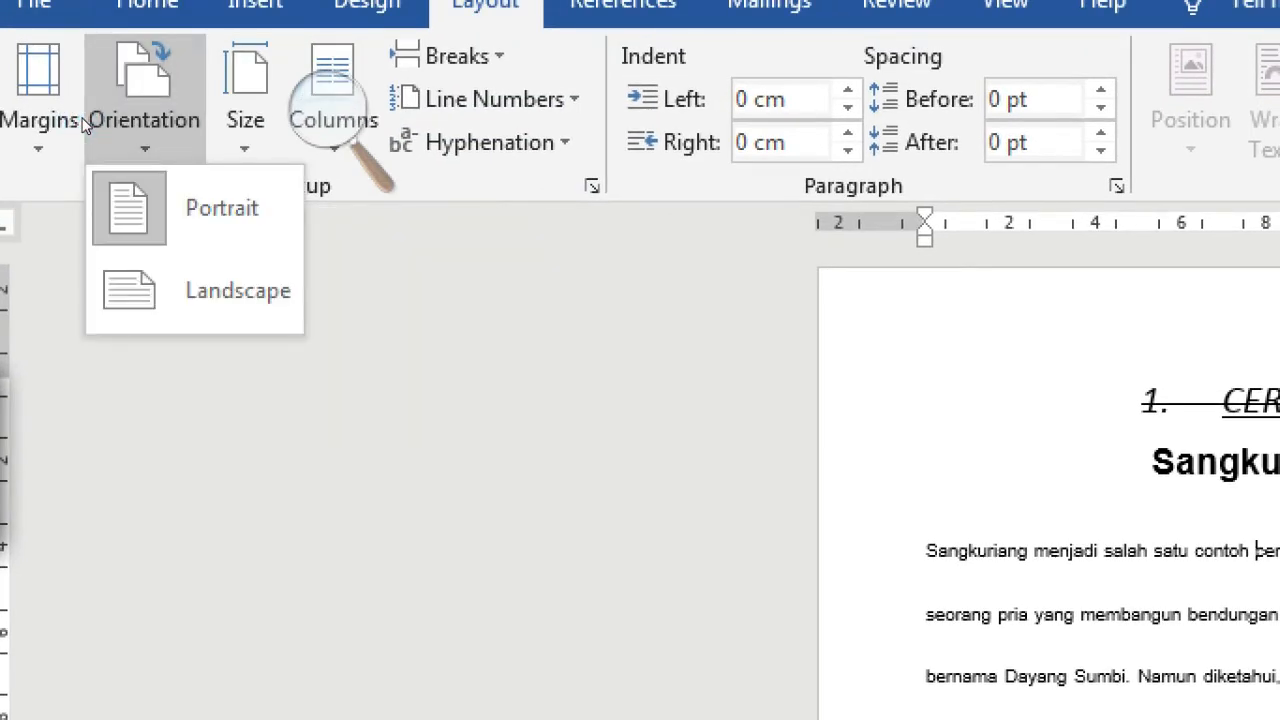
left_click(98, 190)
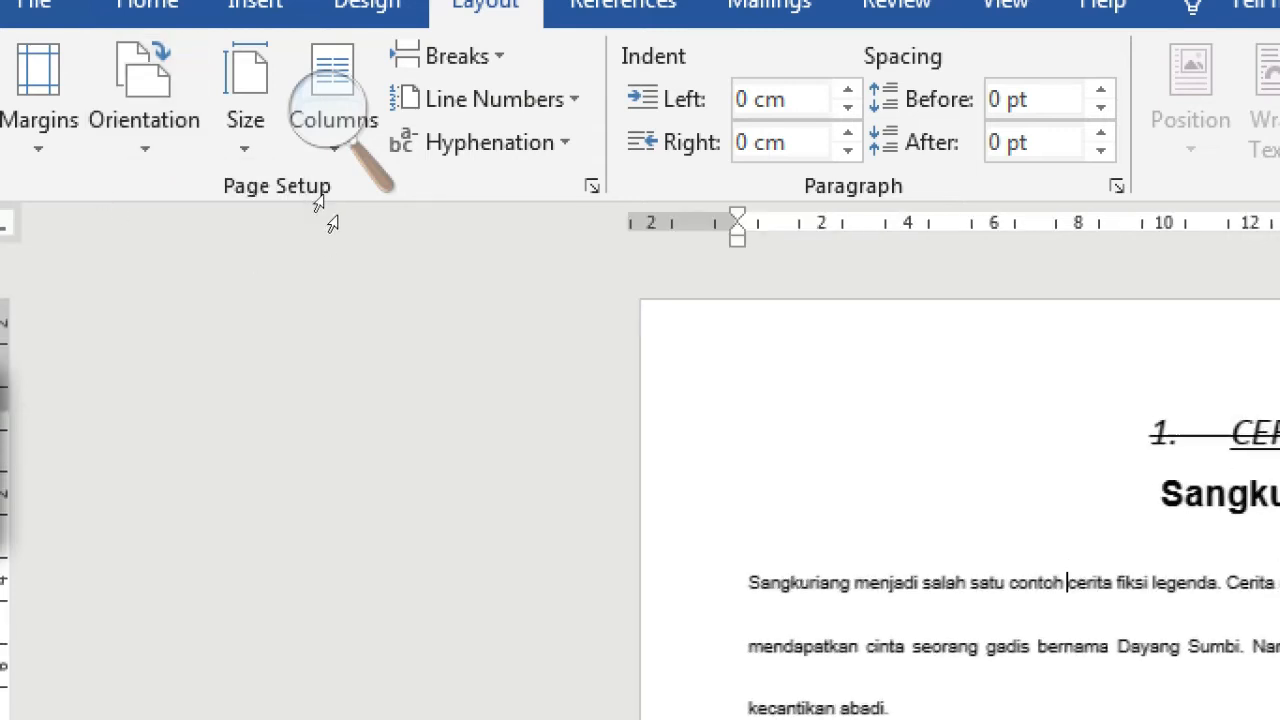
left_click(176, 122)
left_click(314, 133)
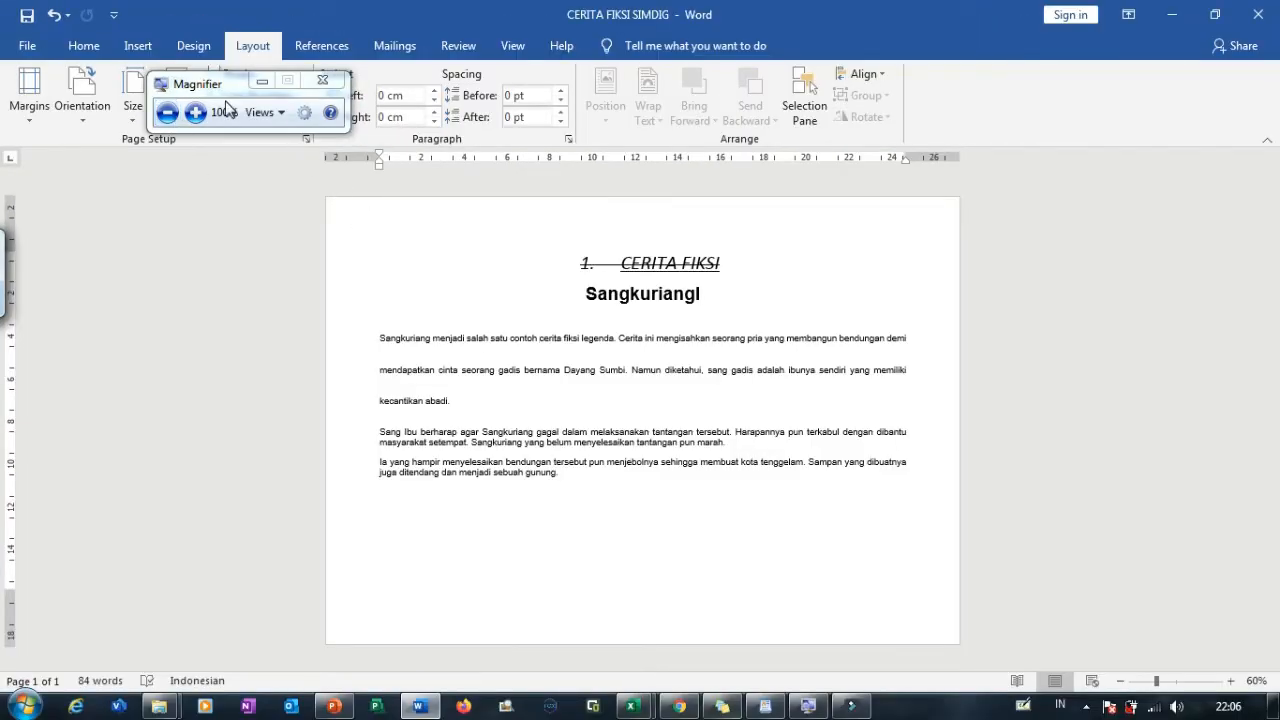
Step: Set the page orientation back to Portrait
left_click_drag(220, 91, 176, 200)
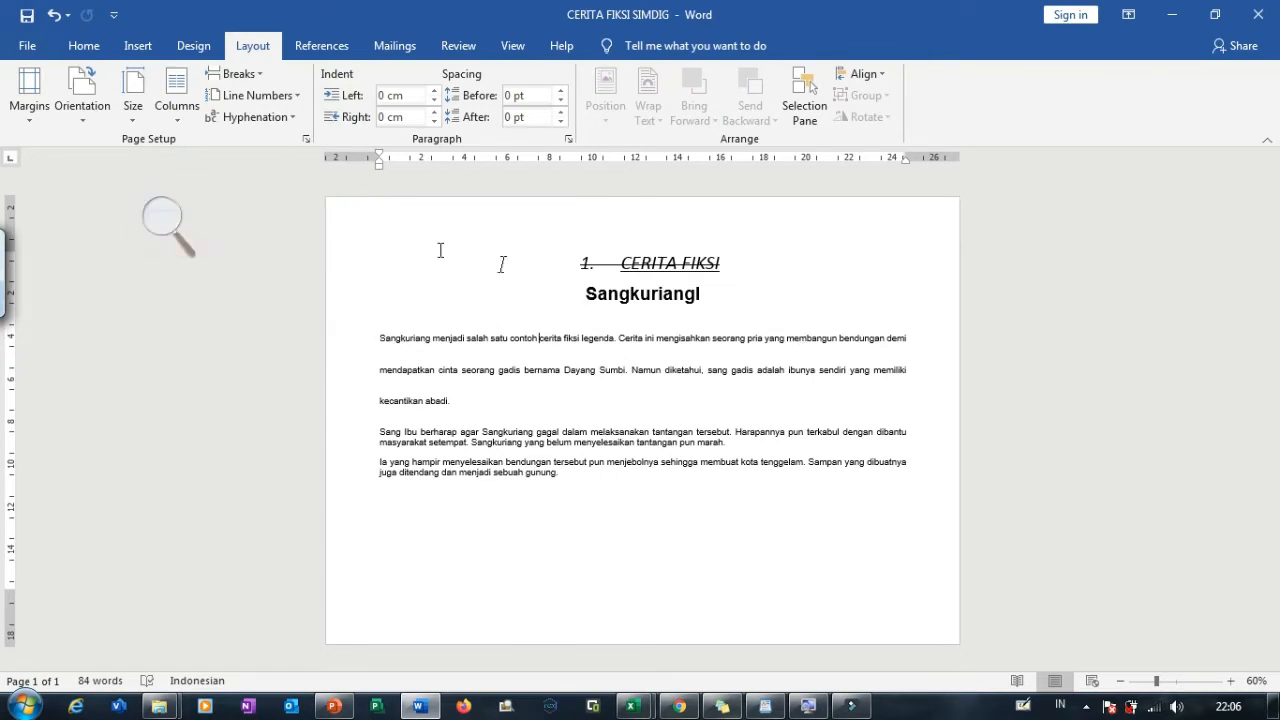
left_click(163, 220)
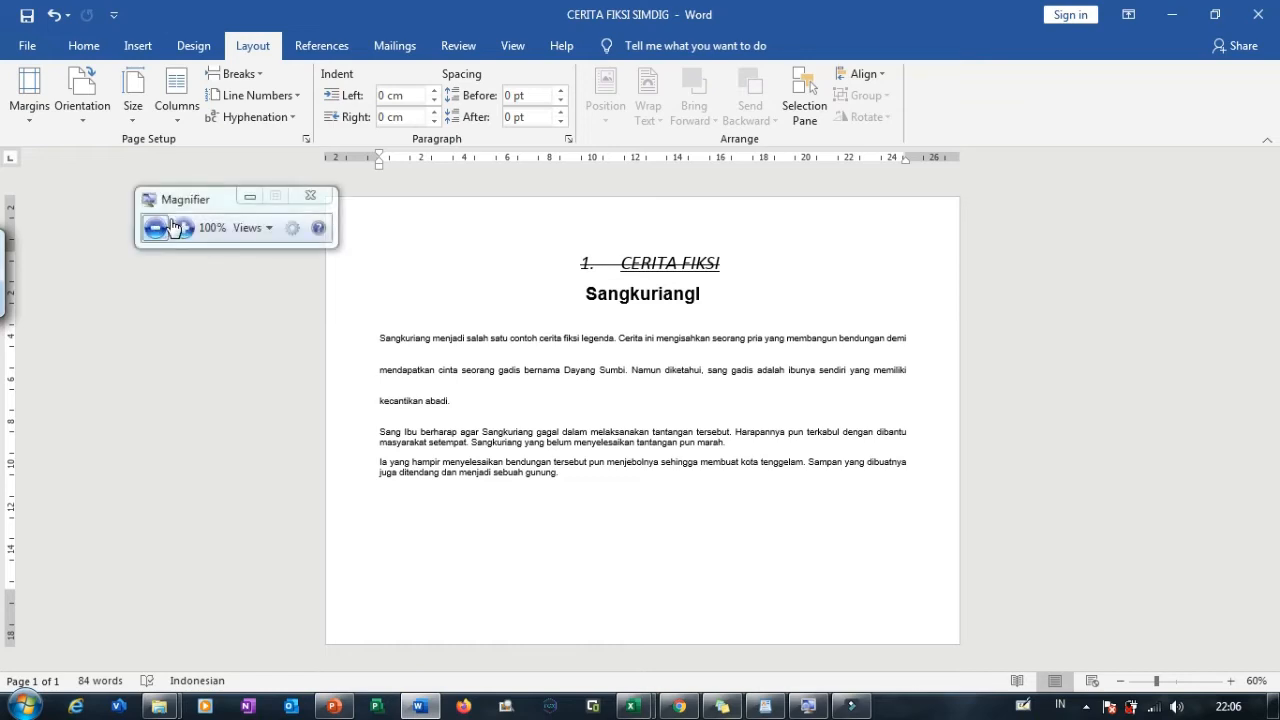
left_click(184, 226)
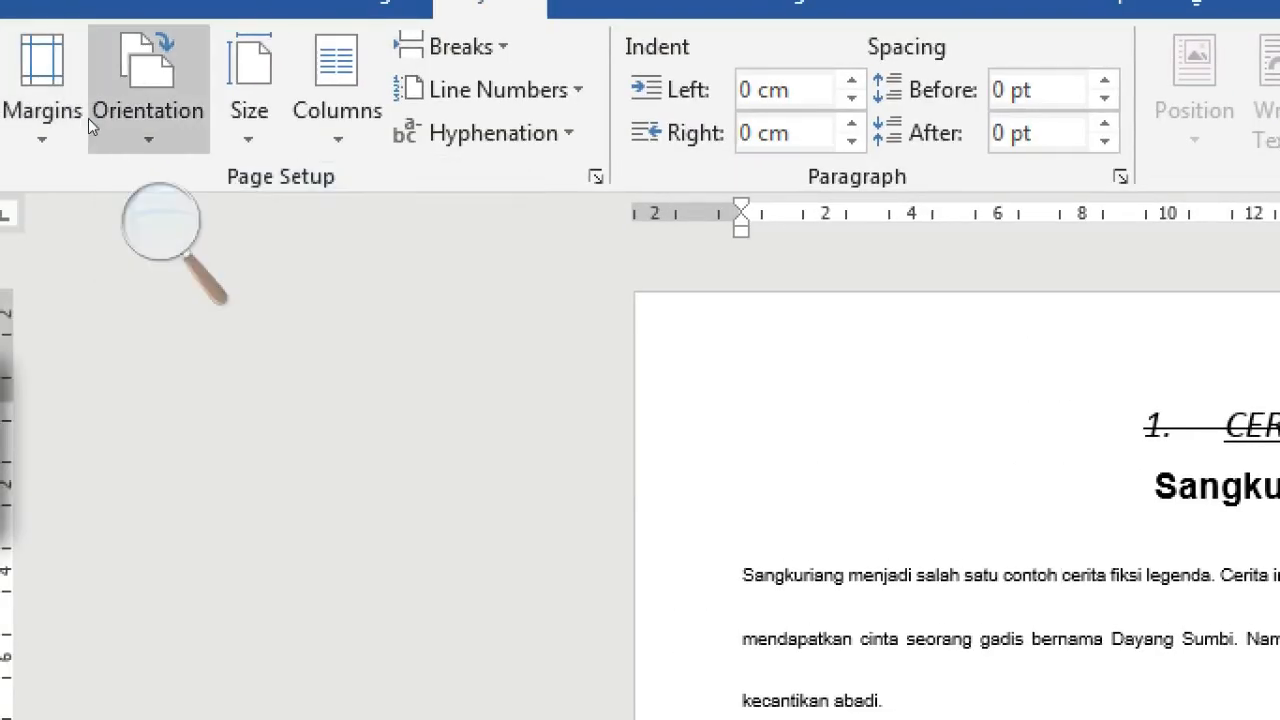
left_click(90, 118)
left_click(140, 165)
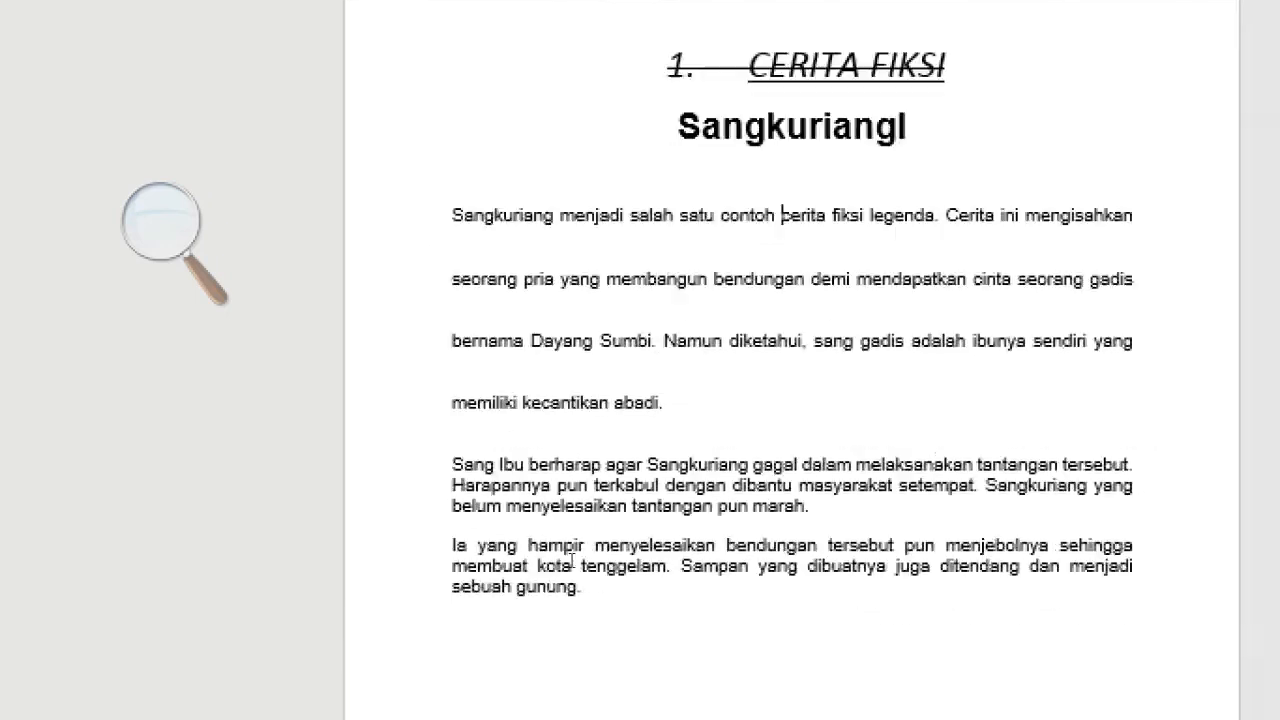
Step: Select all the body text below the subtitle and magnify the screen to 300%
left_click(527, 489)
key("ctrl+a")
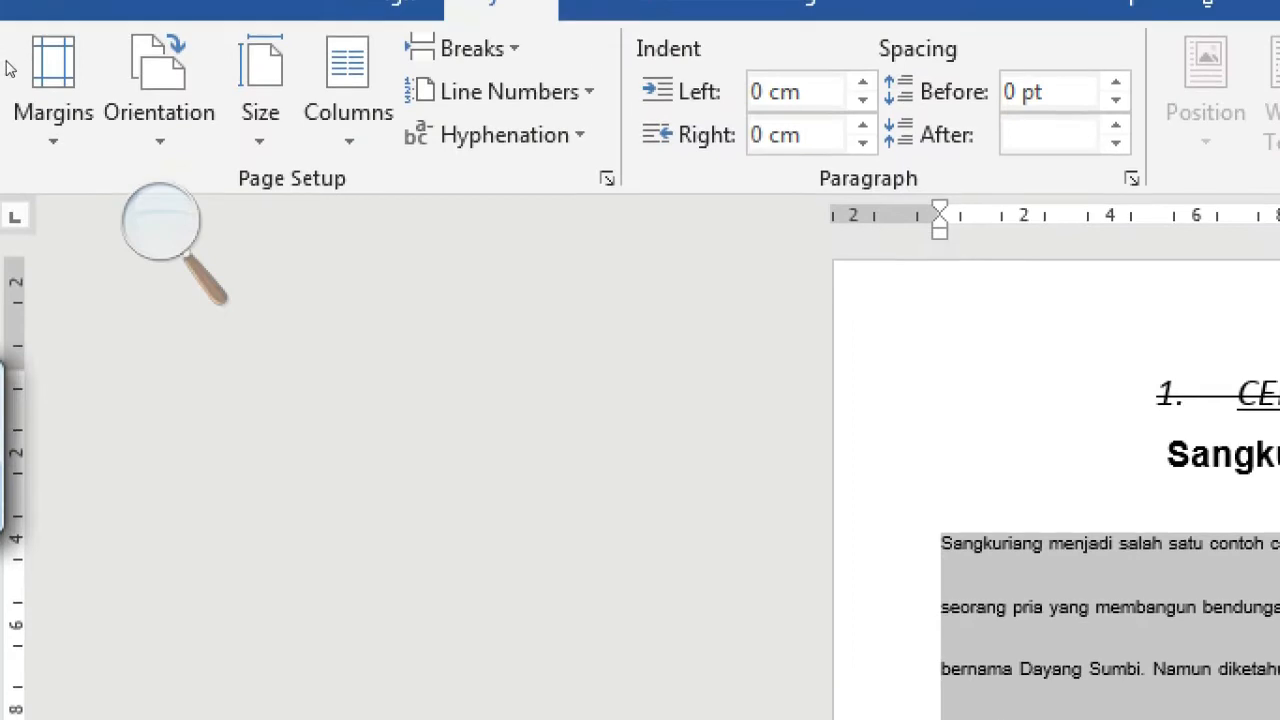
left_click(128, 196)
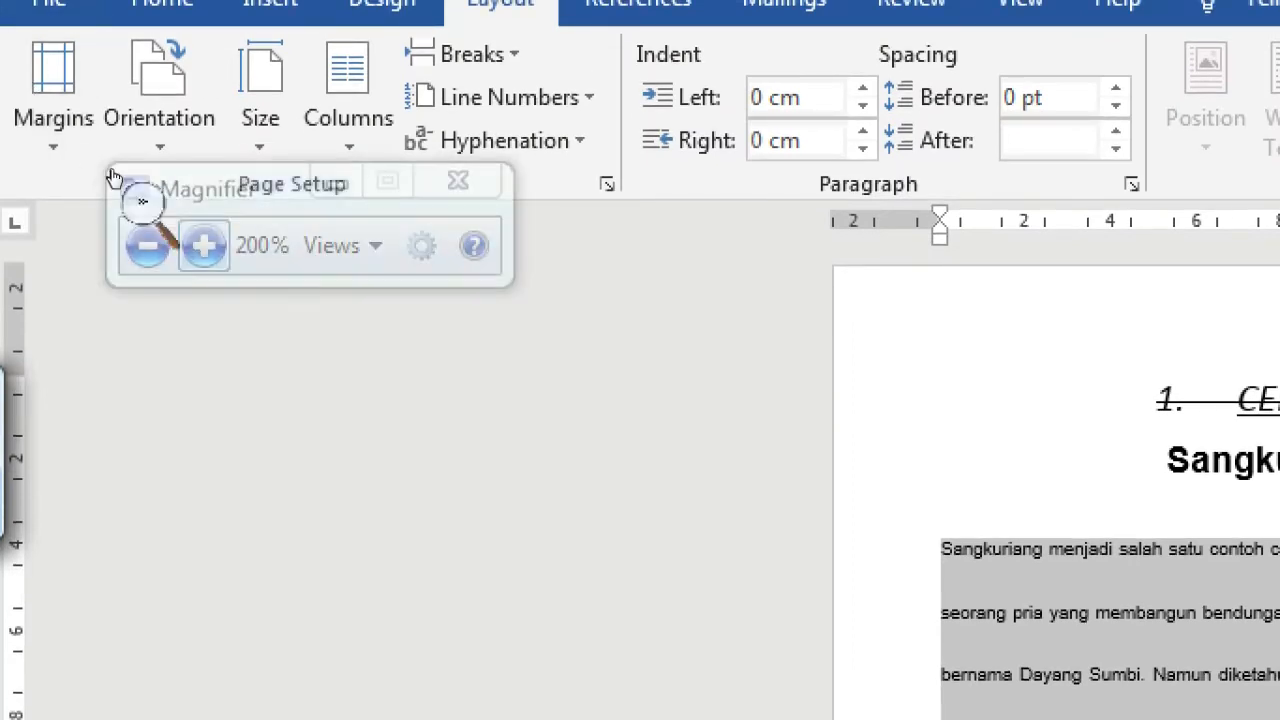
left_click(331, 253)
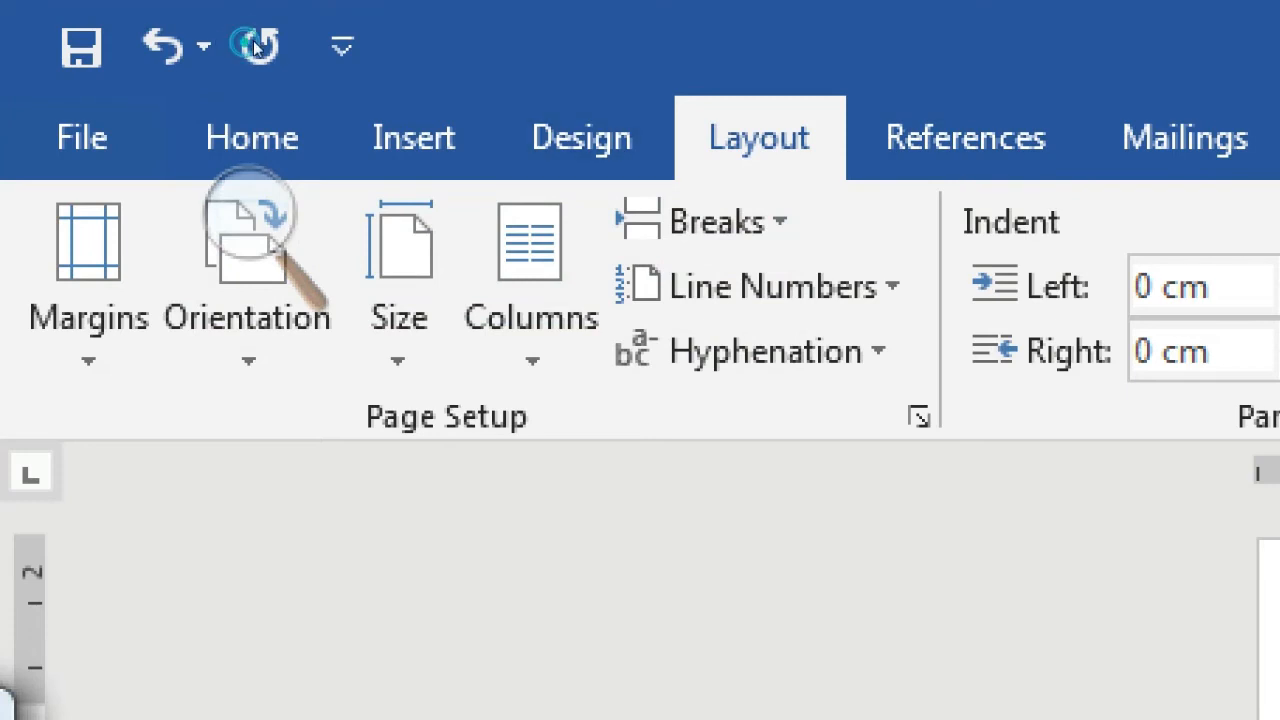
Step: Open the custom margins settings and move the Magnifier control out of the way
left_click(36, 180)
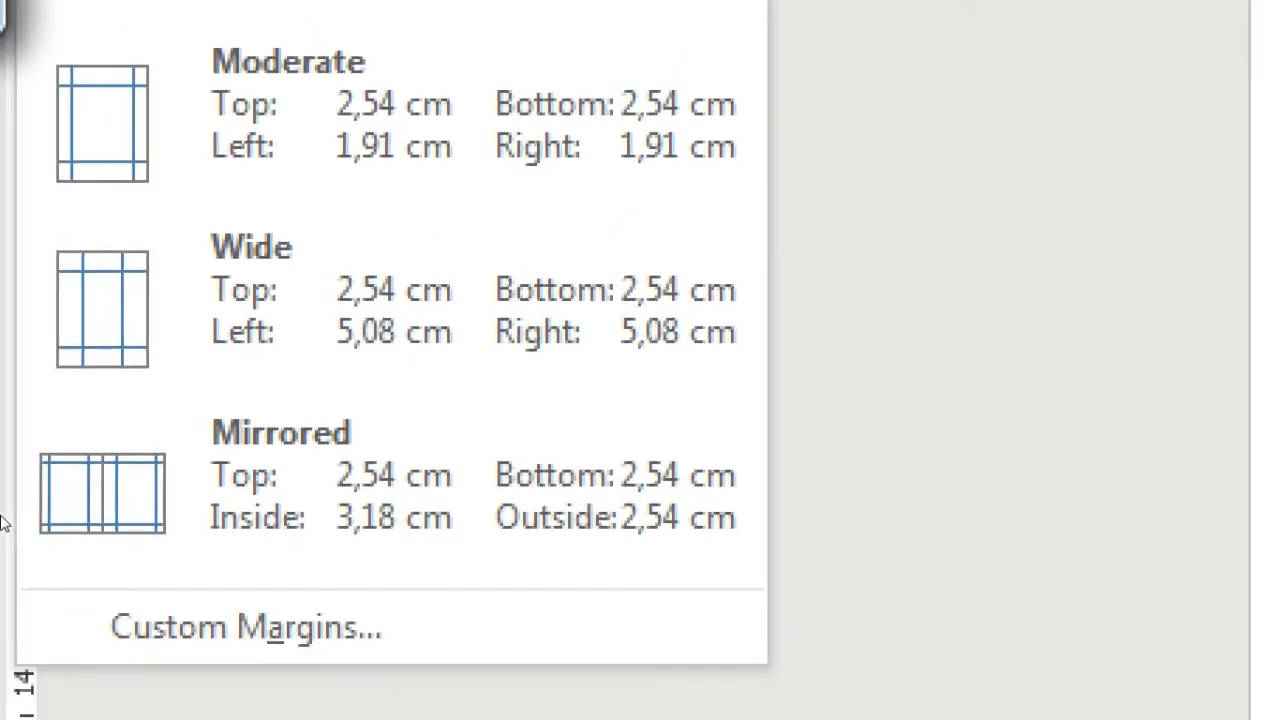
left_click(63, 515)
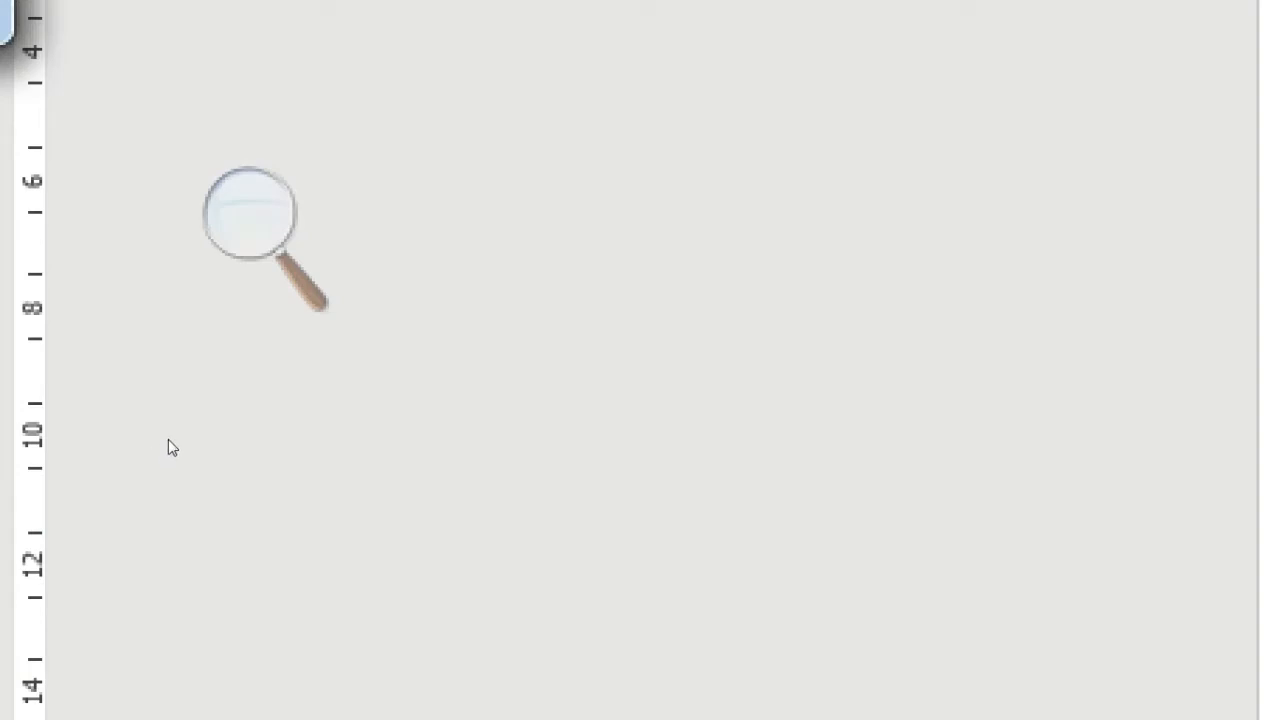
left_click(74, 380)
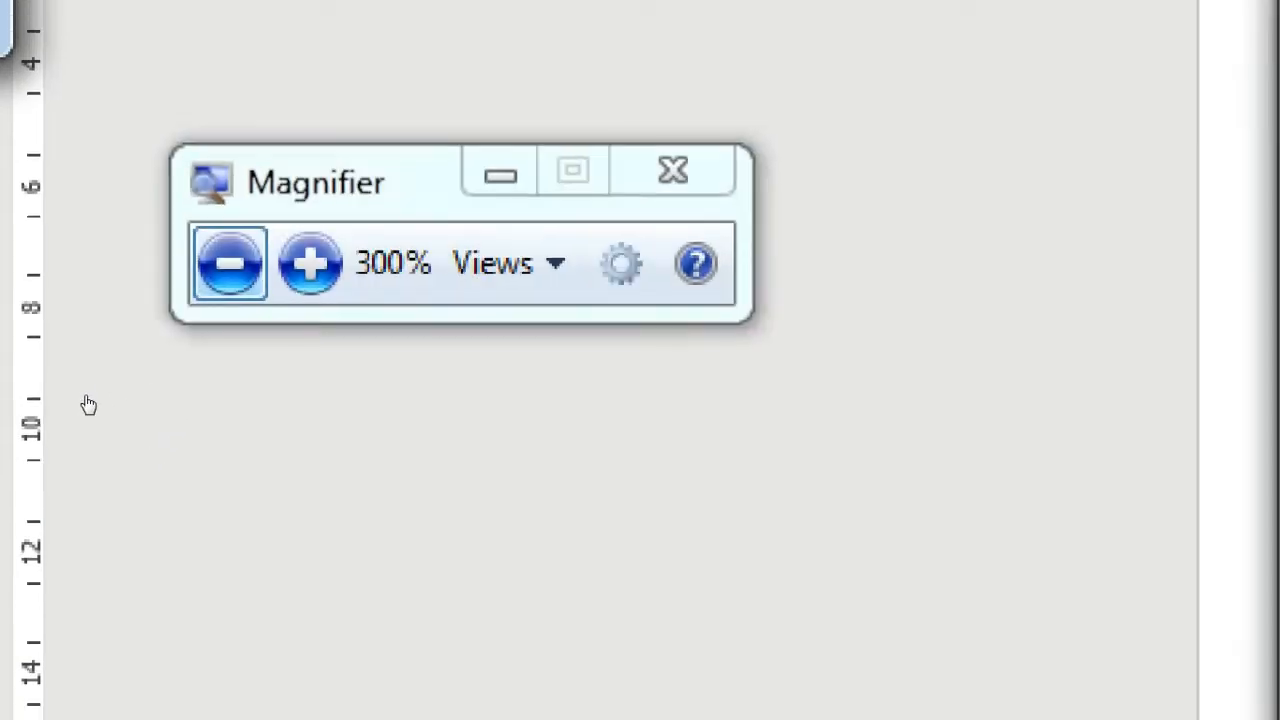
left_click(88, 404)
left_click(89, 400)
left_click_drag(108, 366, 886, 283)
left_click(886, 308)
left_click(886, 308)
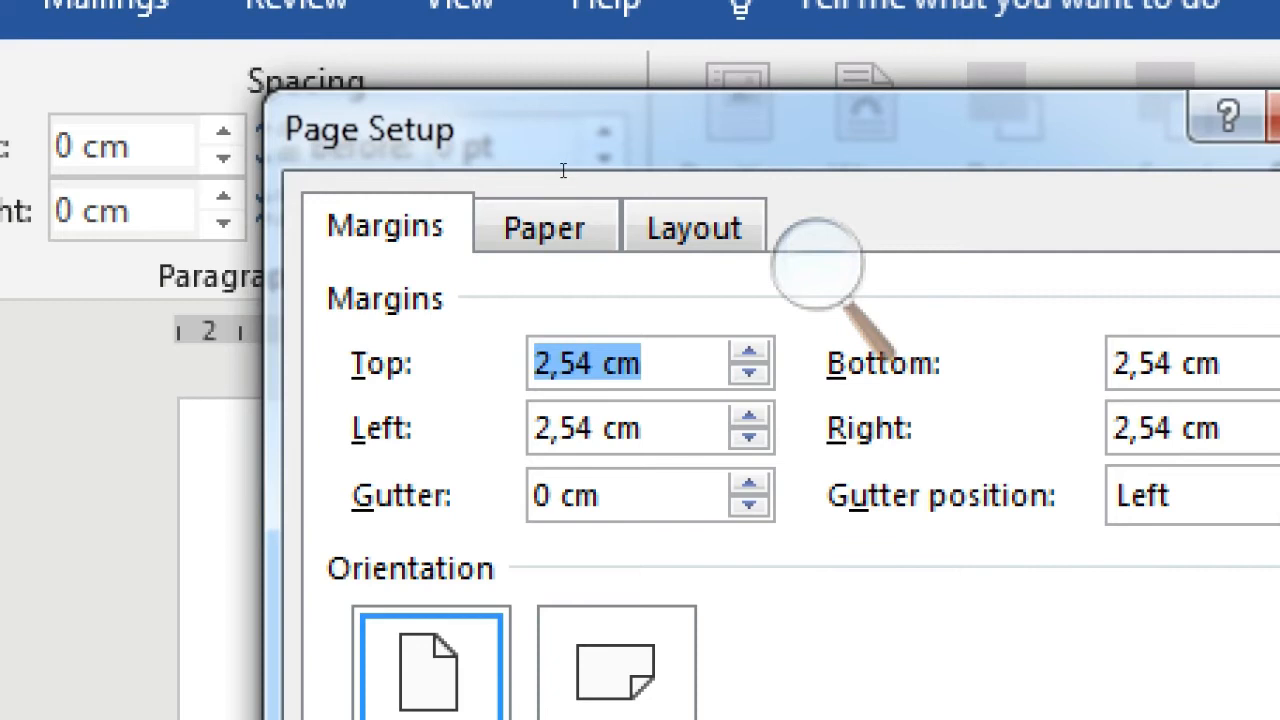
Step: Set the top, left, bottom and right margins to 1 cm each and apply them to the whole document
type("1")
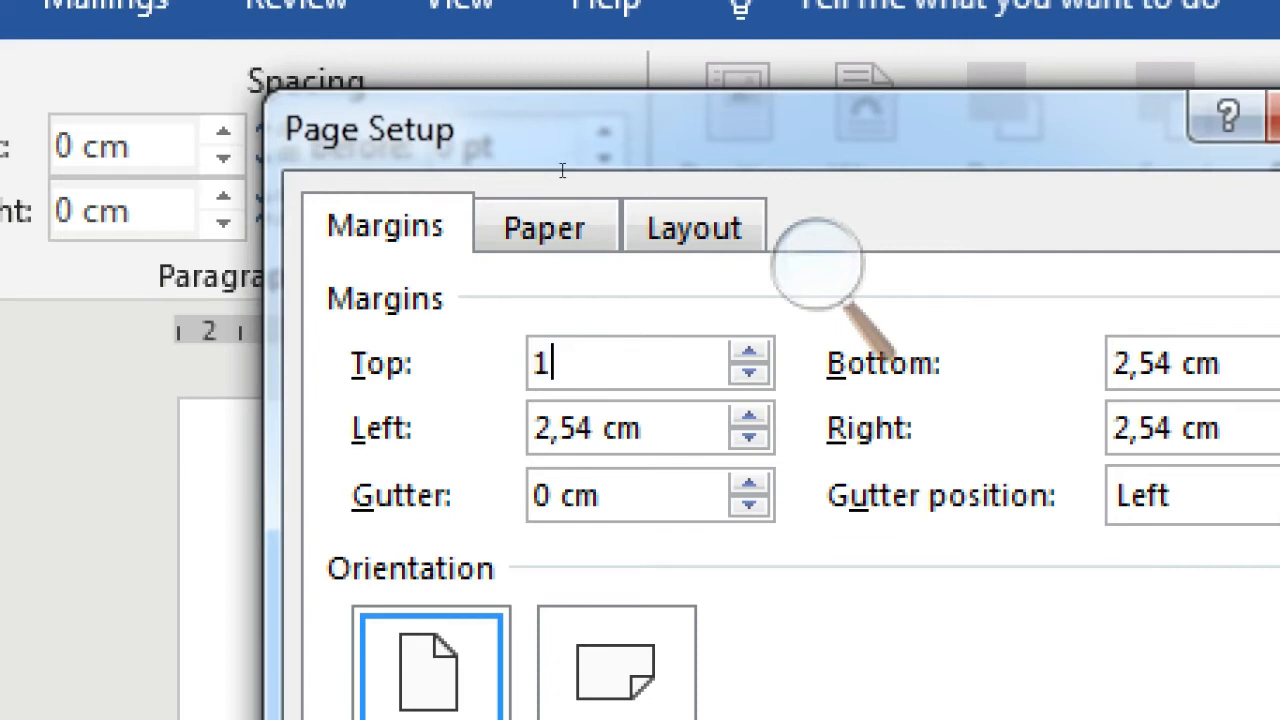
key("Tab")
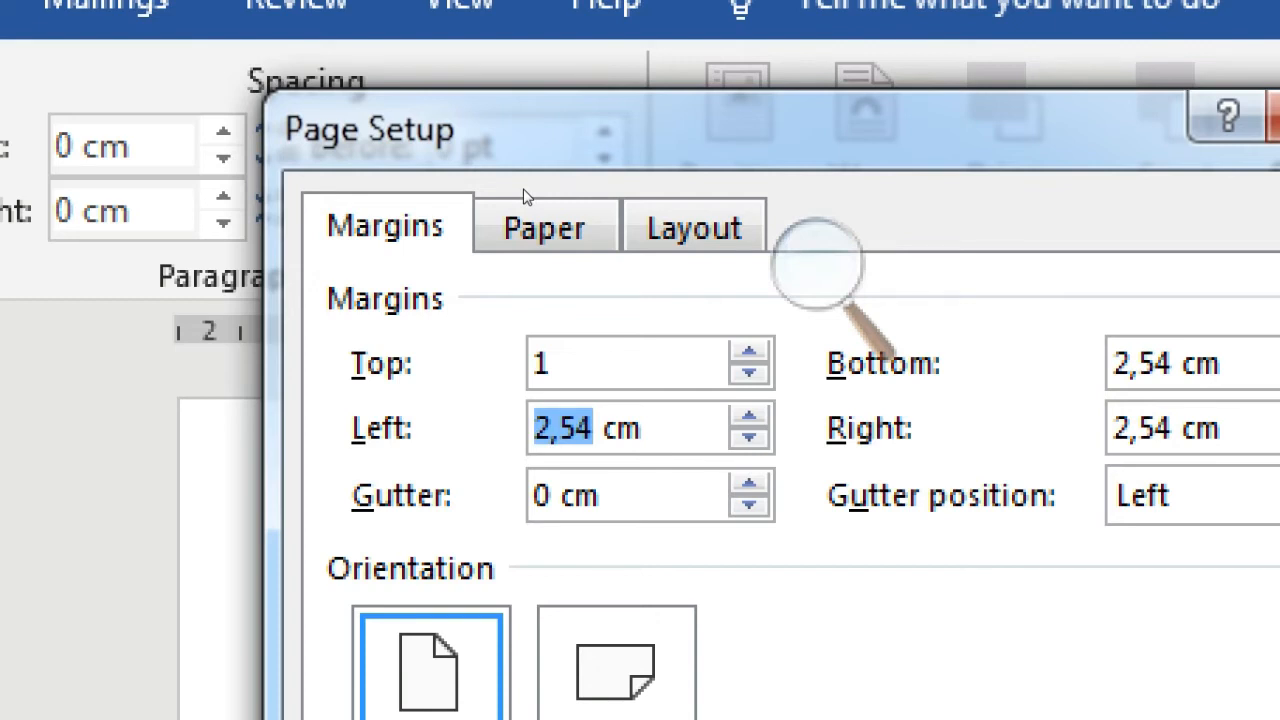
type("1")
left_click_drag(487, 358, 545, 358)
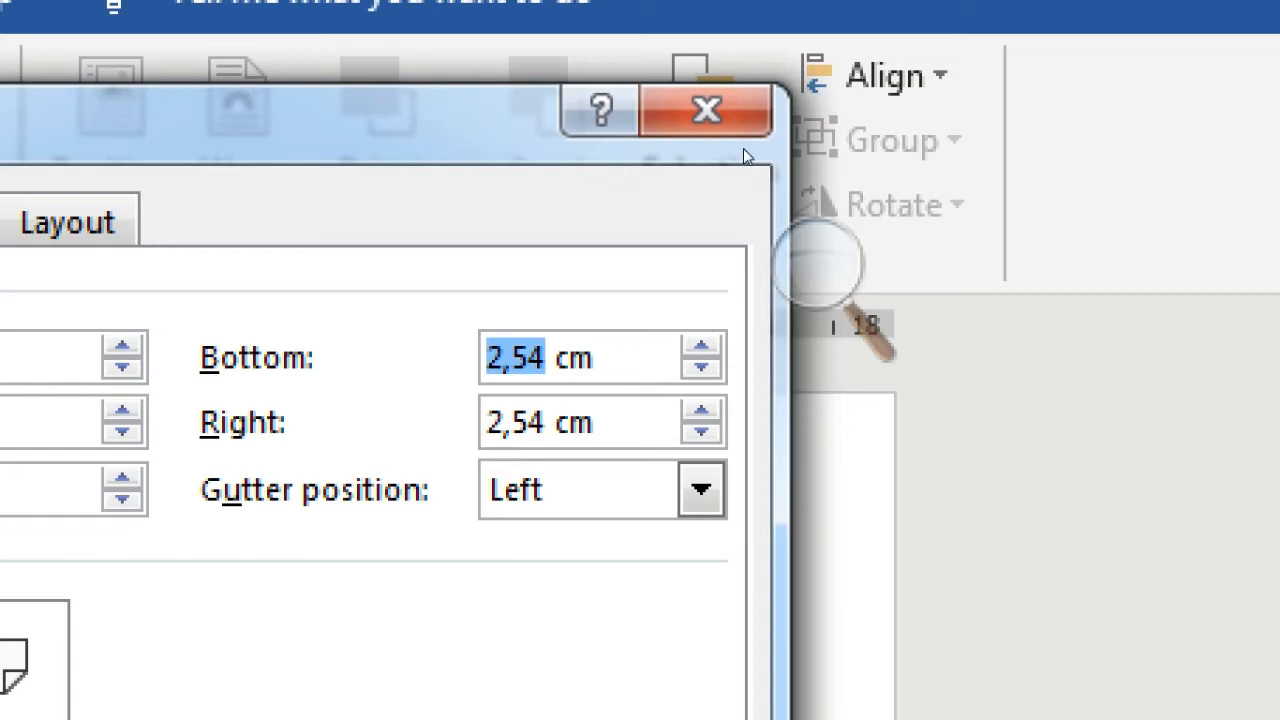
type("1")
left_click_drag(487, 422, 545, 422)
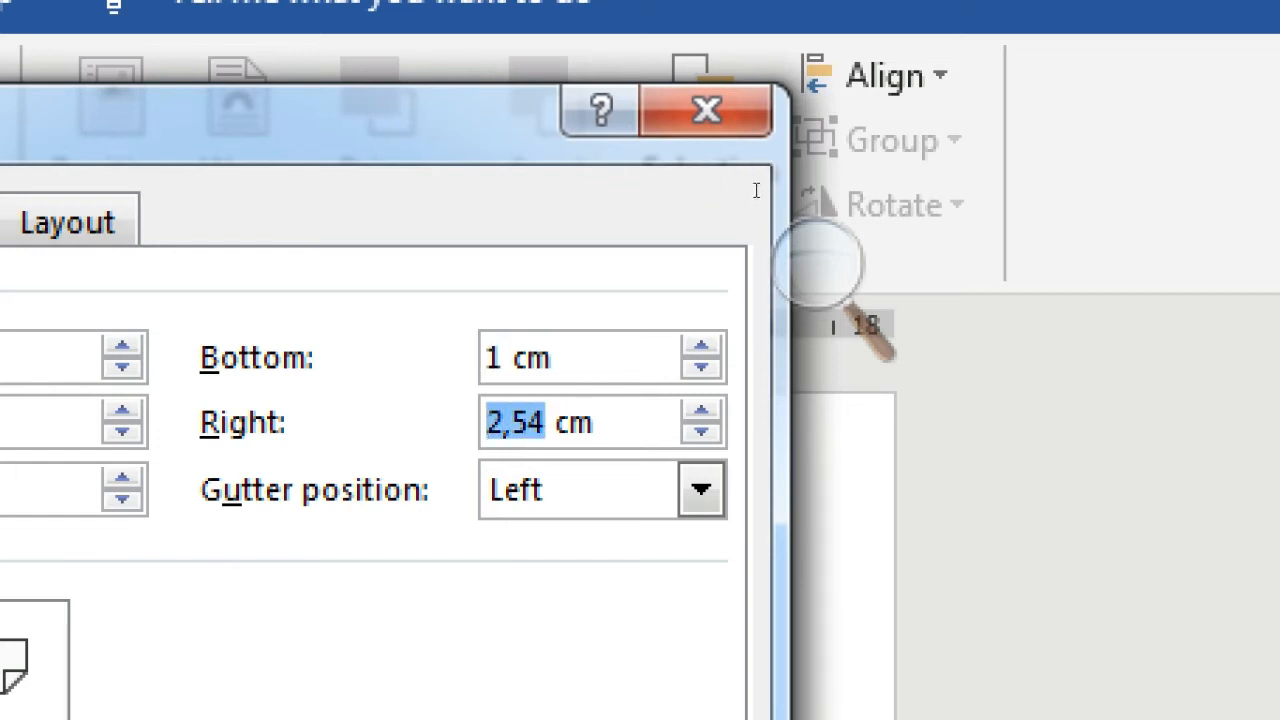
type("1")
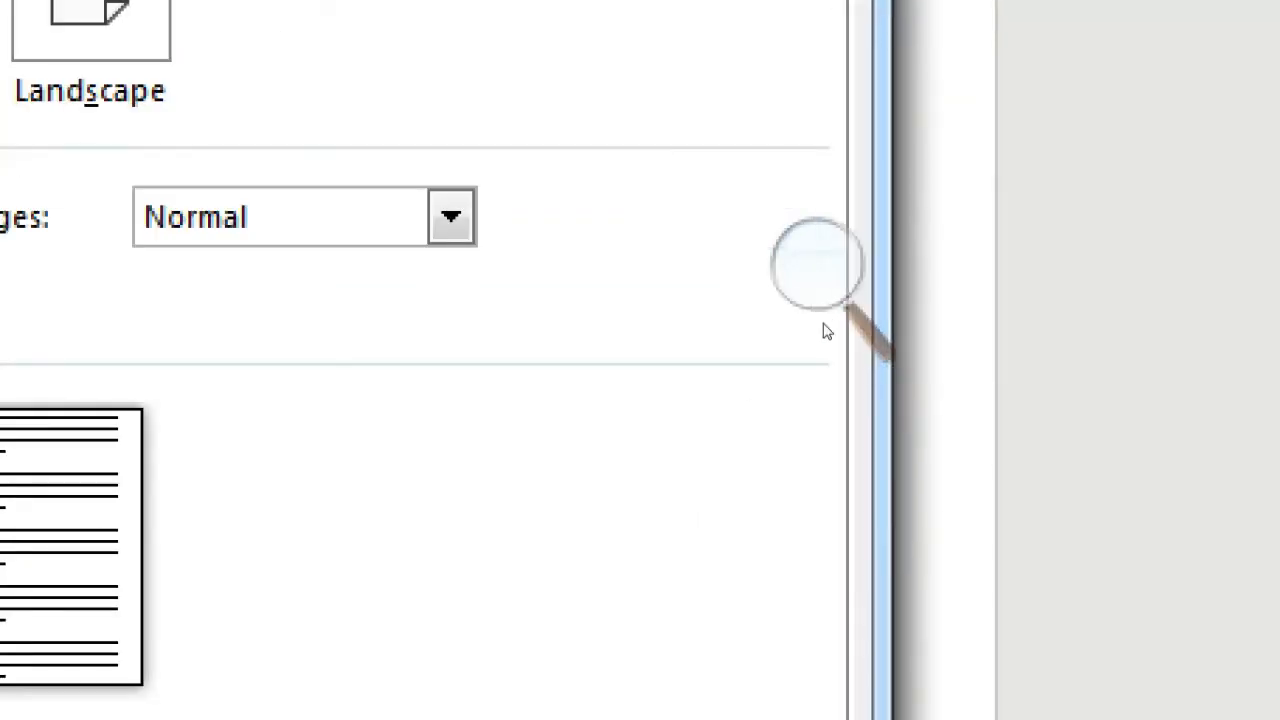
left_click(816, 266)
left_click(808, 306)
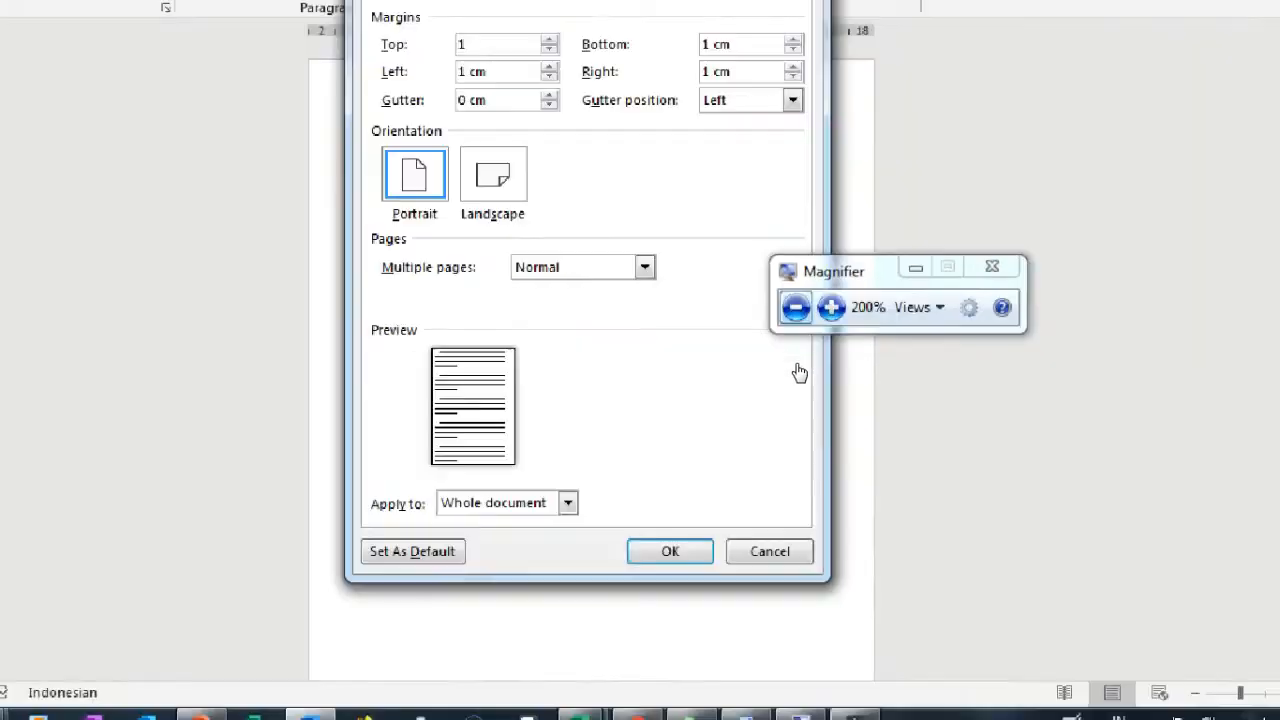
left_click(796, 307)
left_click(709, 566)
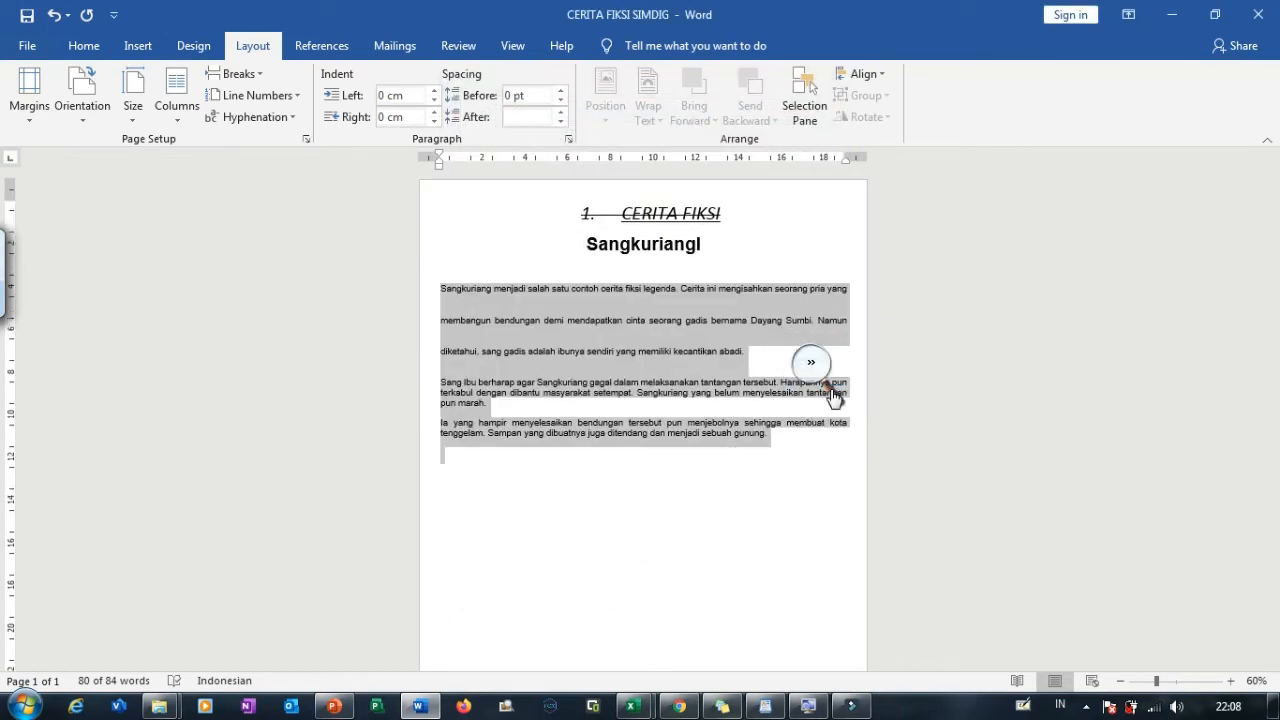
Step: Clear the text selection, magnify the screen up to 300% to examine the page margins and return to 100%
left_click(811, 362)
left_click(832, 375)
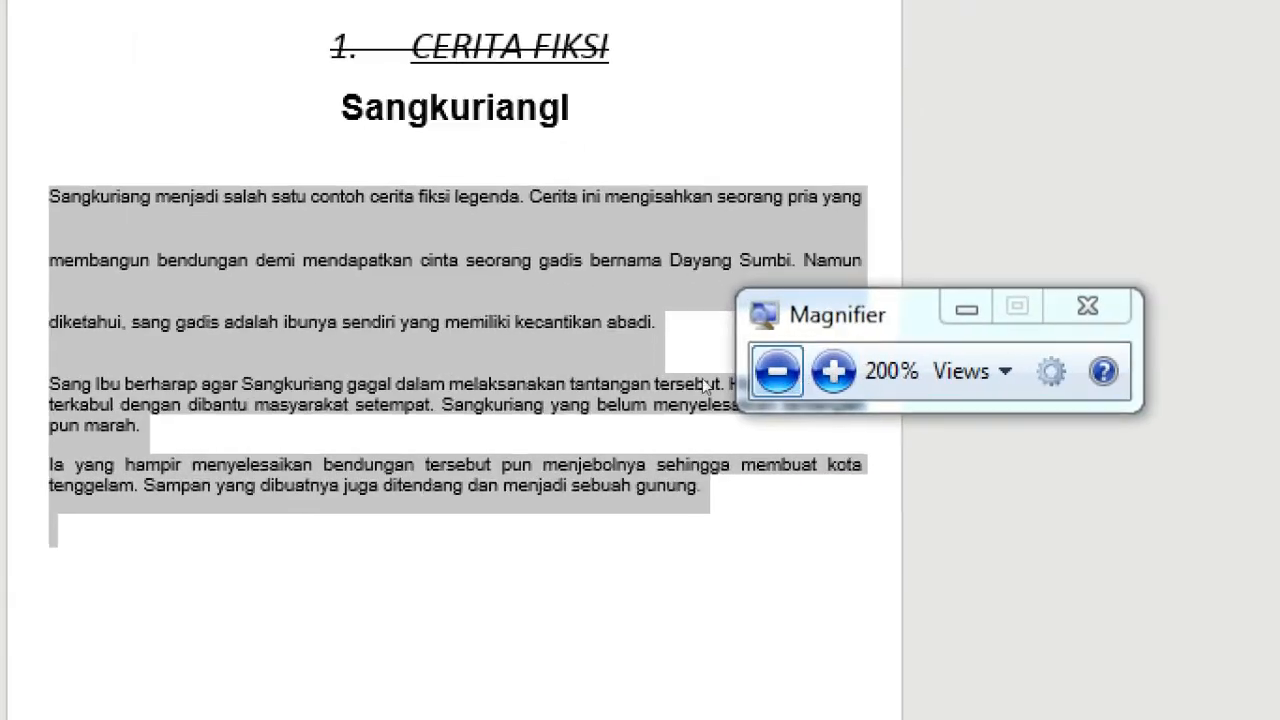
left_click(477, 246)
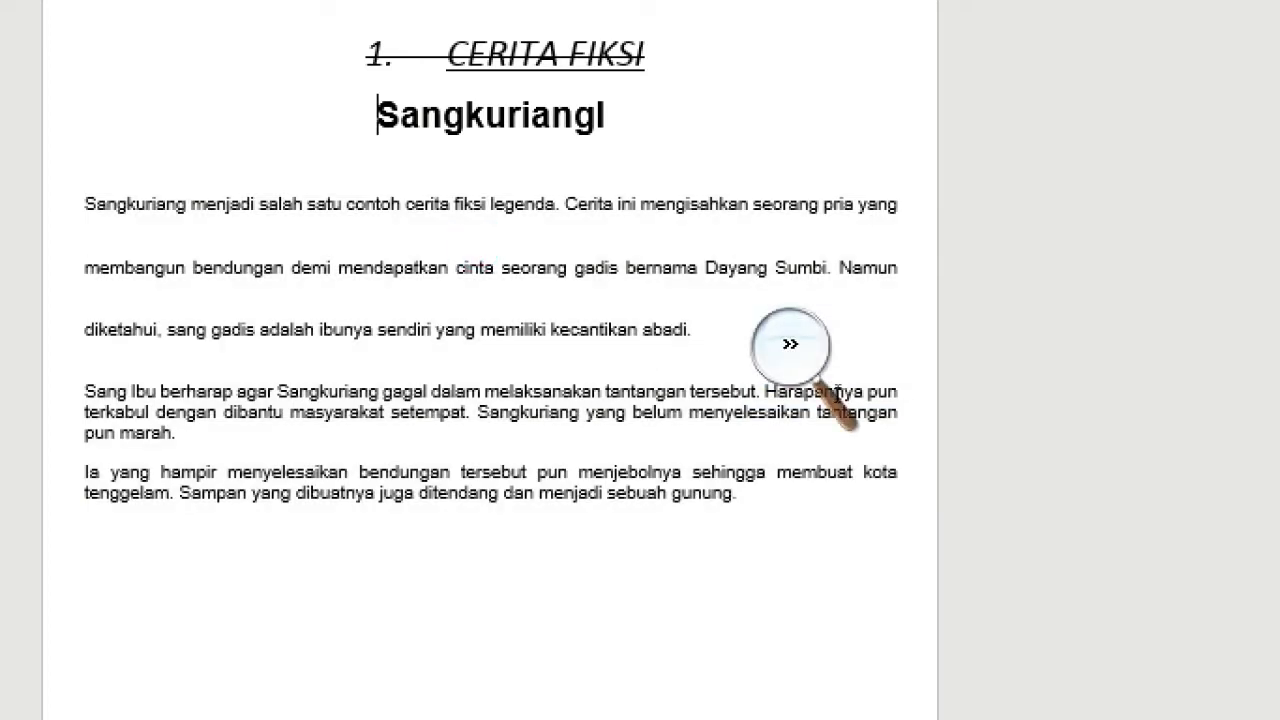
left_click(790, 345)
left_click(831, 369)
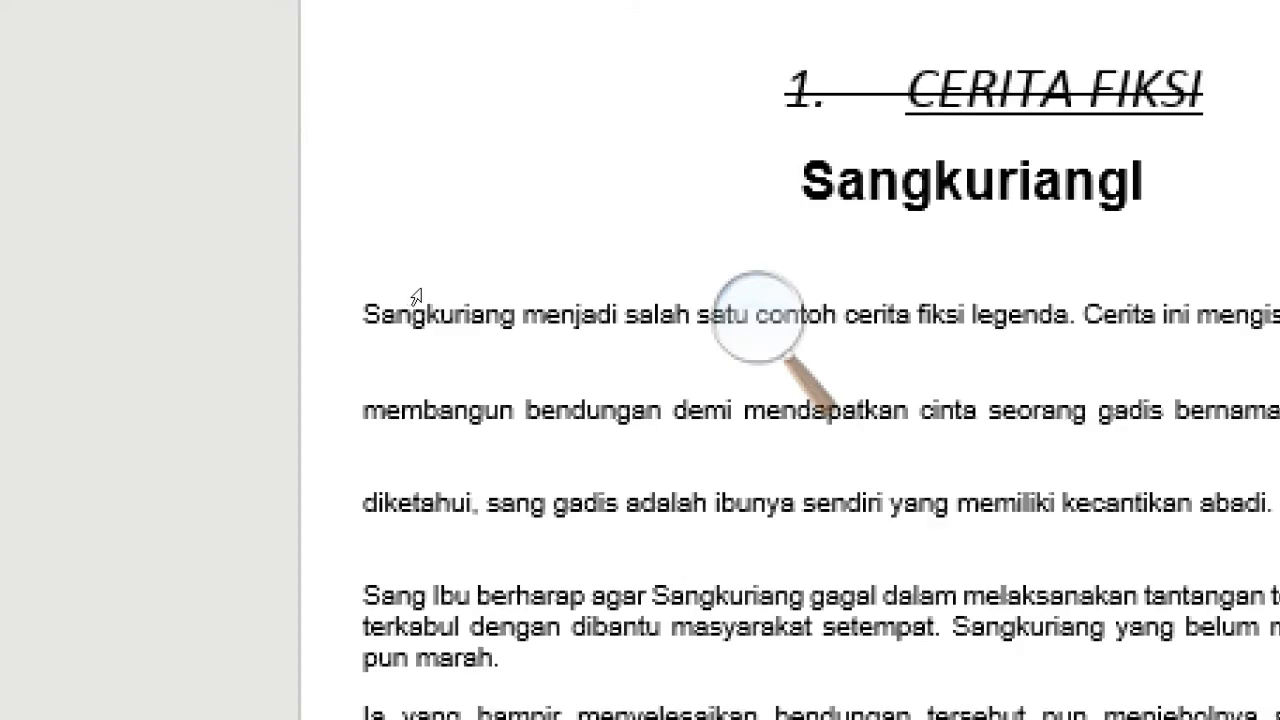
left_click(440, 291)
left_click(575, 251)
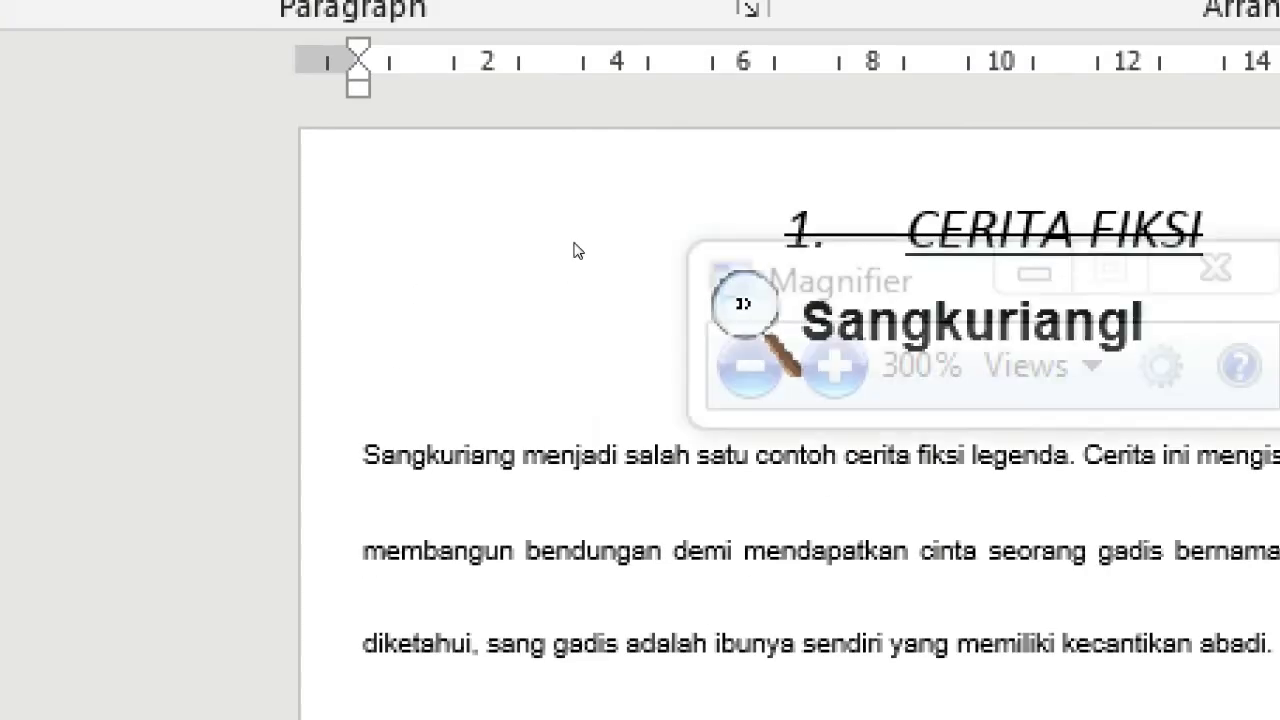
left_click(571, 262)
left_click(570, 261)
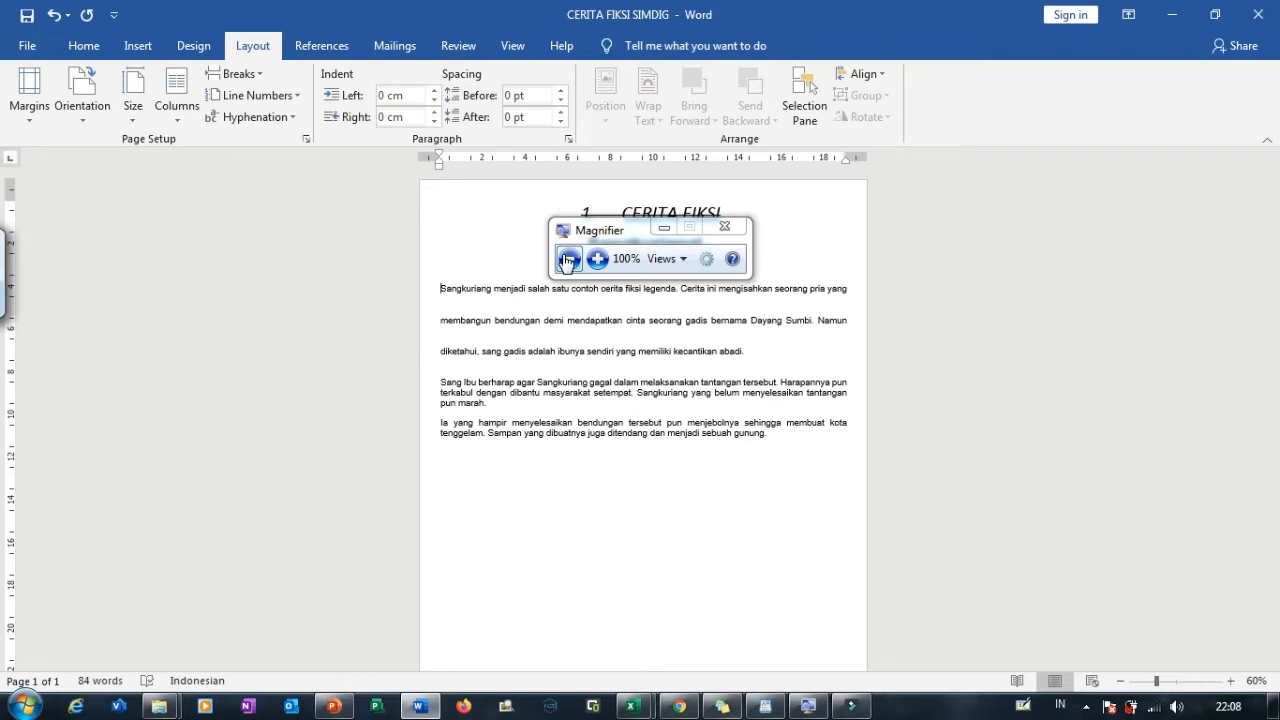
Step: Insert the picture BUKU SIMDIG TERBARU from the Pictures library at the start of the first body paragraph
left_click_drag(582, 235, 830, 241)
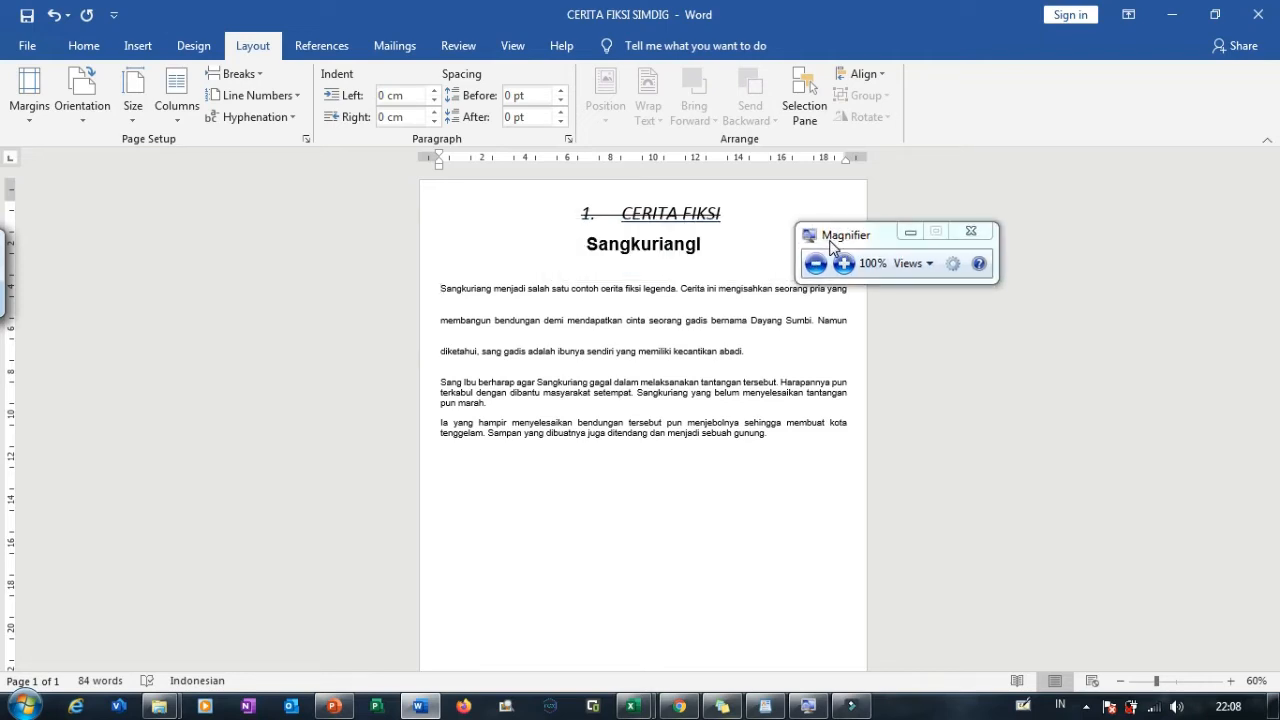
left_click(844, 263)
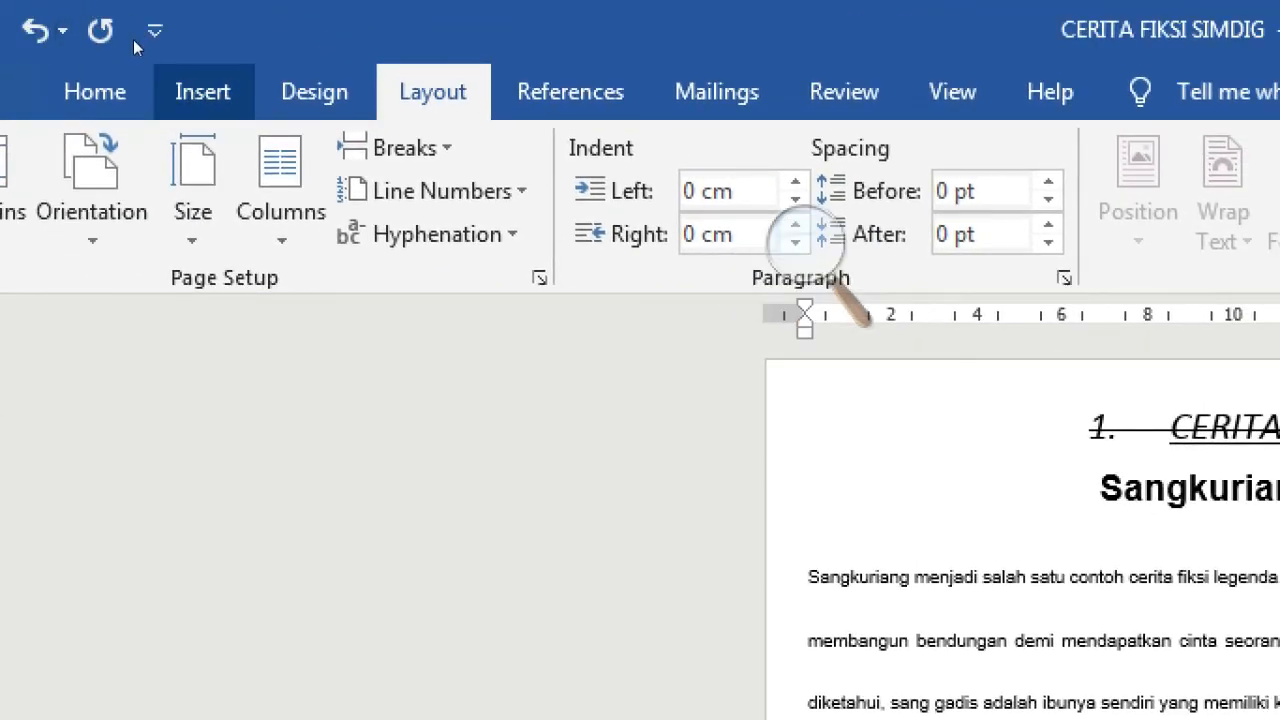
left_click(170, 80)
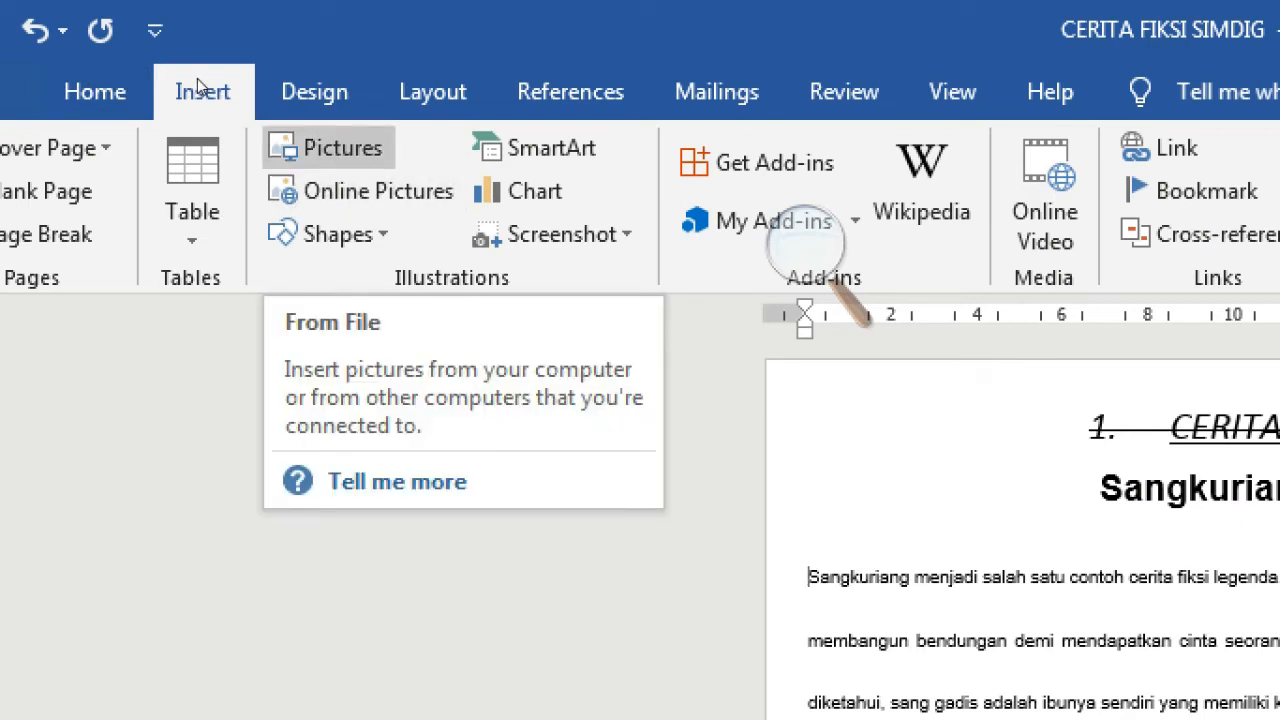
left_click(434, 130)
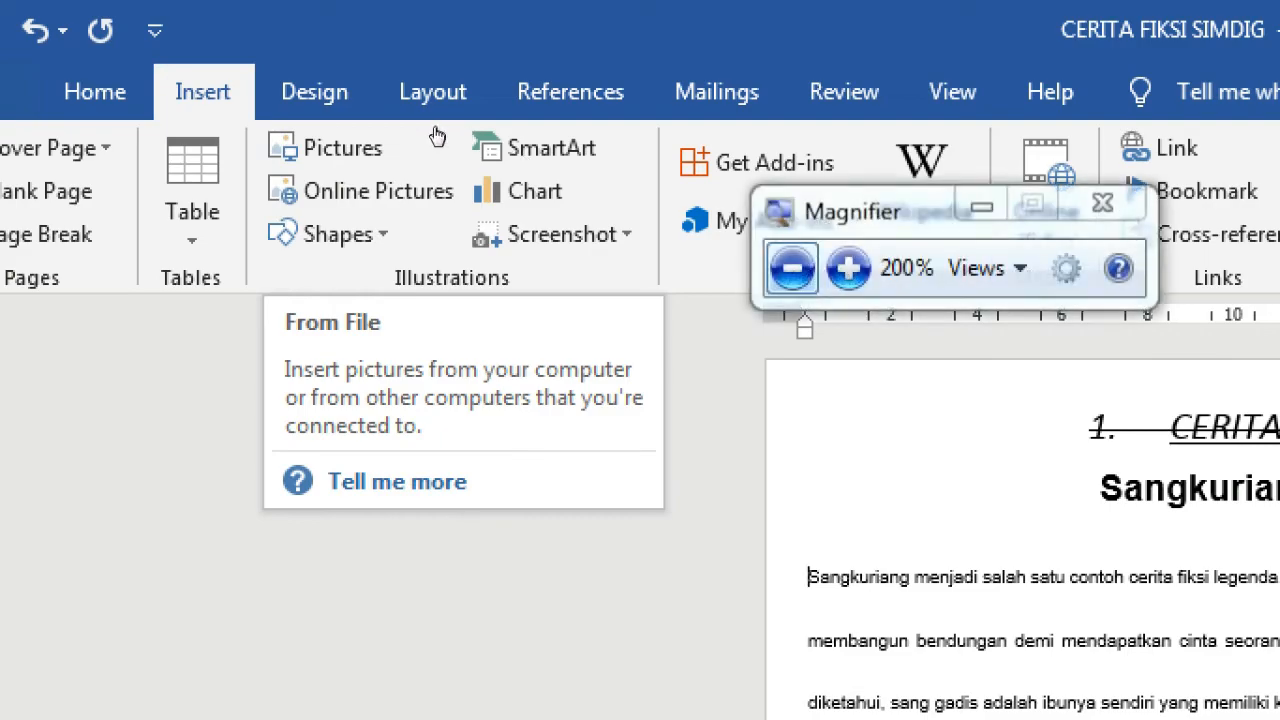
left_click(434, 138)
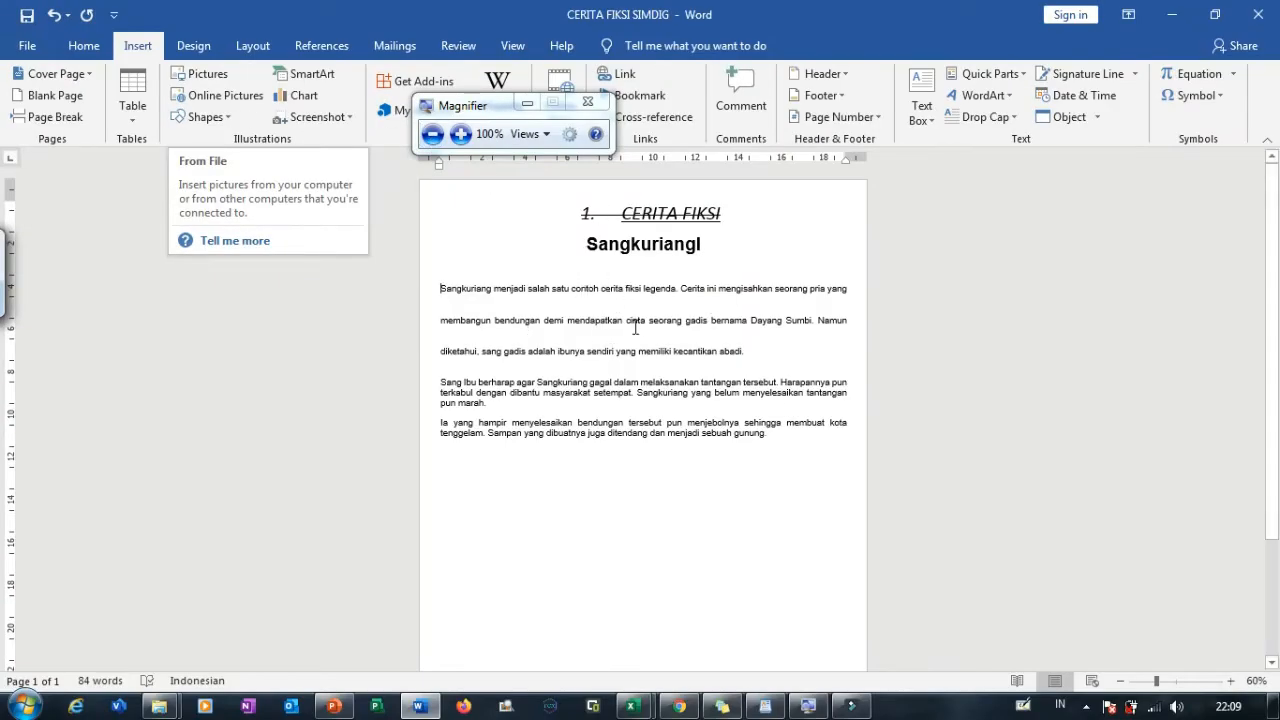
left_click(465, 138)
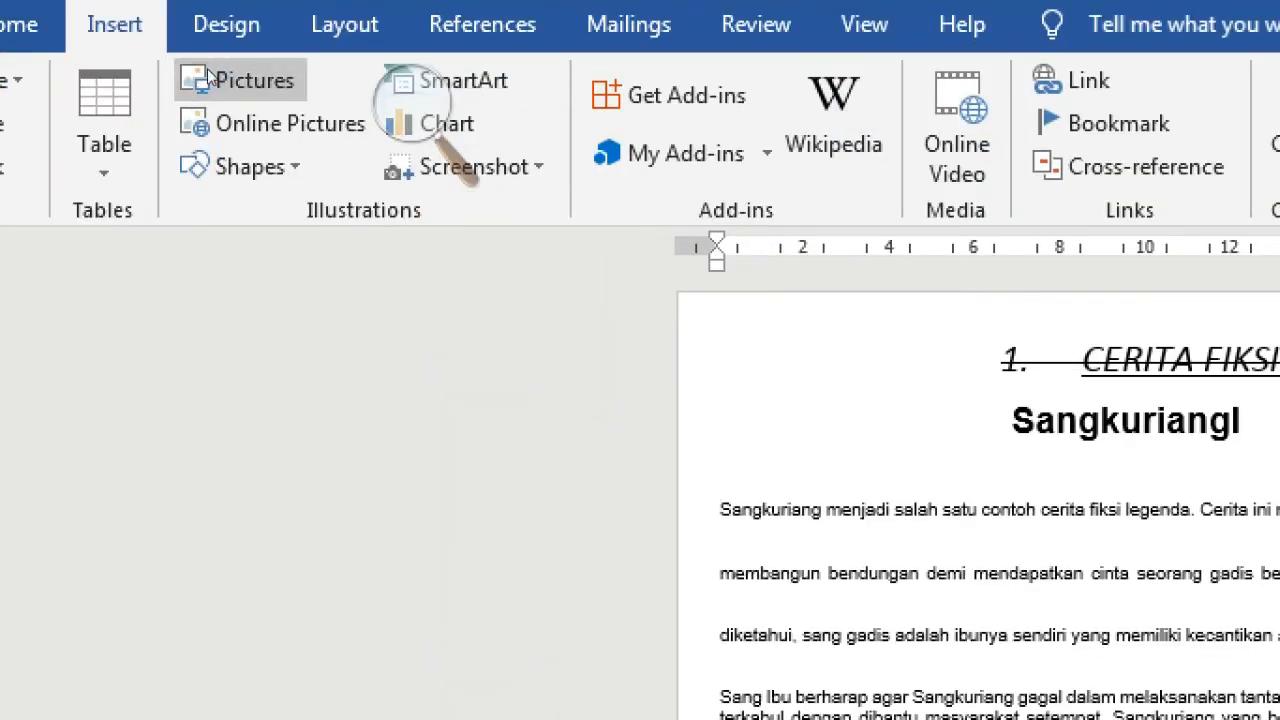
left_click(240, 80)
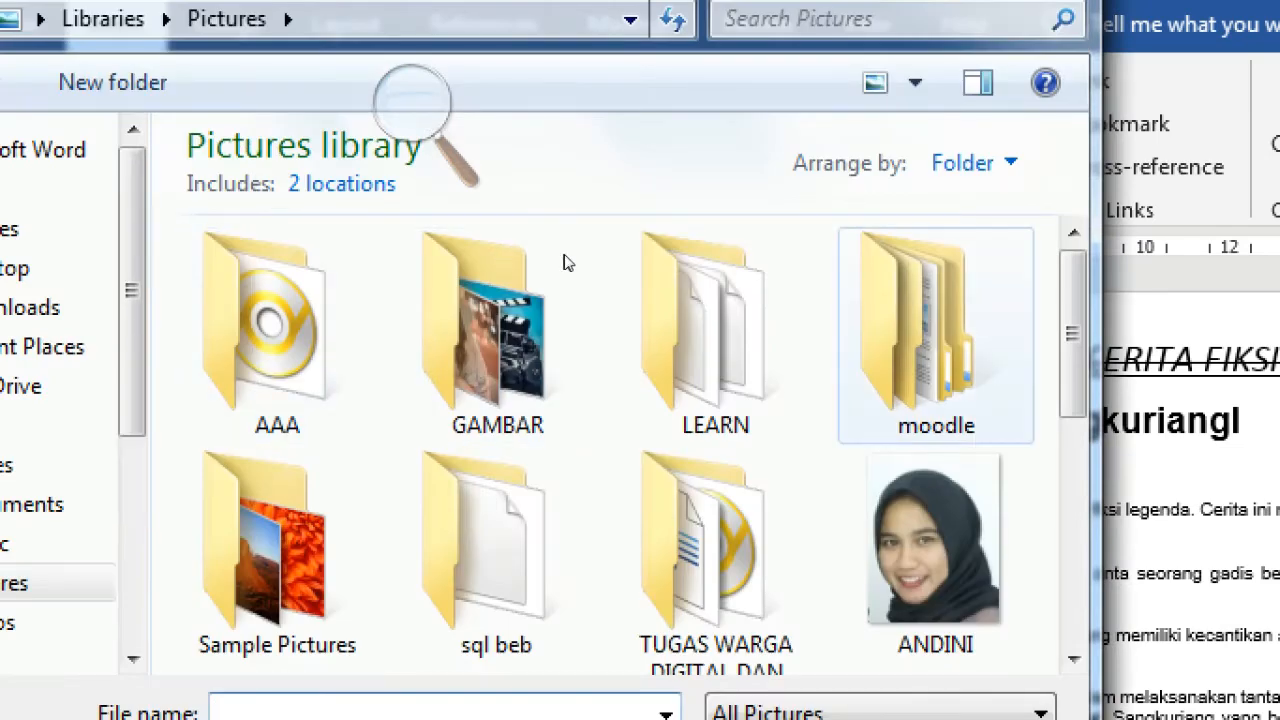
scroll(625, 300, "down", 5)
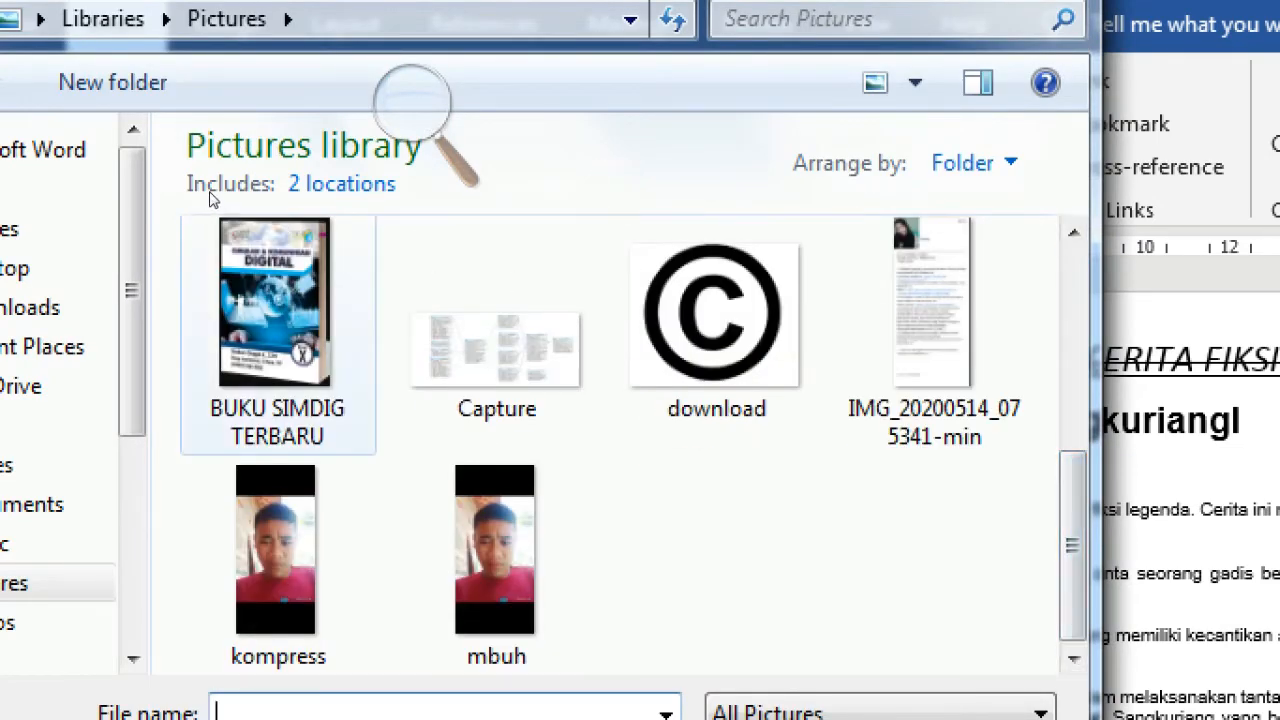
double_click(255, 290)
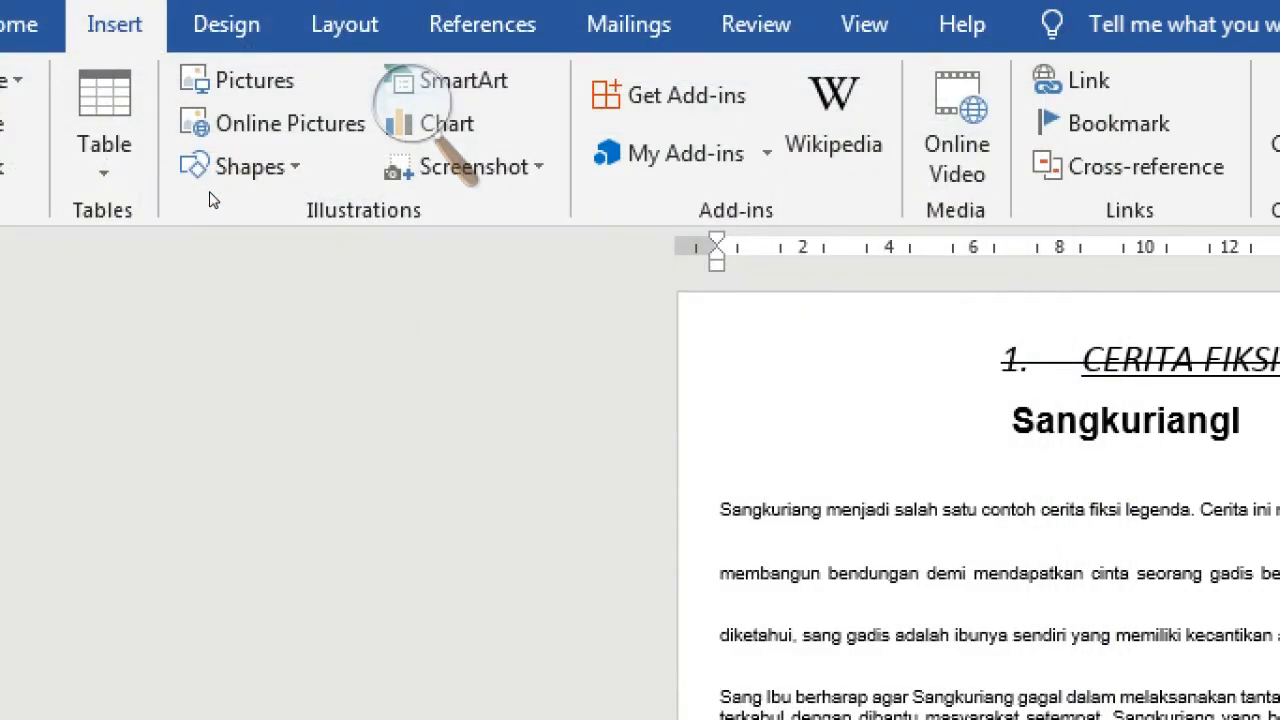
Step: Examine the inserted book cover picture at 200% screen magnification and return to 100%
left_click(414, 100)
left_click(400, 126)
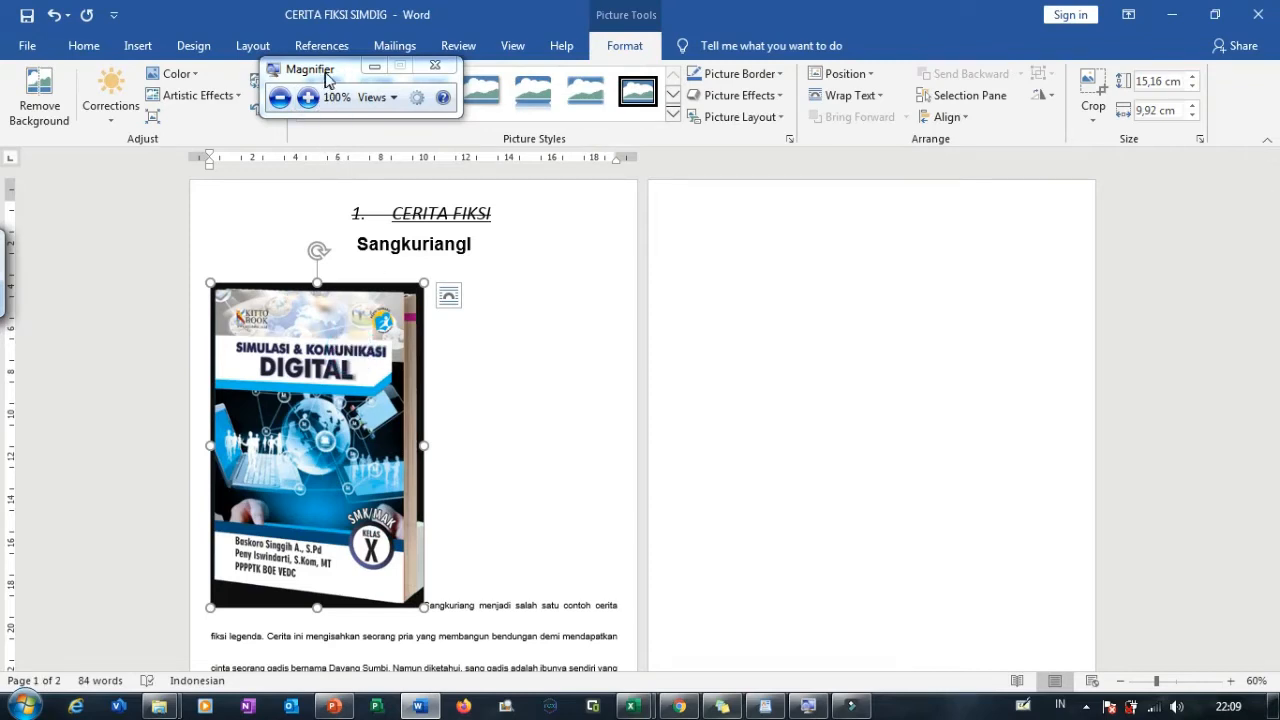
left_click_drag(328, 70, 728, 248)
left_click(707, 279)
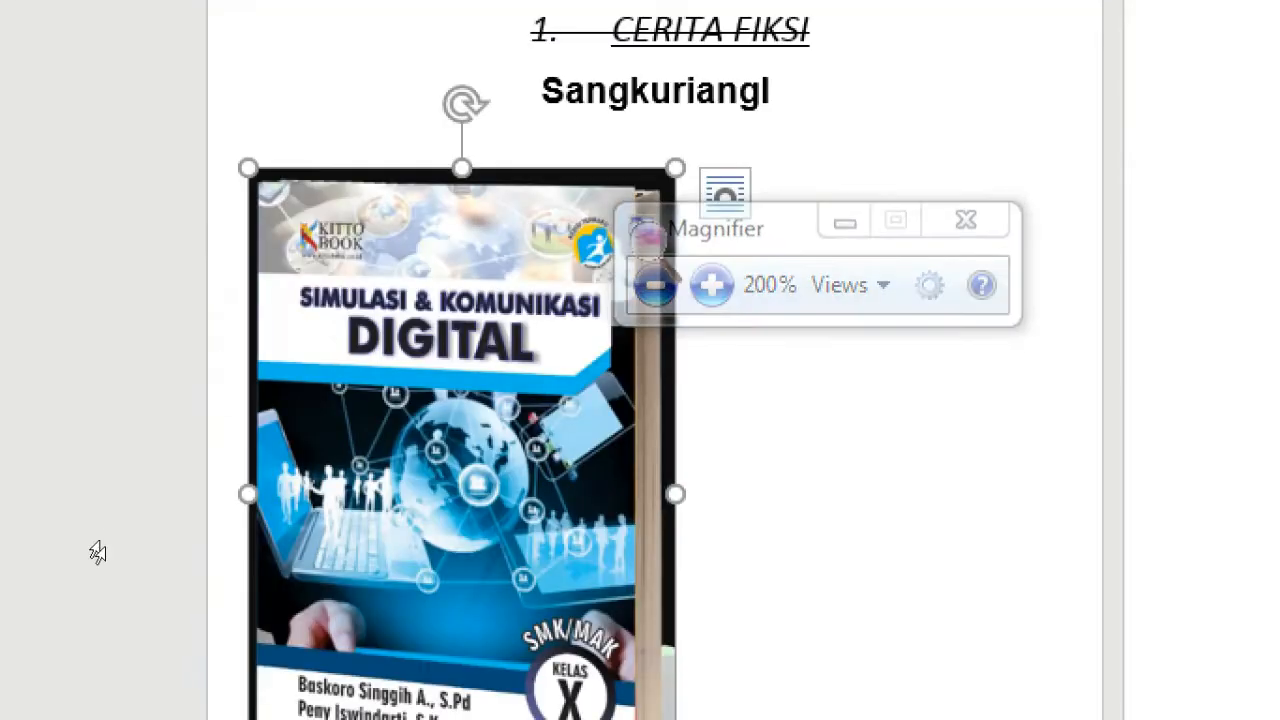
left_click(666, 260)
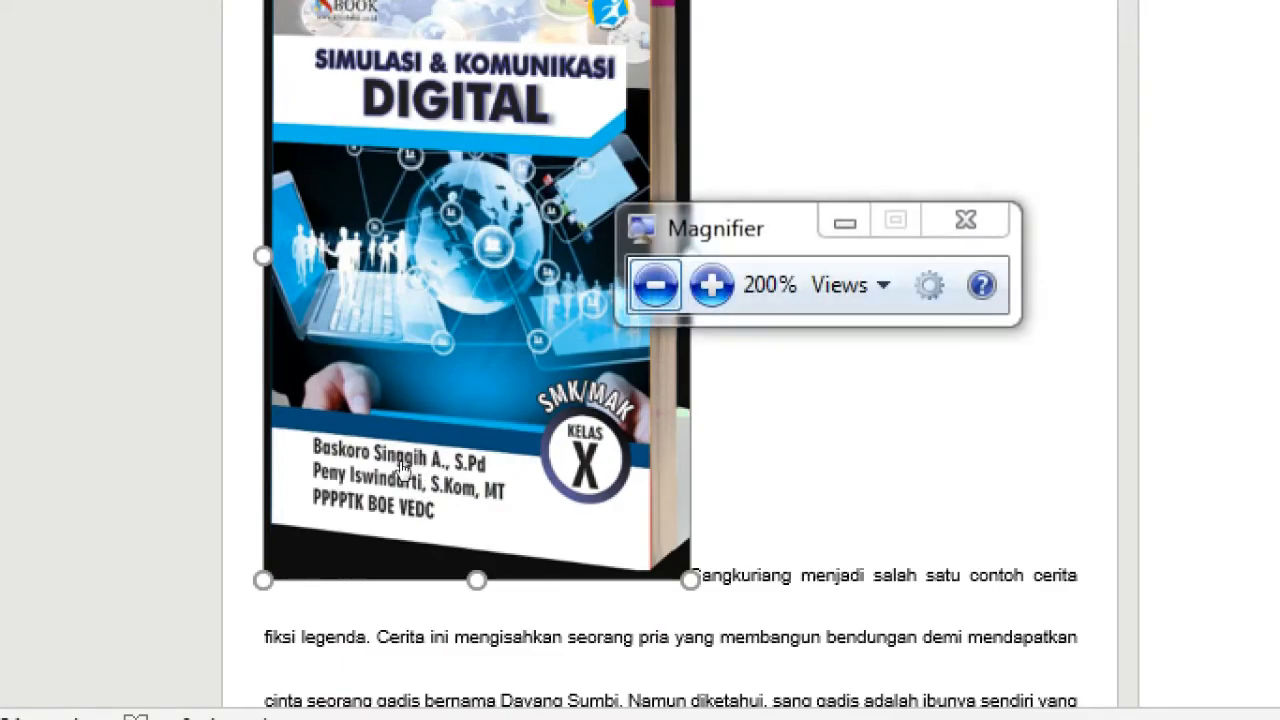
left_click(651, 286)
left_click_drag(440, 432, 550, 447)
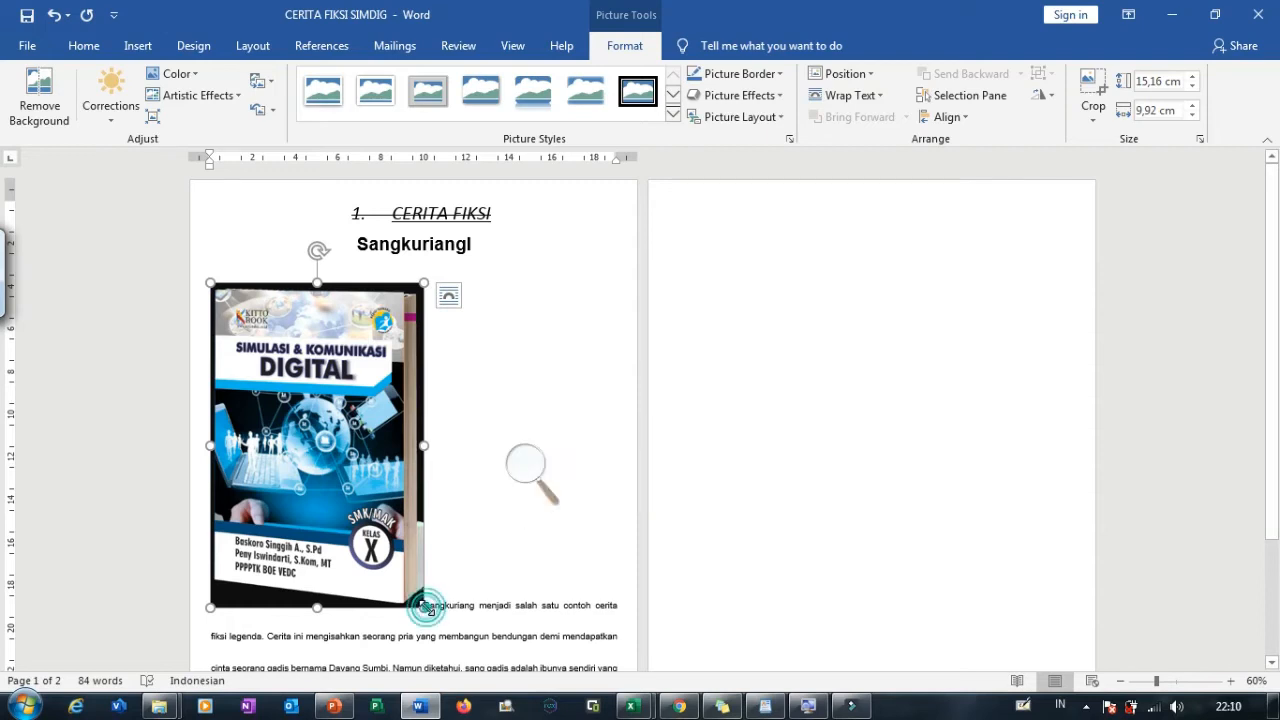
Step: Shrink the book cover picture proportionally to about 8.16 cm high and 5.34 cm wide
left_click(520, 482)
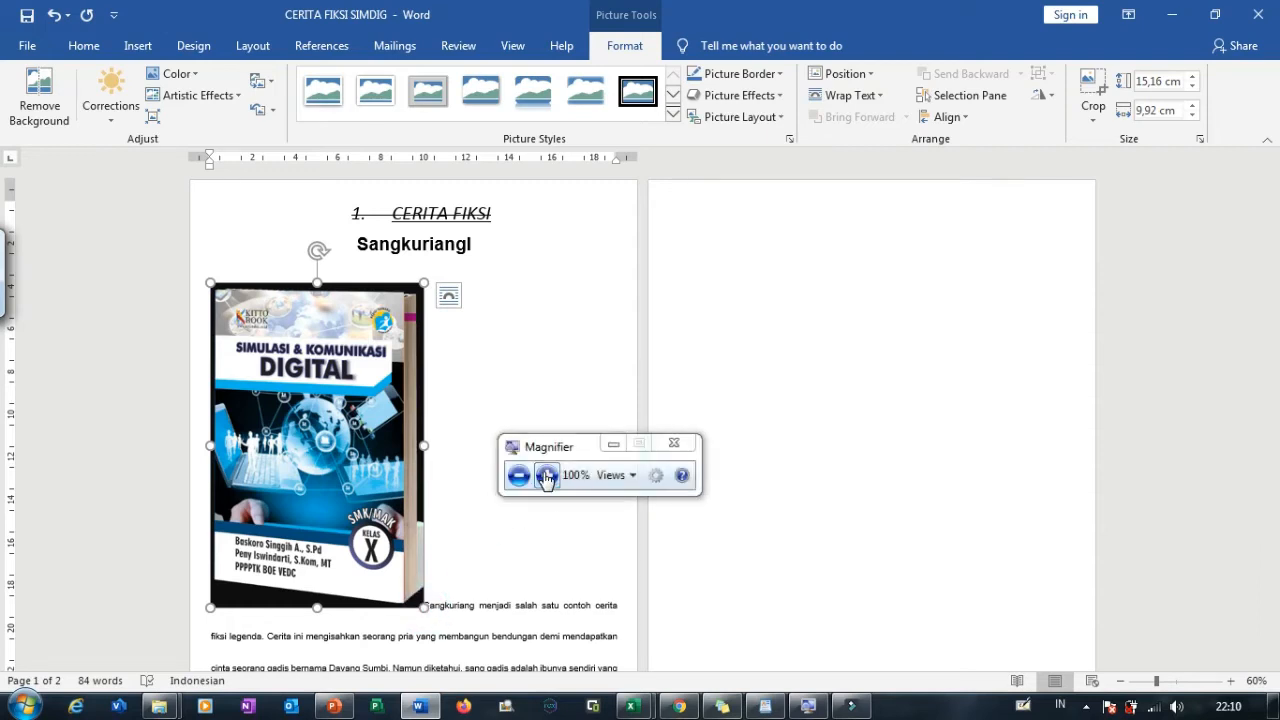
left_click(546, 474)
left_click_drag(422, 607, 321, 447)
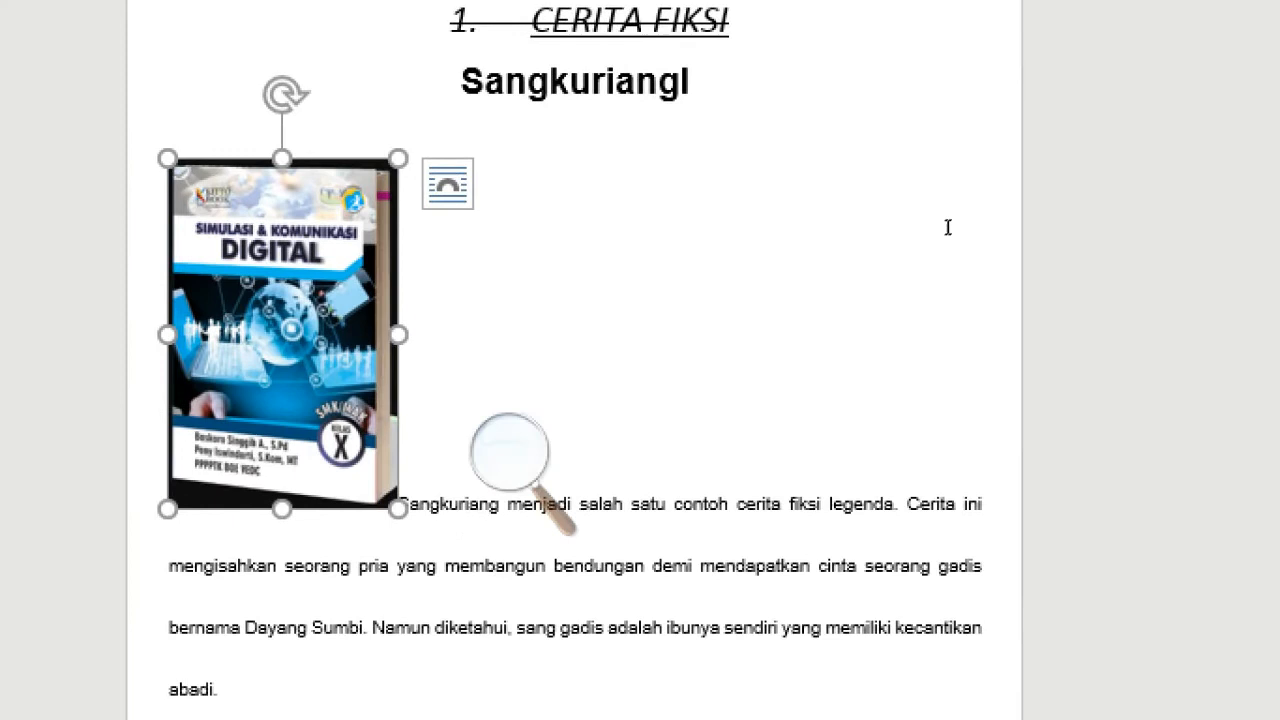
left_click(510, 450)
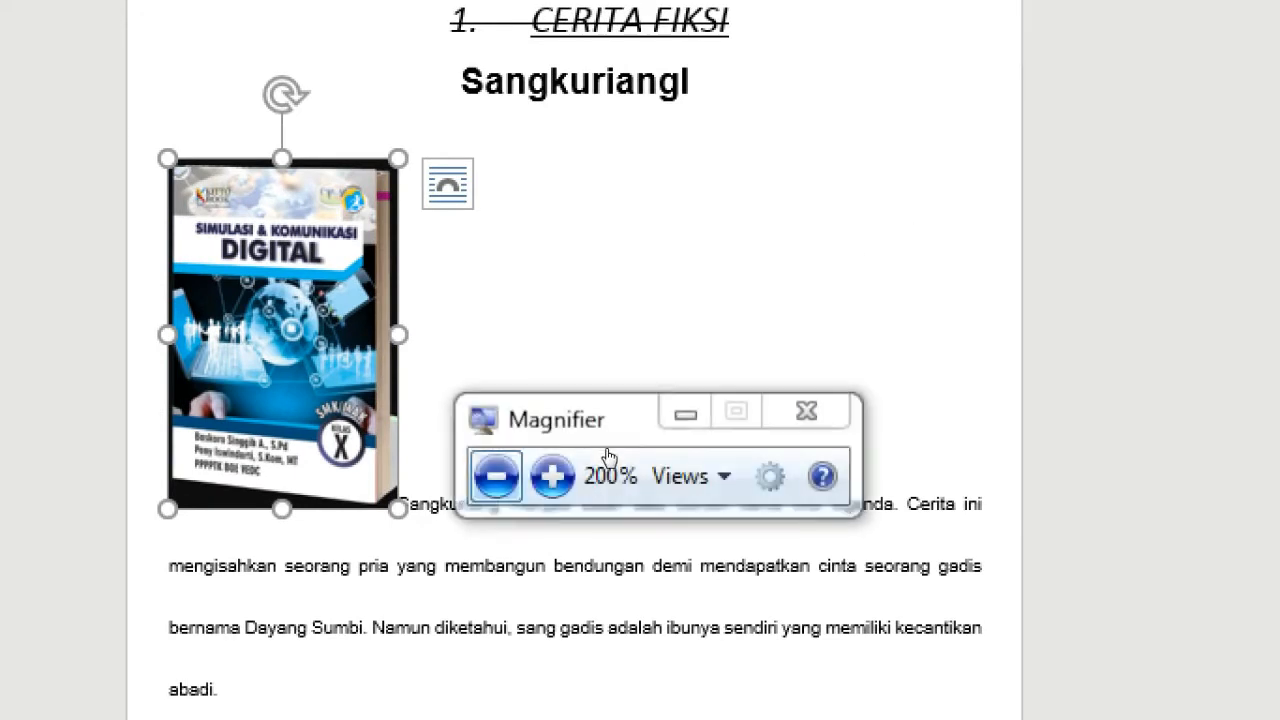
left_click(494, 474)
left_click_drag(640, 412, 745, 390)
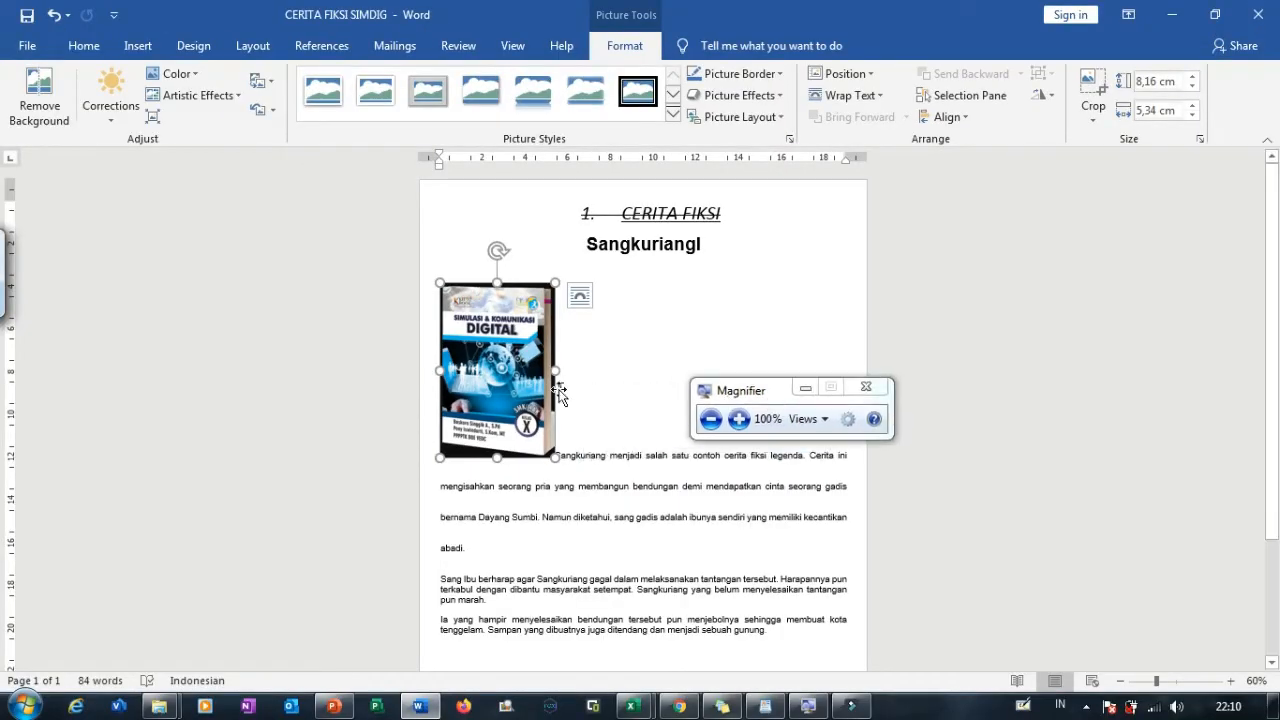
Step: Try to move the inline book cover picture and set its text wrapping to In Front of Text
left_click_drag(512, 360, 541, 352)
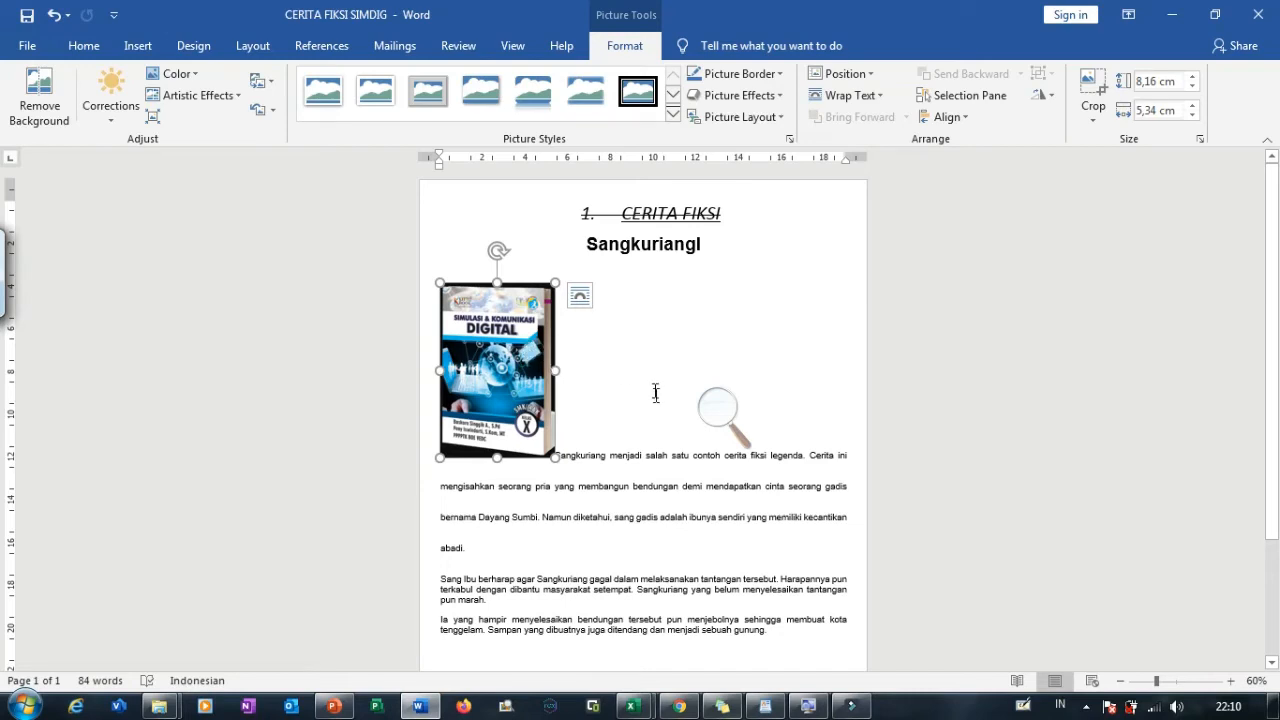
left_click(710, 406)
left_click(736, 420)
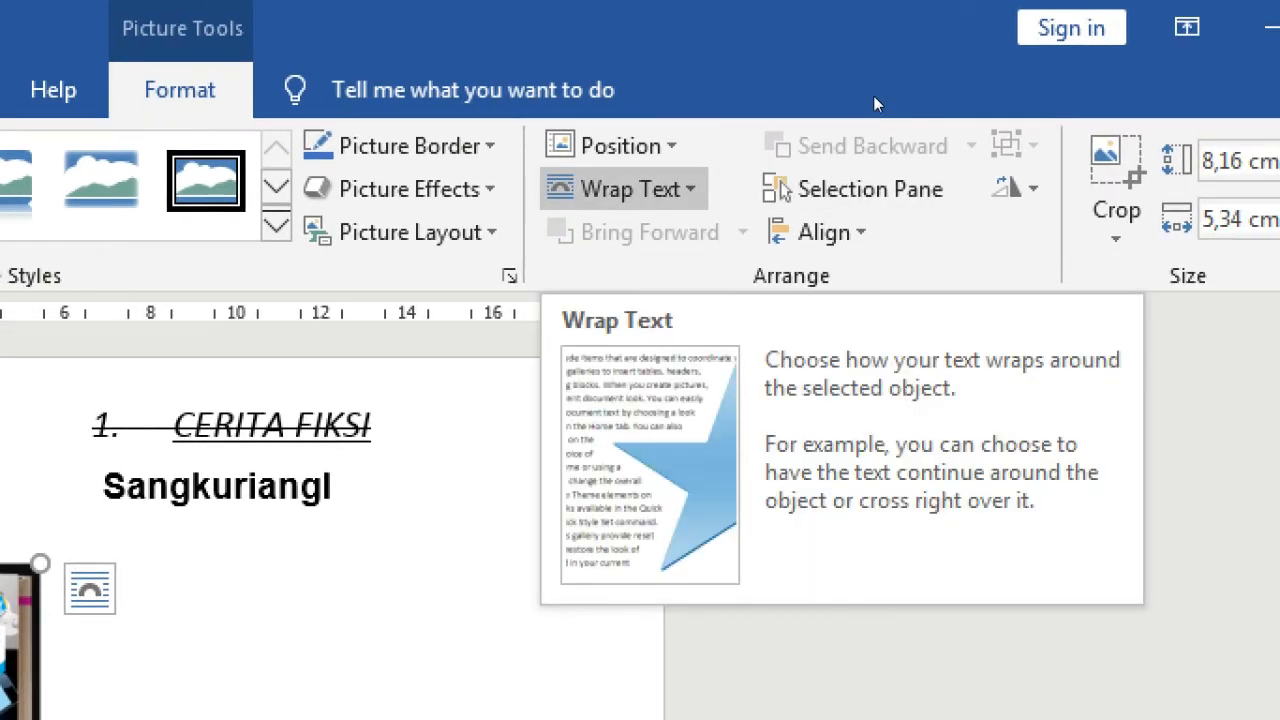
left_click(636, 189)
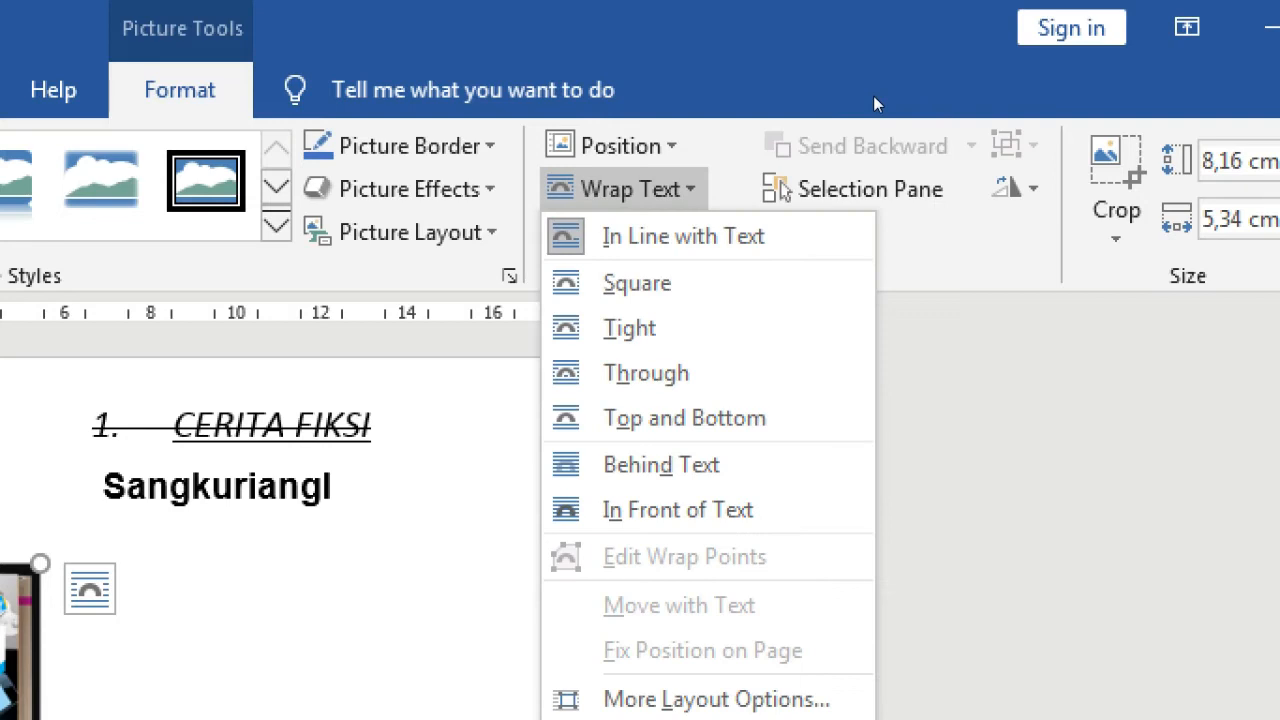
key("Down")
key("Down")
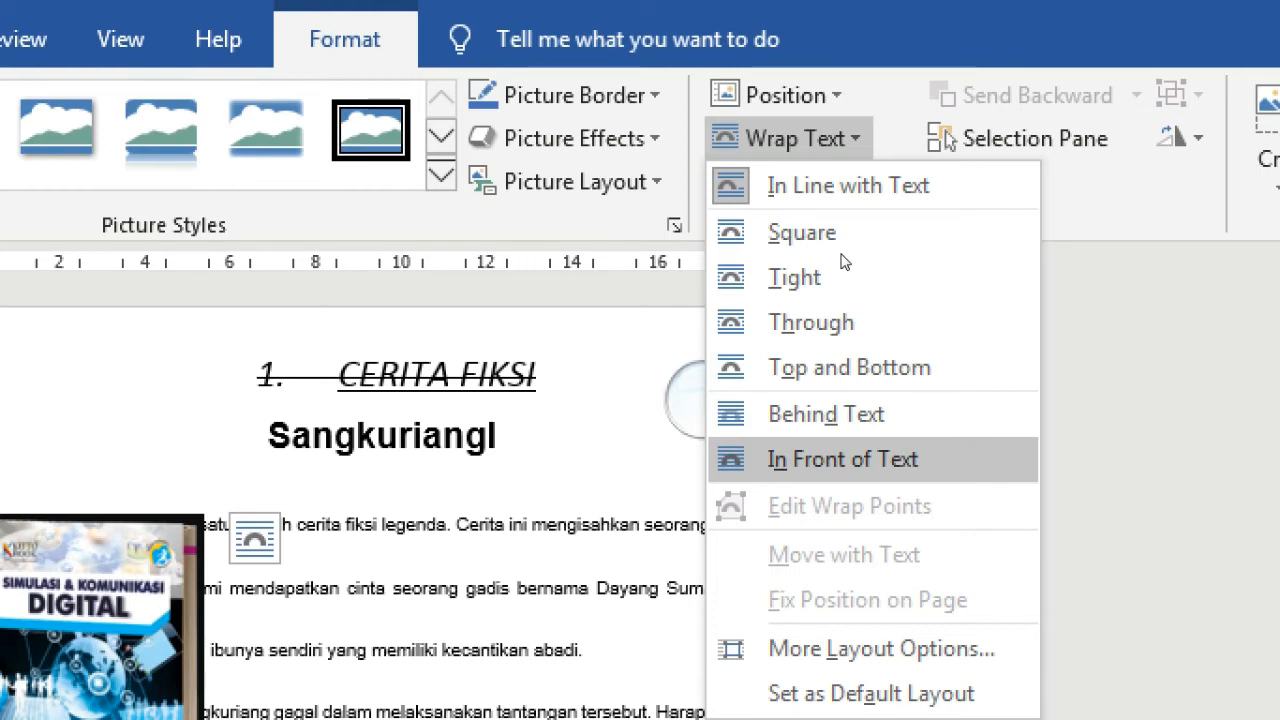
left_click(842, 255)
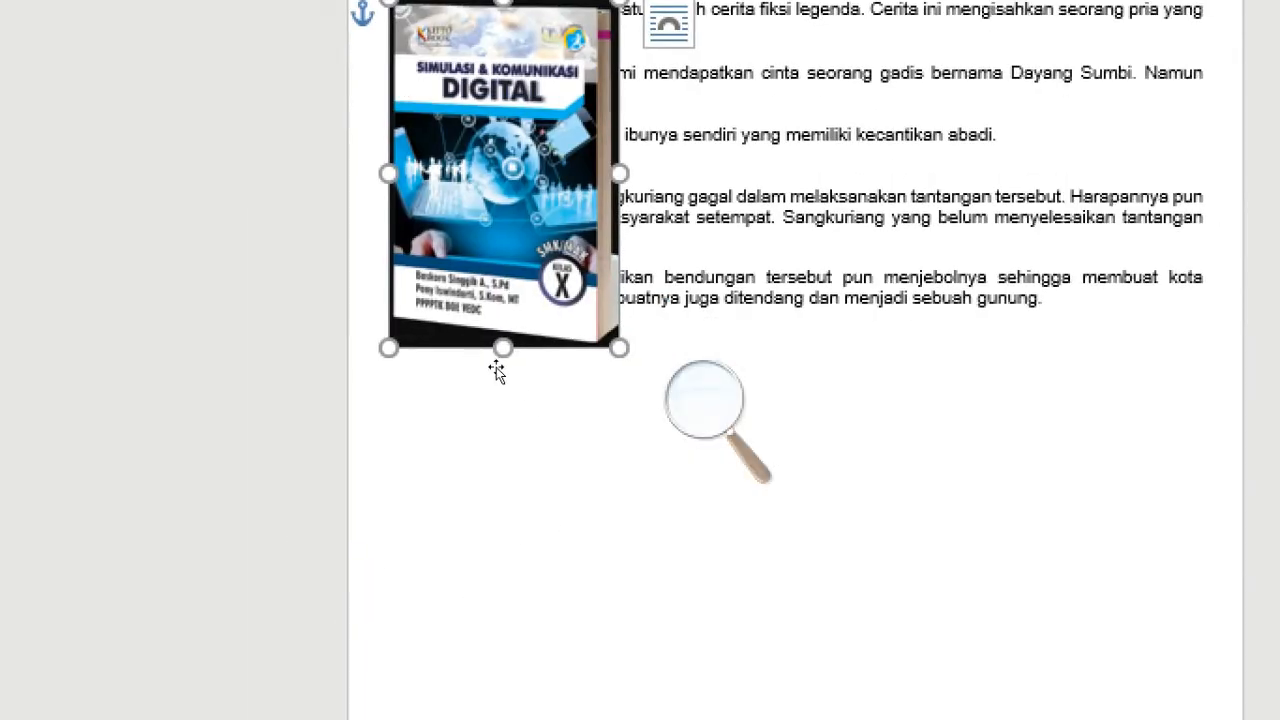
Step: Move the book cover picture below the last body paragraph, shrink it slightly and shift it to the left margin
left_click_drag(485, 352, 503, 515)
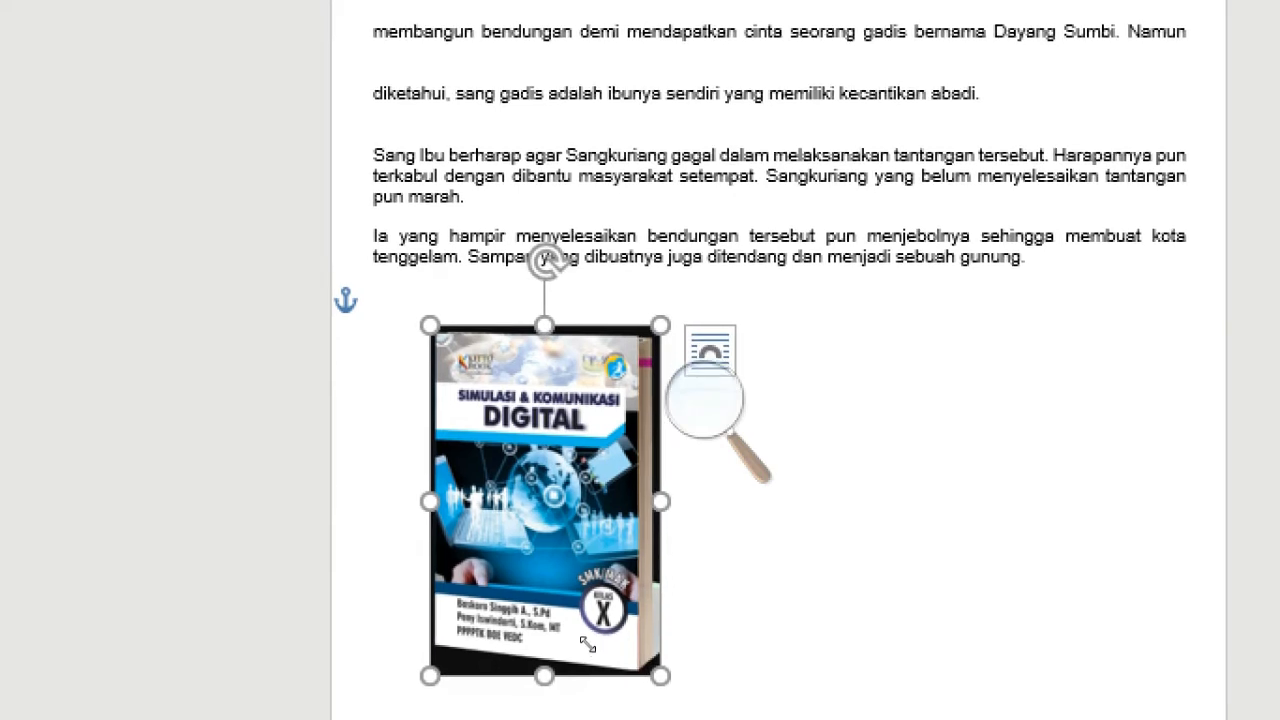
left_click_drag(588, 645, 567, 527)
left_click(664, 482)
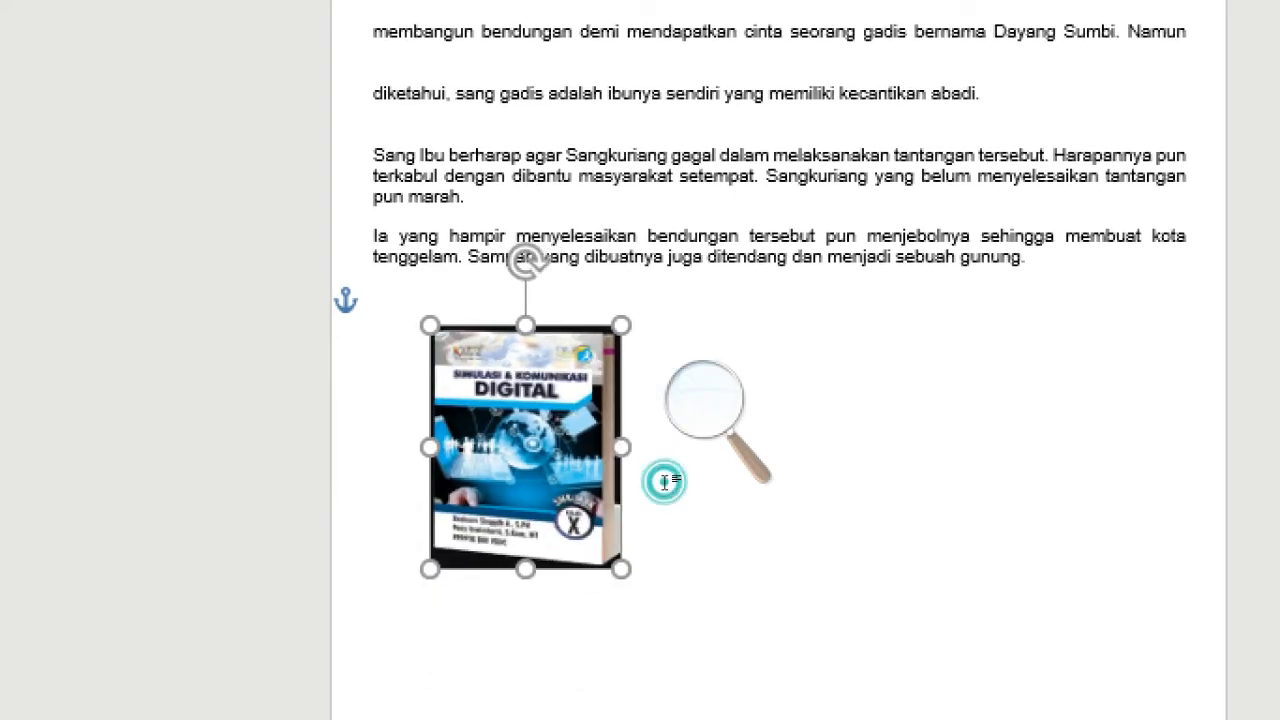
left_click(537, 530)
left_click_drag(537, 530, 490, 518)
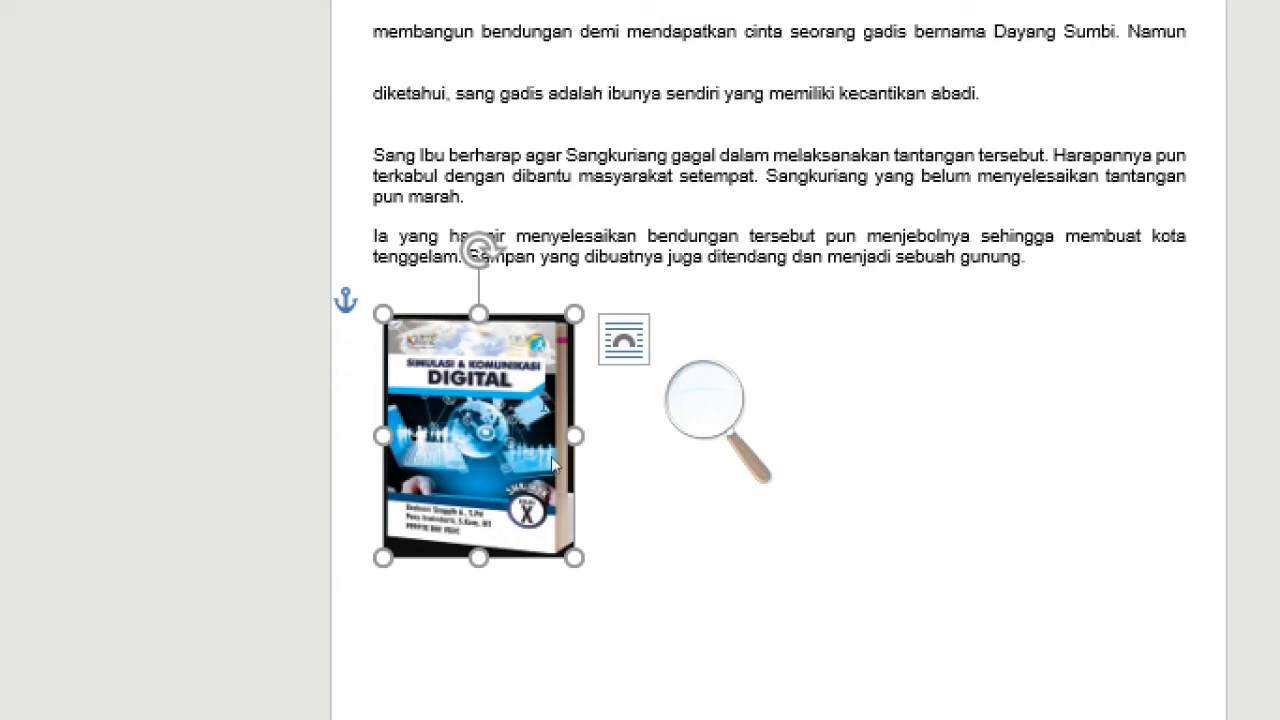
Step: Place the book cover picture to the left of the CERITA FIKSI title and shrink it to fit above the body text
left_click_drag(498, 530, 482, 306)
left_click_drag(559, 334, 508, 223)
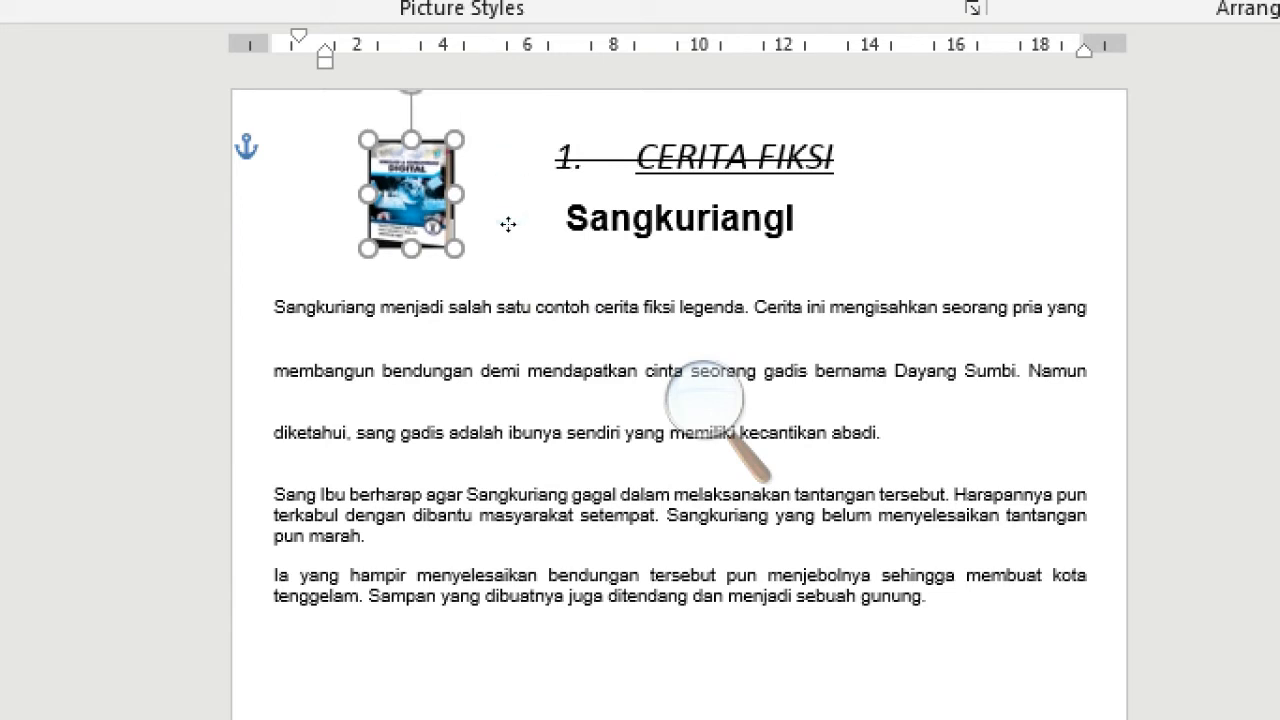
left_click(428, 260)
left_click(459, 267)
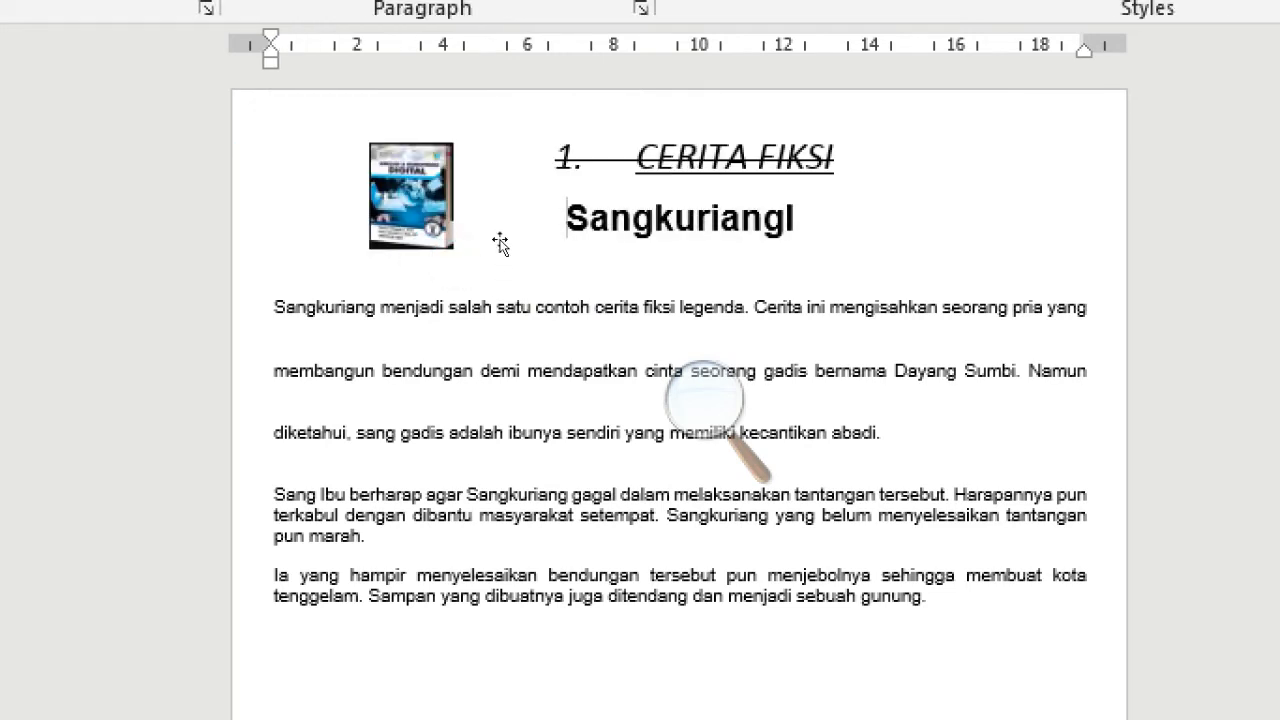
Step: Enlarge the book cover picture beside the title until its lower edge reaches the first body line
left_click(500, 239)
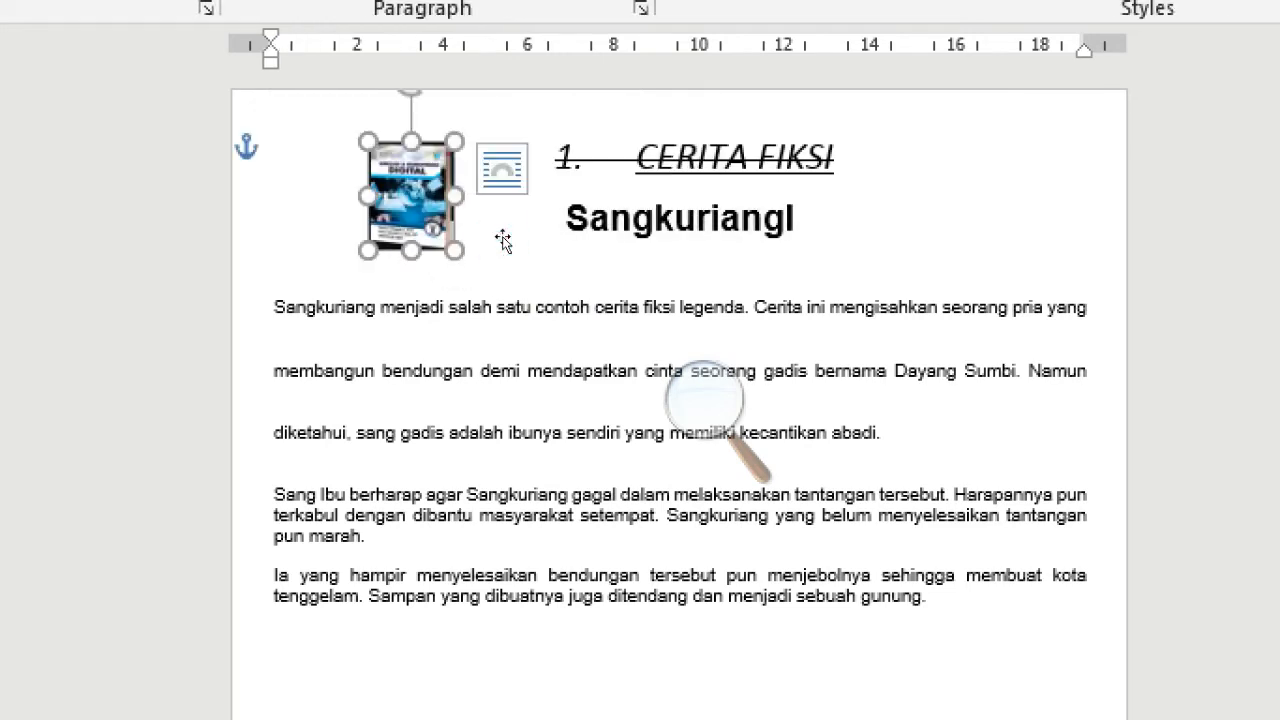
left_click(668, 352)
left_click(674, 354)
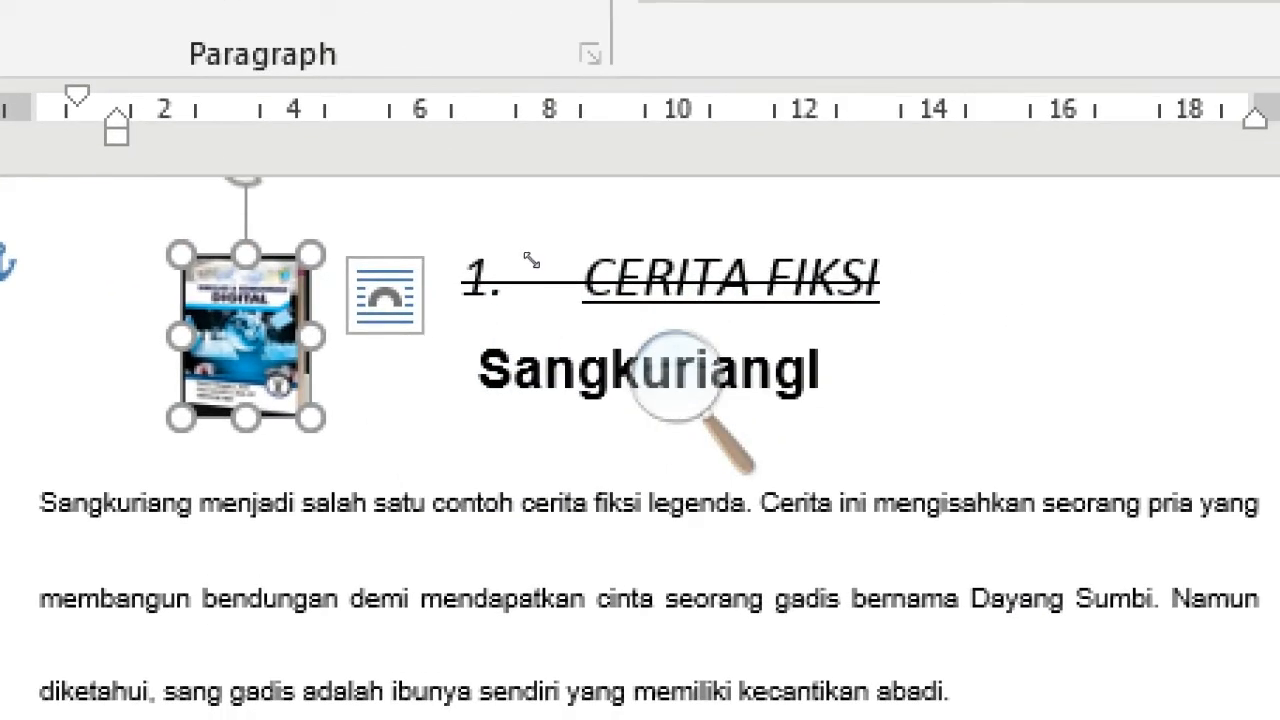
left_click_drag(532, 260, 548, 272)
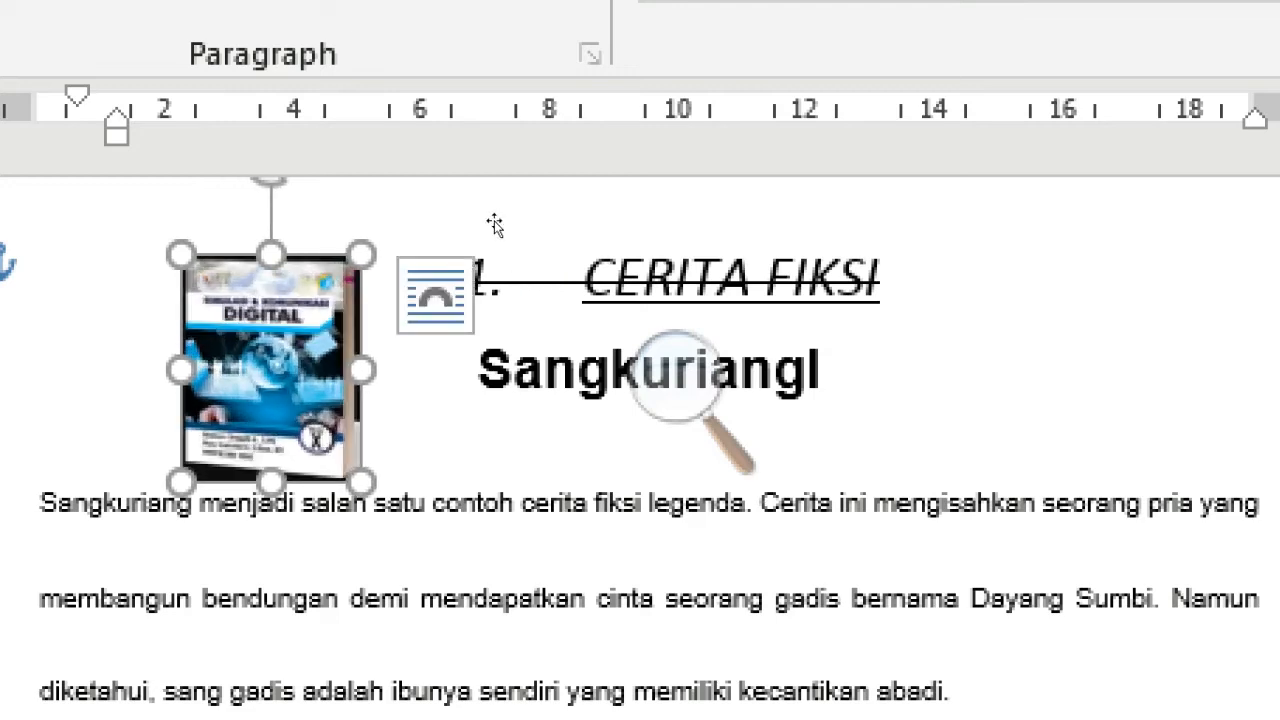
left_click(425, 226)
left_click(474, 243)
left_click(526, 243)
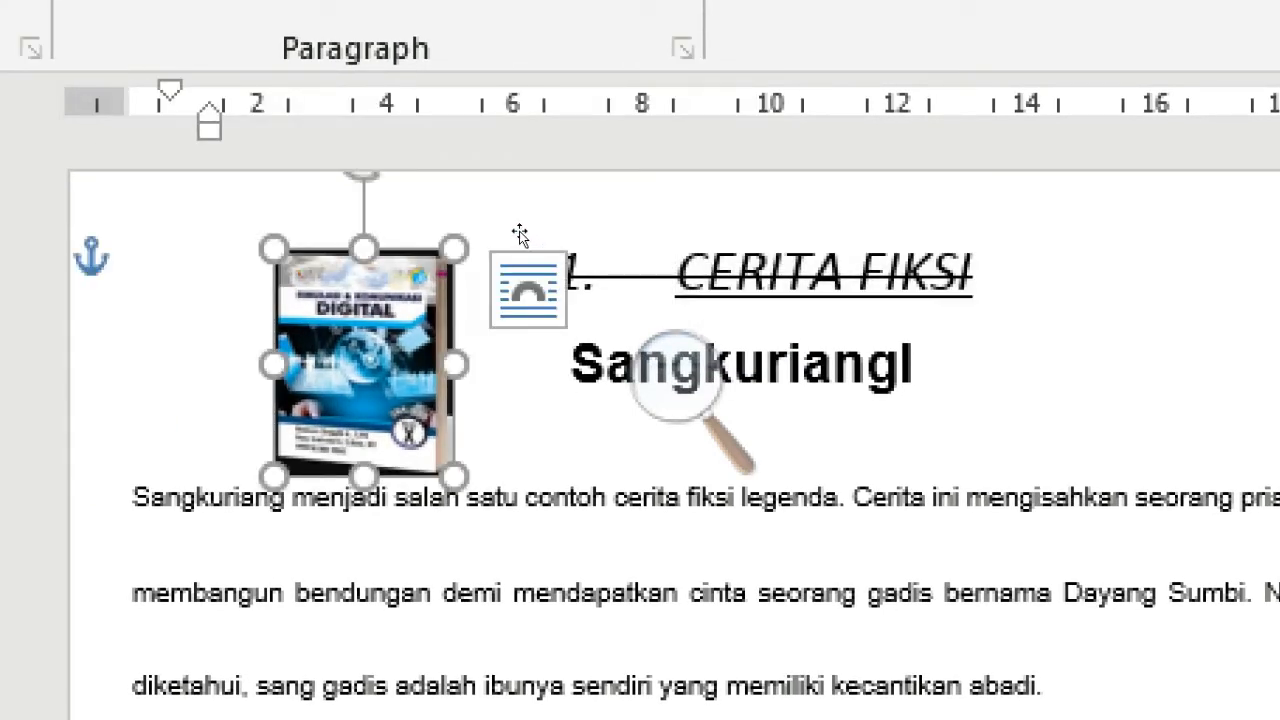
Step: Copy the book cover picture beside the title and paste it near the heading with Keep Source Formatting
right_click(517, 230)
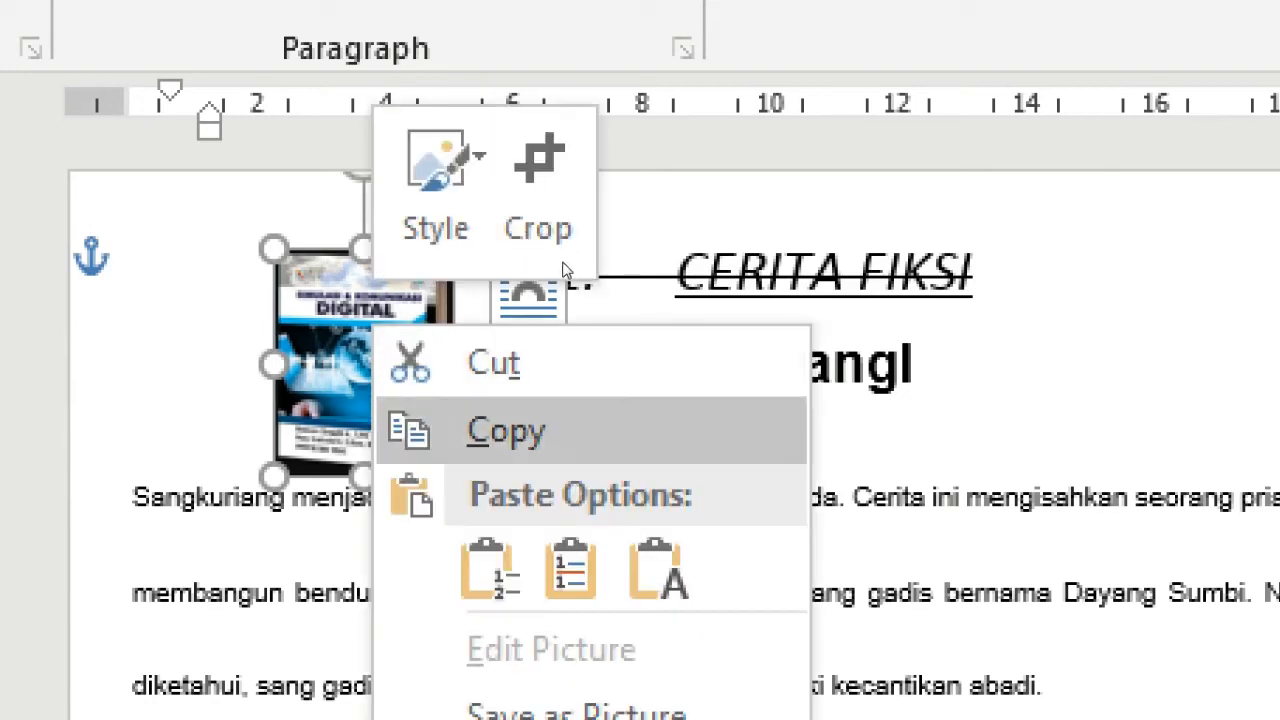
left_click(563, 270)
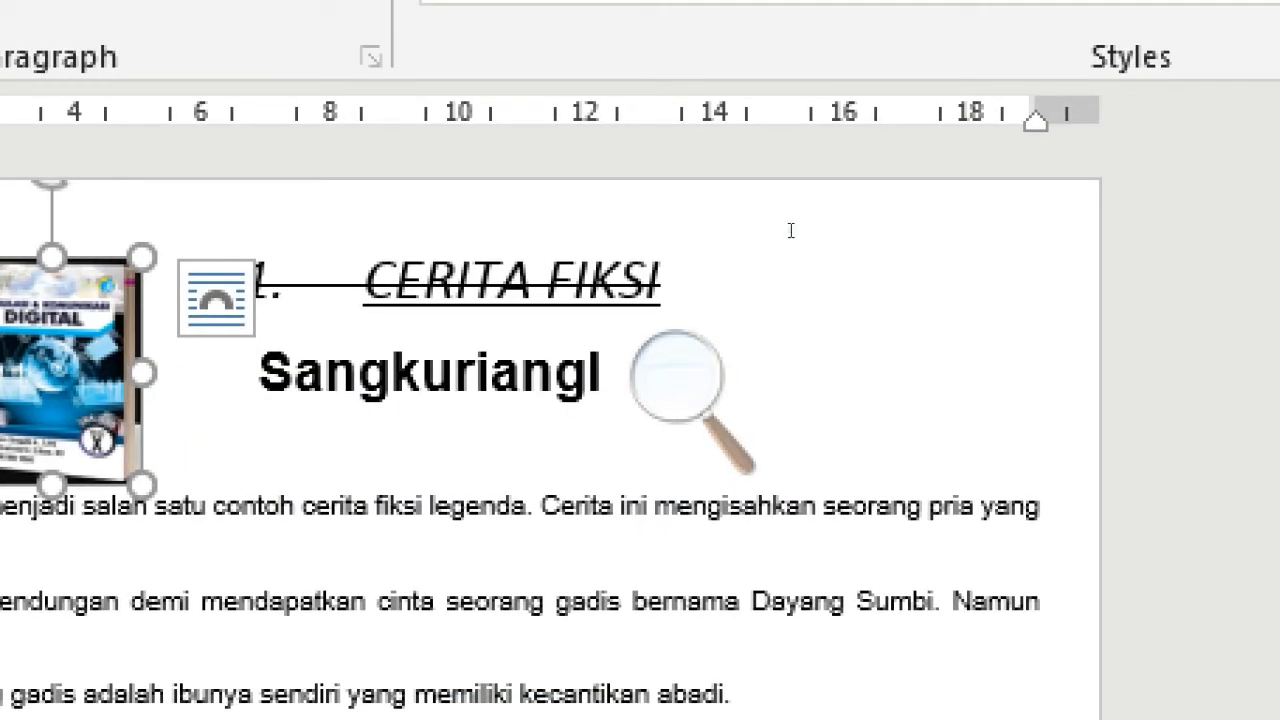
left_click(790, 230)
left_click(782, 213)
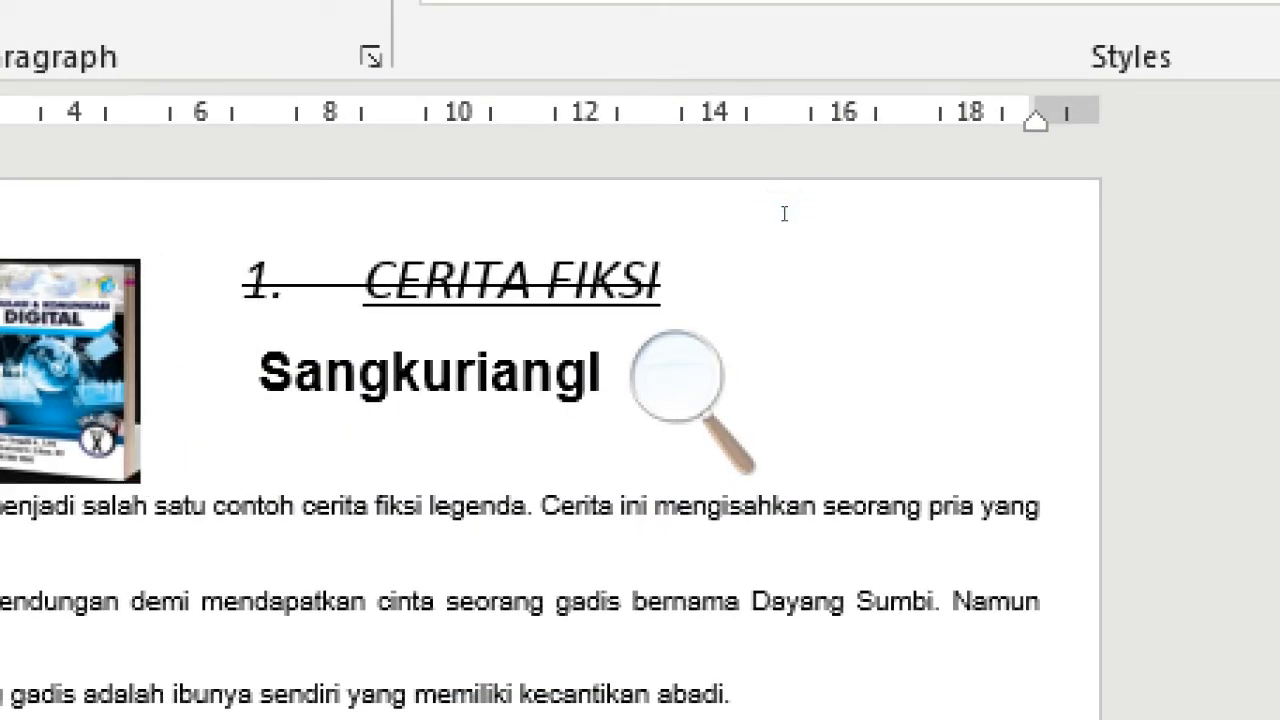
right_click(784, 213)
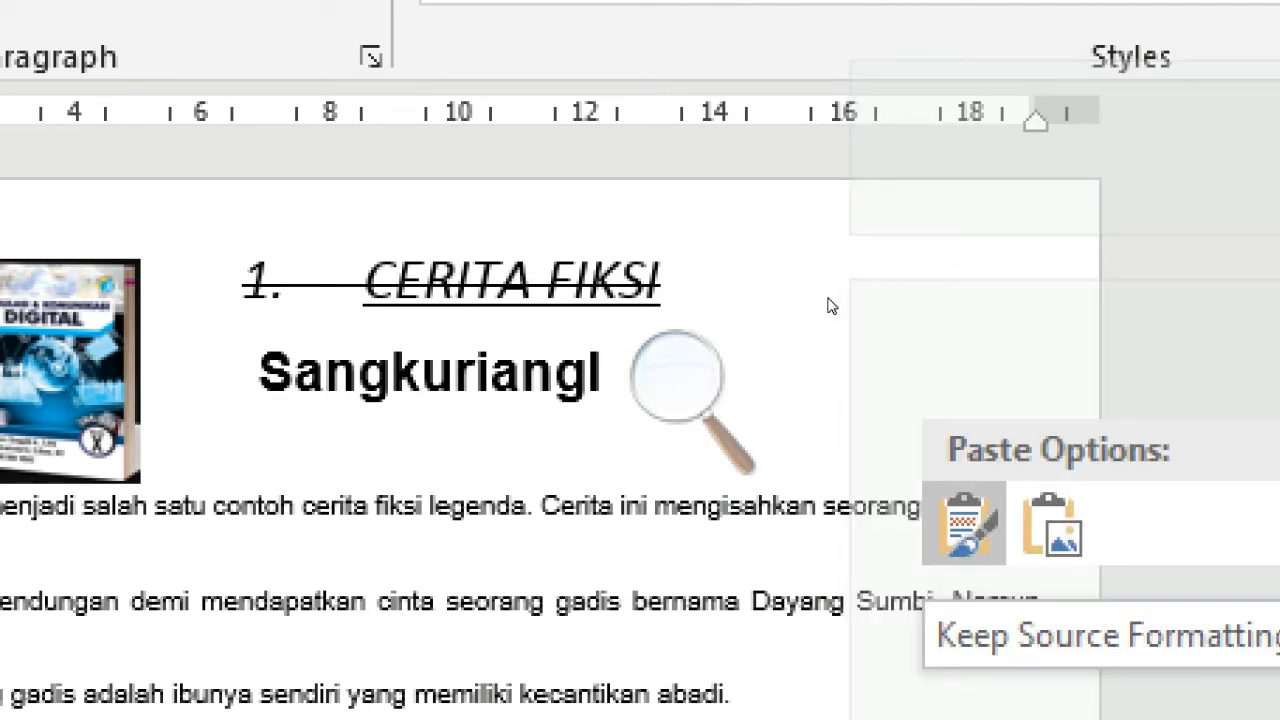
left_click(965, 523)
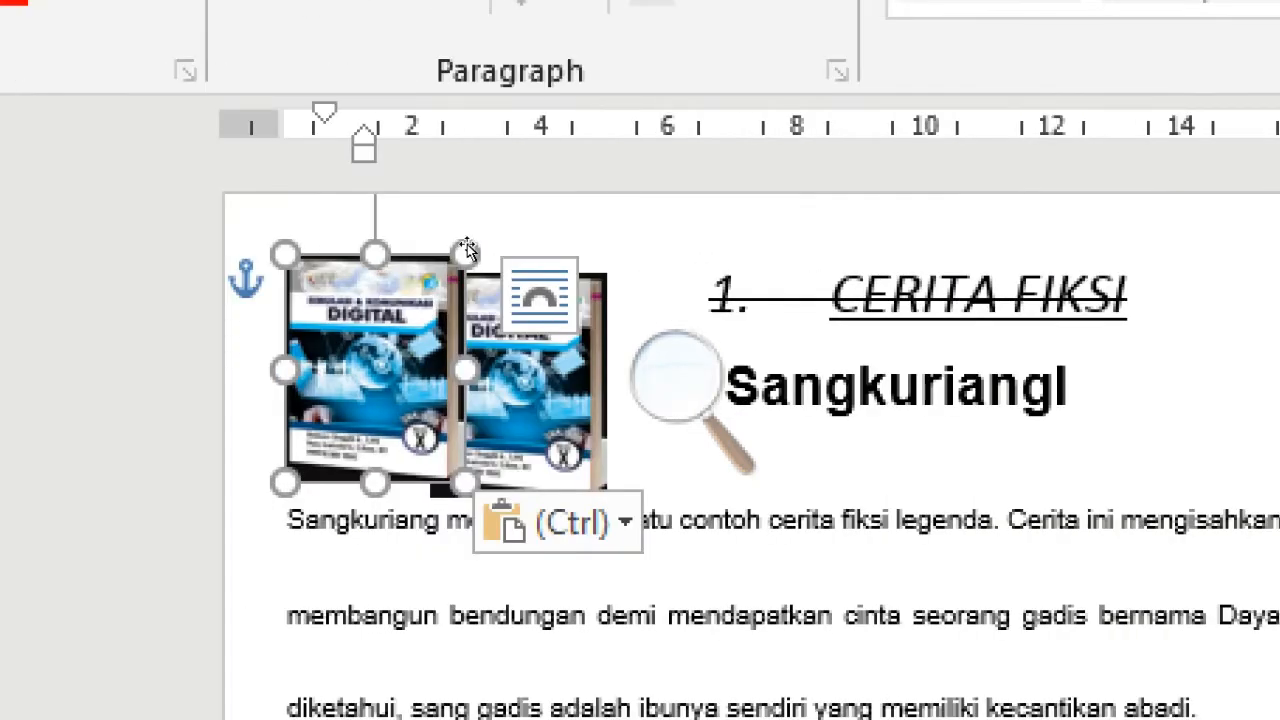
Step: Place the pasted book cover to the right of the CERITA FIKSI title at the original's height, and nudge the original slightly upward
left_click_drag(467, 247, 945, 249)
left_click_drag(779, 241, 782, 242)
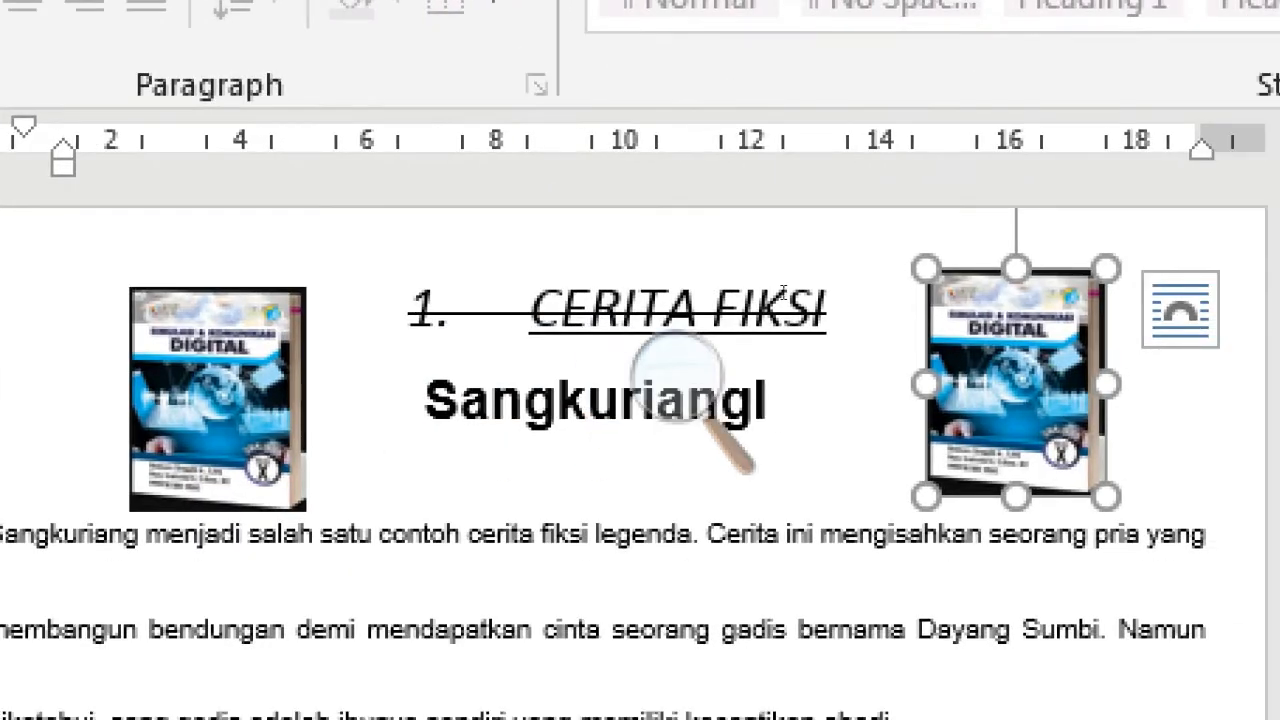
left_click_drag(774, 256, 774, 261)
left_click(518, 248)
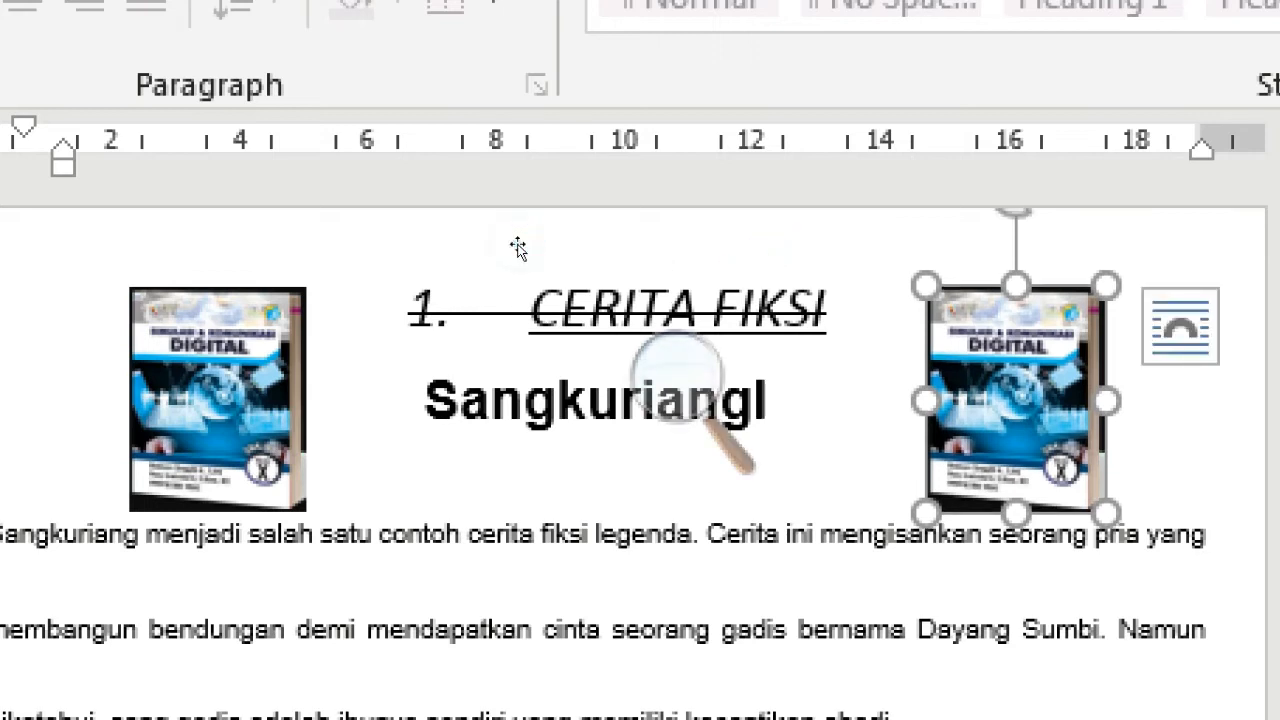
left_click_drag(517, 248, 516, 242)
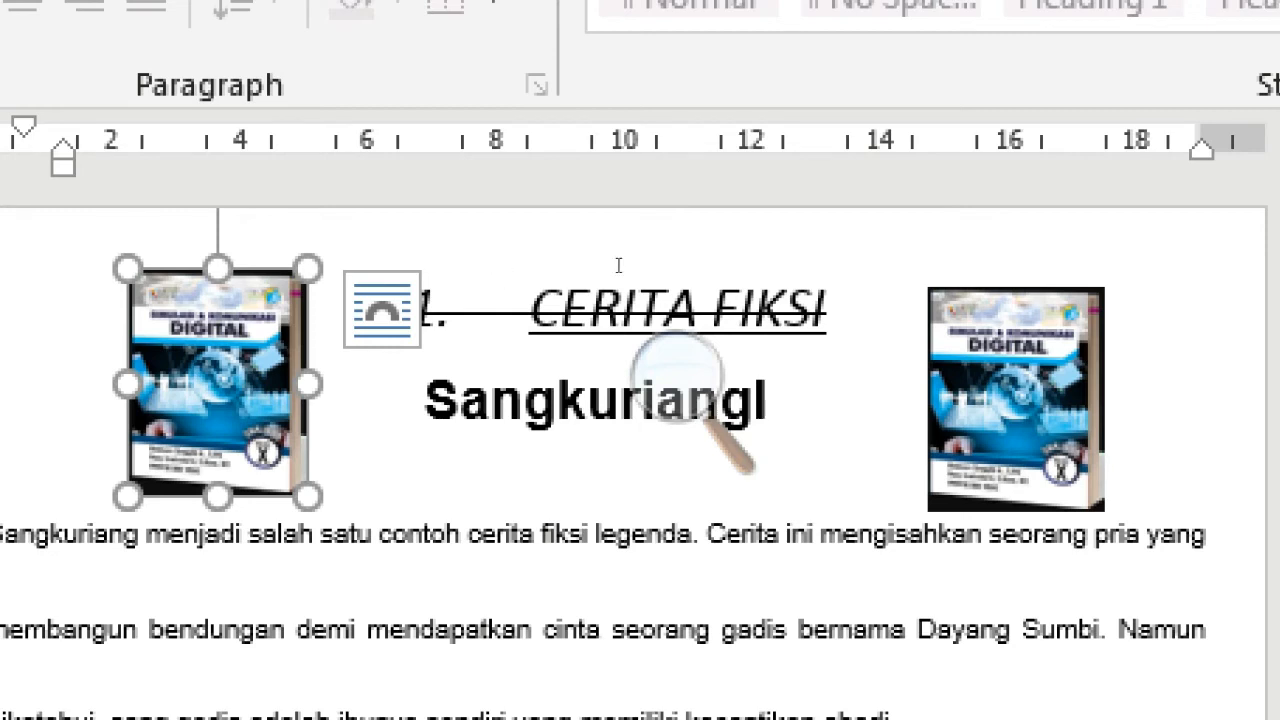
Step: Insert a small five-pointed star shape centred between the Sangkuriang subtitle and the first body line
left_click(677, 376)
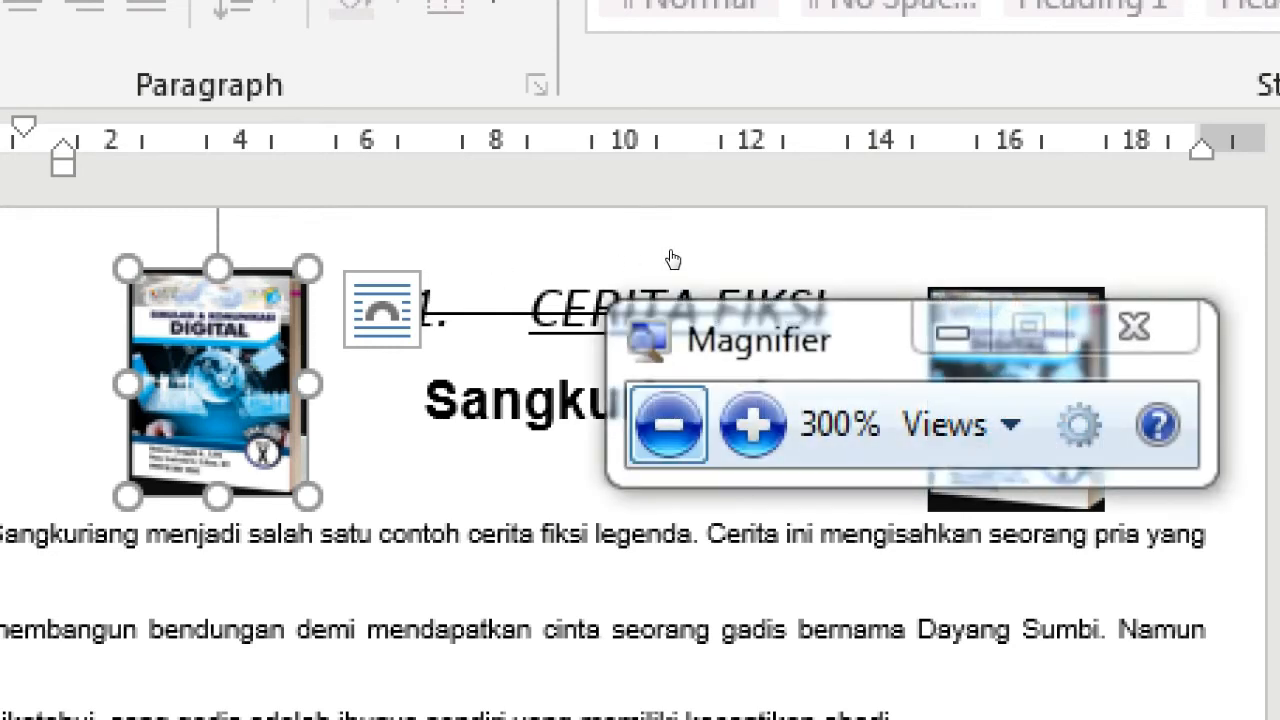
left_click(670, 424)
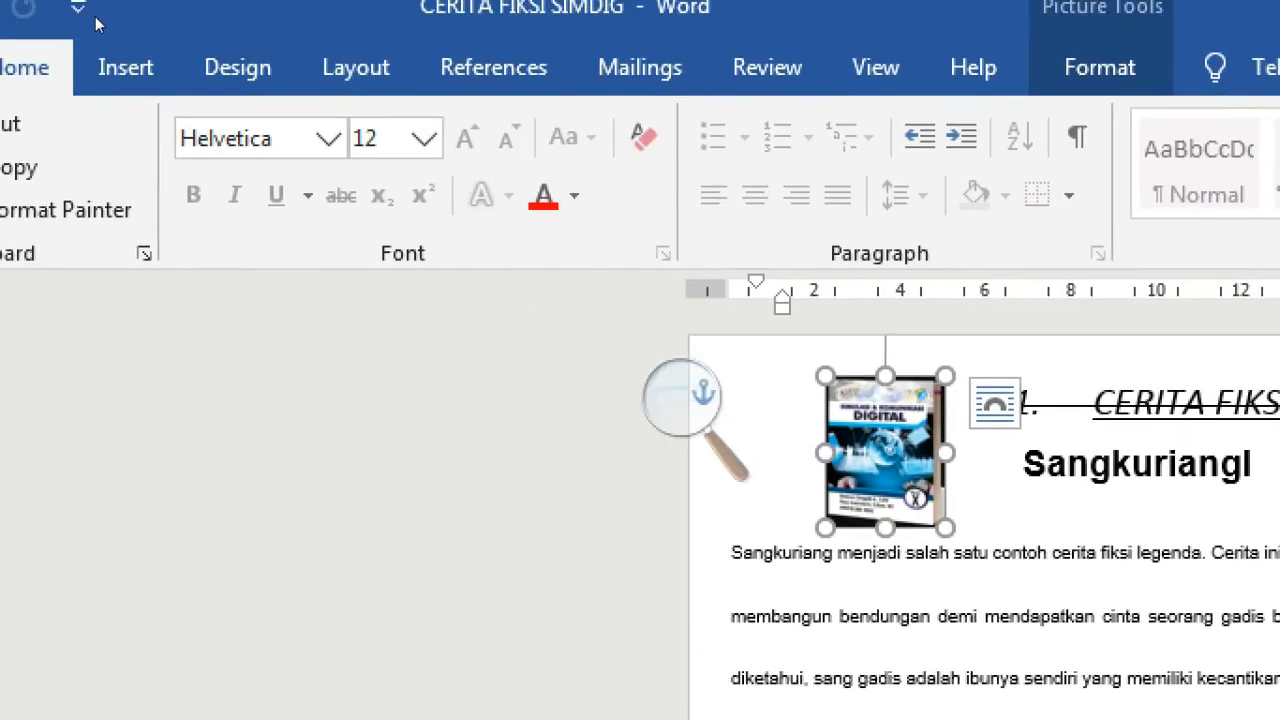
left_click(128, 44)
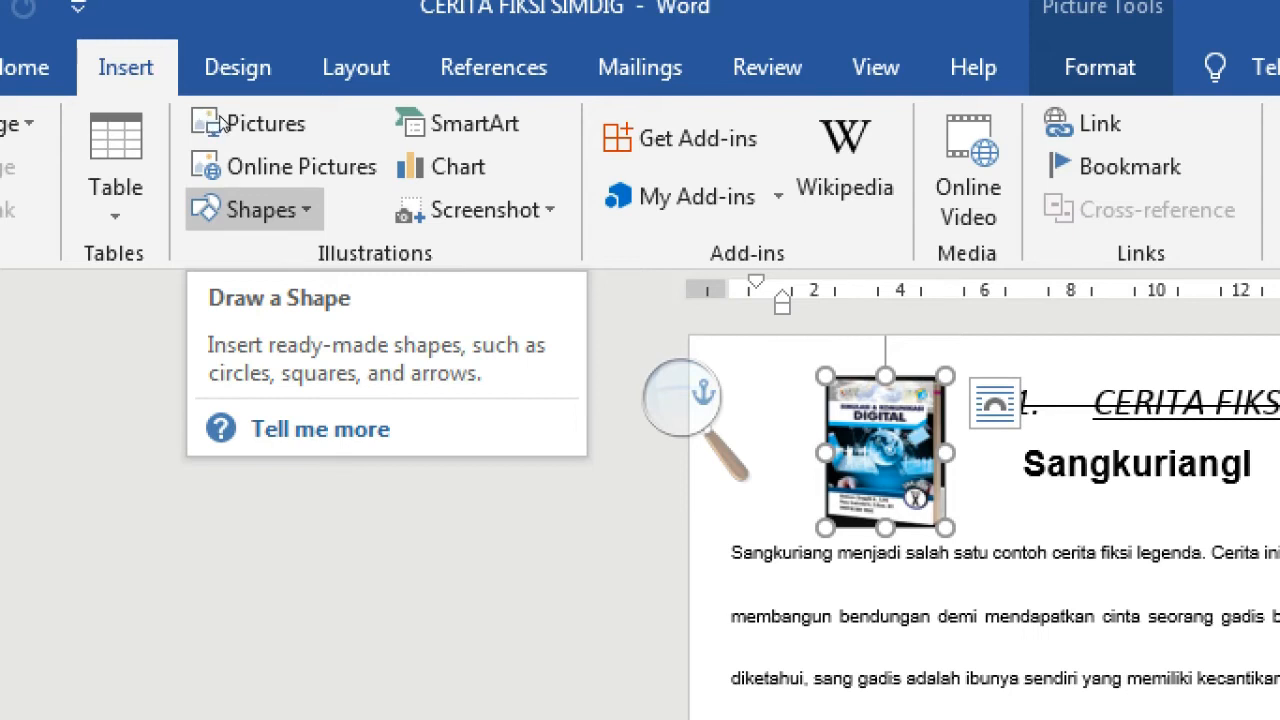
left_click(255, 209)
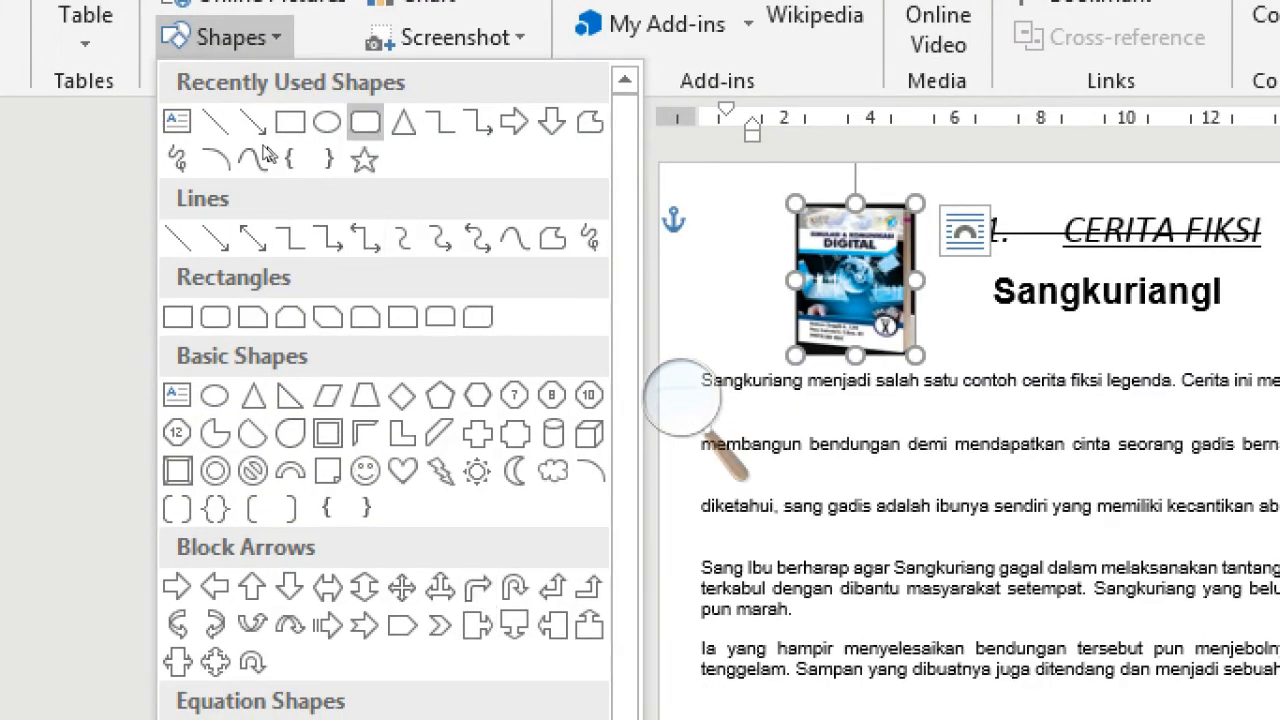
left_click(365, 160)
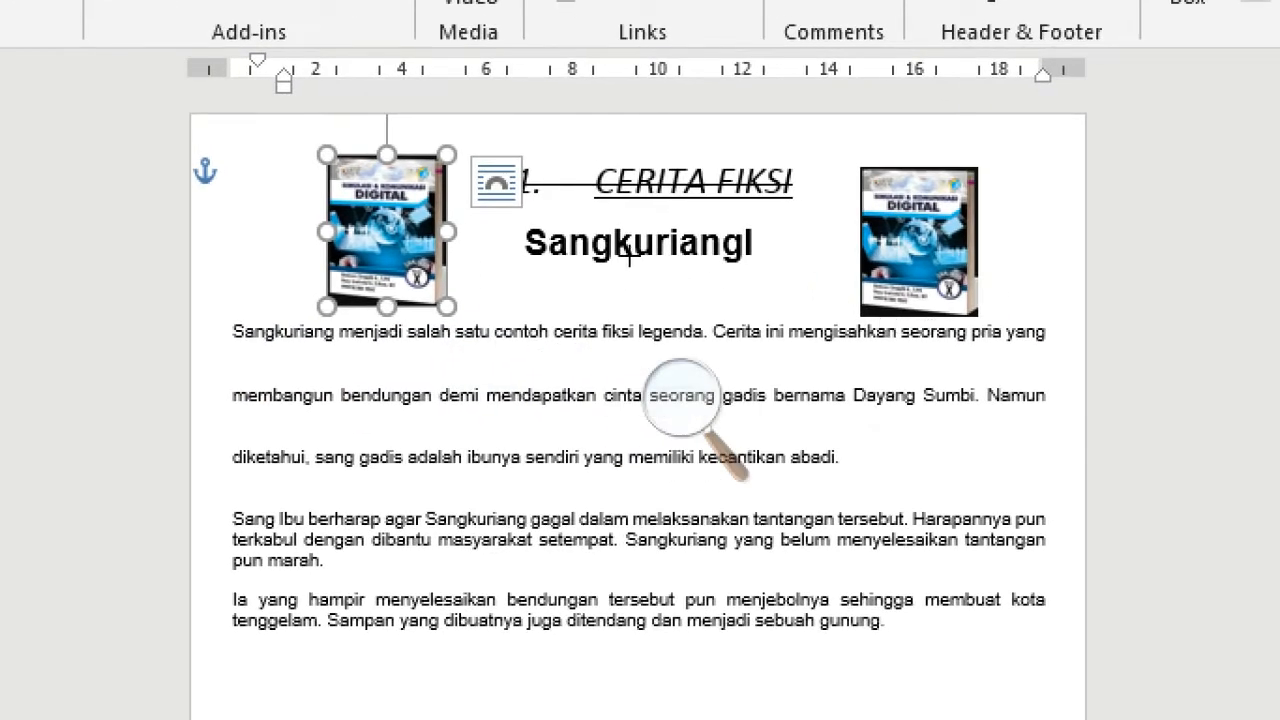
left_click_drag(638, 257, 666, 284)
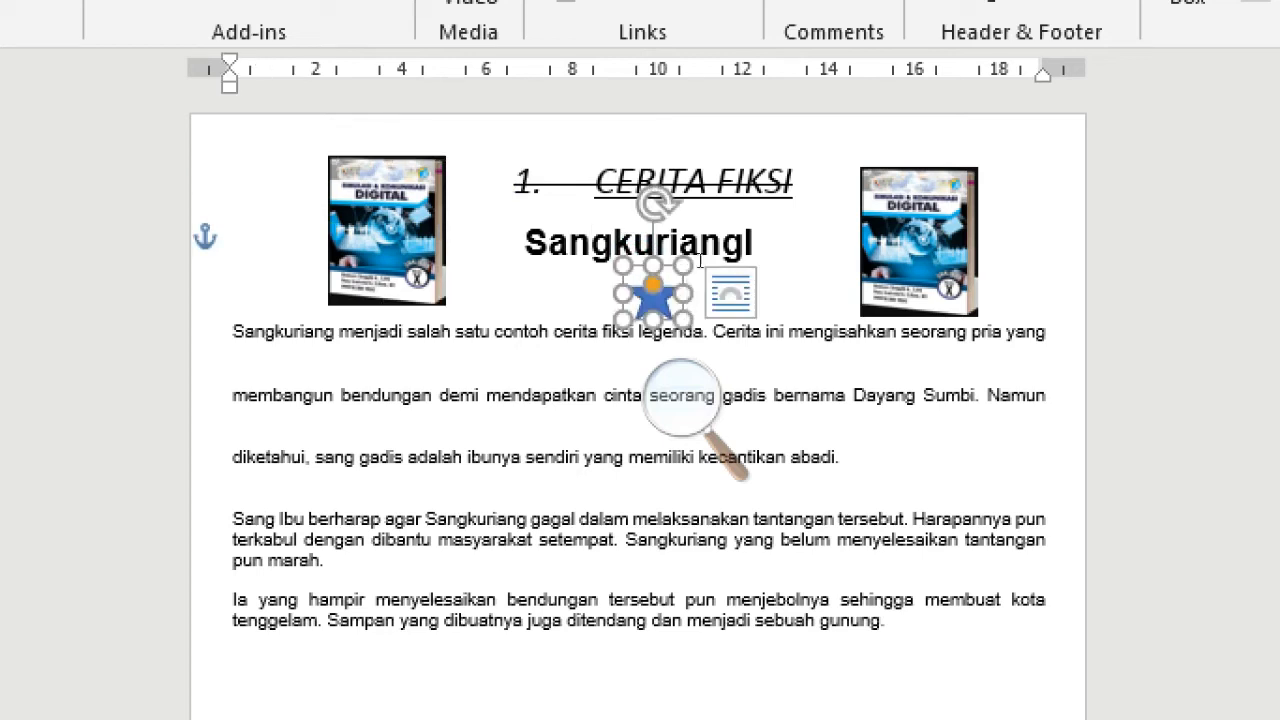
Step: Fill the star shape below the subtitle with standard yellow
left_click(681, 396)
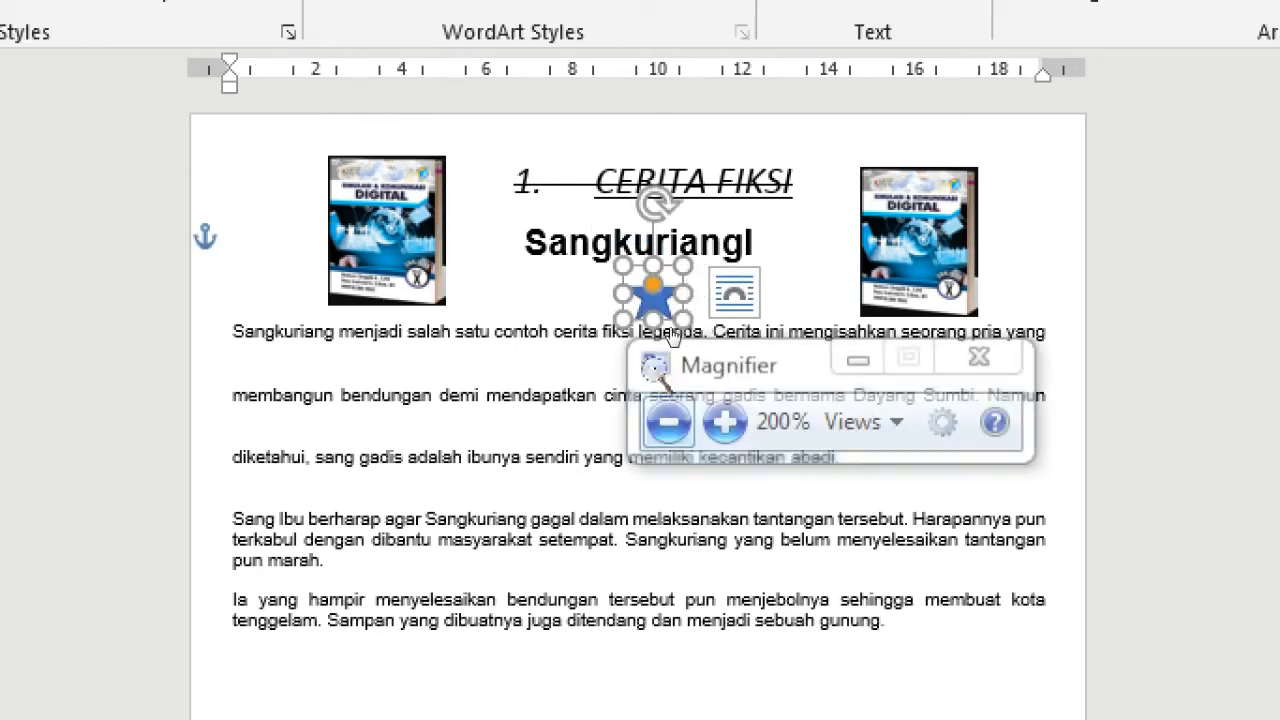
left_click(725, 421)
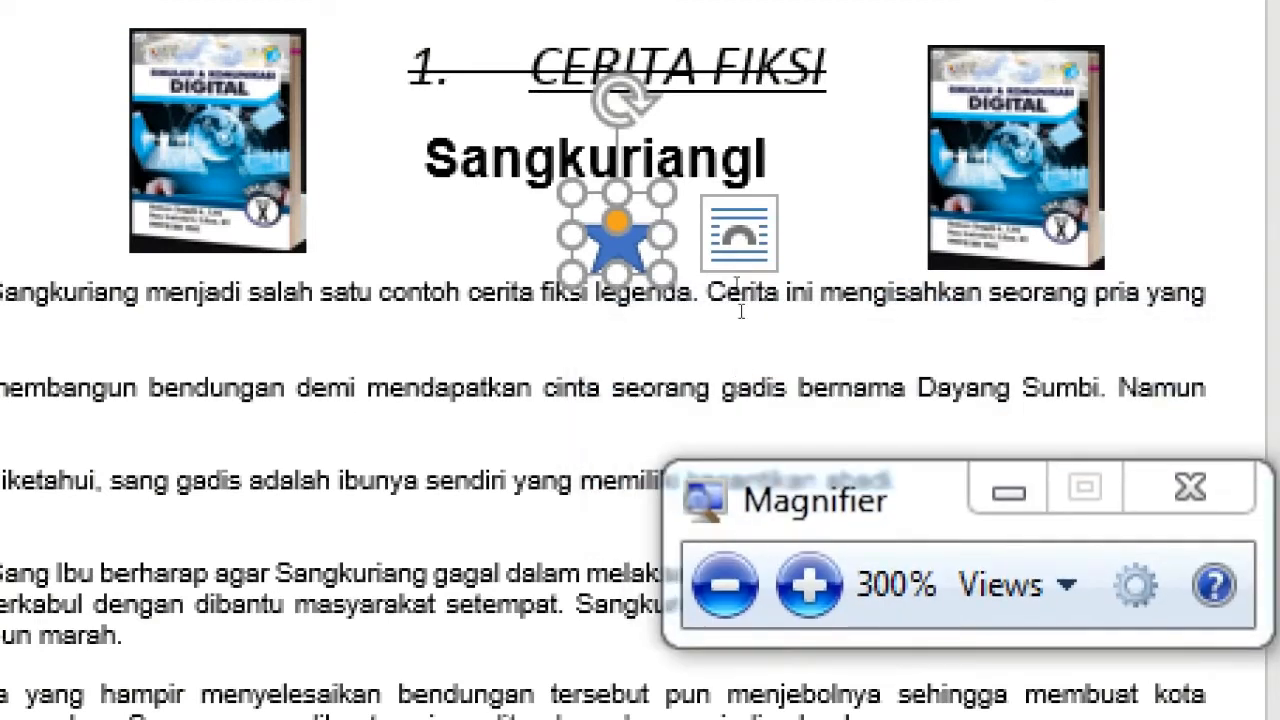
left_click(718, 266)
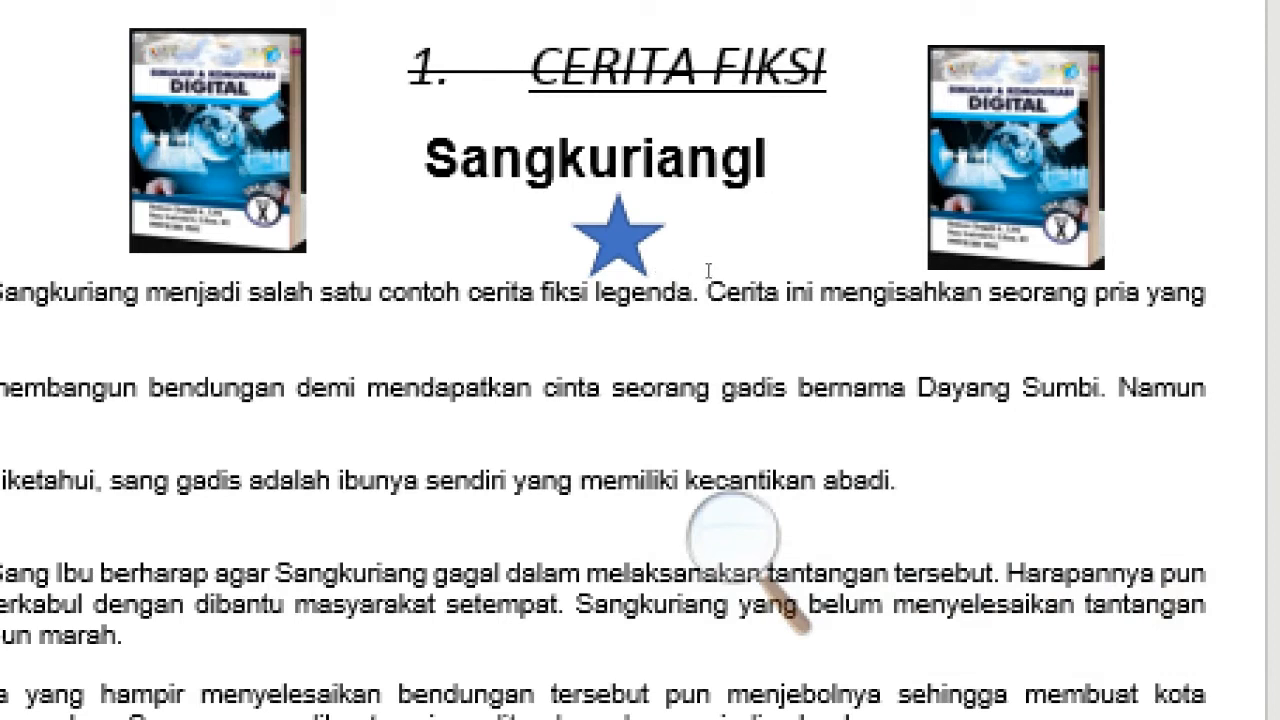
left_click(651, 270)
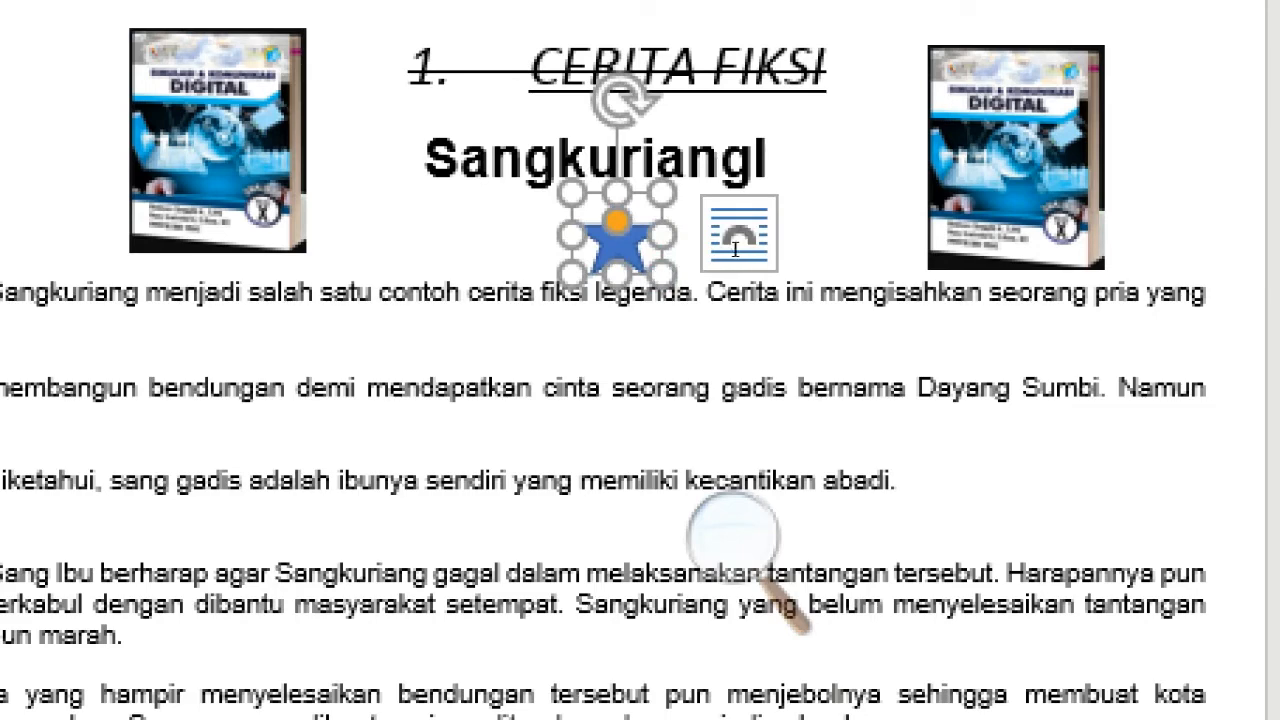
key("Escape")
left_click(655, 272)
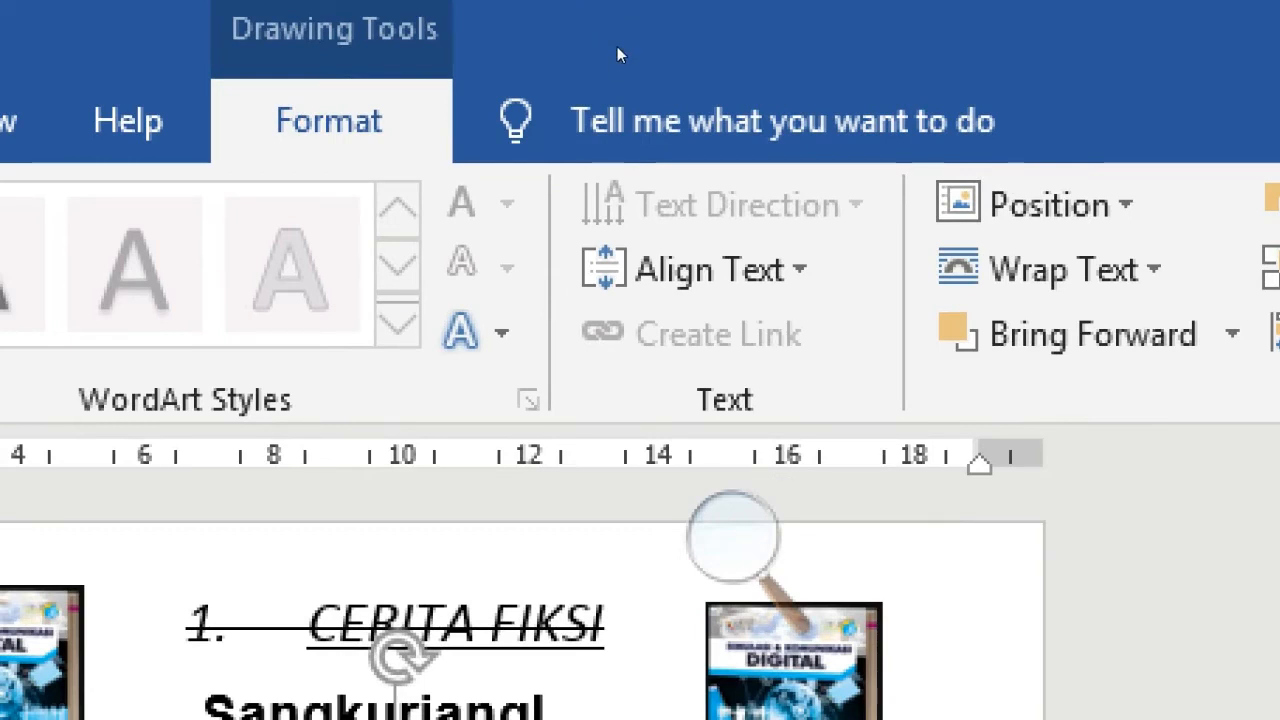
left_click(757, 202)
left_click(757, 203)
key("super+minus")
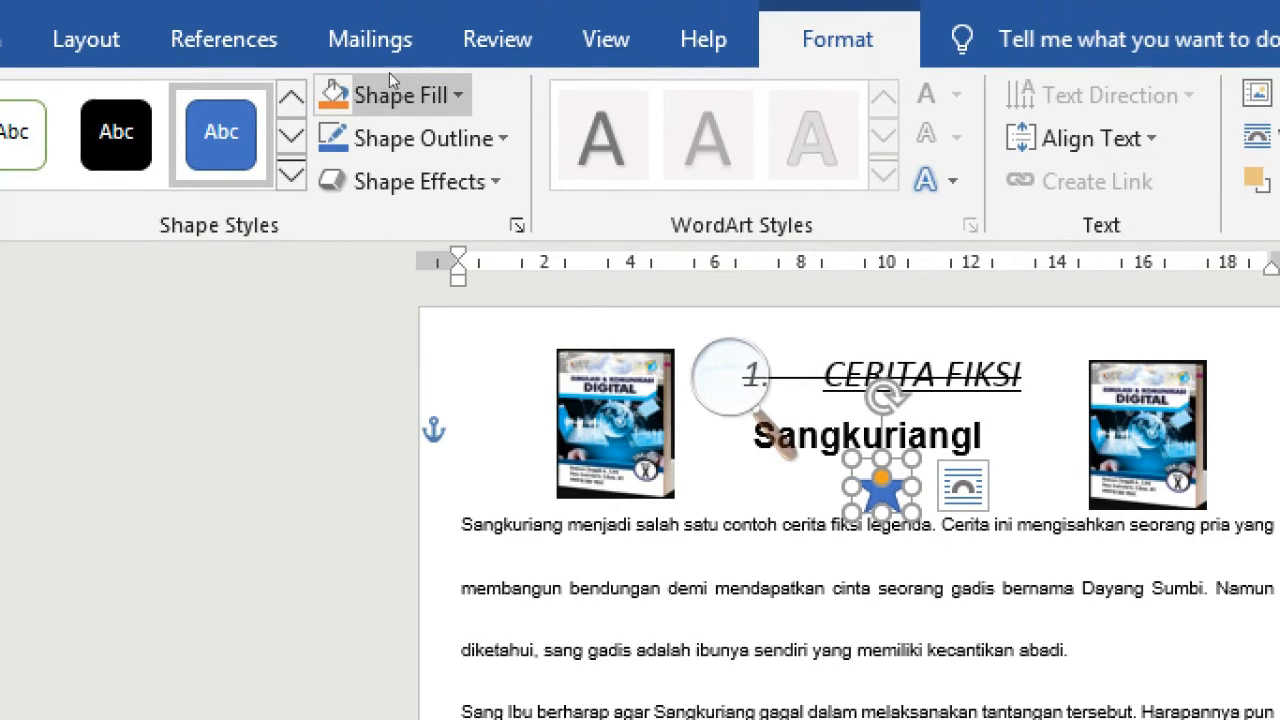
left_click(400, 88)
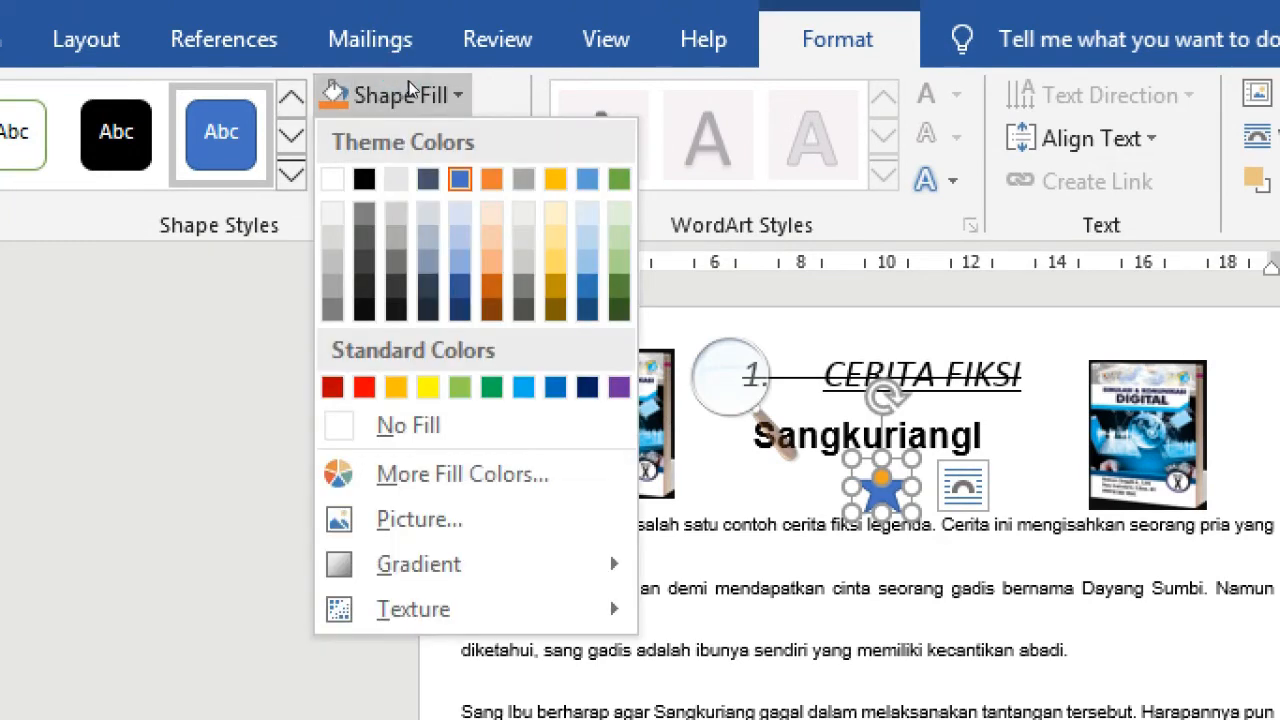
left_click(423, 218)
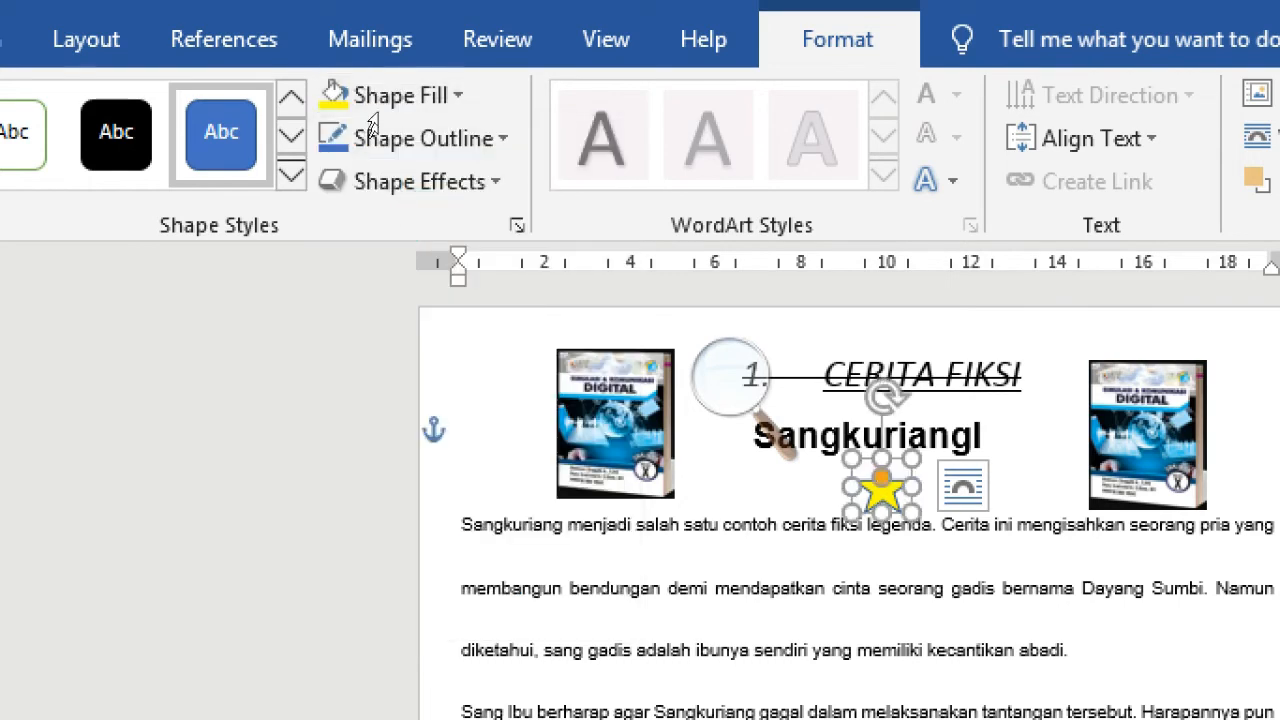
Step: Give the star shape a standard red outline and deselect it
left_click(415, 138)
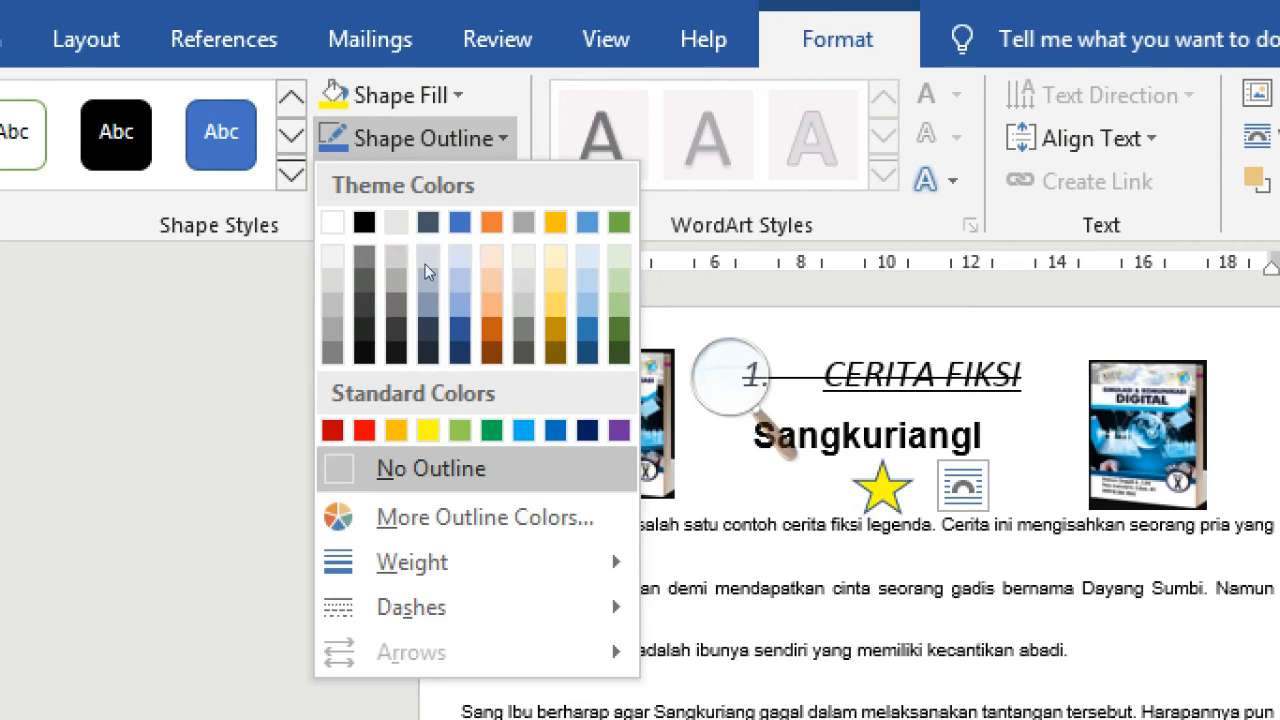
left_click(364, 430)
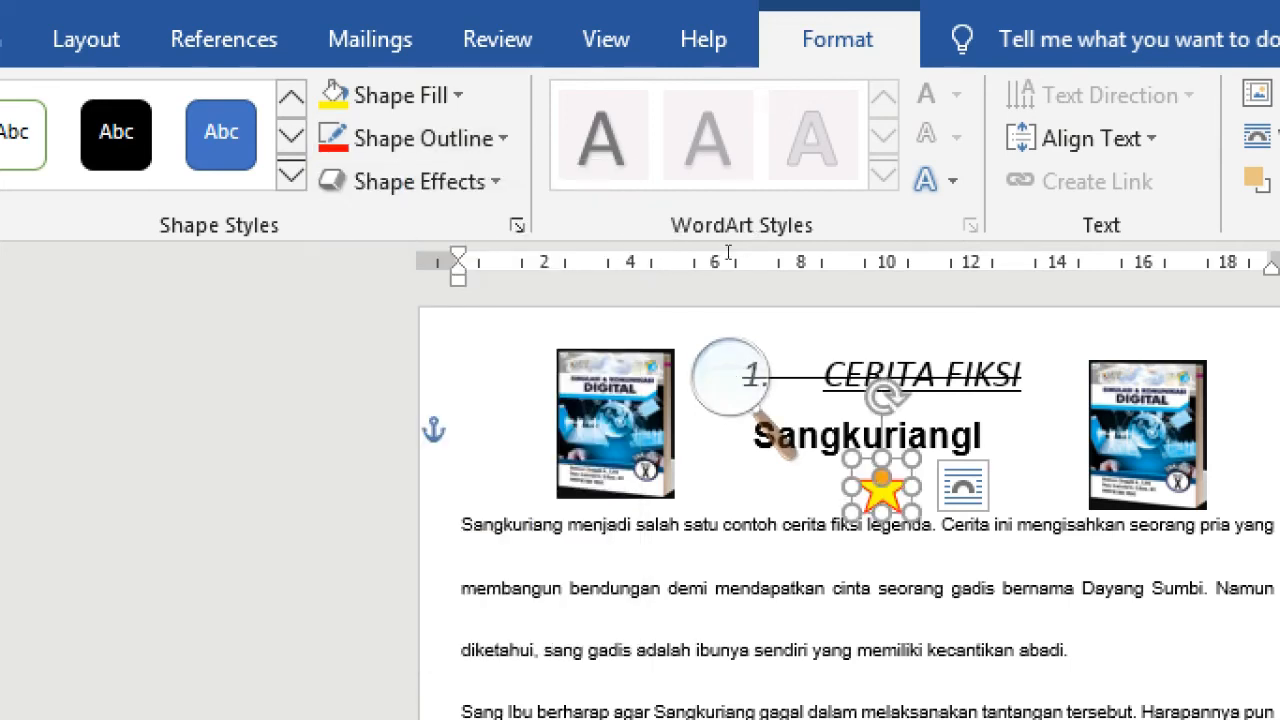
key("Escape")
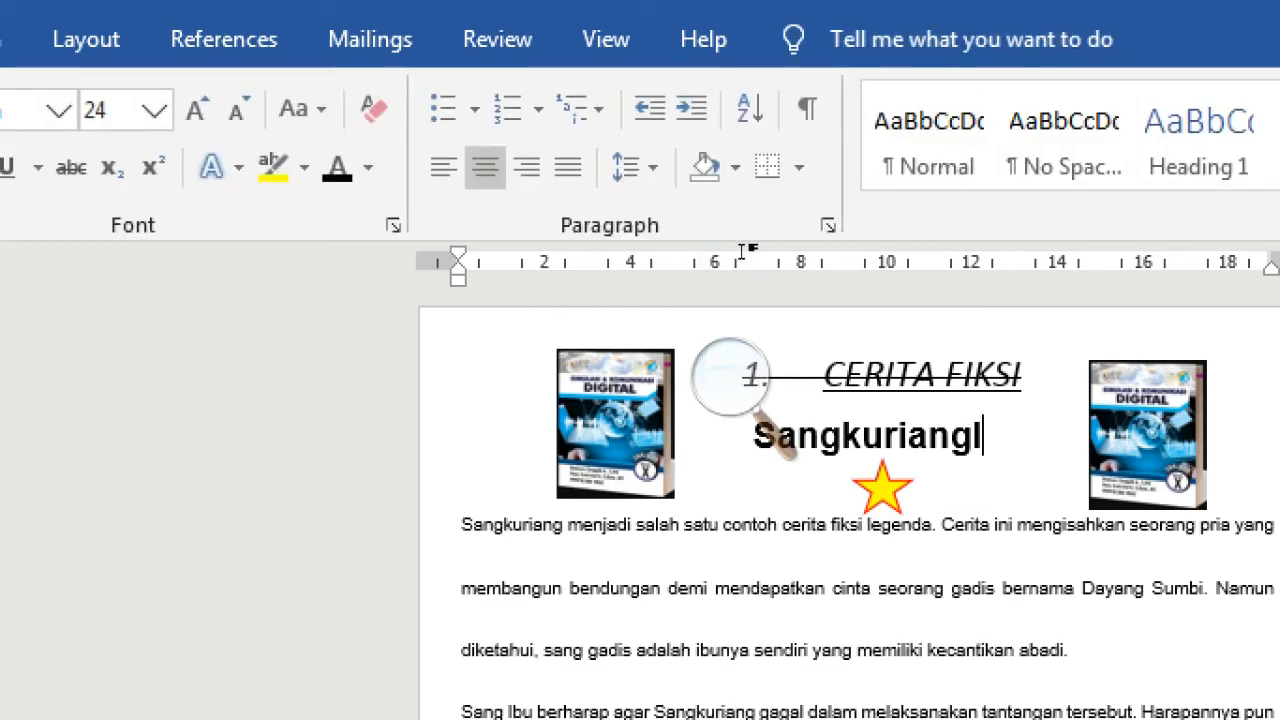
Step: Examine the Insert commands and the grid for choosing a new table's size, leaving the document without a table
left_click(728, 377)
left_click(718, 382)
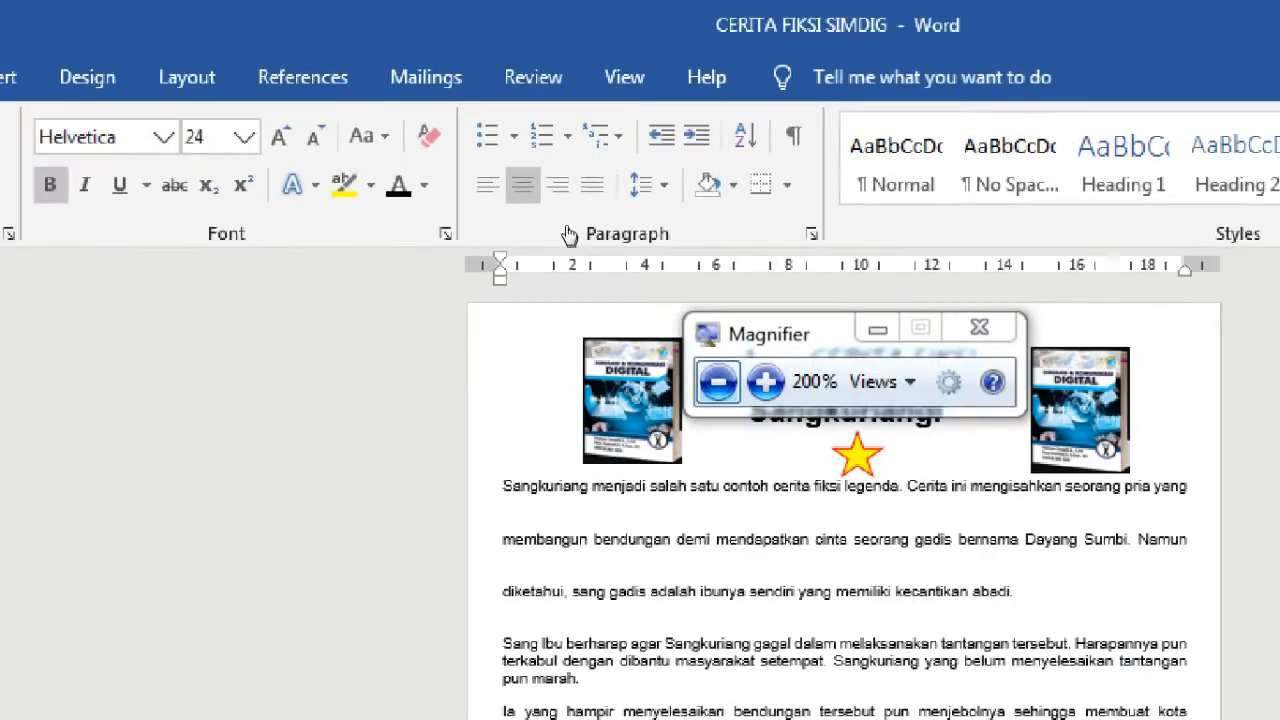
left_click_drag(615, 207, 770, 222)
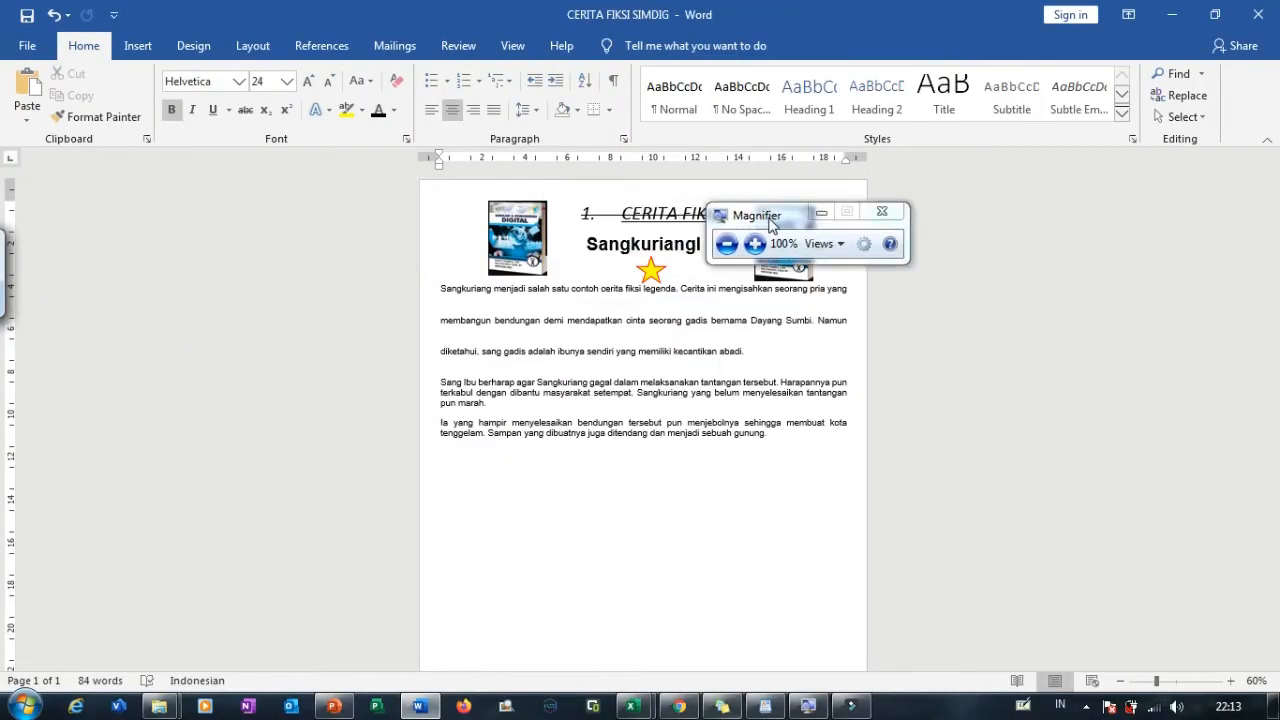
left_click(755, 243)
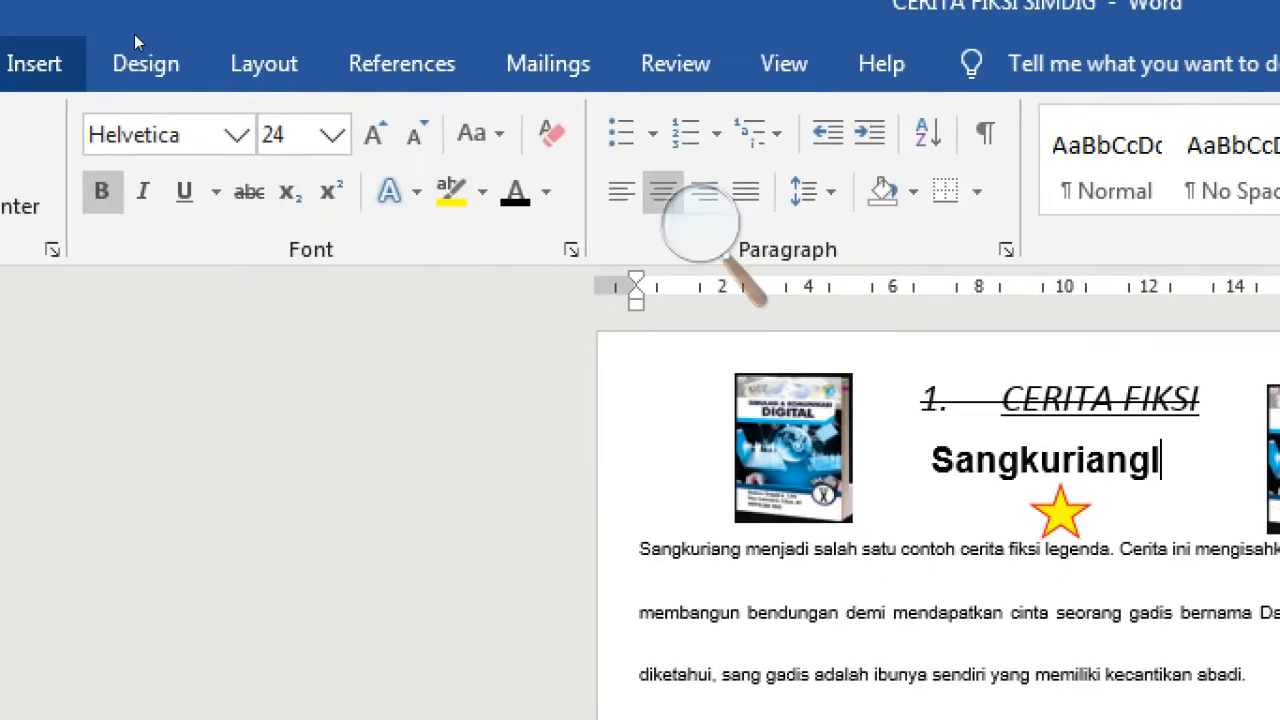
left_click(142, 40)
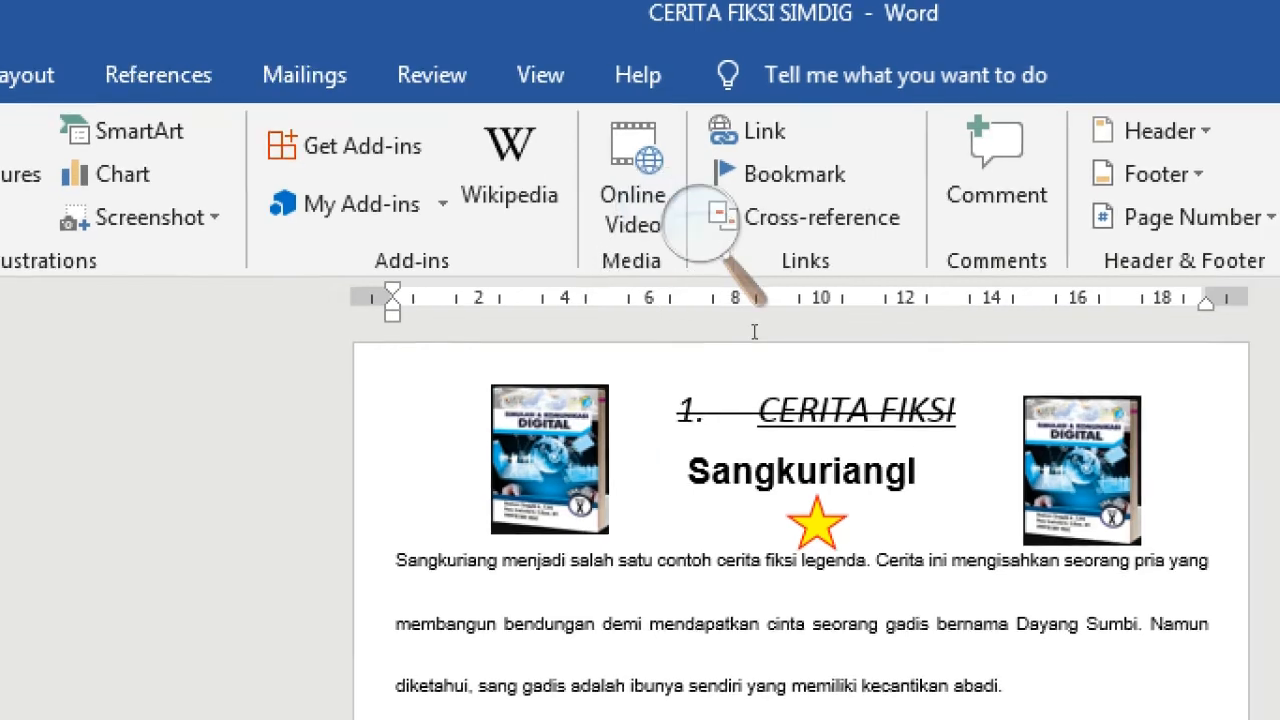
scroll(842, 560, "down", 2)
left_click(788, 390)
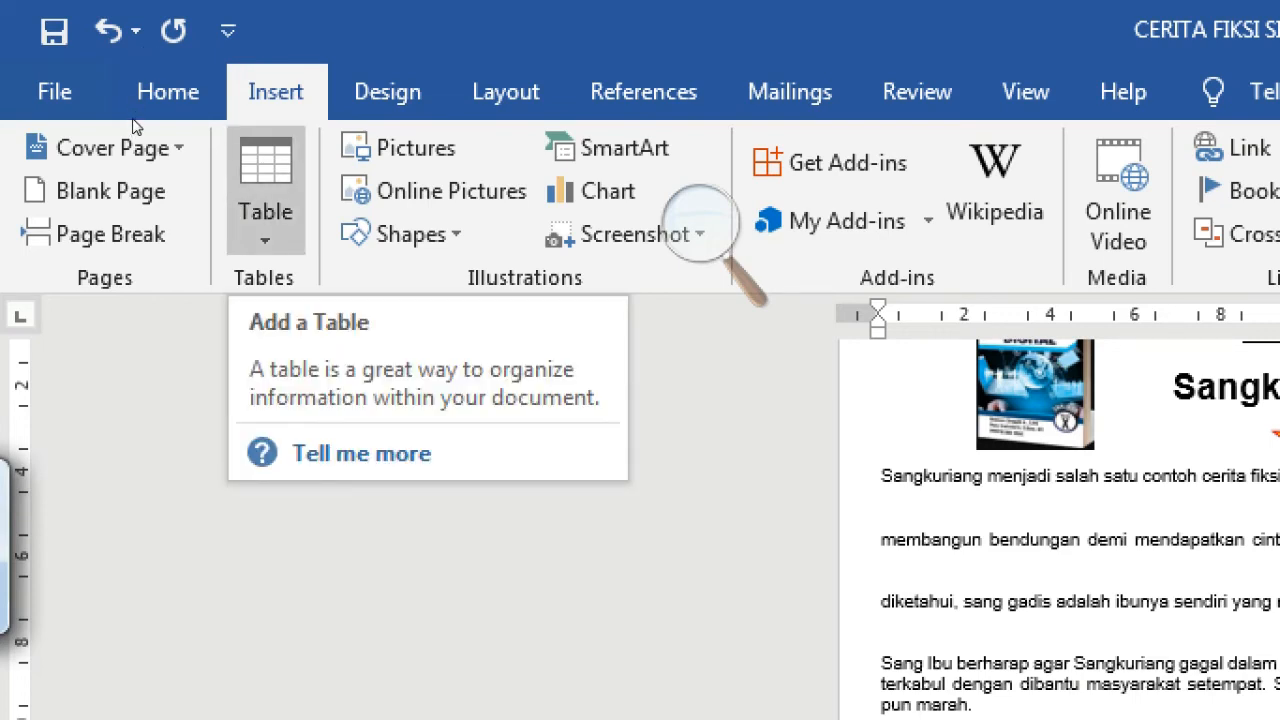
left_click(266, 236)
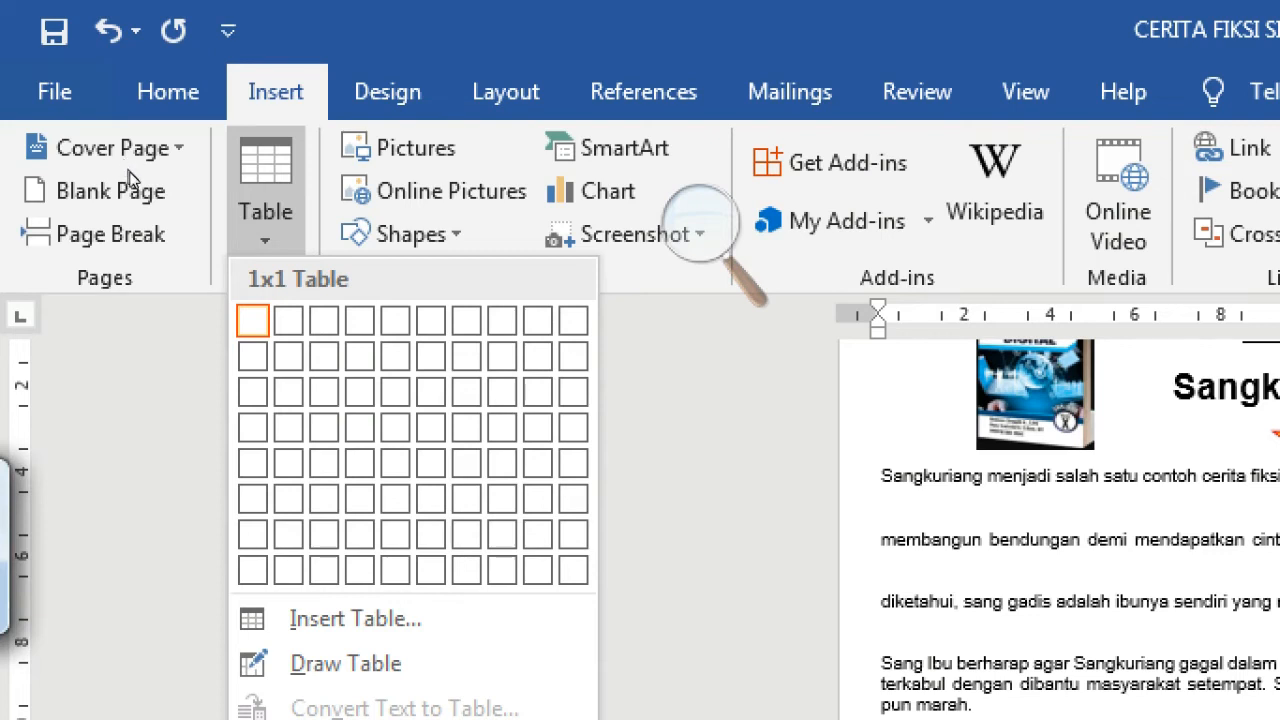
key("Escape")
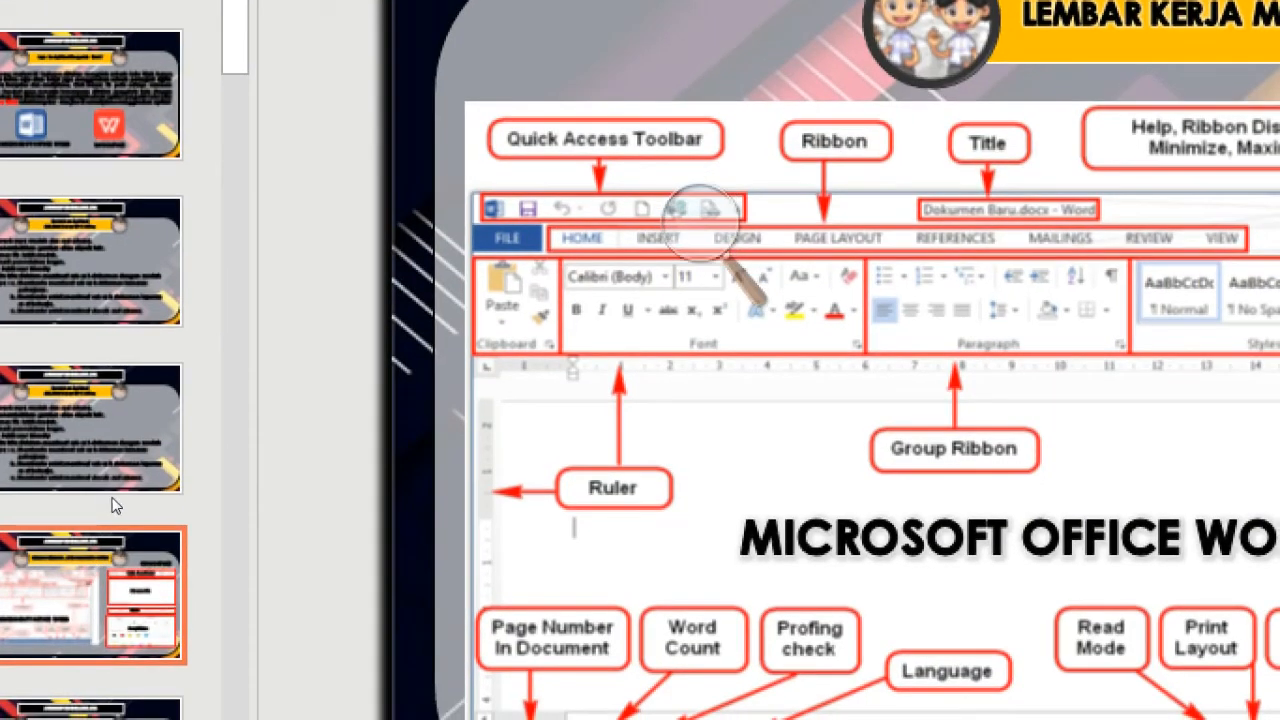
Step: In the PowerPoint presentation on word processing, browse the slide thumbnails and select slide 29
scroll(114, 498, "down", 3)
left_click(404, 361)
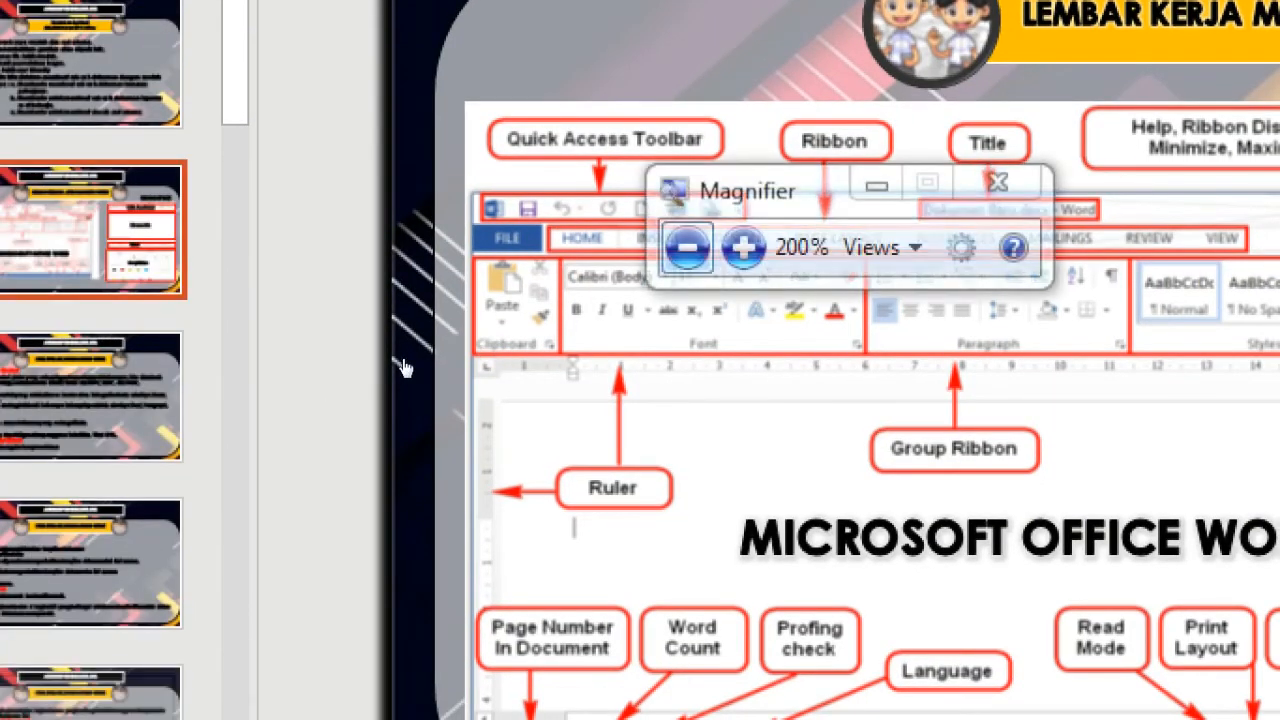
key("super+minus")
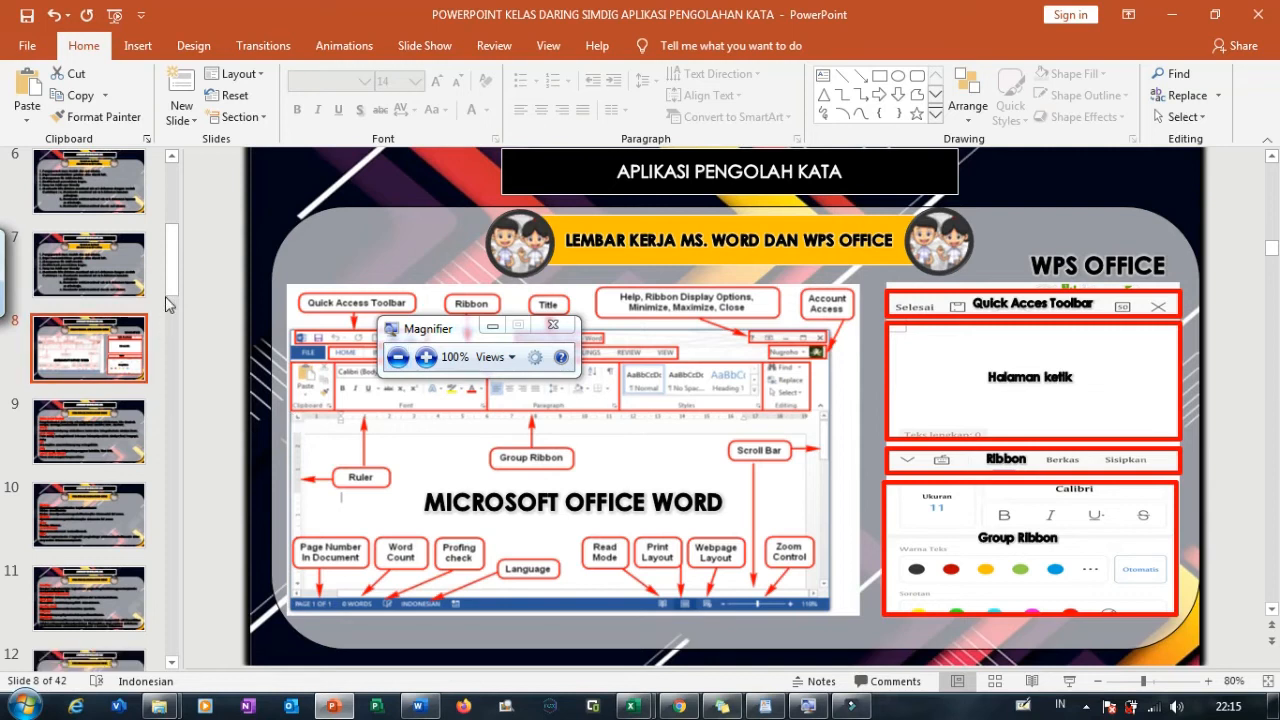
left_click_drag(172, 291, 172, 514)
left_click(64, 519)
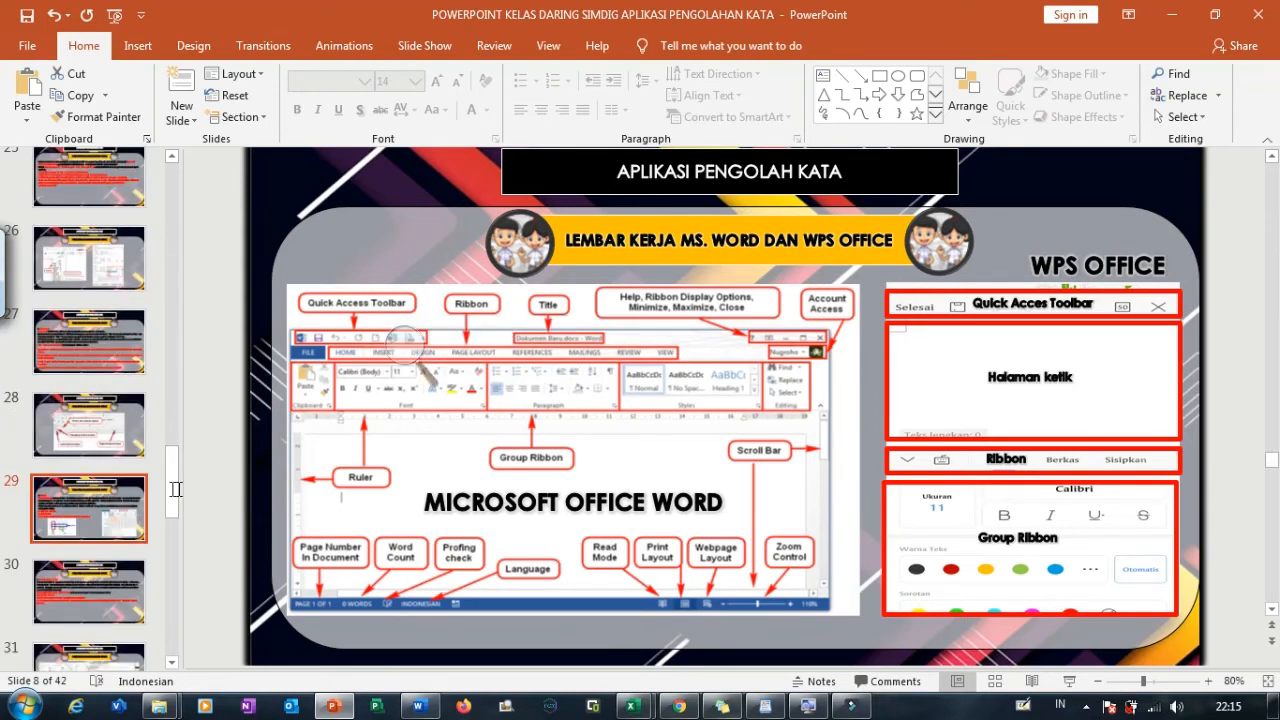
Step: Display slide 29 about tables, switch to the Word document, and insert a table of three columns and three rows below the last paragraph
left_click(124, 510)
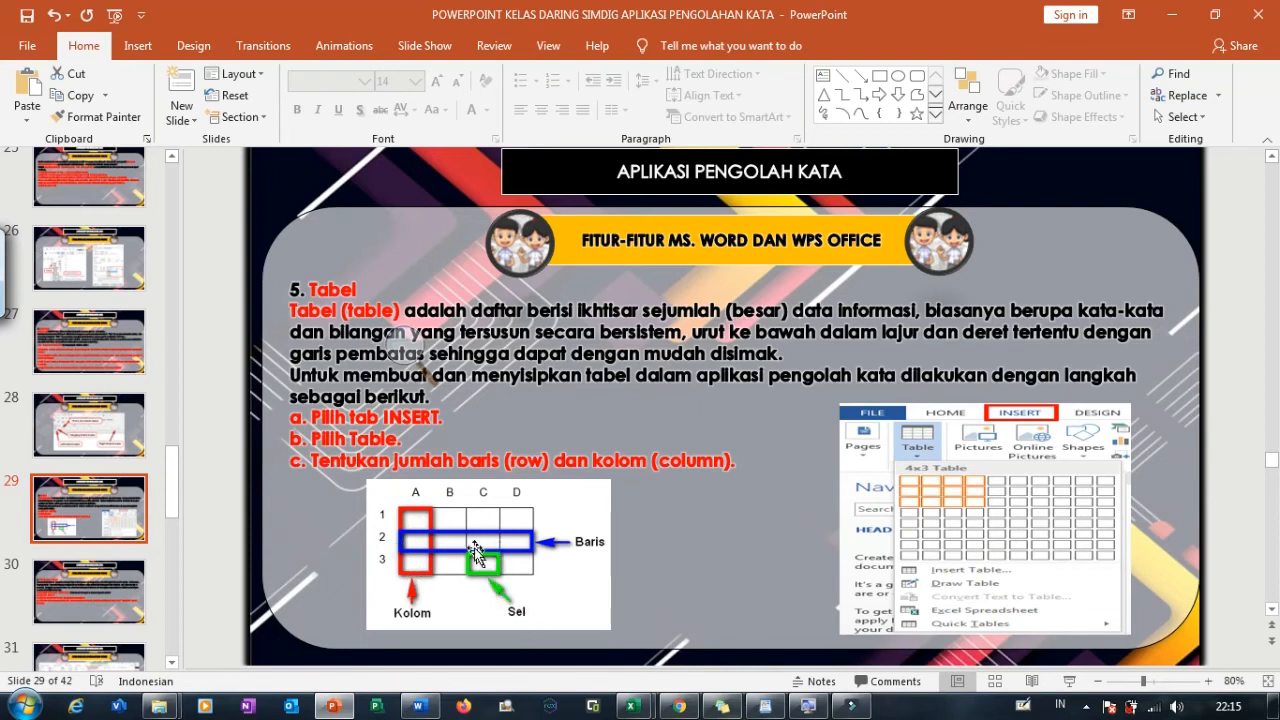
left_click(419, 706)
left_click(404, 345)
left_click(426, 357)
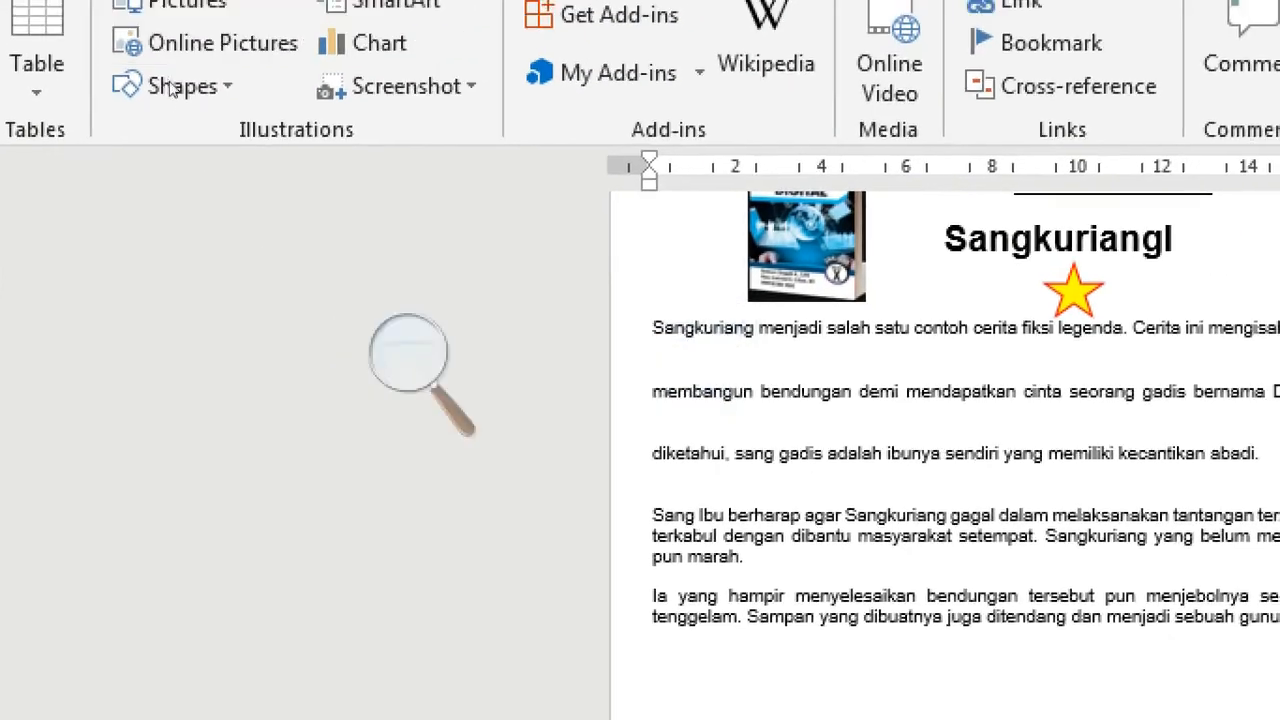
left_click(37, 64)
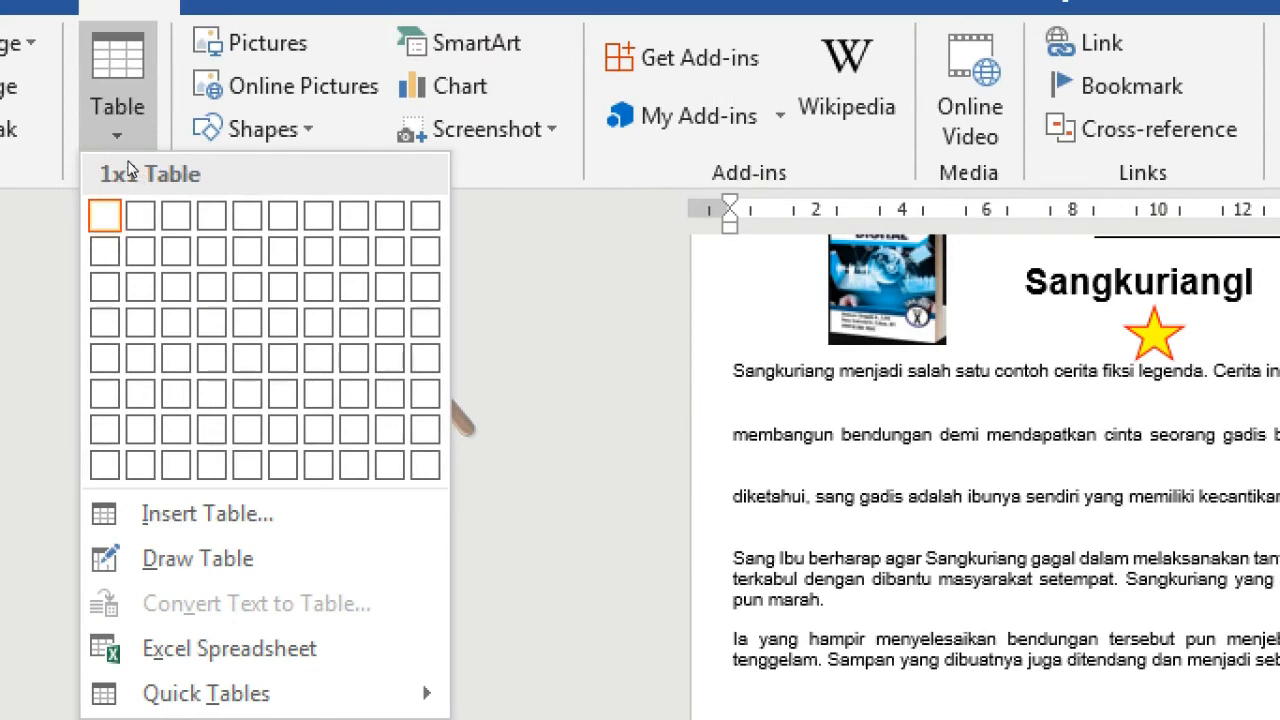
left_click(162, 205)
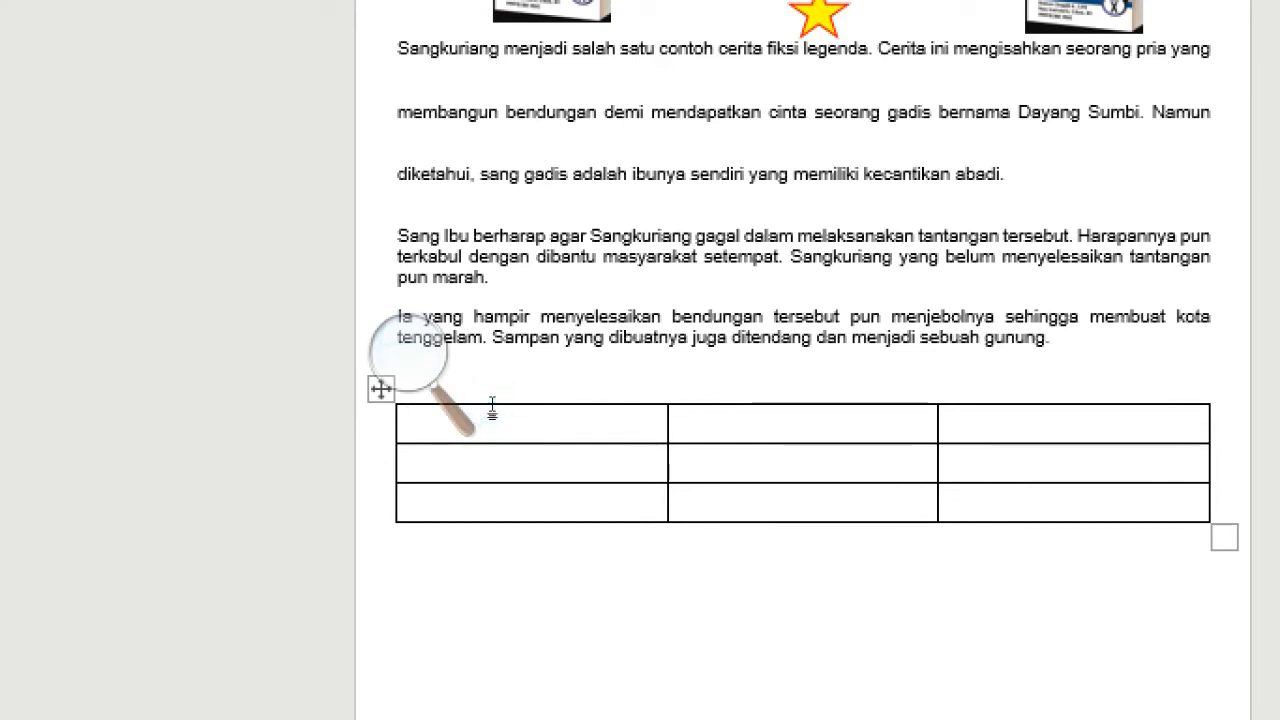
Step: Enter the column headings NO, NAMA and ABSEN in the first row of the new table
type("nO")
key("BackSpace")
key("BackSpace")
type("NO")
left_click(625, 401)
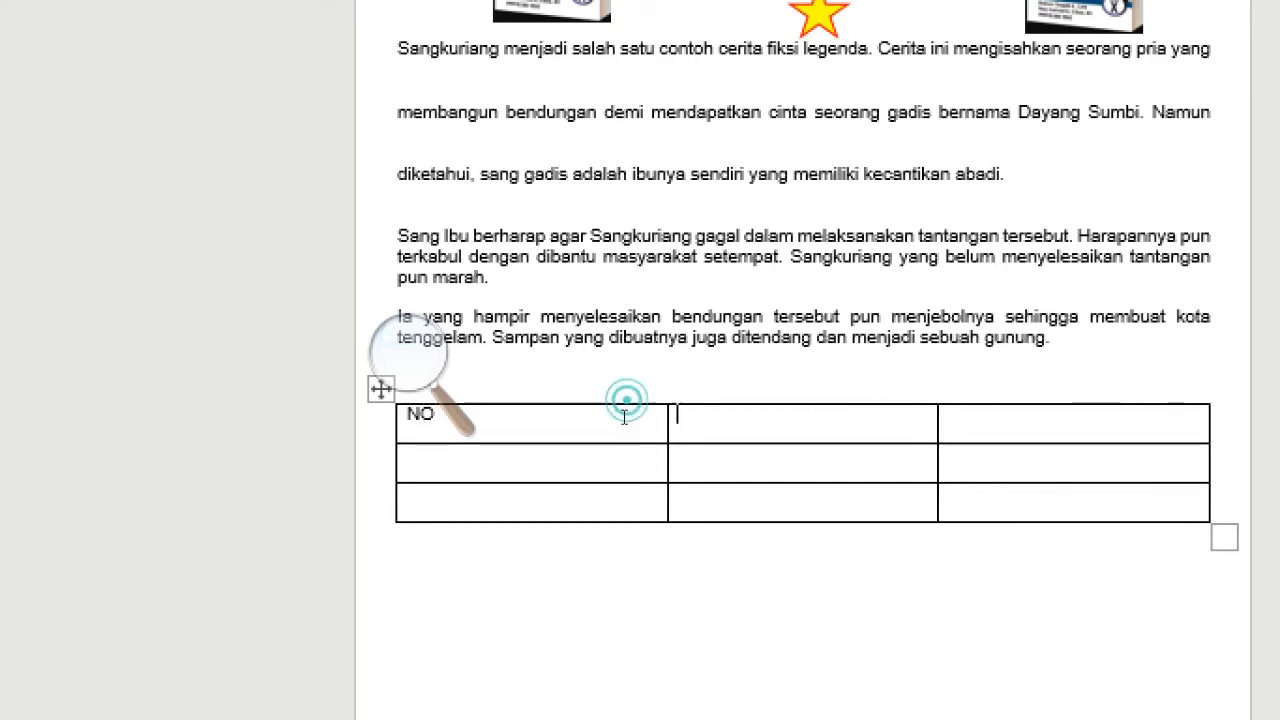
type("NAMA")
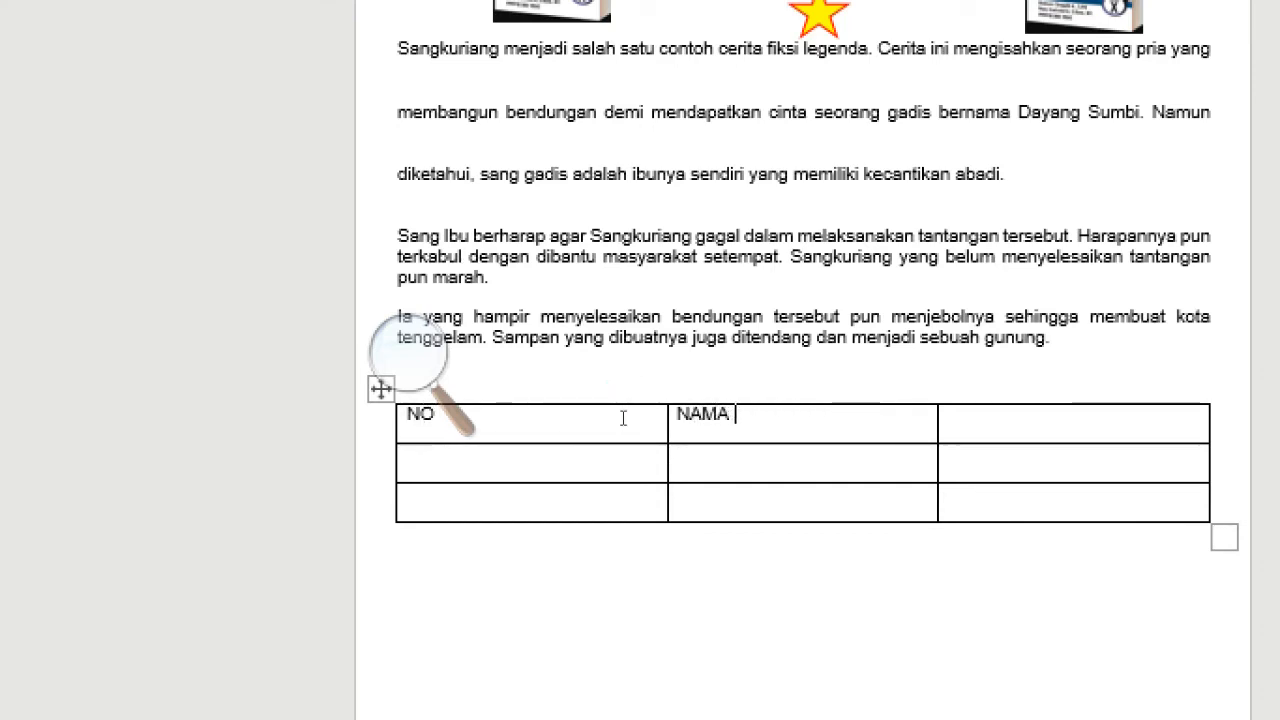
key("Tab")
type("ABSEN")
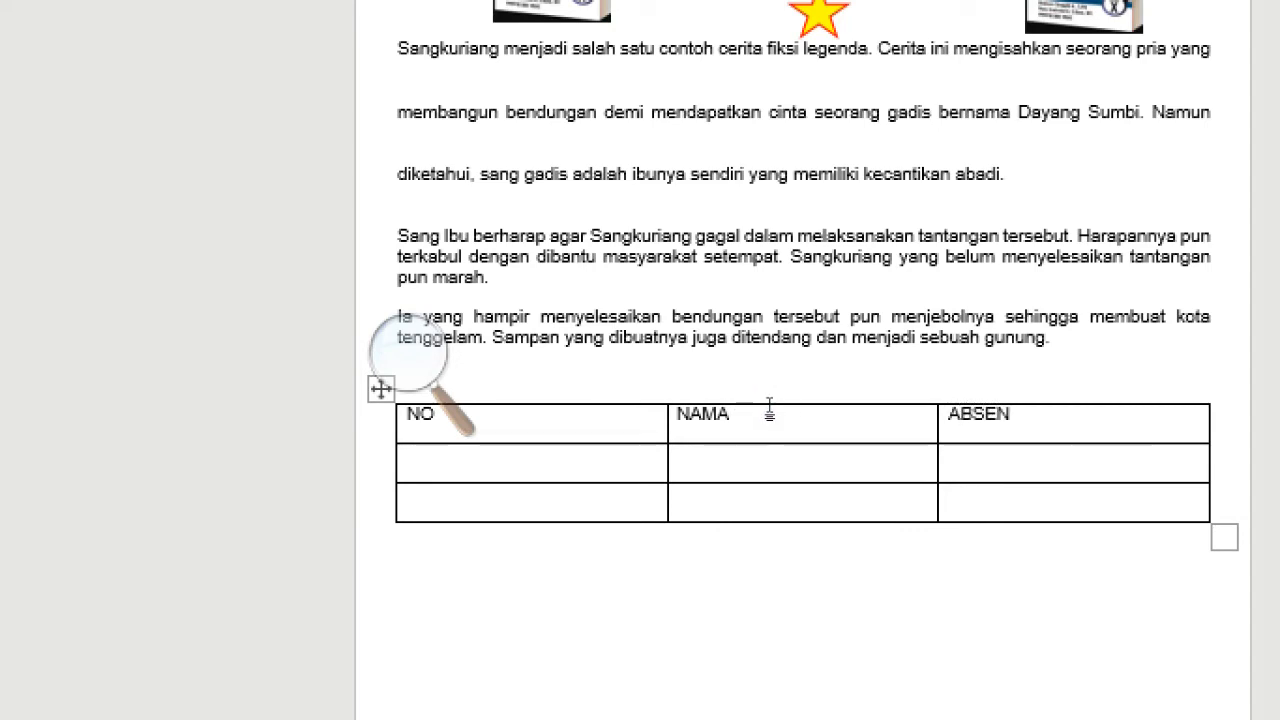
Step: Center the NO heading within its cell in the table's first row
scroll(718, 590, "down", 2)
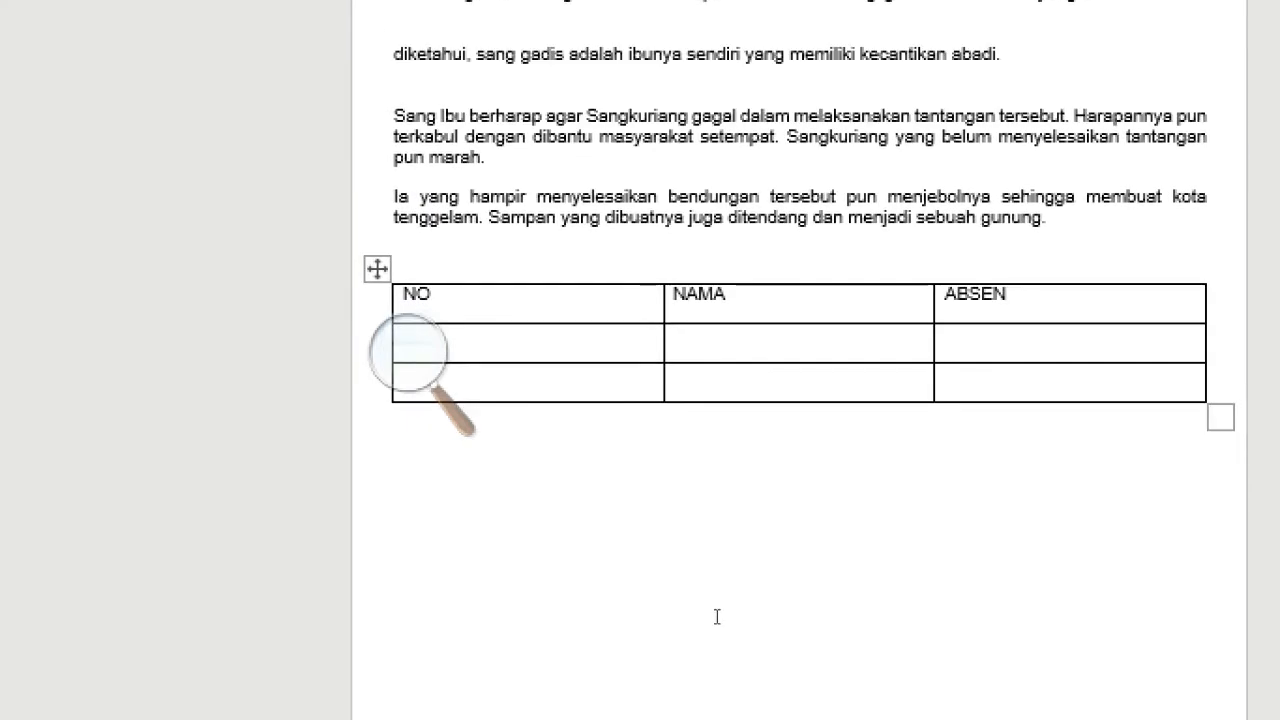
scroll(717, 617, "down", 1)
left_click(514, 394)
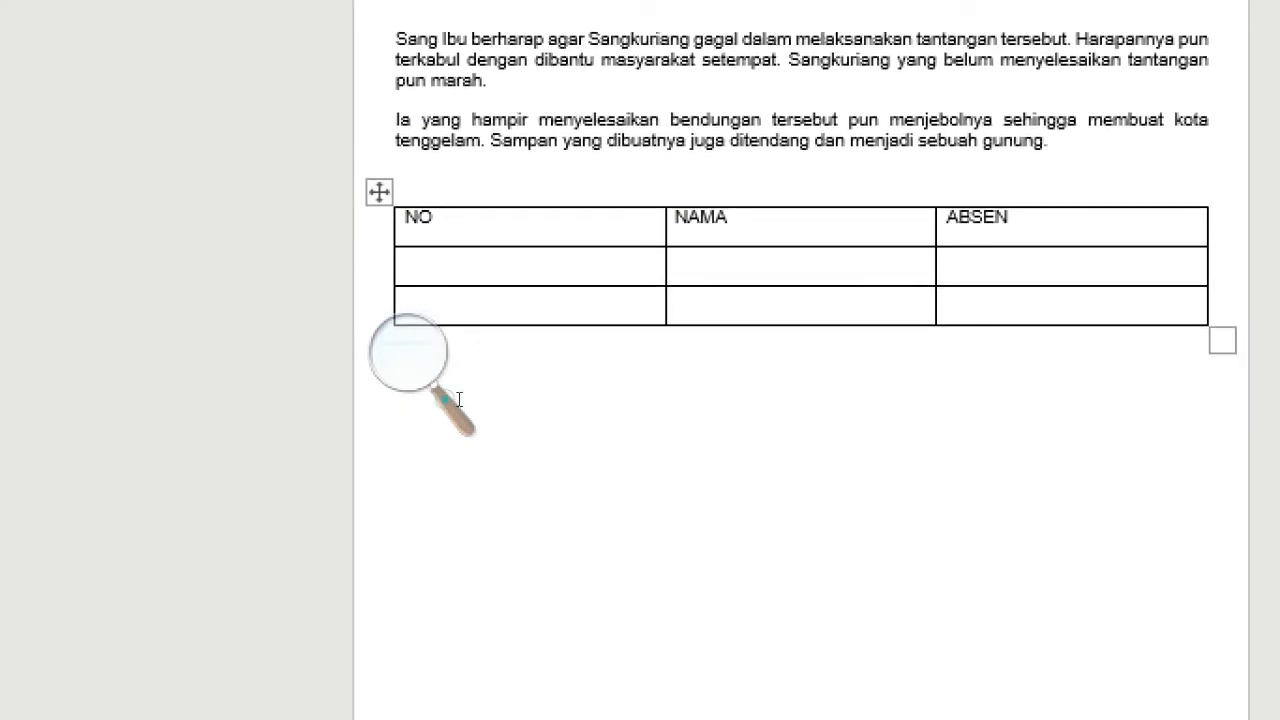
left_click_drag(446, 399, 480, 400)
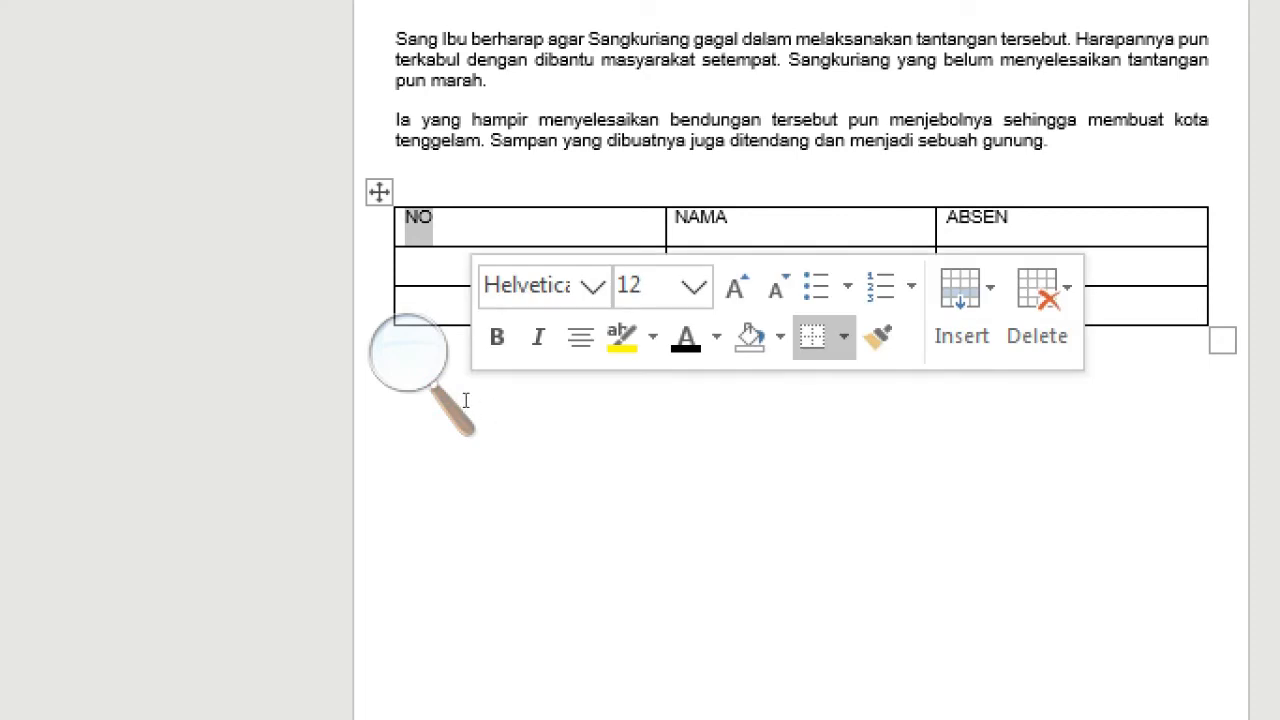
left_click(465, 400)
left_click(498, 404)
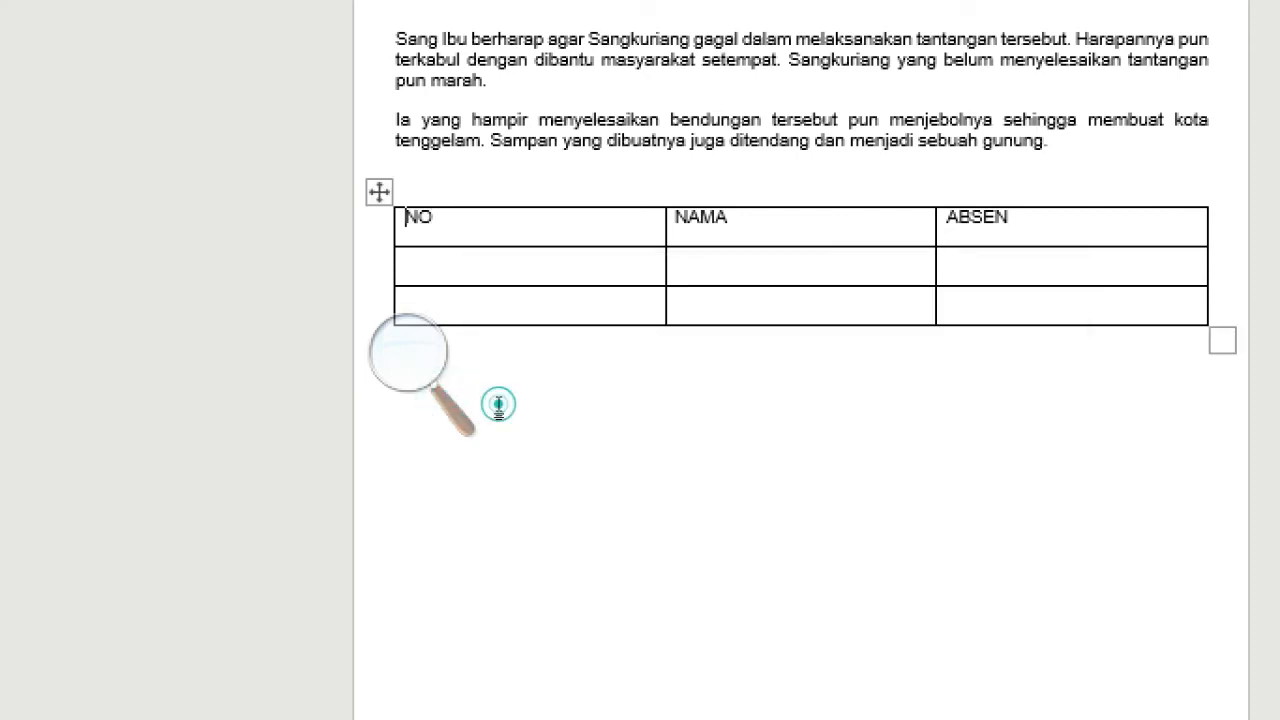
double_click(509, 400)
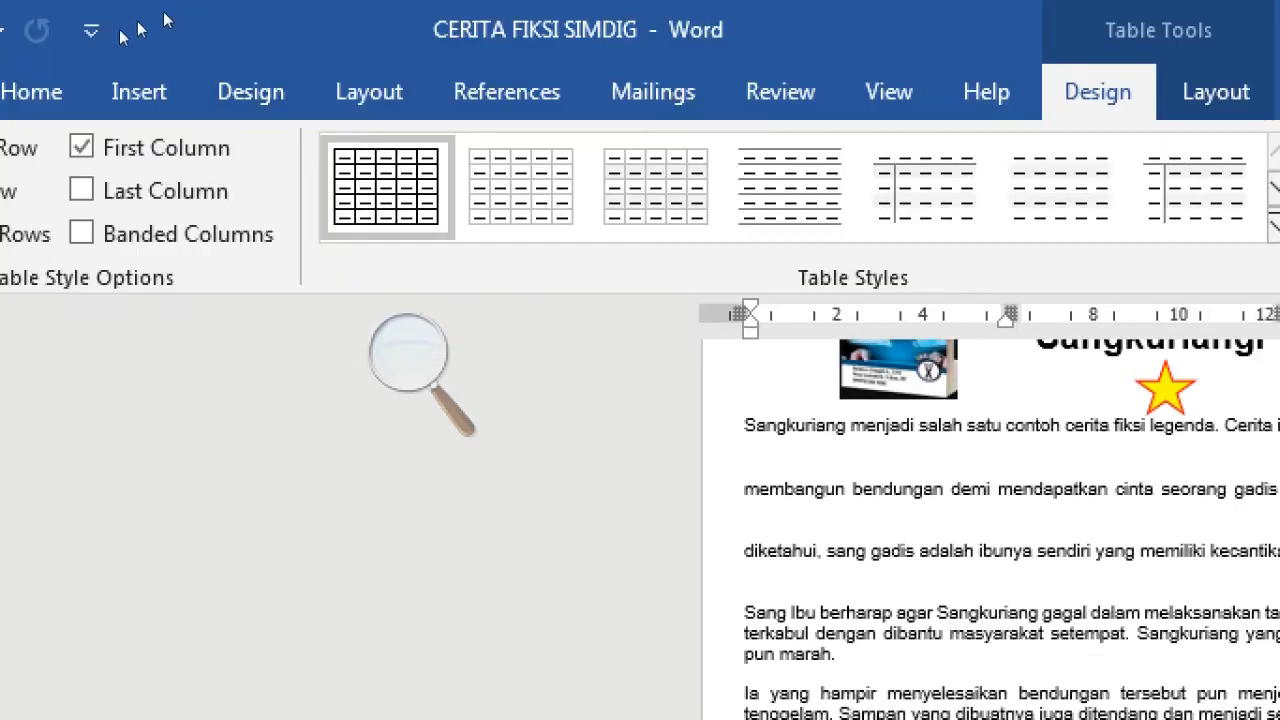
left_click(122, 78)
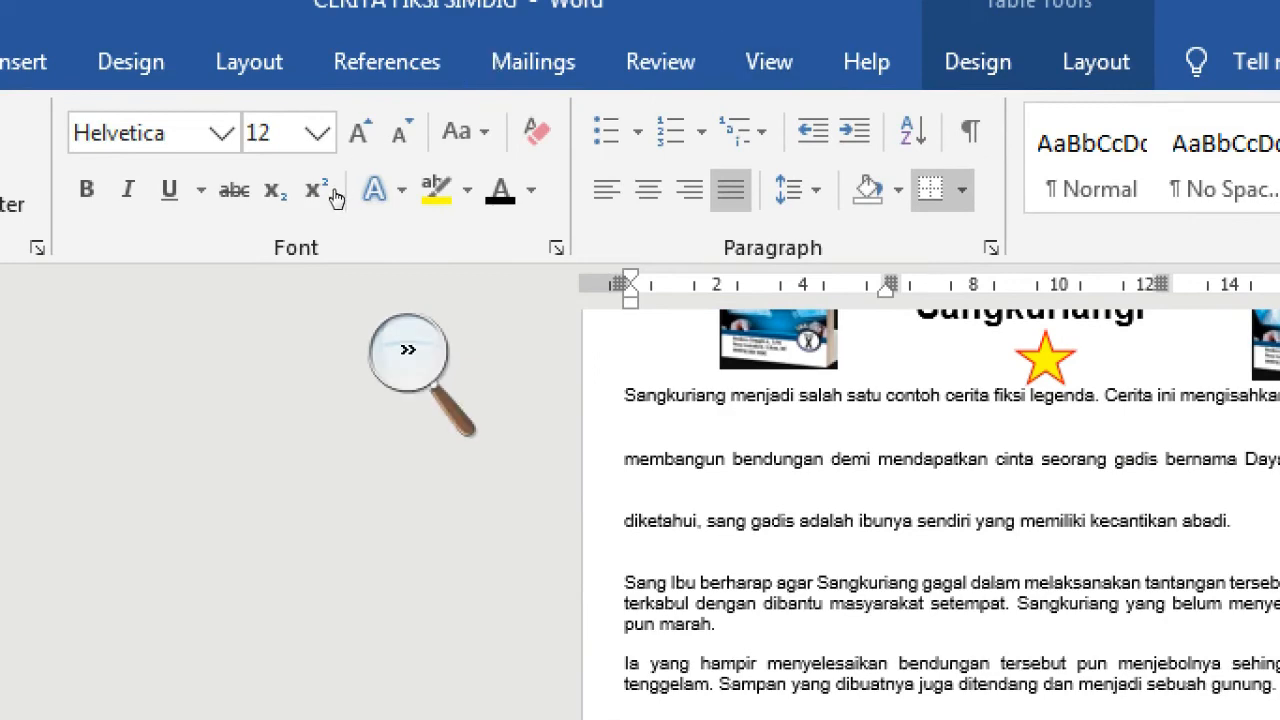
left_click(410, 352)
key("super+plus")
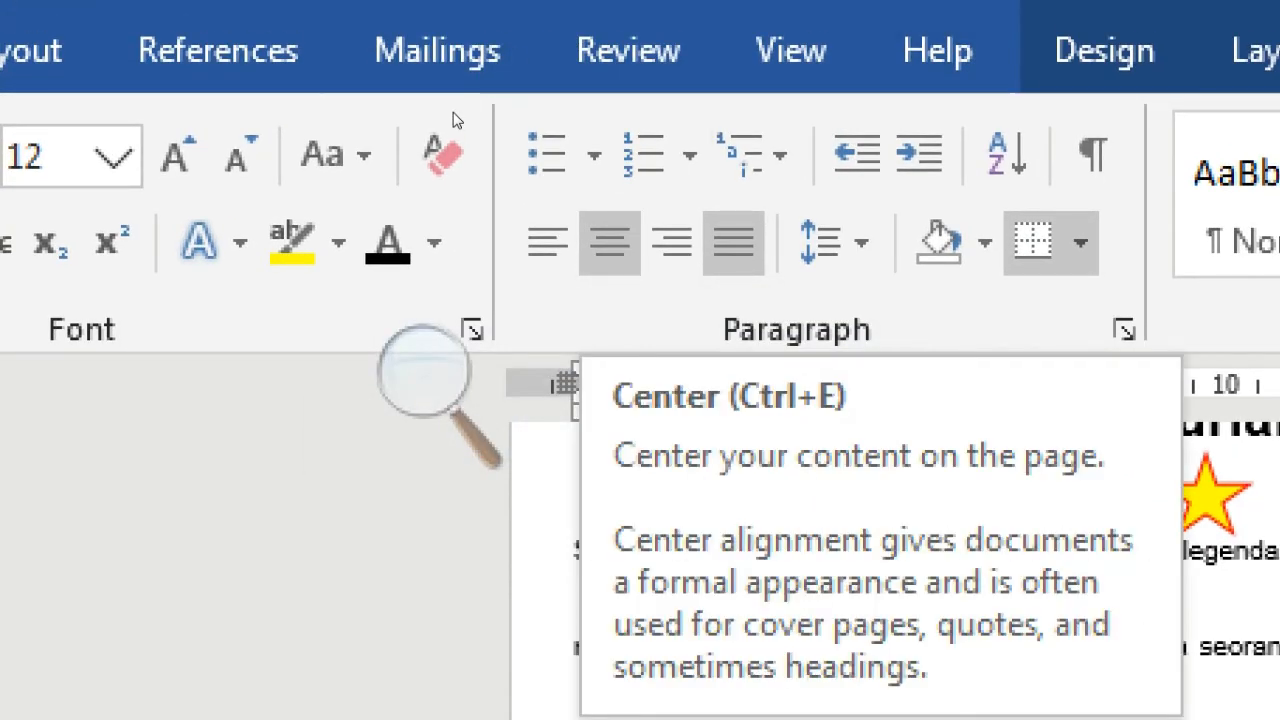
left_click(609, 243)
left_click(424, 370)
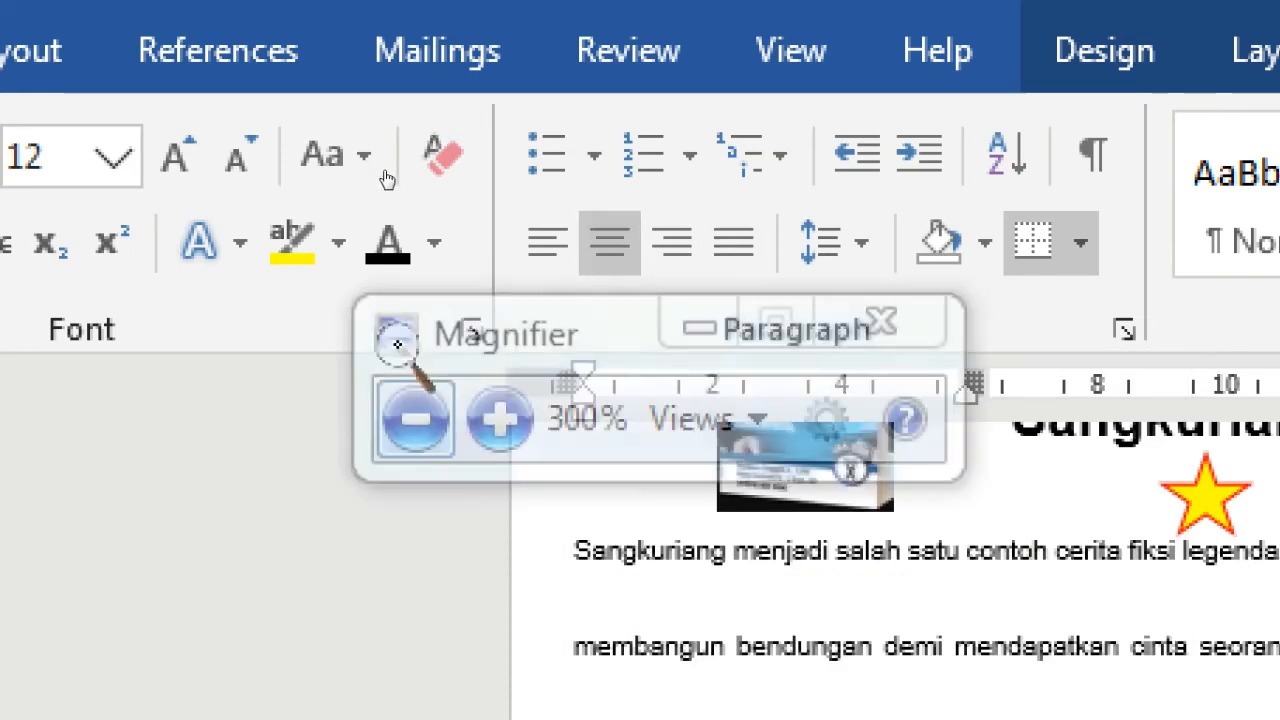
left_click(414, 419)
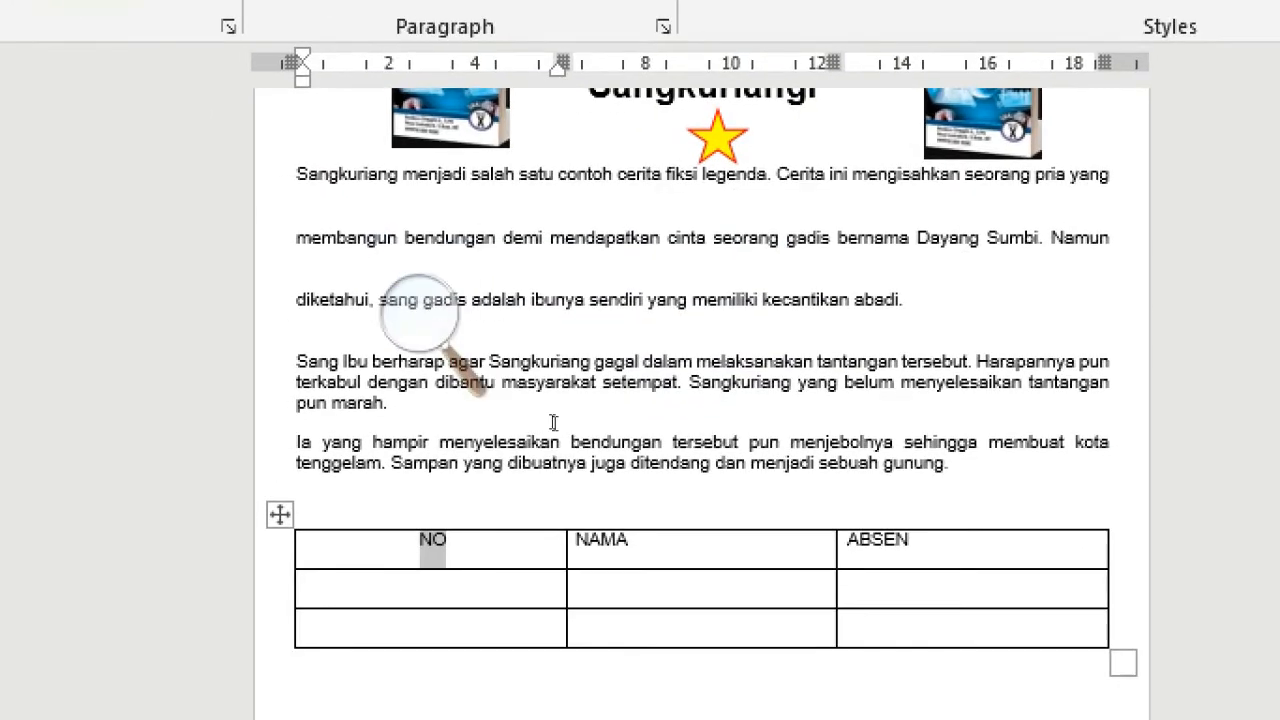
Step: Center the NAMA and ABSEN headings in their cells and deselect them
left_click(529, 402)
left_click_drag(501, 398, 522, 402)
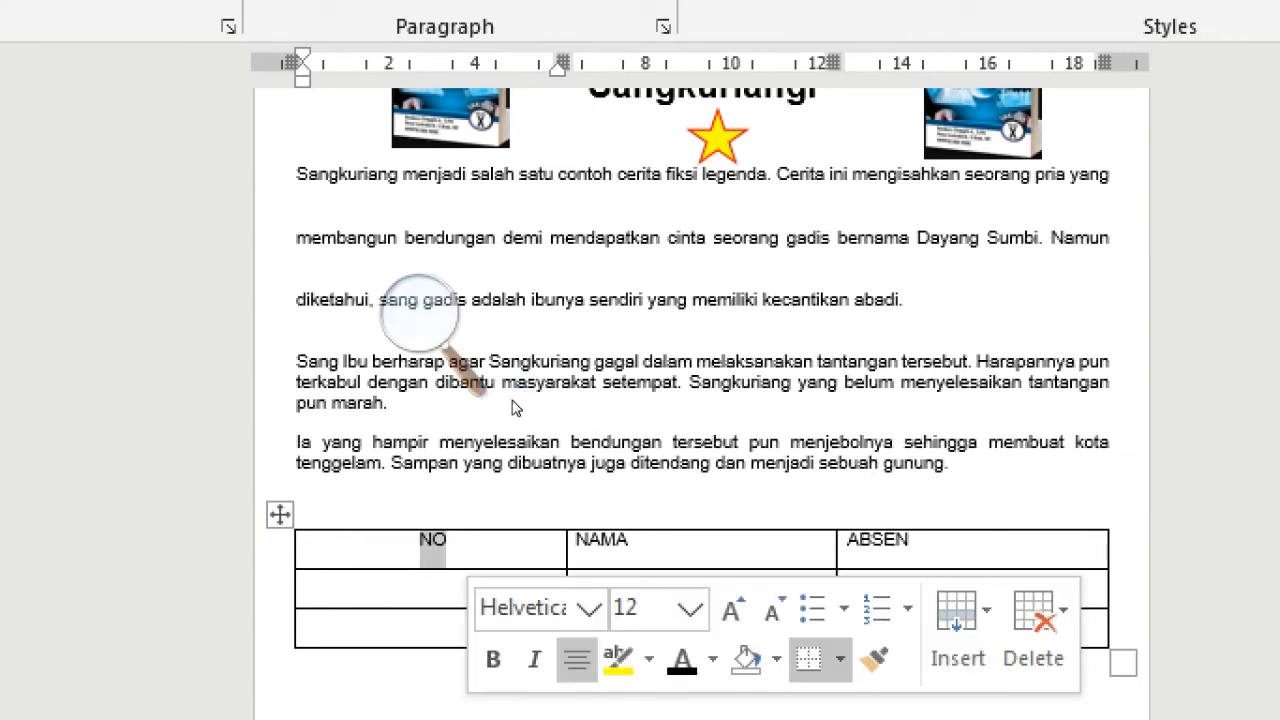
left_click(502, 397)
left_click(515, 397)
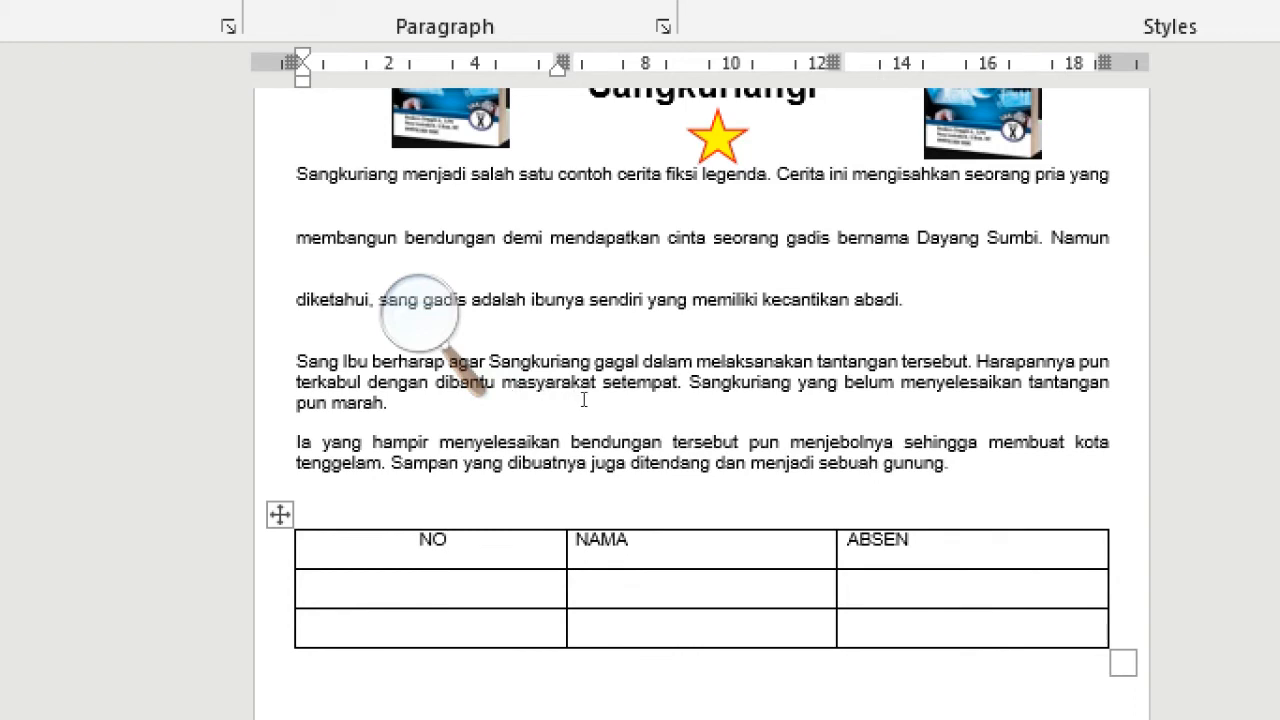
left_click_drag(580, 398, 789, 400)
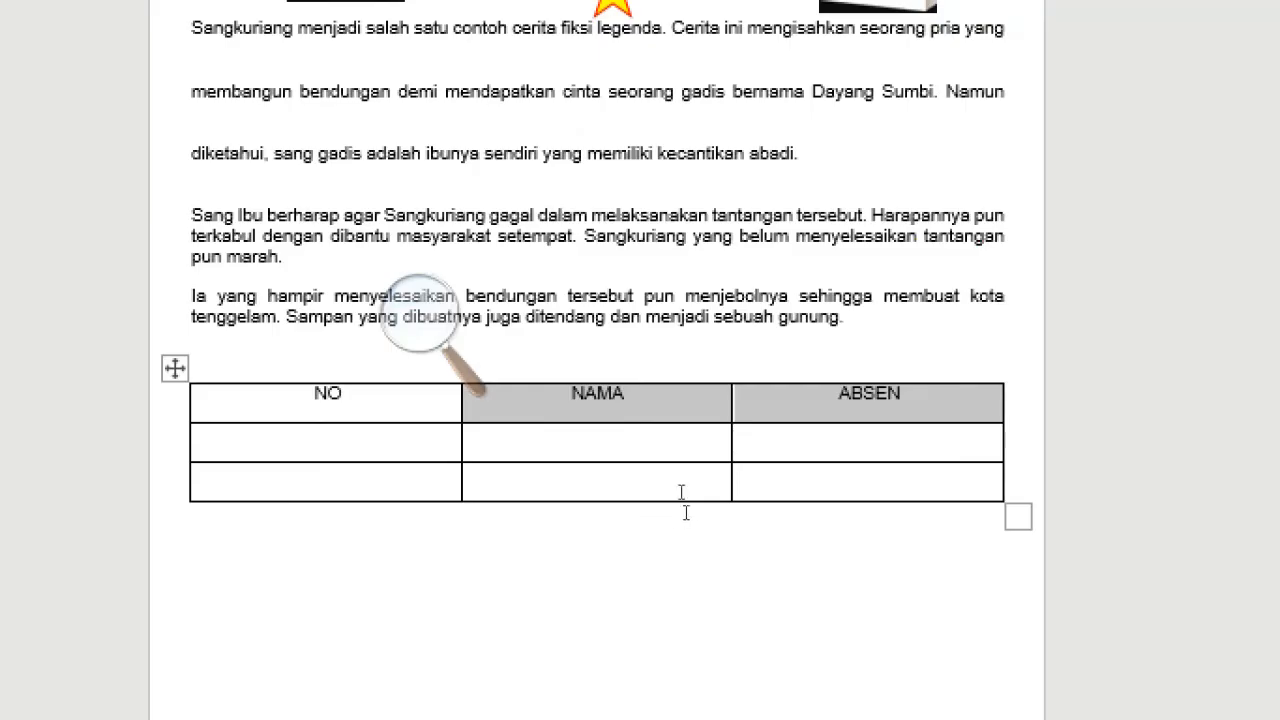
left_click(686, 512)
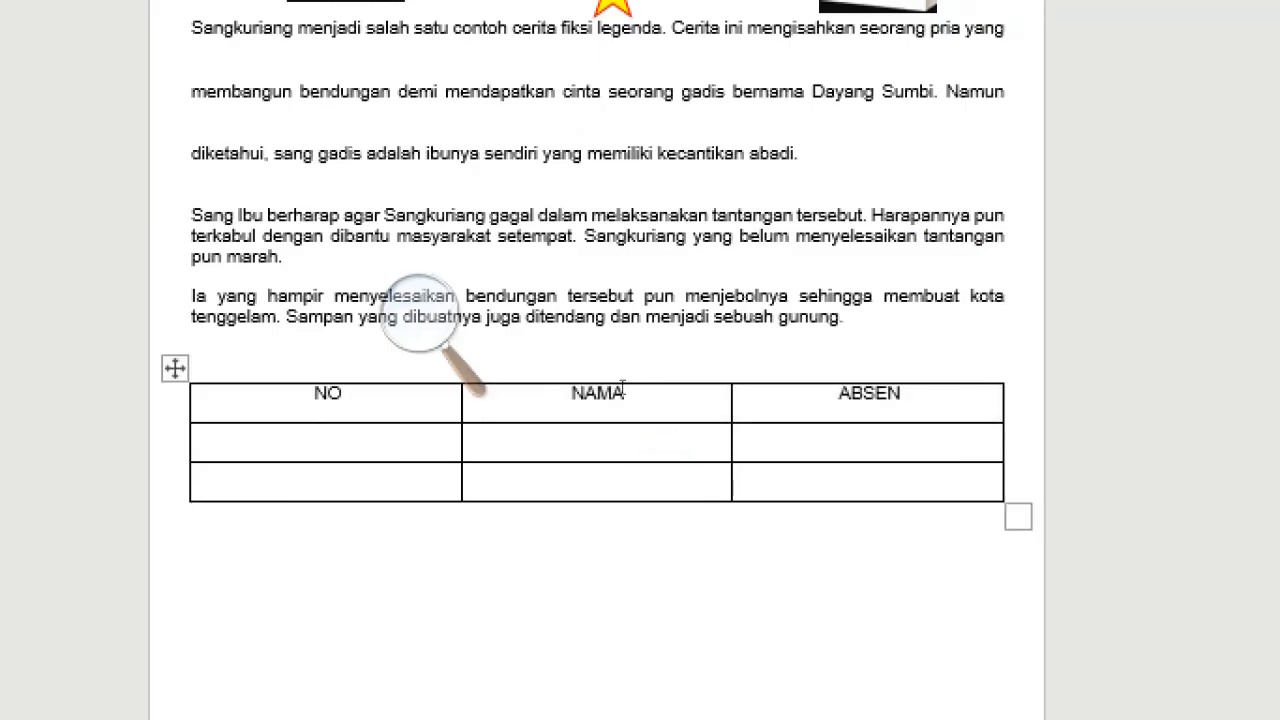
Step: Align the NO heading to the left and the NAMA heading to the right of their cells
double_click(449, 395)
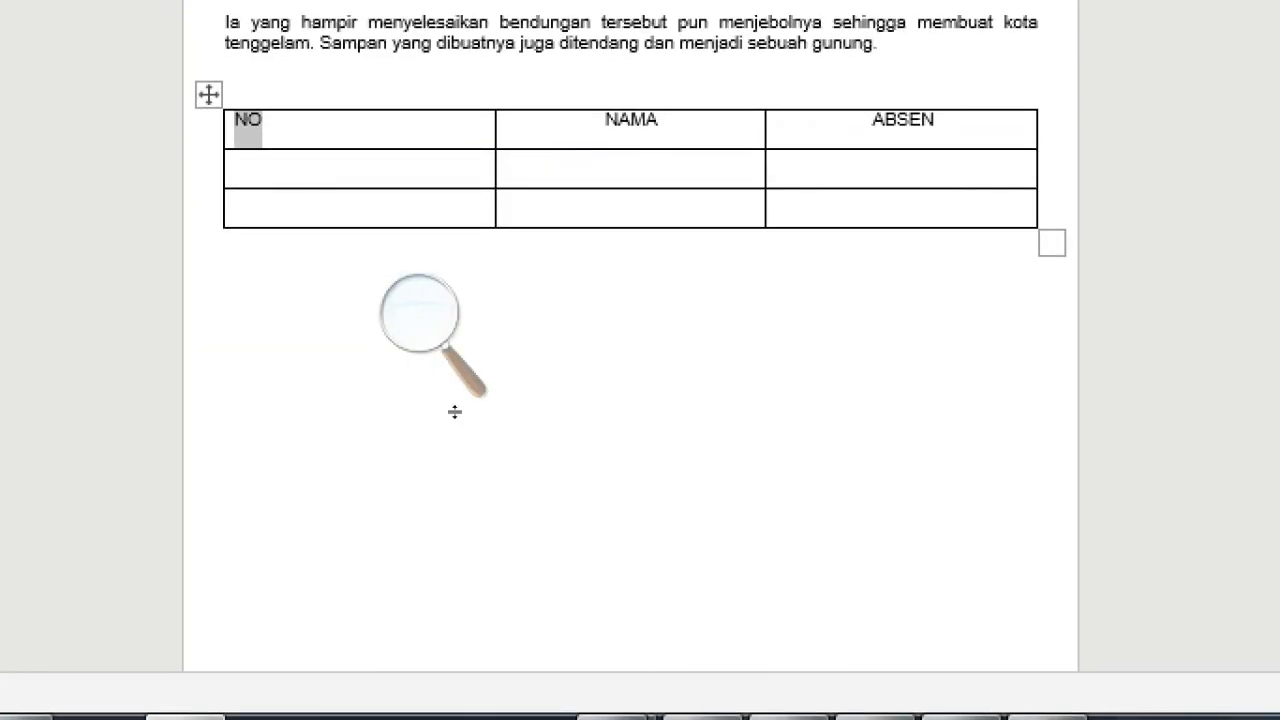
left_click_drag(605, 121, 658, 121)
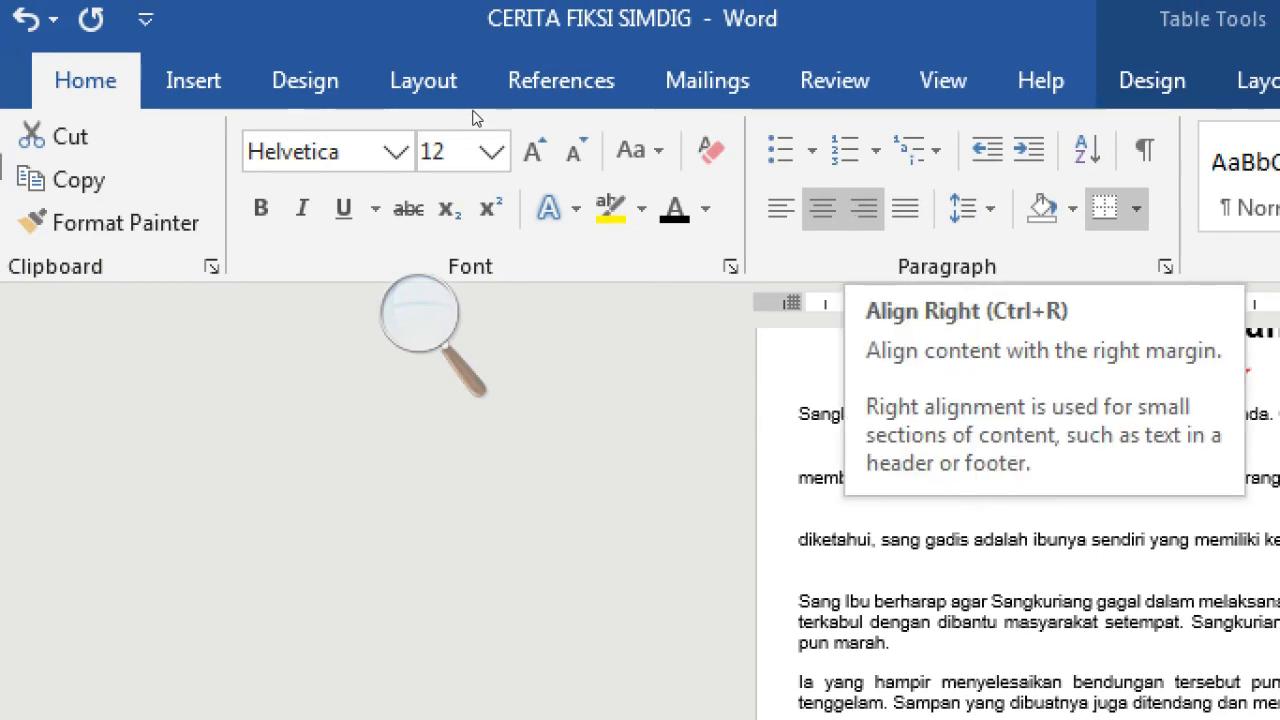
left_click(864, 208)
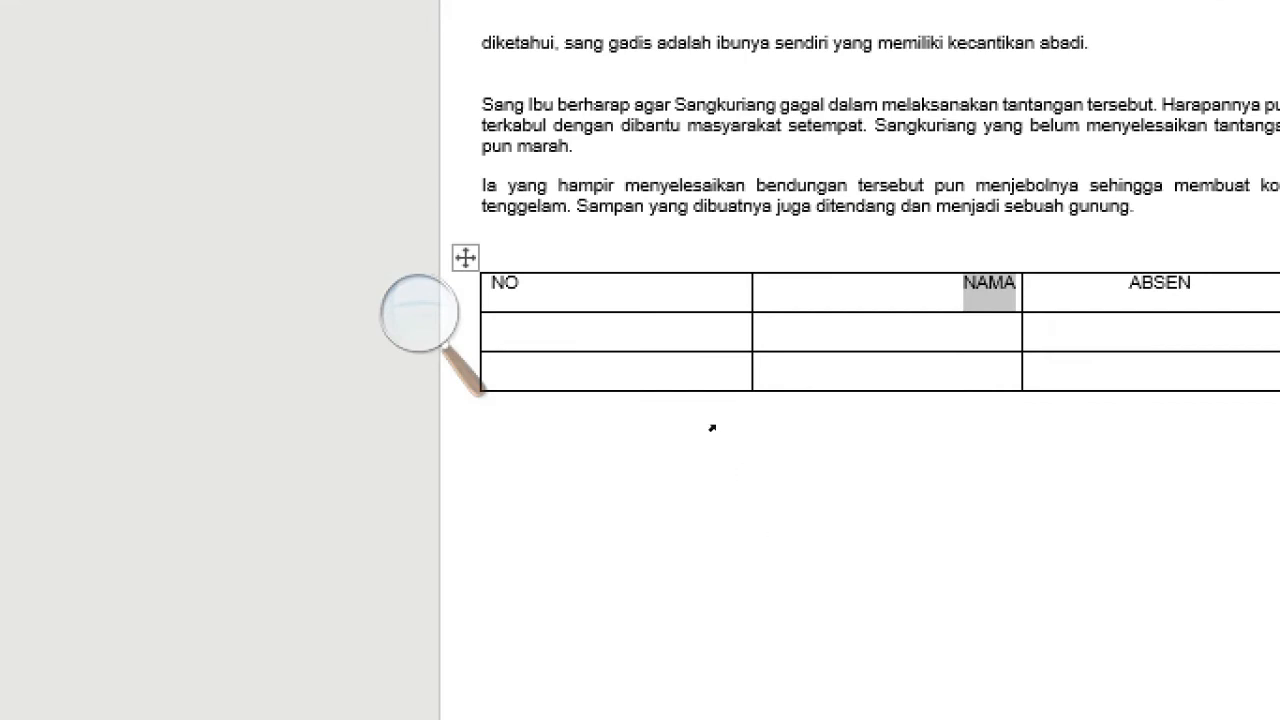
Step: Center the NO and NAMA headings together in the table's first row and deselect them
left_click(556, 407)
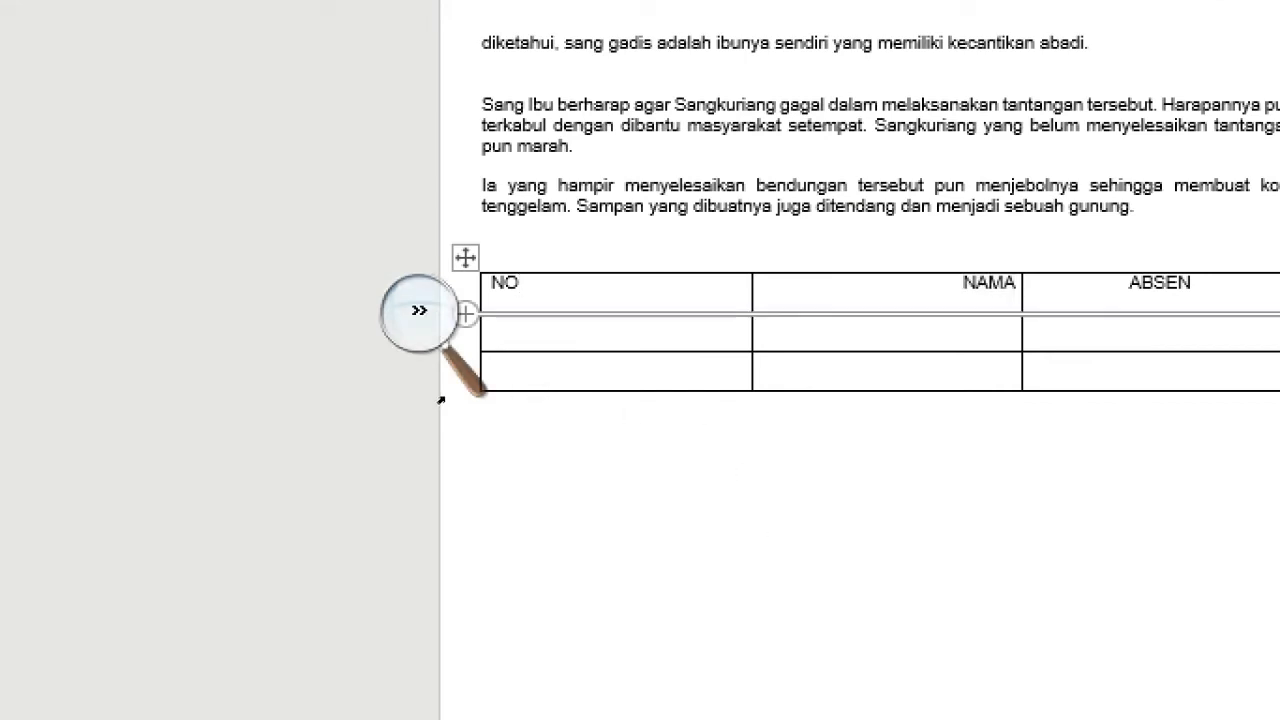
left_click_drag(448, 395, 712, 398)
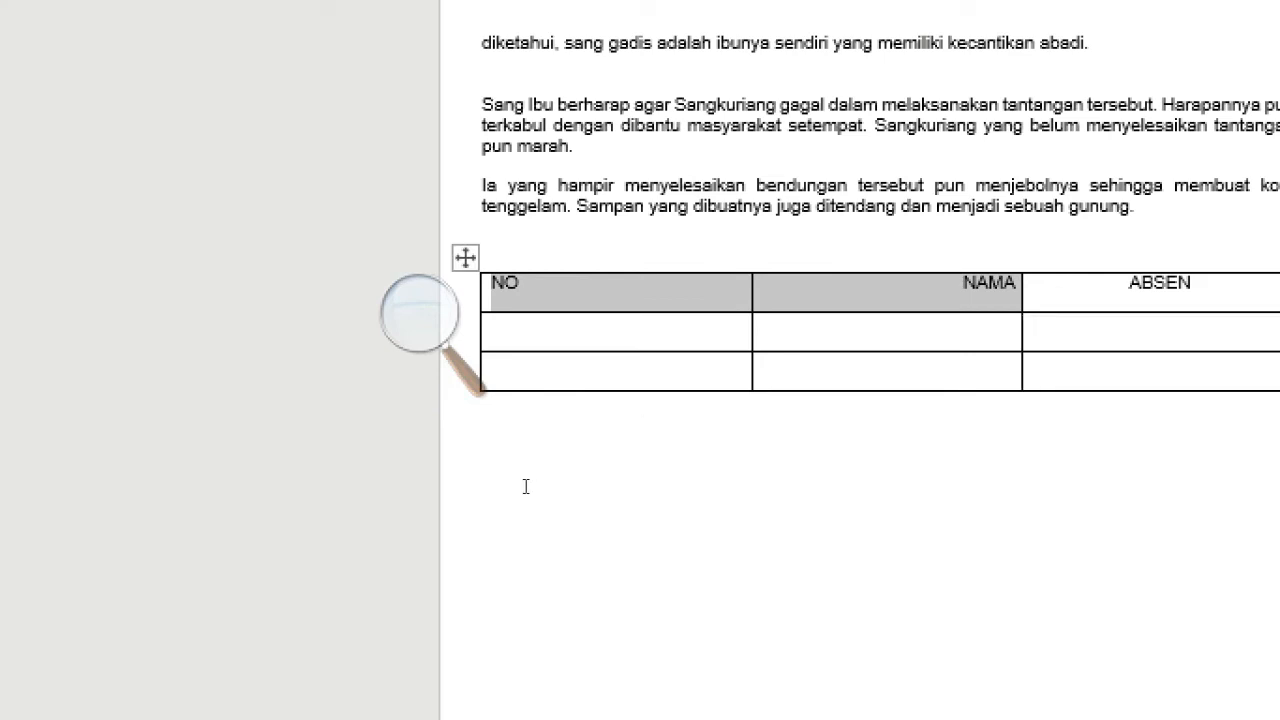
key("ctrl+e")
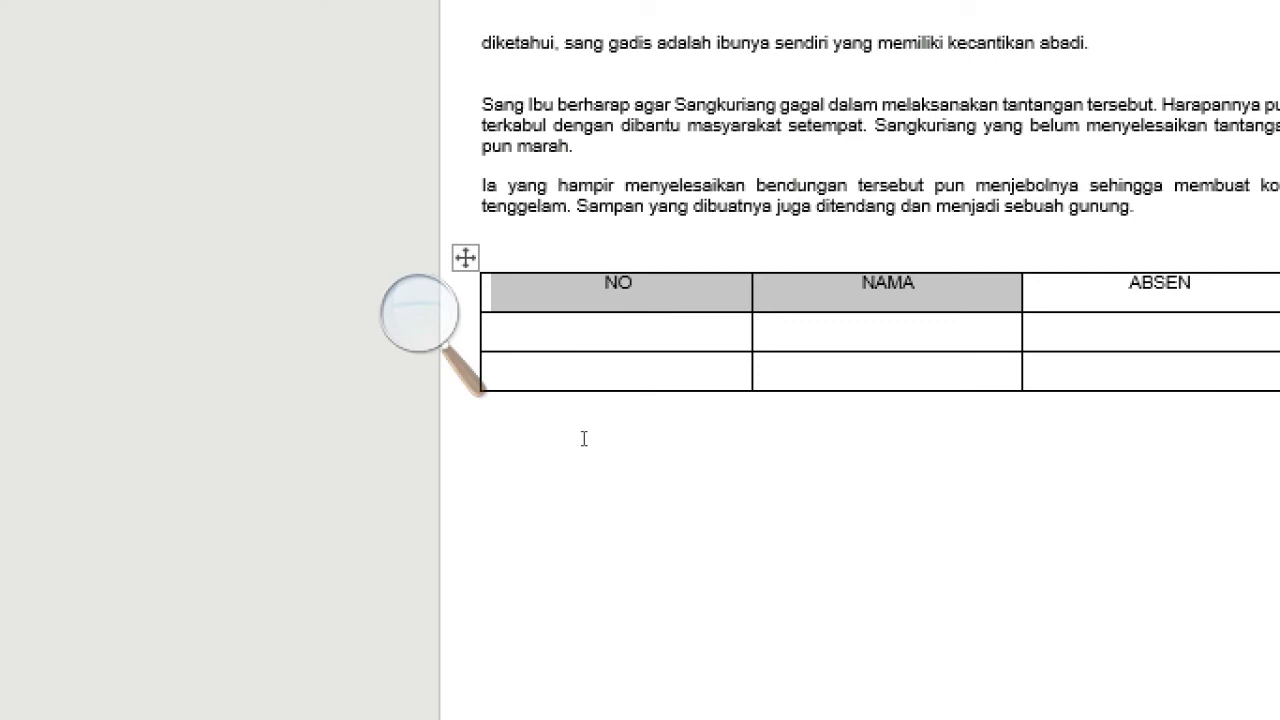
key("Down")
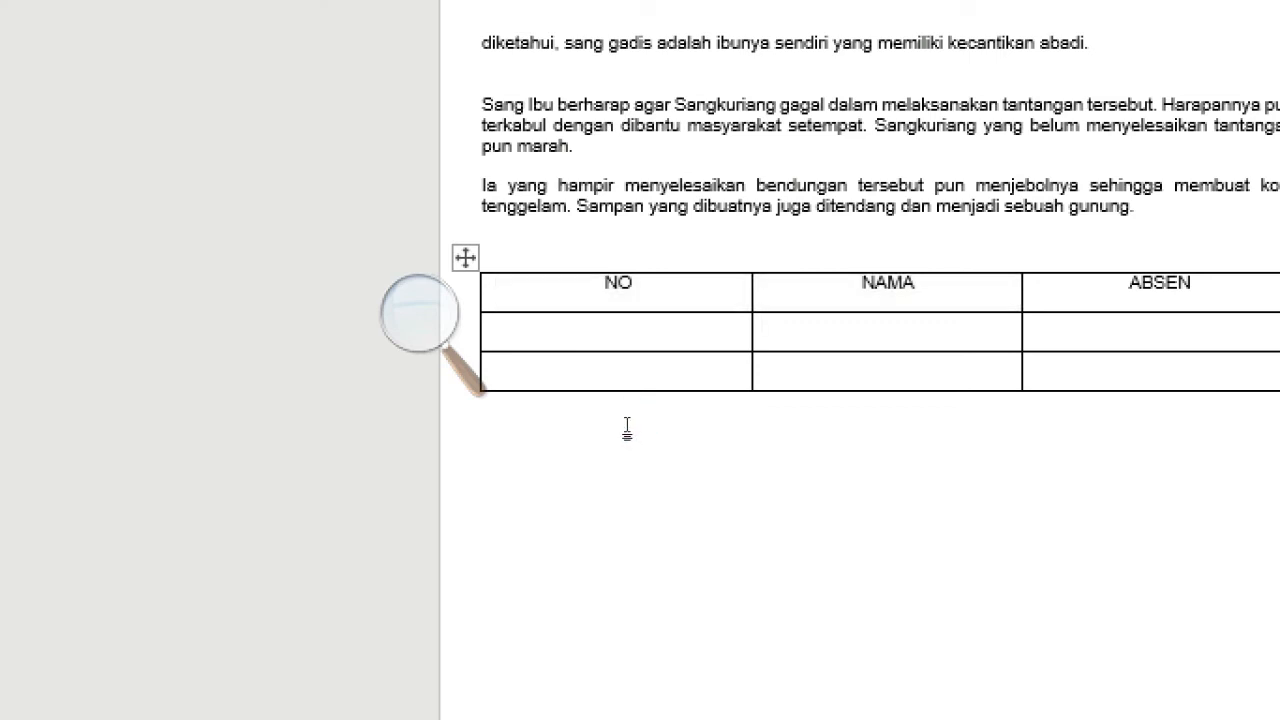
Step: Examine the available Insert commands and review the table below the story text
left_click(420, 314)
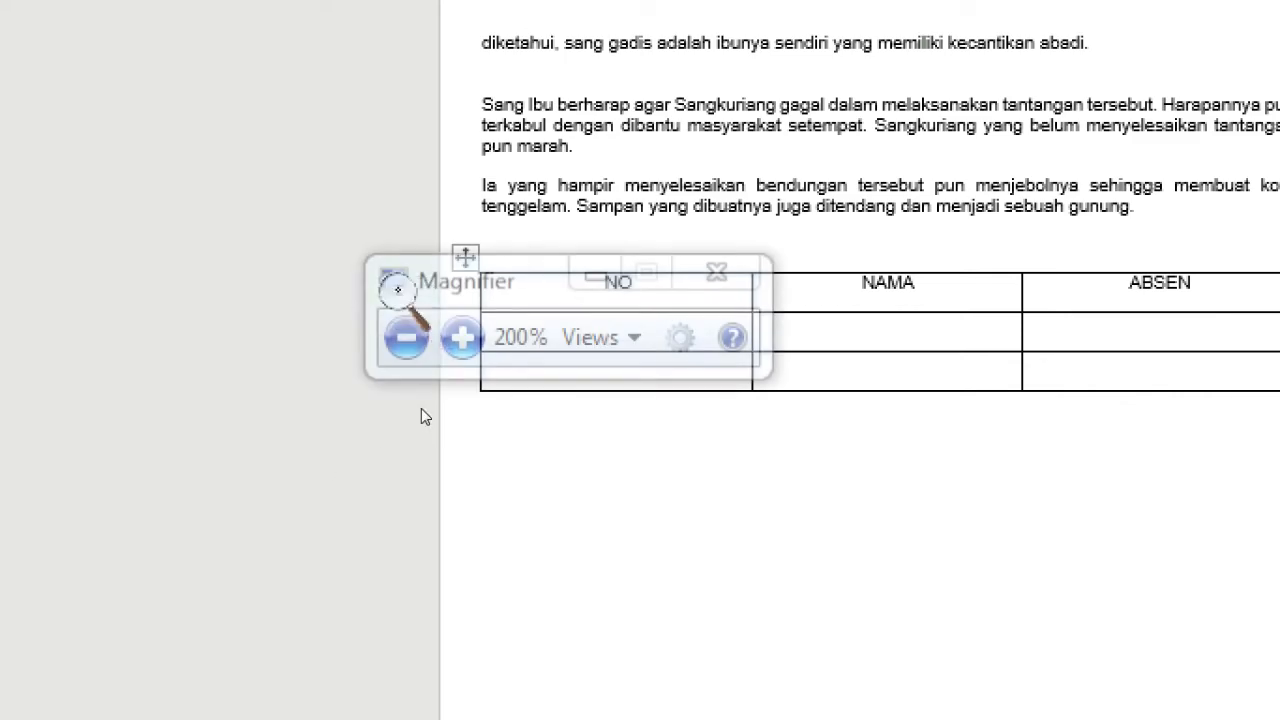
left_click(406, 337)
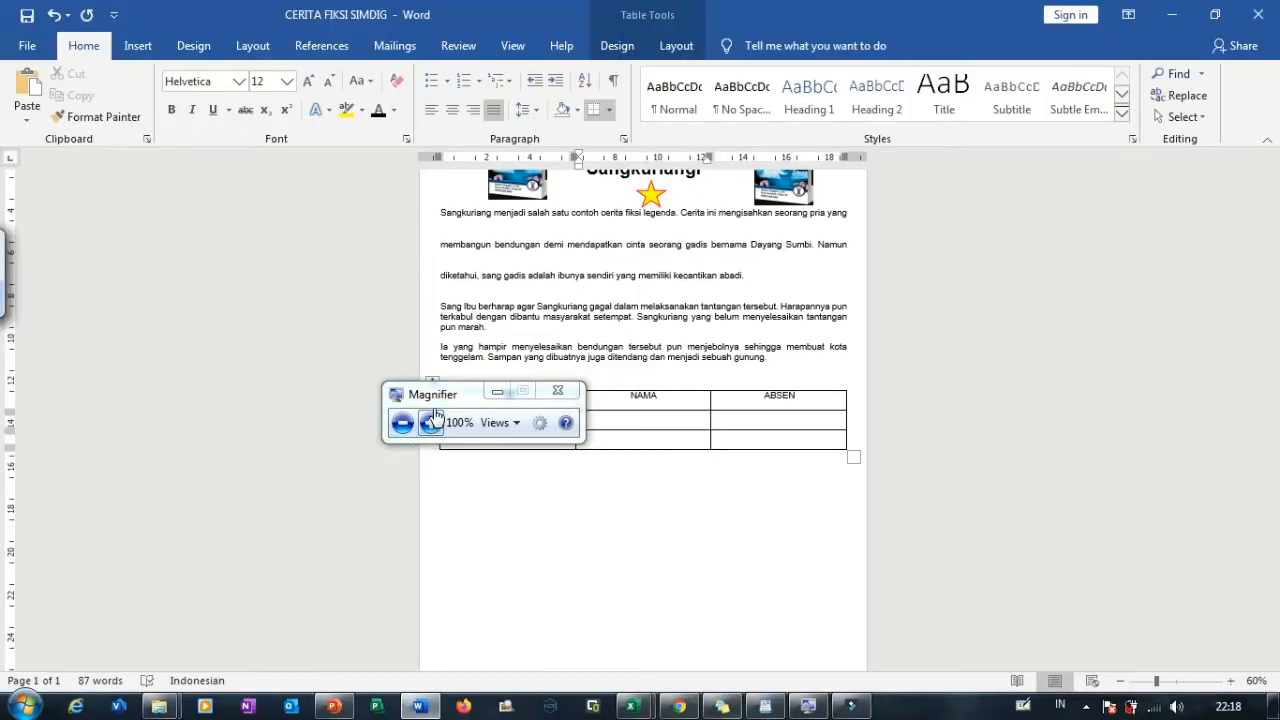
left_click_drag(437, 400, 973, 361)
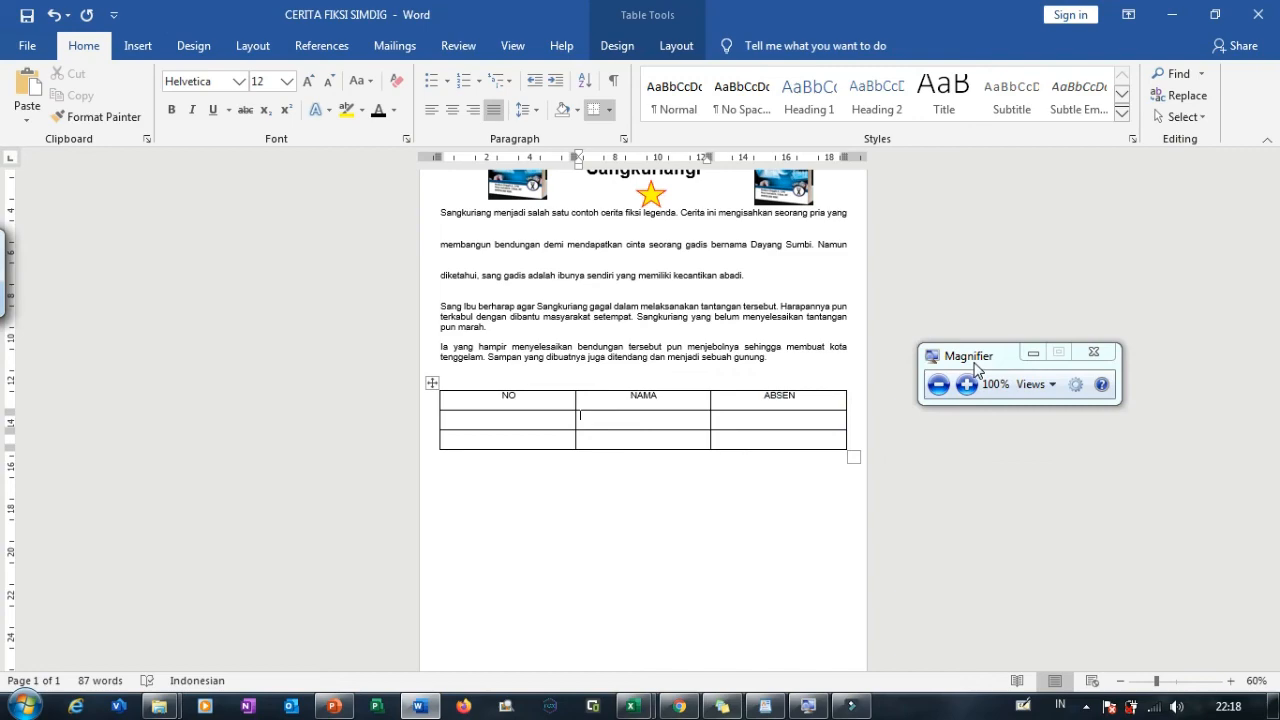
left_click(966, 386)
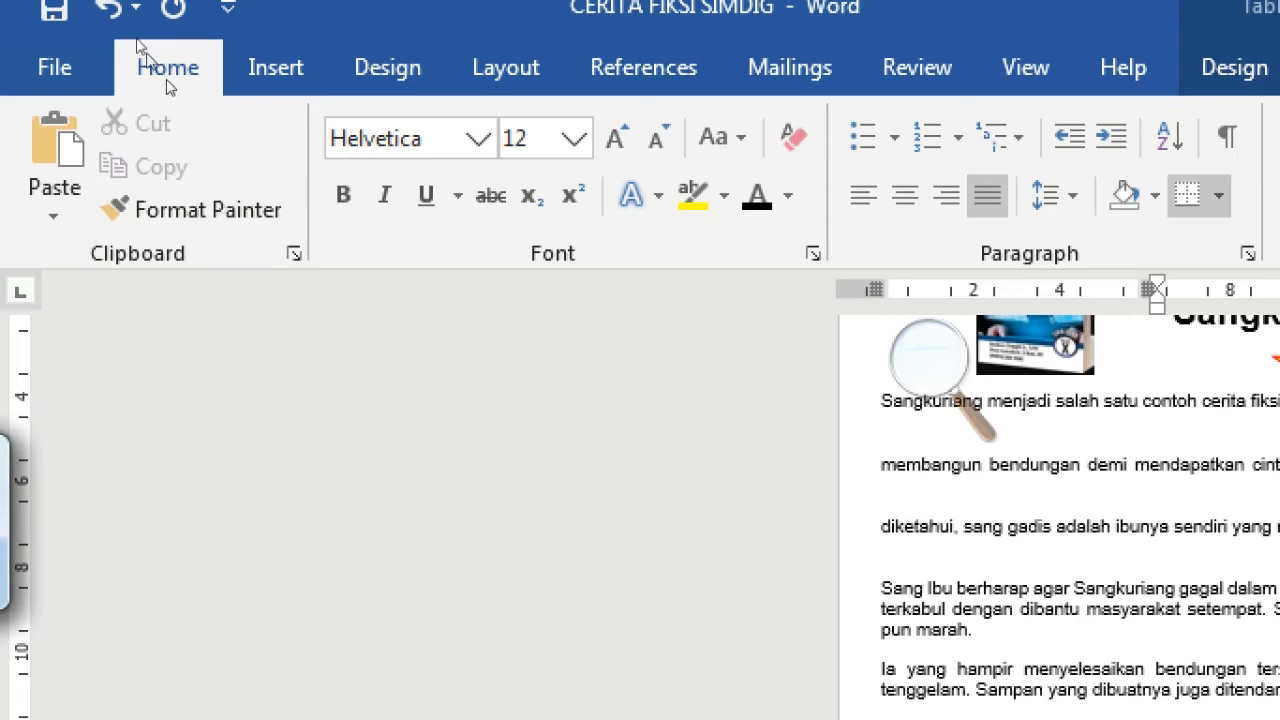
left_click(270, 70)
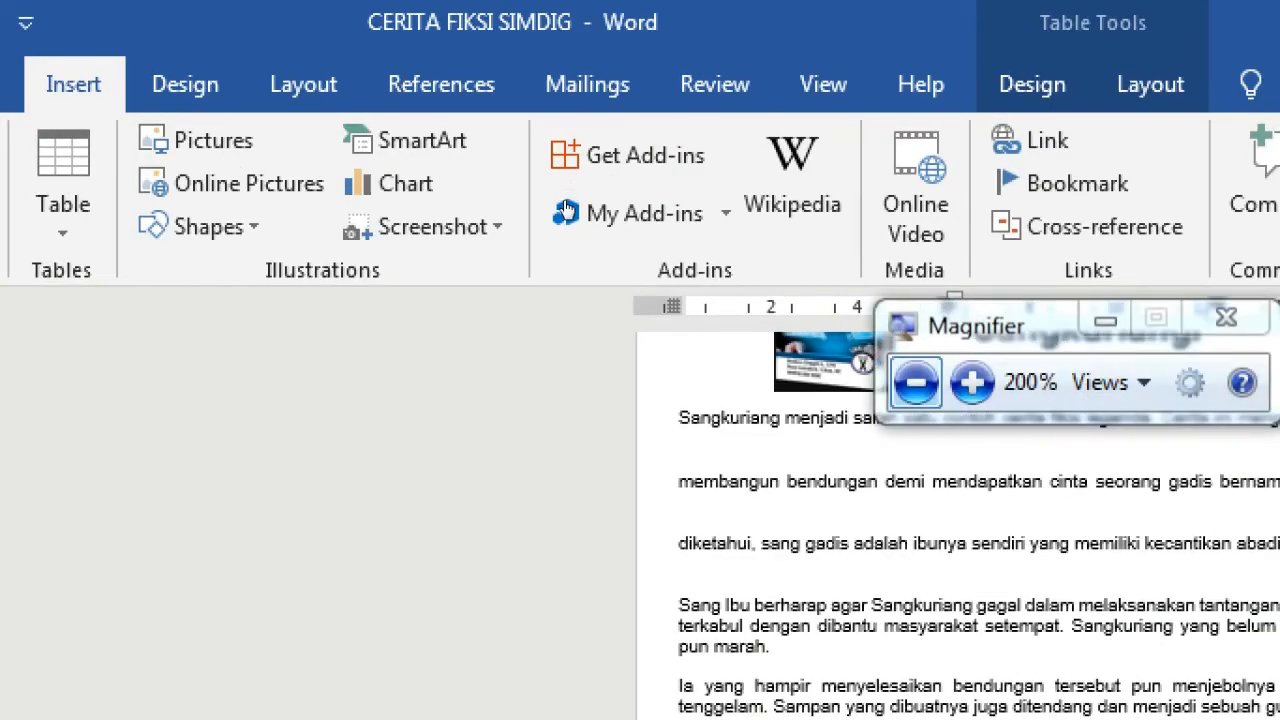
key("super+minus")
scroll(704, 477, "down", 2)
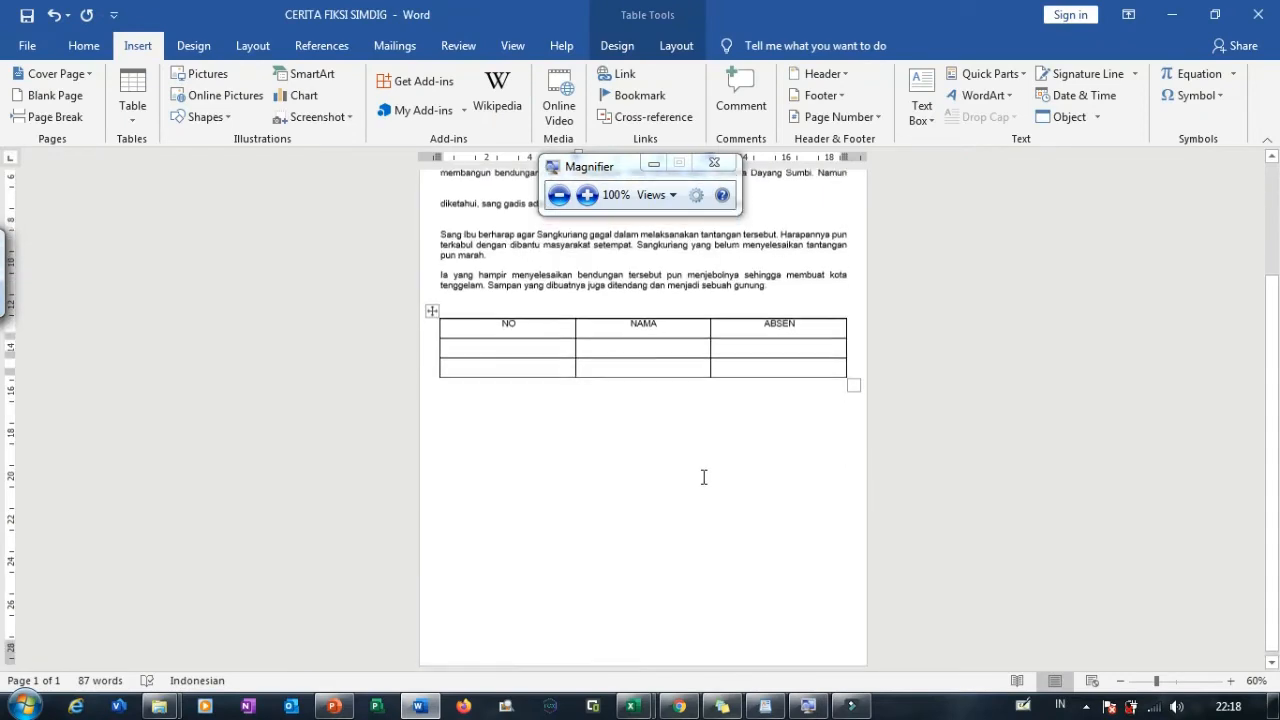
scroll(690, 450, "up", 1)
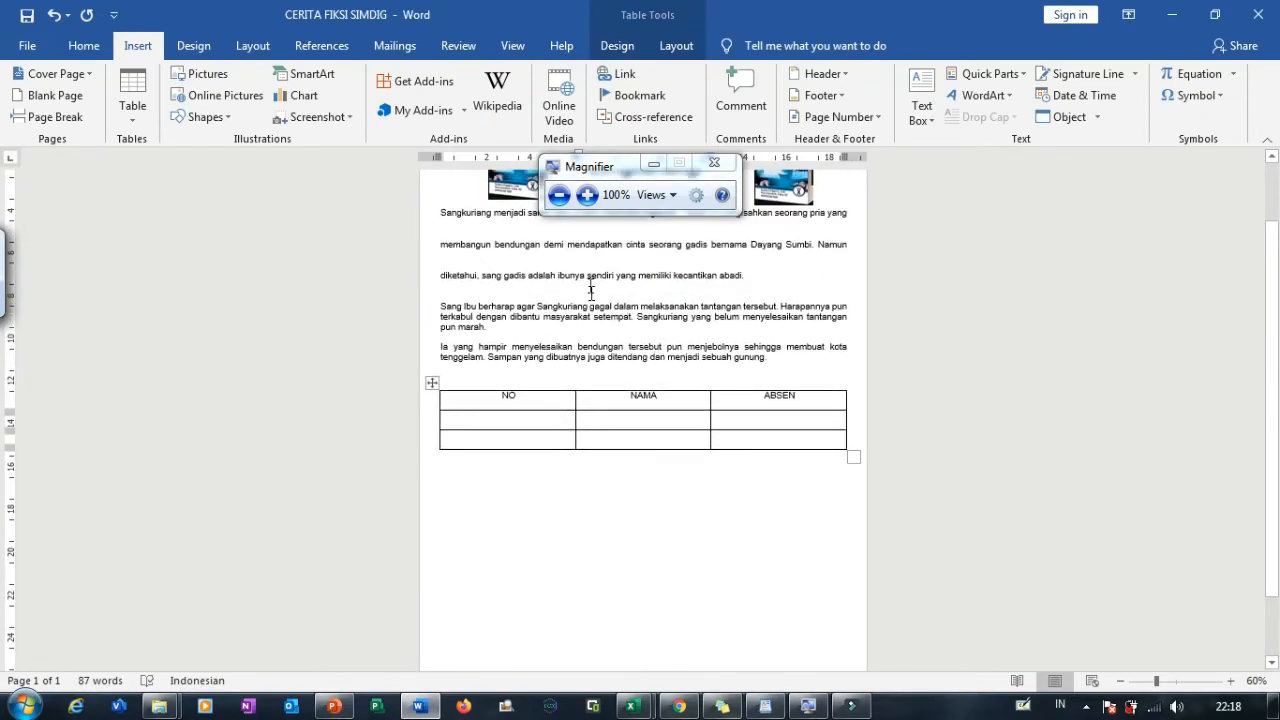
left_click(566, 184)
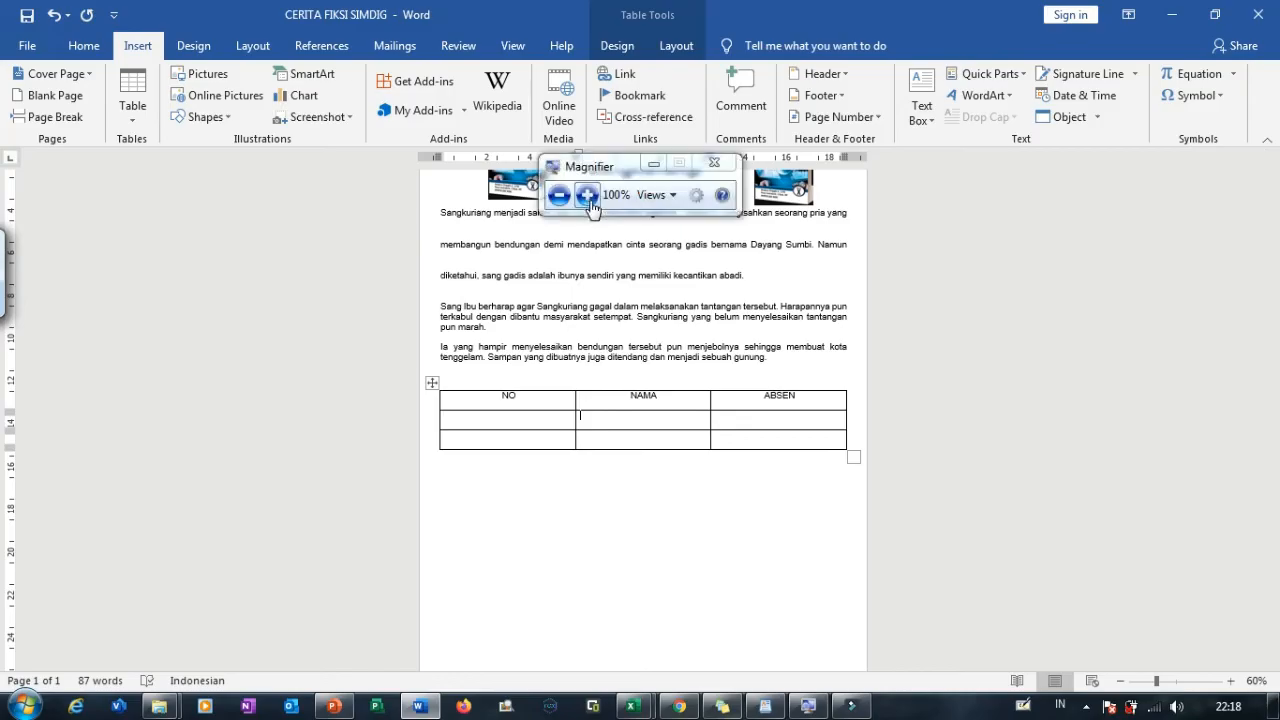
Step: Insert a blank page at the table's second row, just below the NO, NAMA and ABSEN headings
left_click(596, 204)
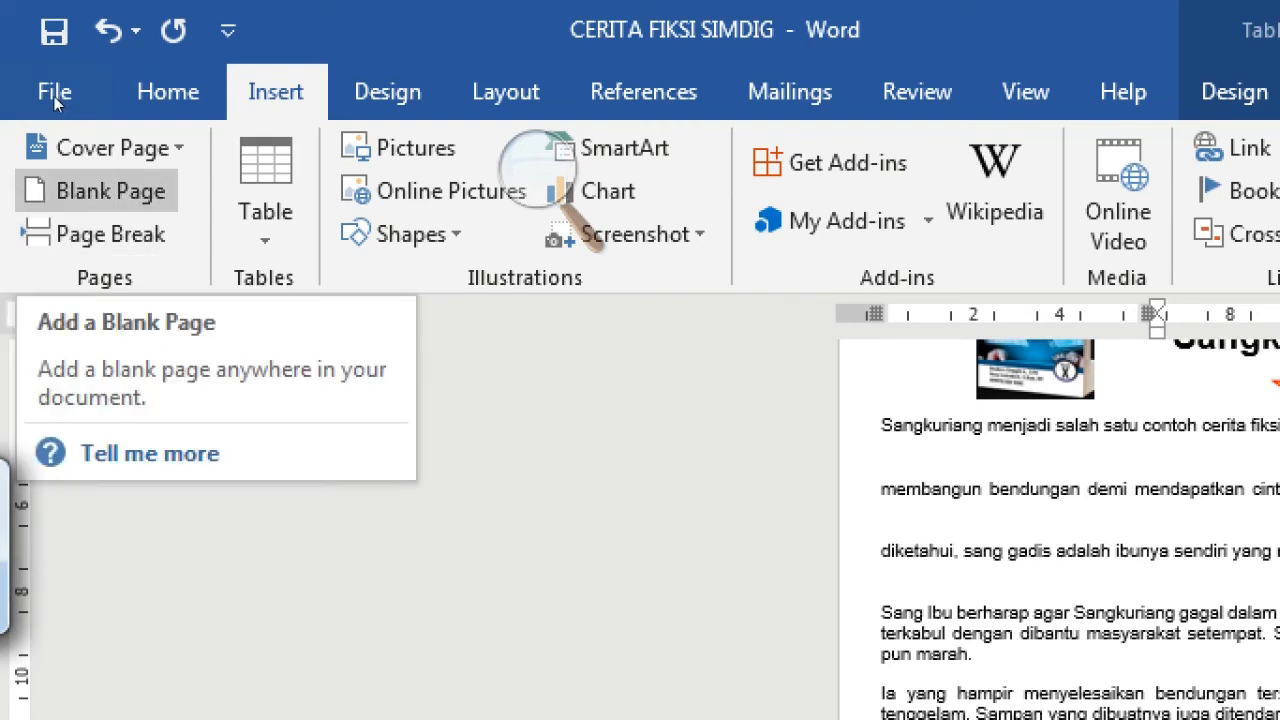
left_click(108, 192)
left_click(260, 88)
left_click(264, 98)
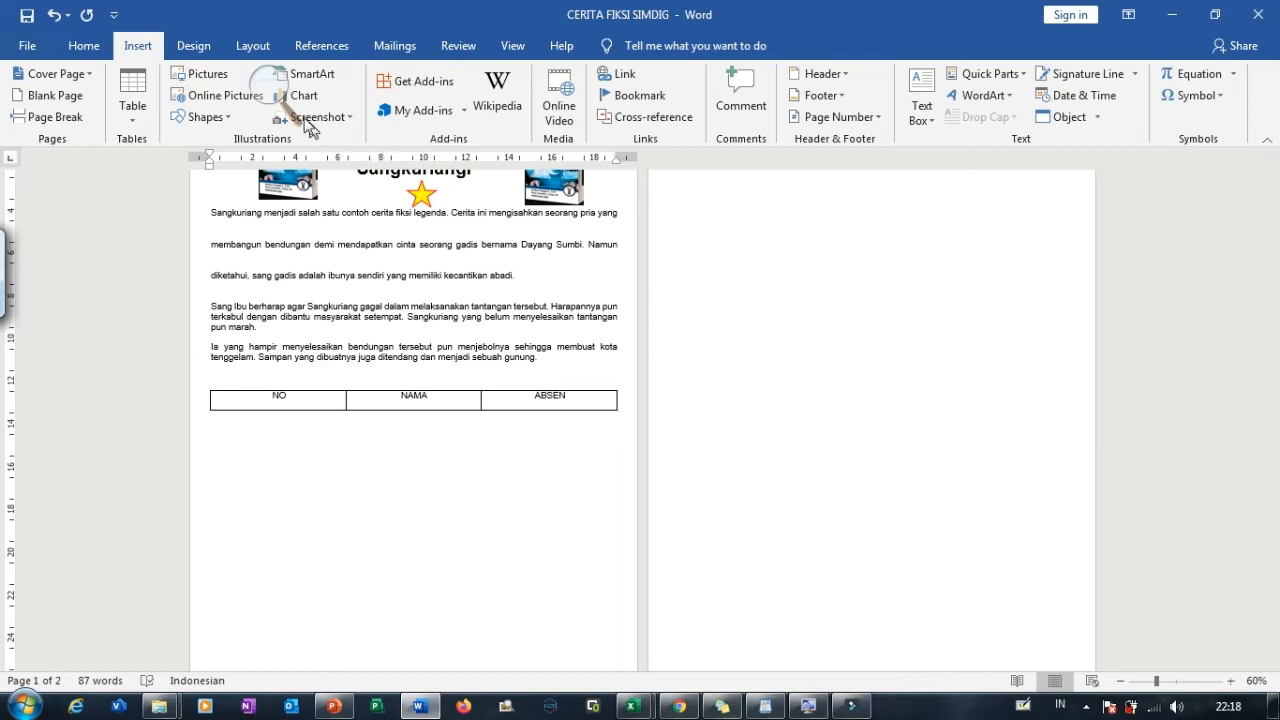
left_click(282, 104)
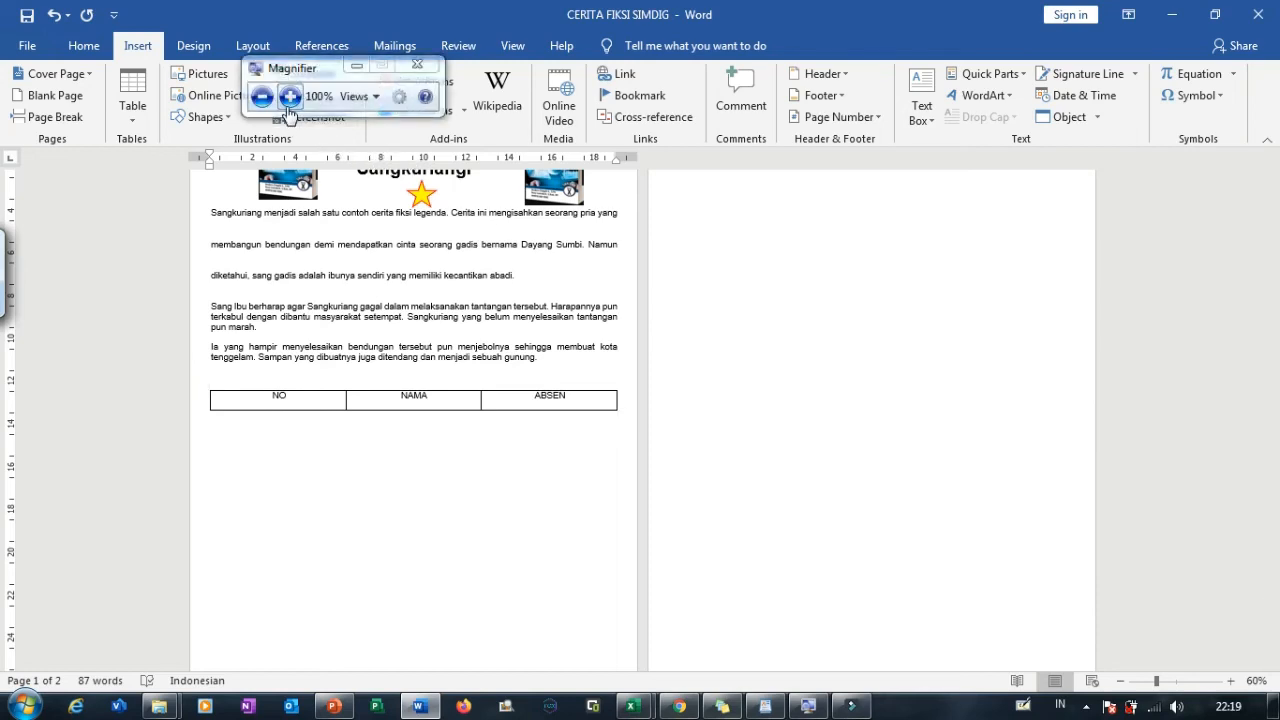
Step: Examine the document's page count, the added page and the remaining heading row of the table
left_click(289, 96)
left_click(289, 96)
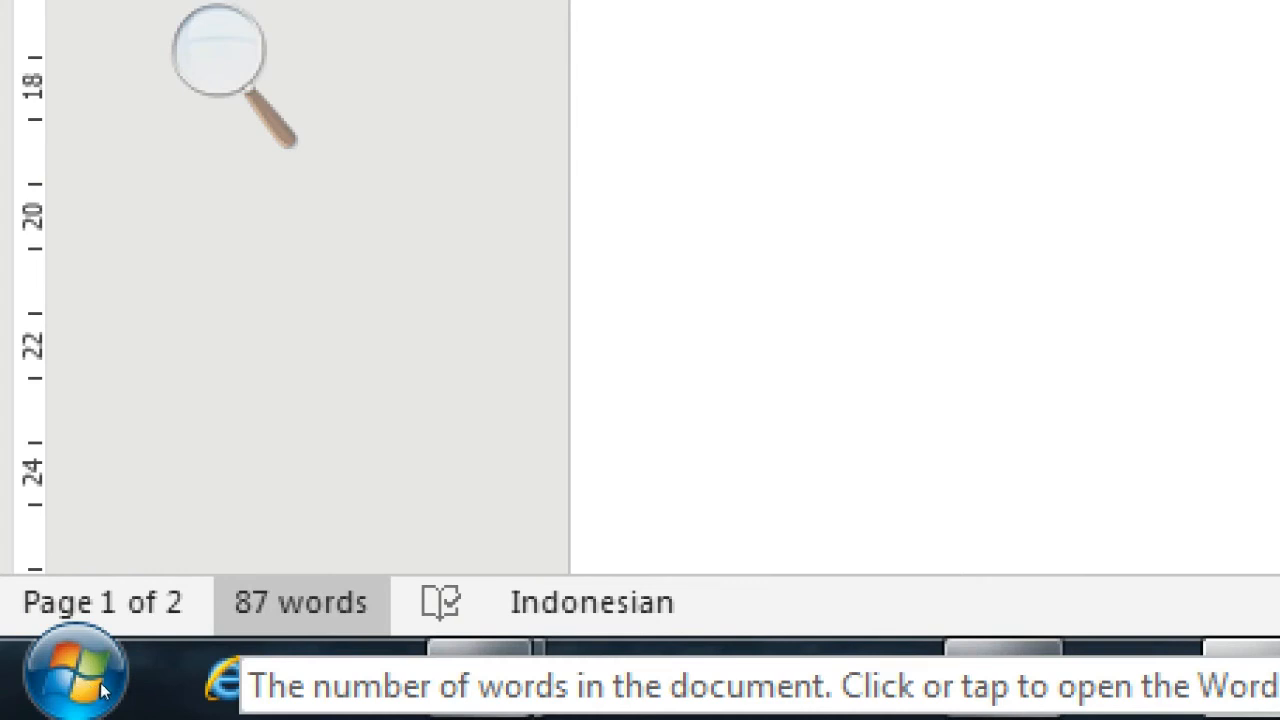
left_click(82, 448)
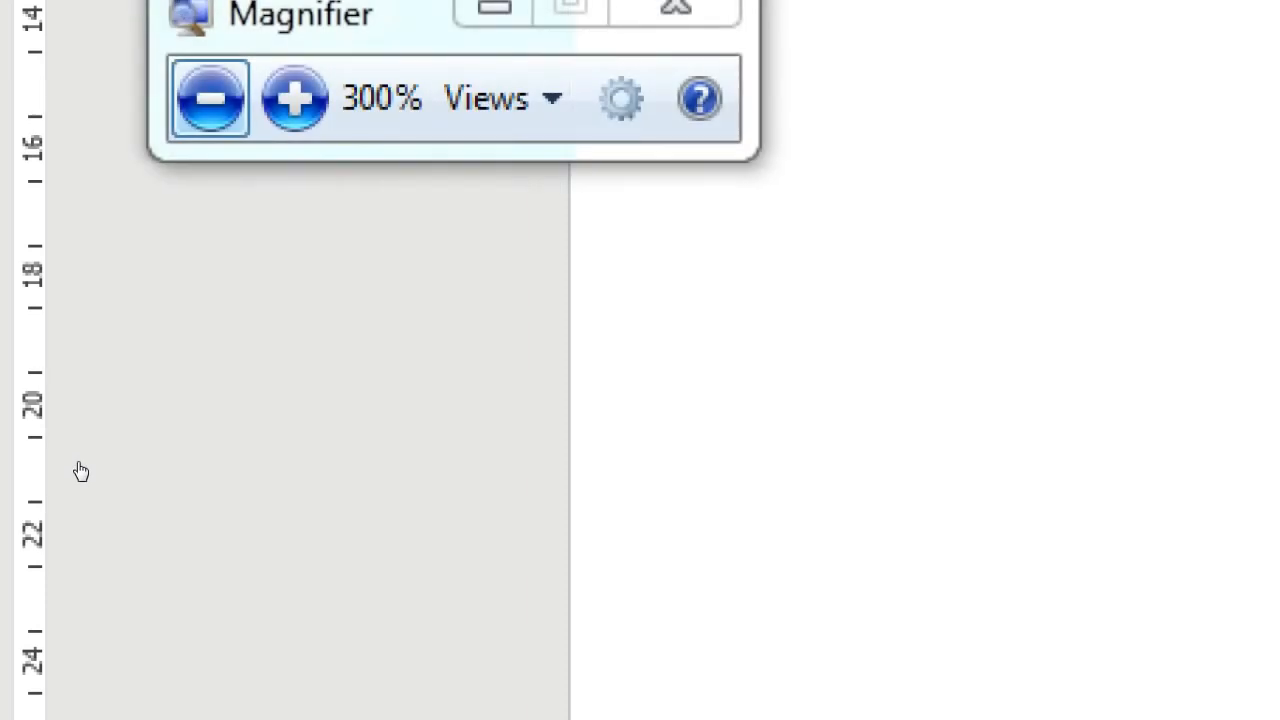
key("super+minus")
key("super+minus")
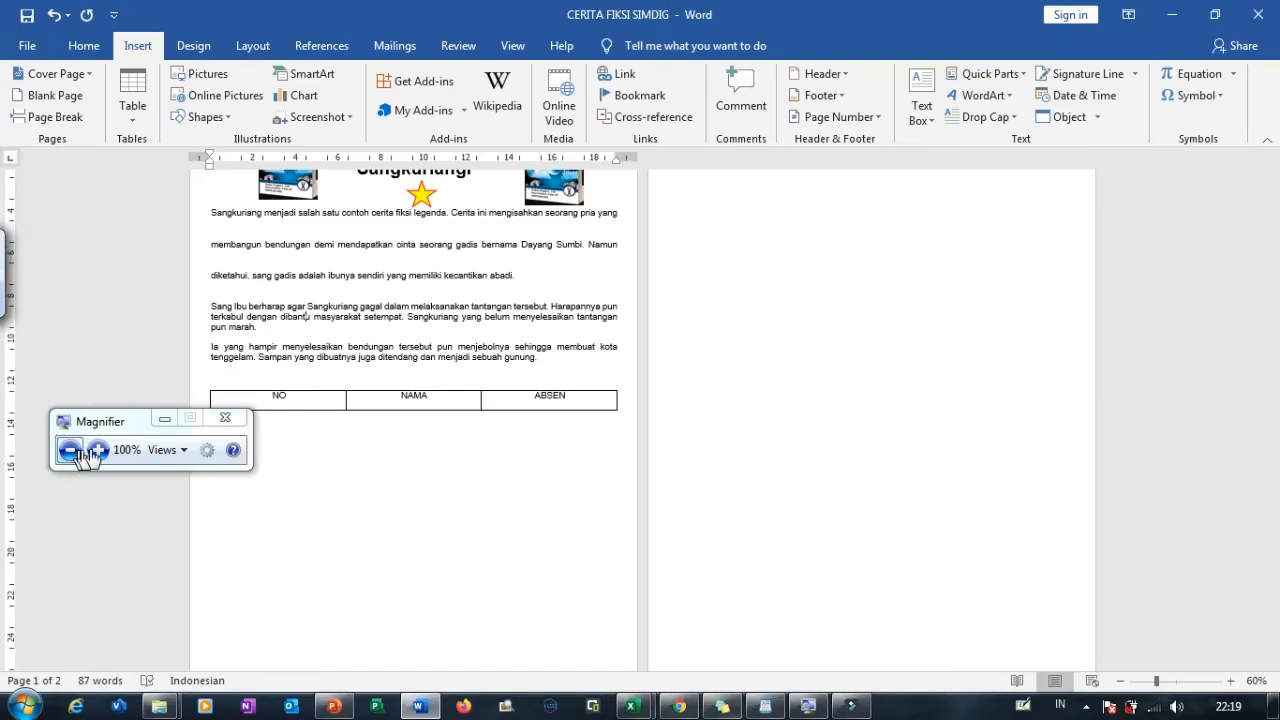
left_click_drag(205, 432, 650, 428)
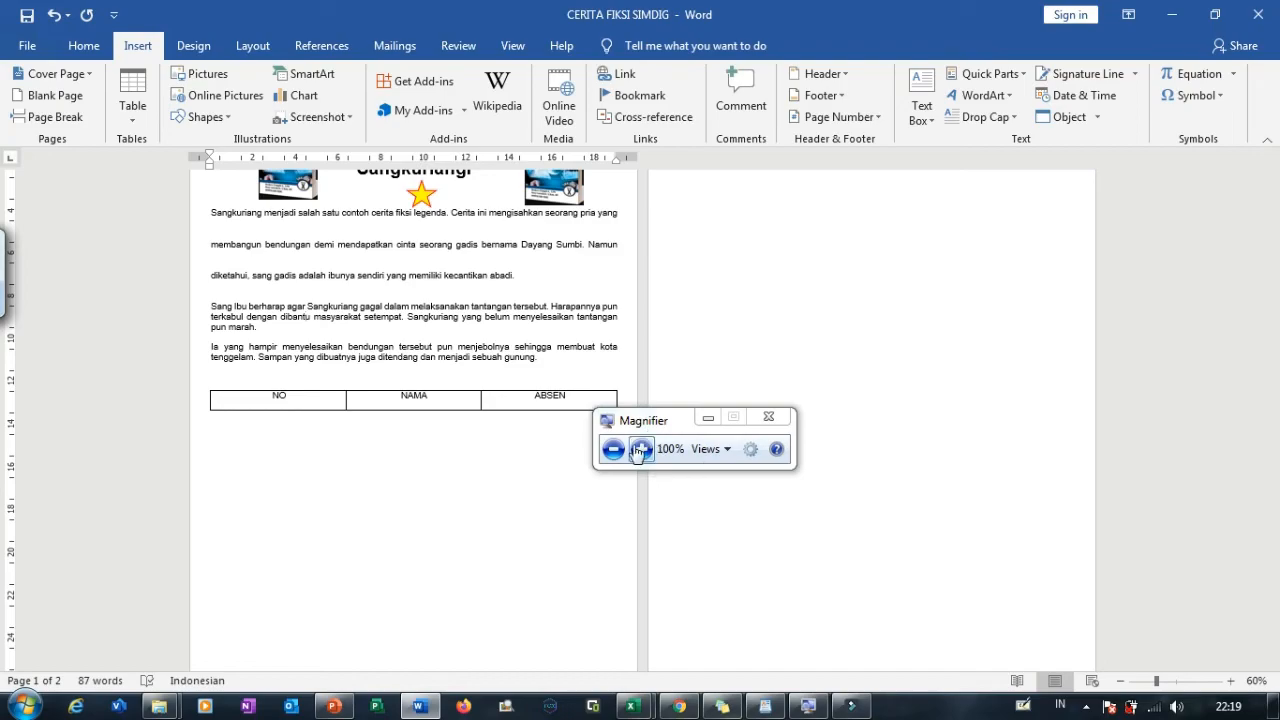
left_click(641, 449)
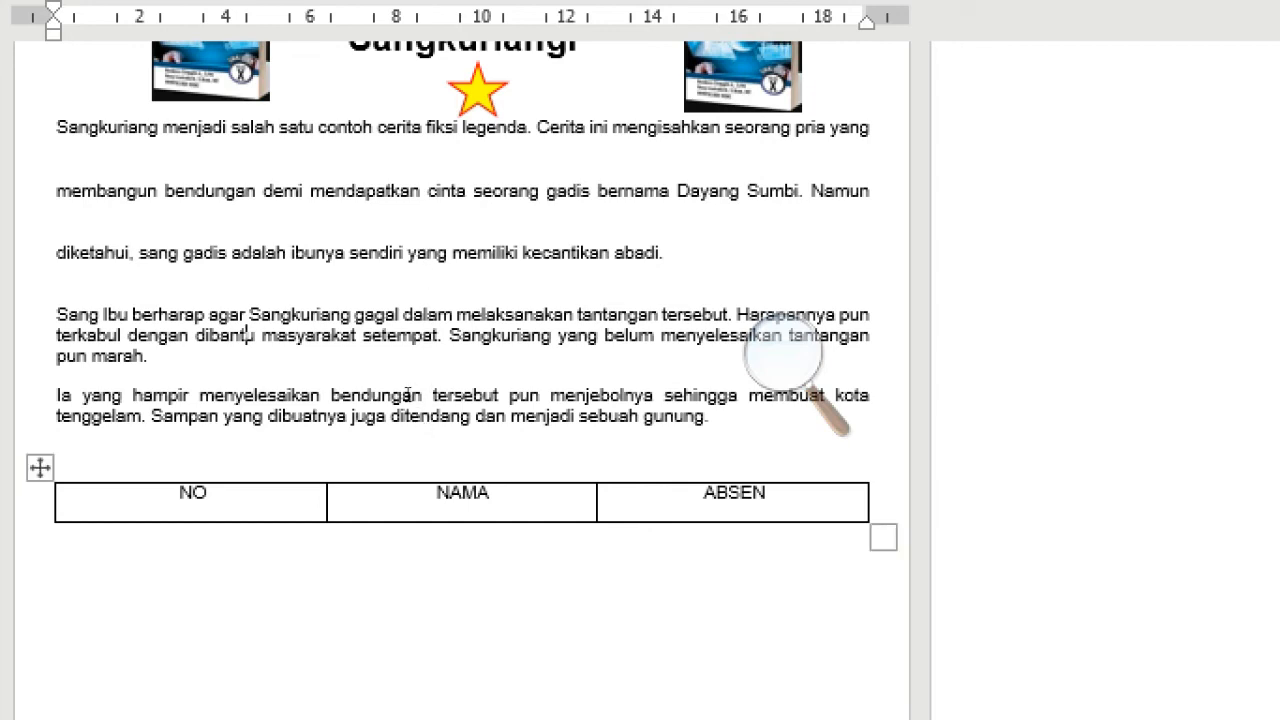
left_click(407, 392)
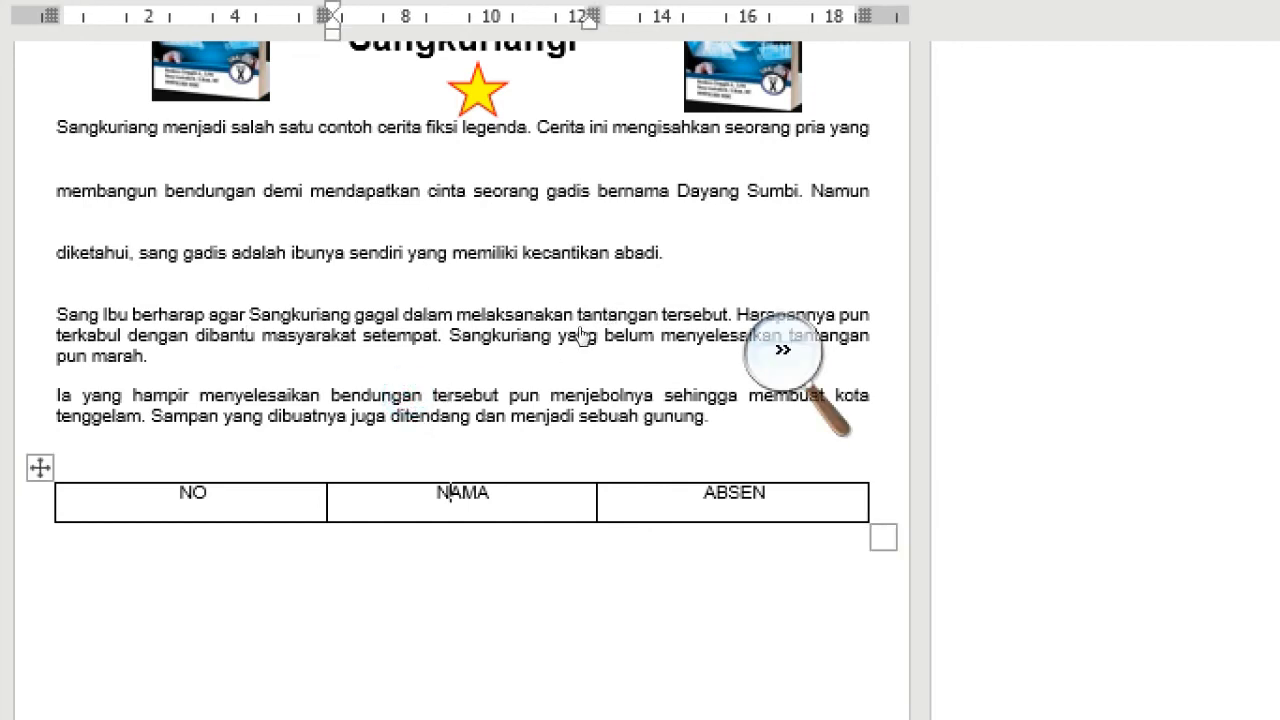
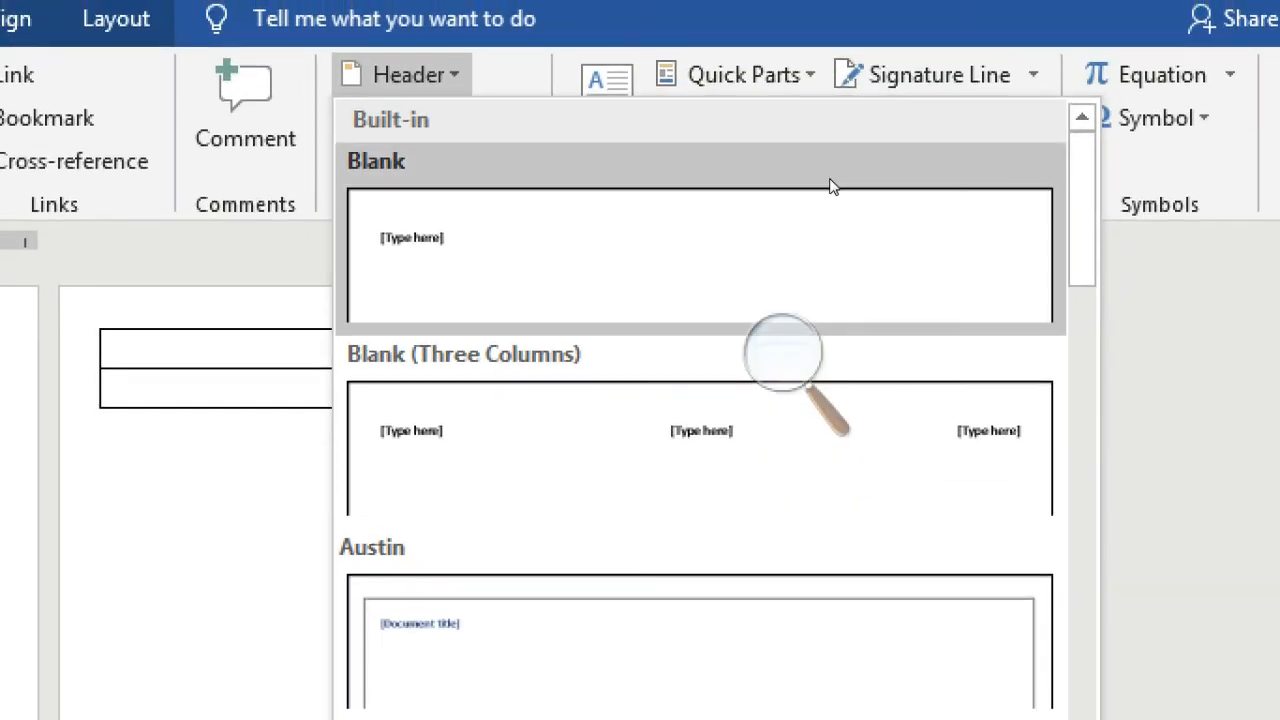
Step: Insert a Blank style header reading SMK BISA and return to the document body
left_click(829, 180)
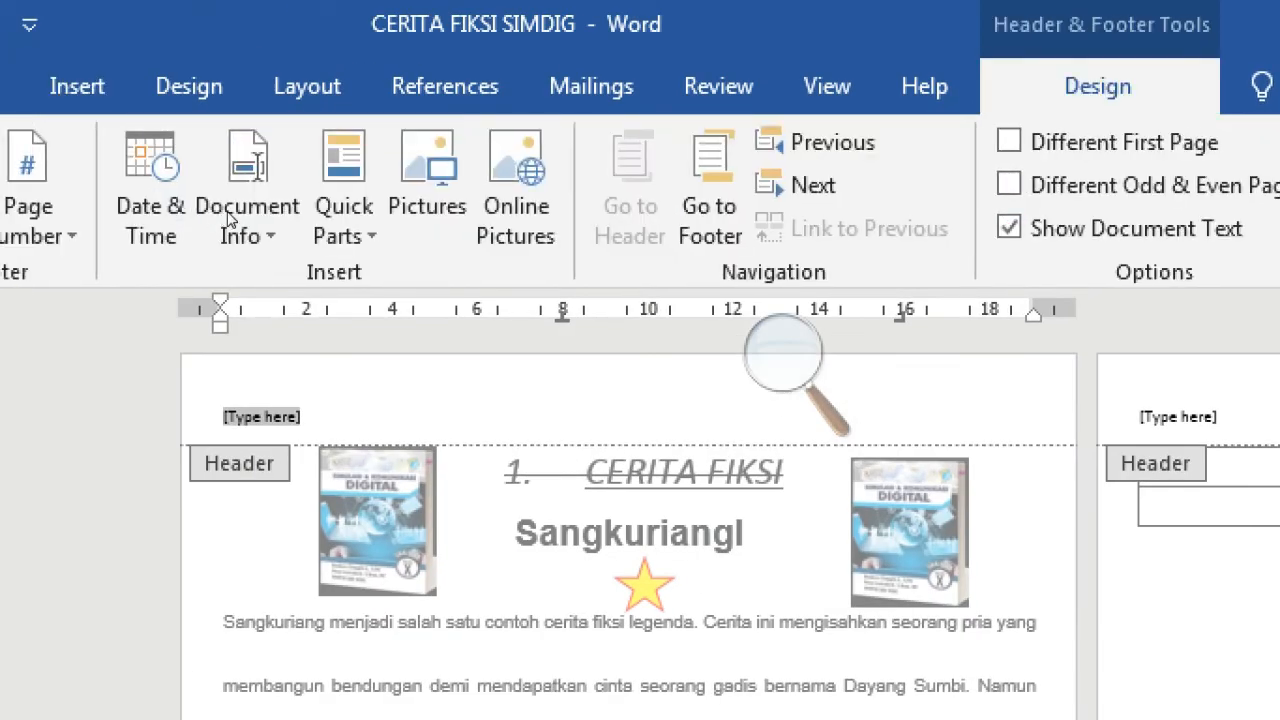
type("sMK")
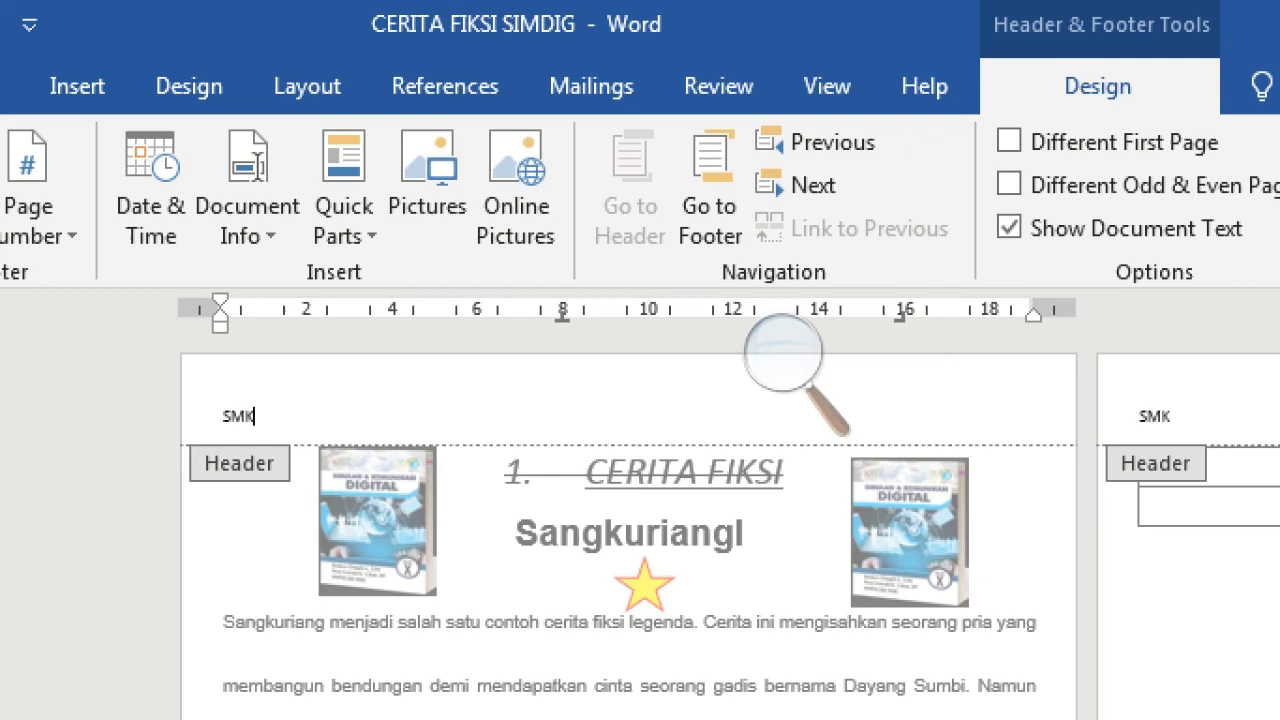
type(" BISA")
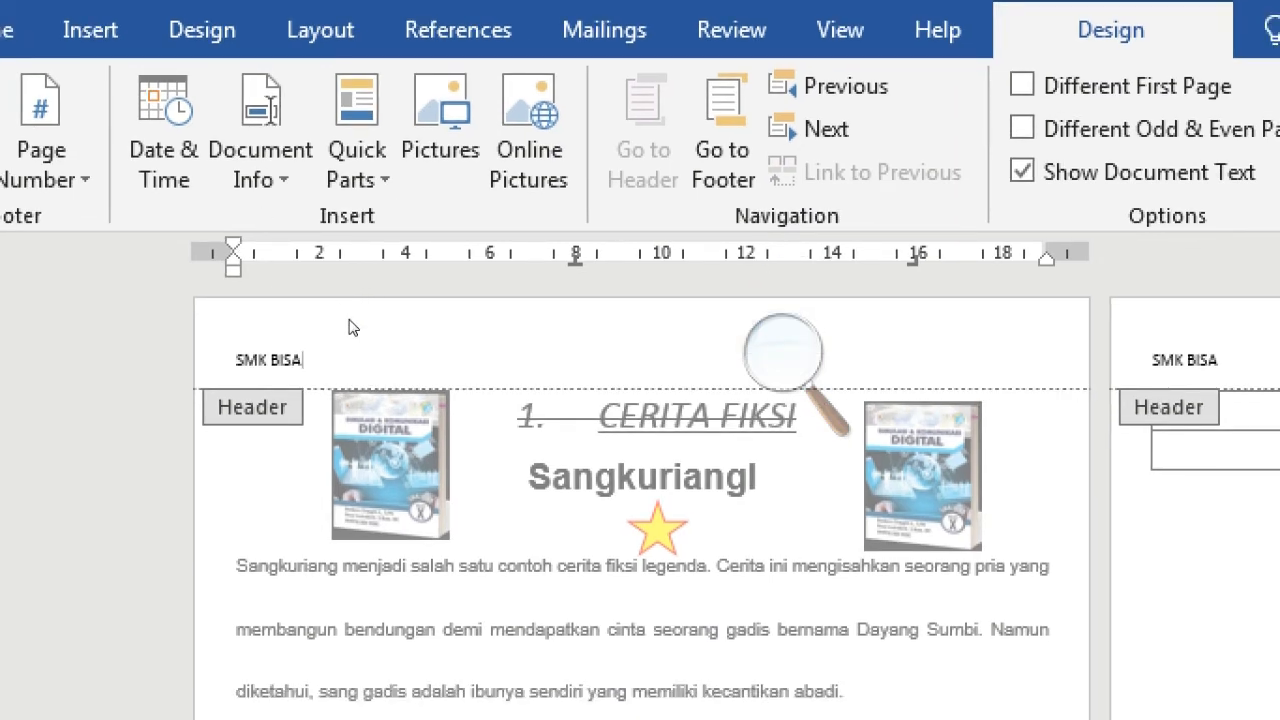
double_click(334, 294)
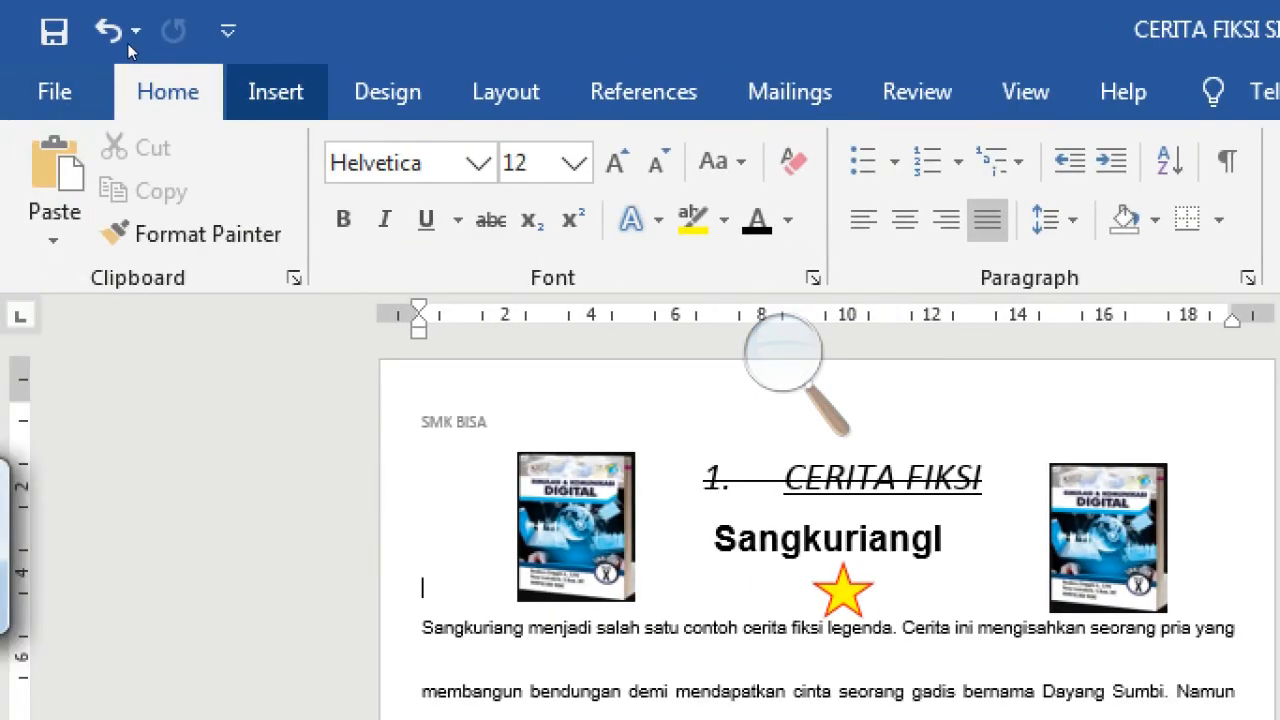
Step: Insert a Blank style footer and enter the text SMK PRESTASI in it
left_click(276, 91)
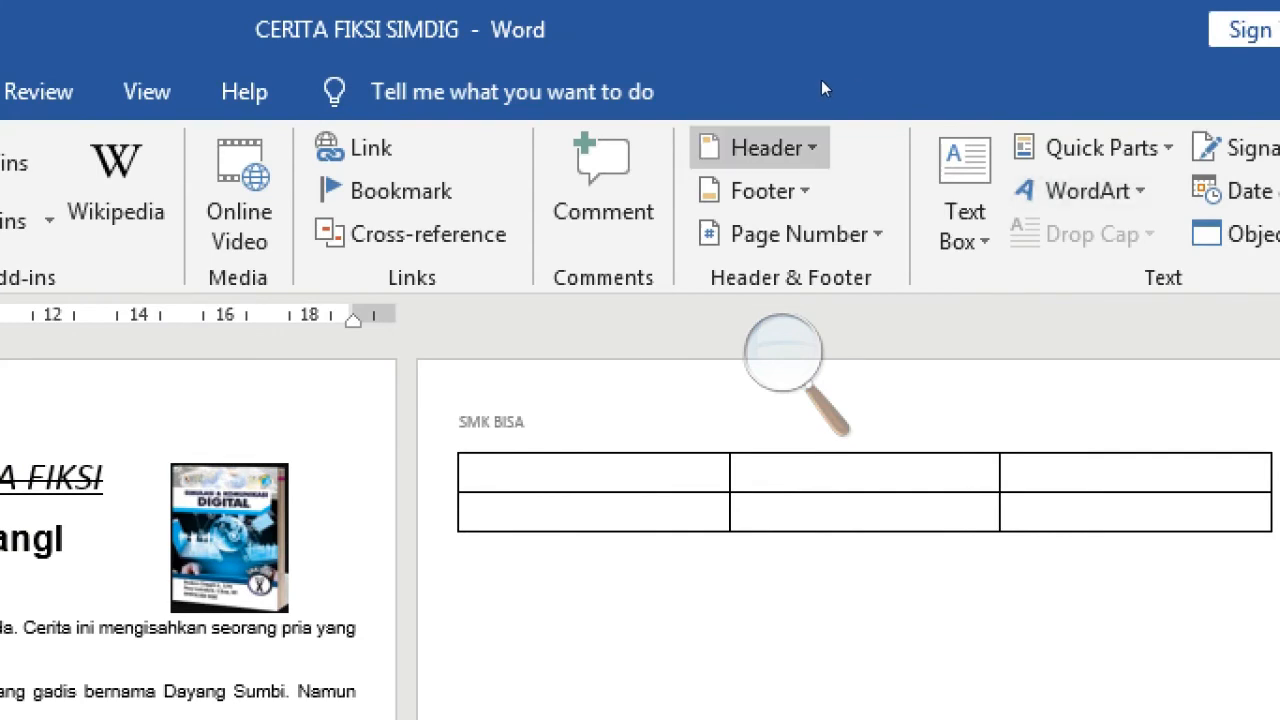
left_click(778, 187)
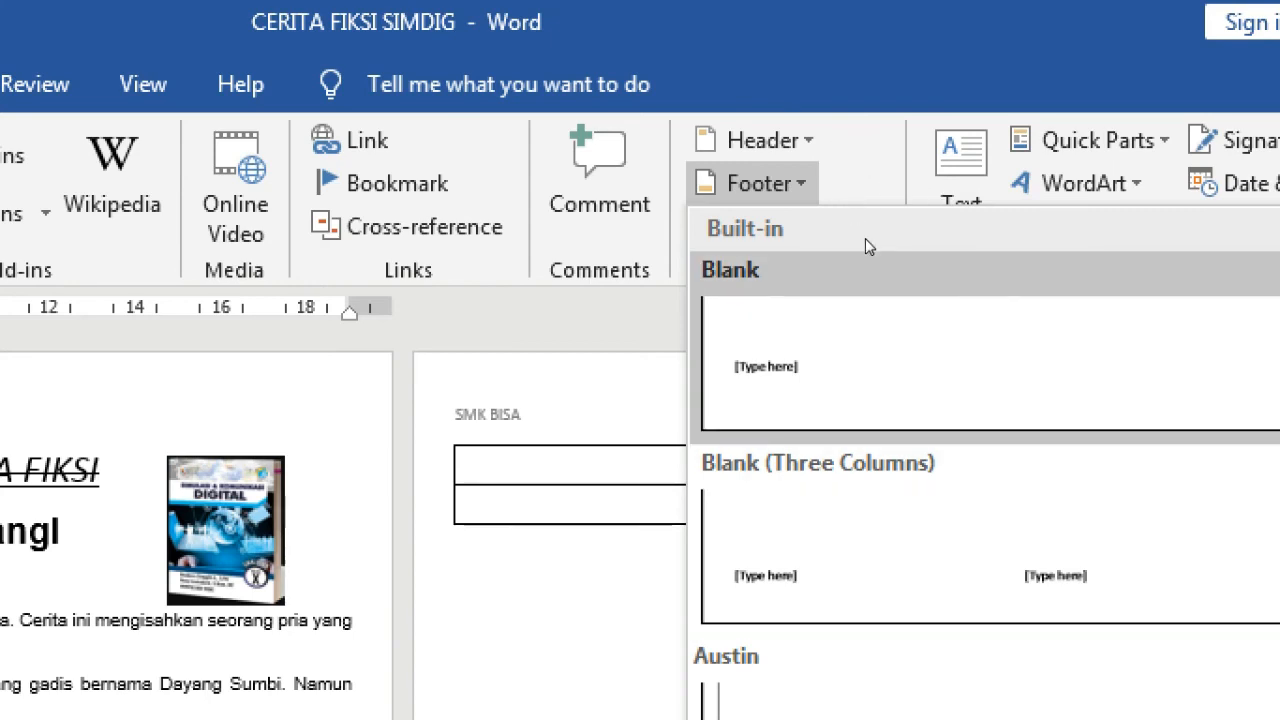
left_click(843, 192)
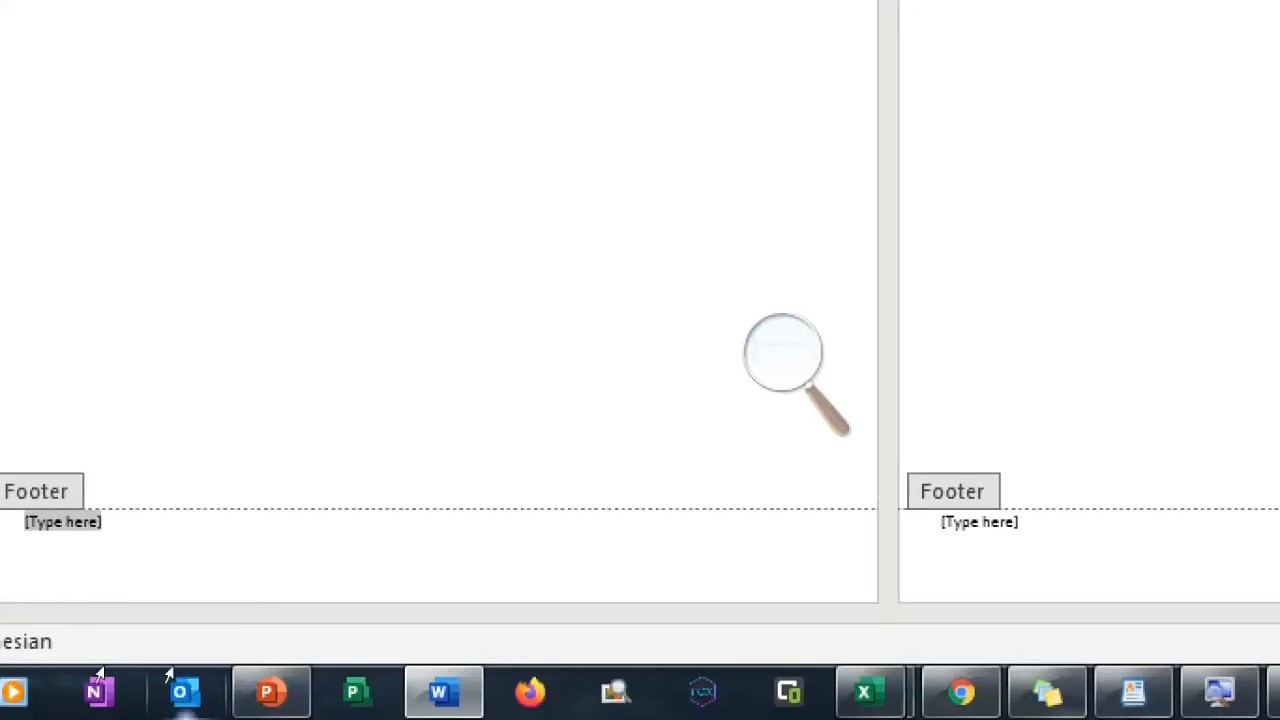
type("SMK PRESTASI")
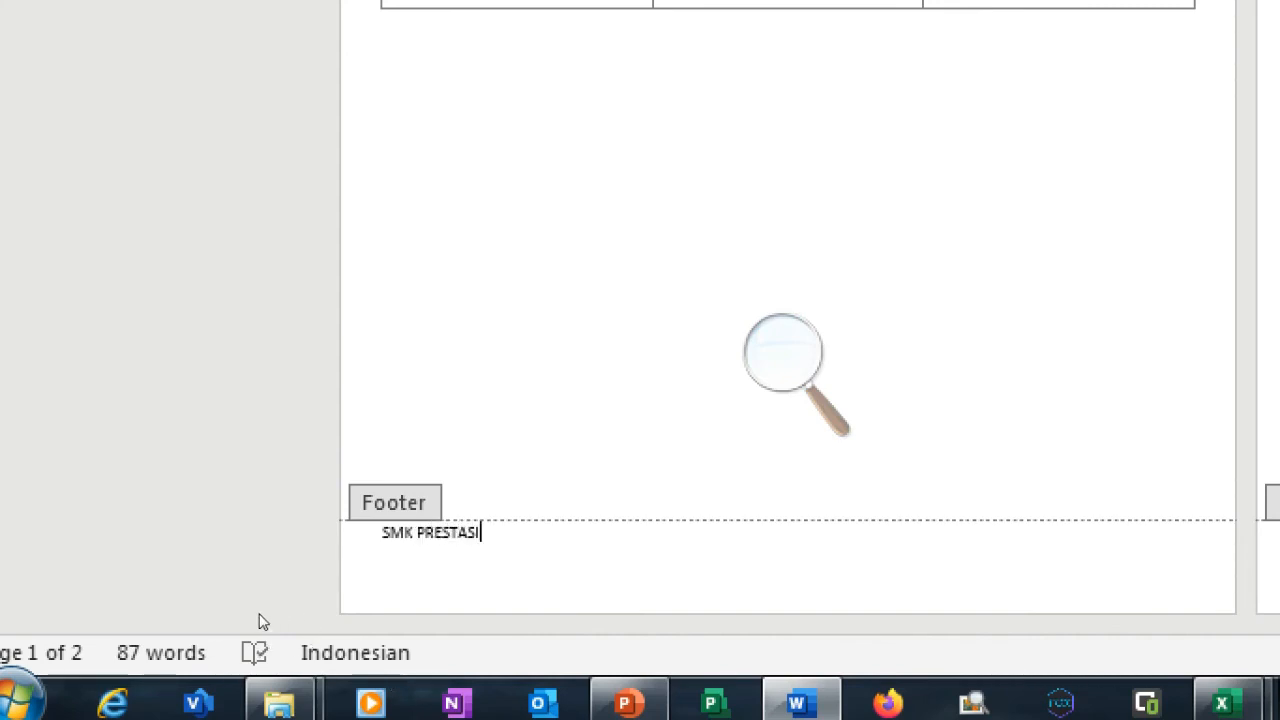
Step: Change the footer text to SMK JUARA and return to the document body
key("BackSpace")
key("BackSpace")
key("BackSpace")
key("BackSpace")
type("JUARA")
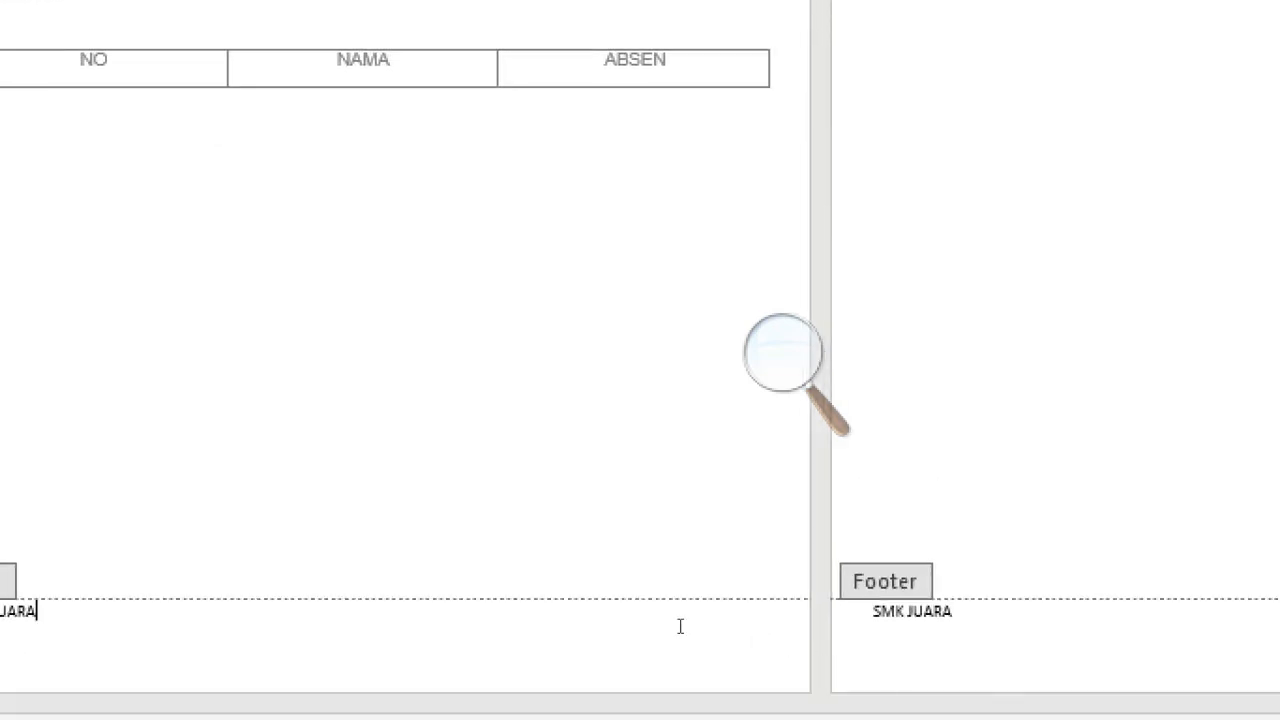
double_click(492, 546)
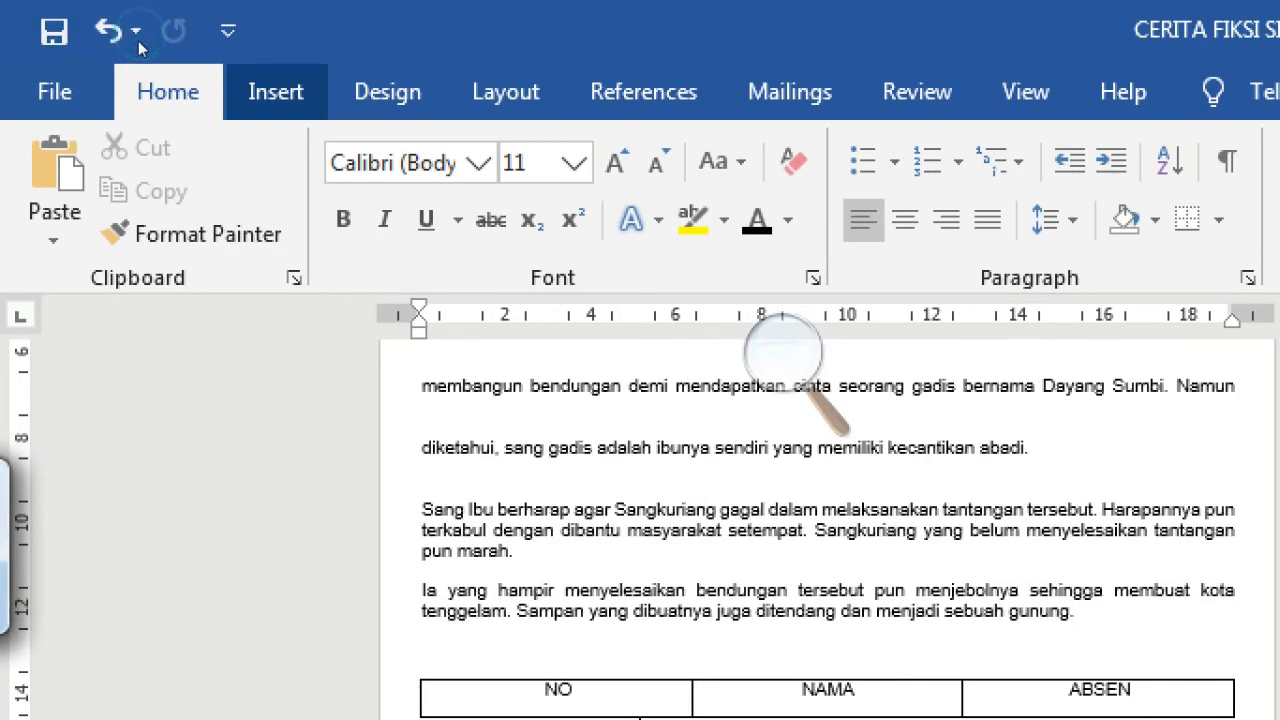
Step: Insert a centered page number at the bottom of the page in the Plain Number 2 style and close the footer
left_click(276, 92)
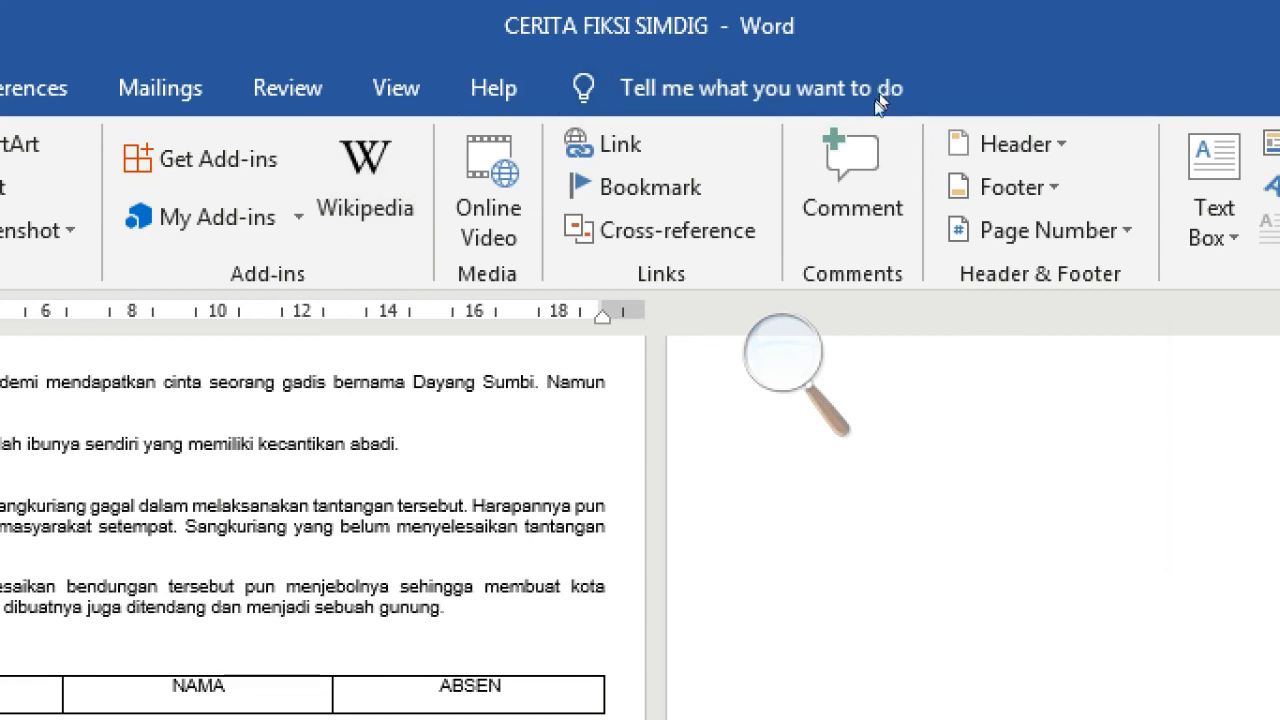
left_click(1042, 230)
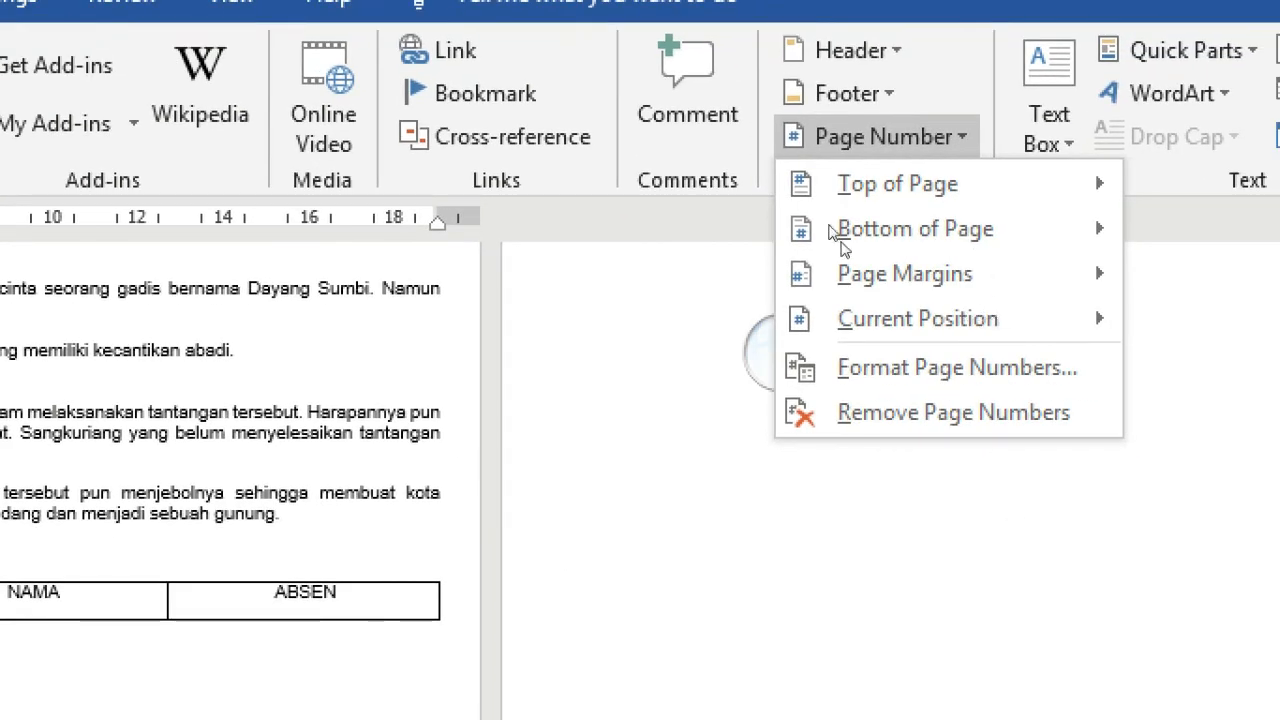
mouse_move(915, 229)
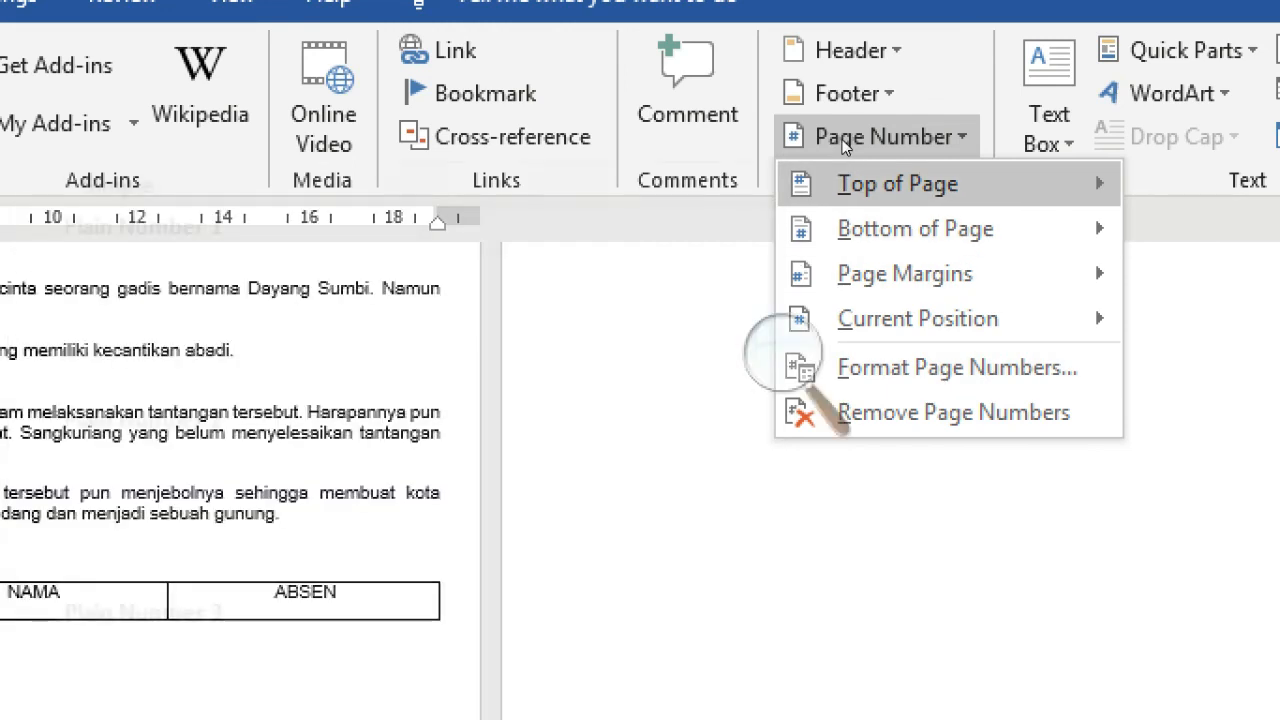
mouse_move(848, 183)
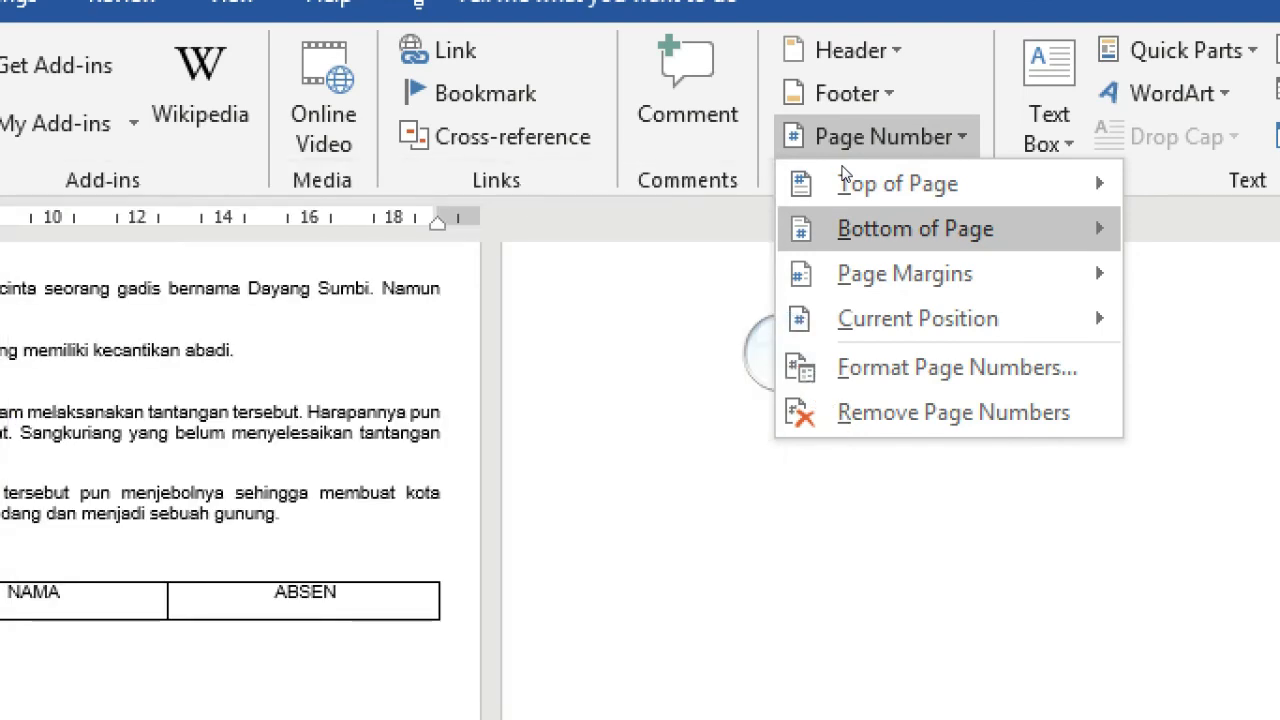
mouse_move(848, 218)
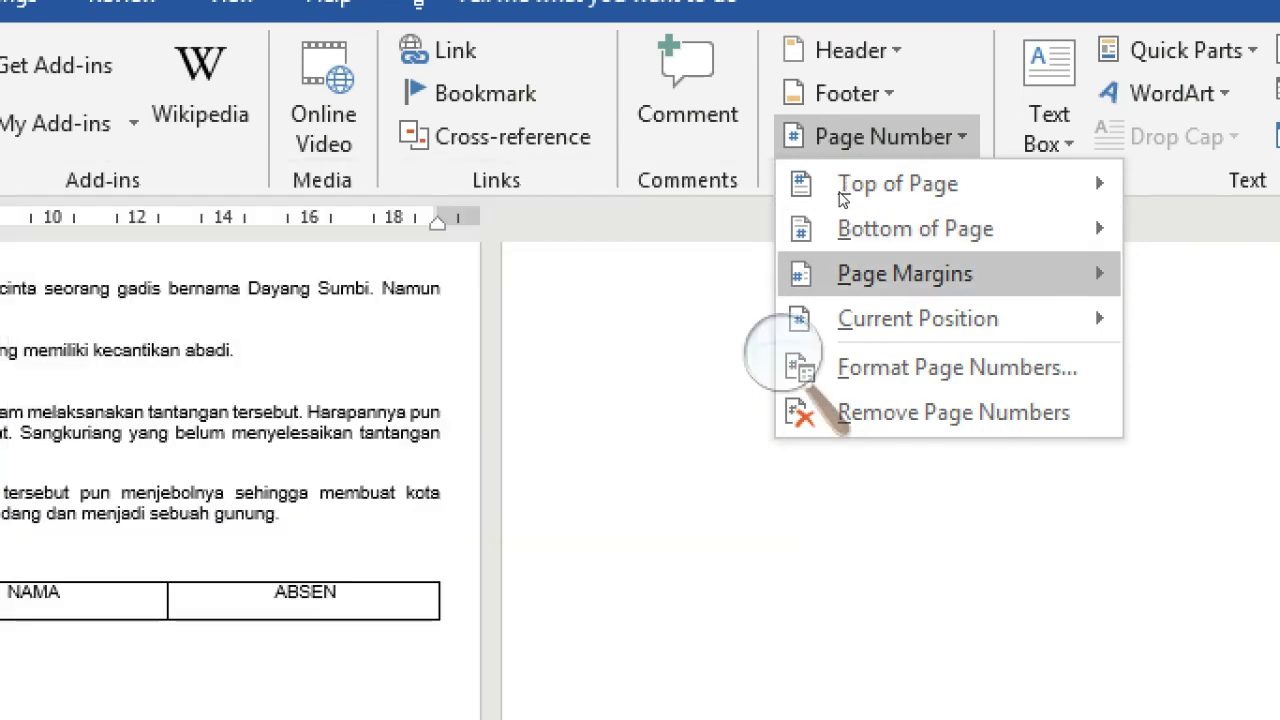
mouse_move(845, 264)
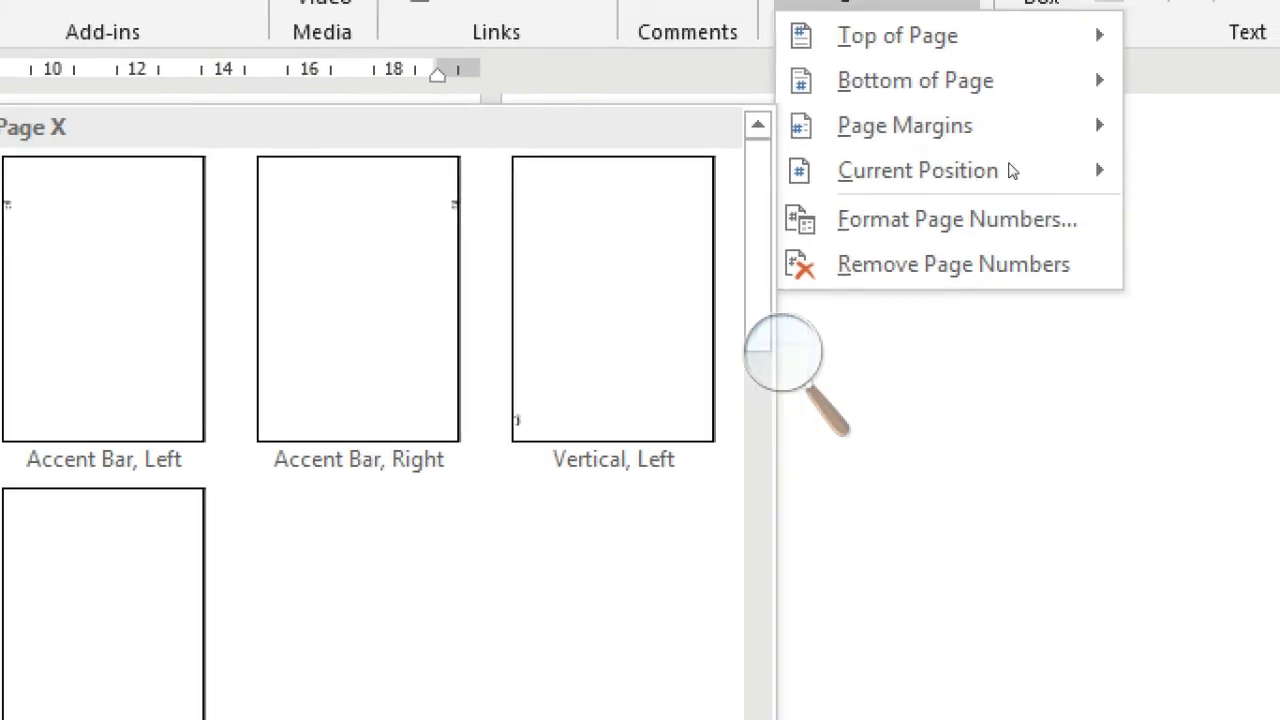
left_click(916, 164)
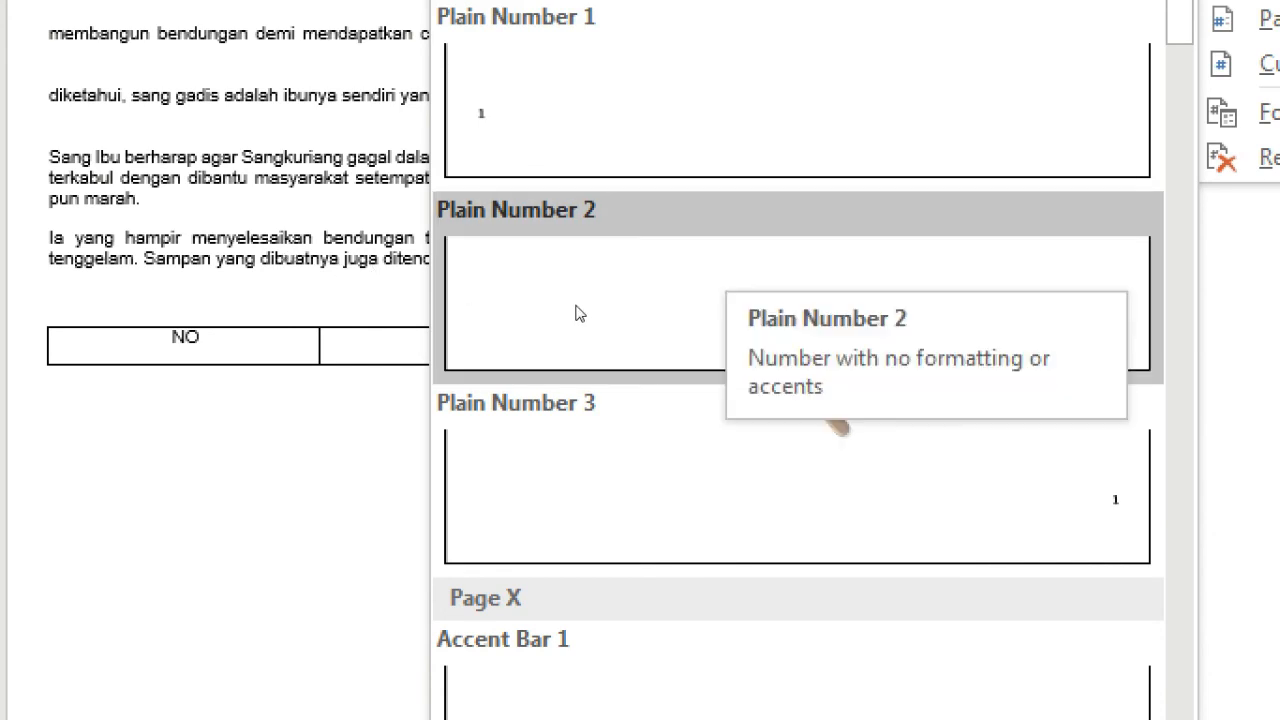
left_click(576, 313)
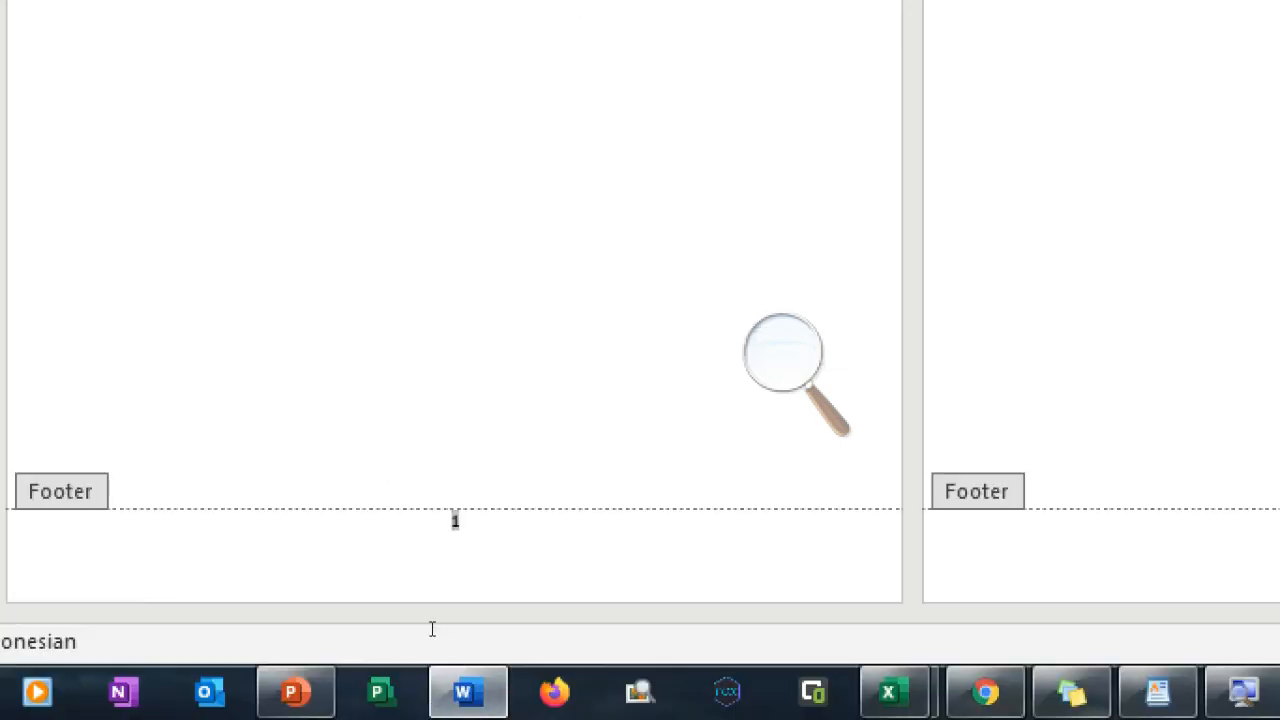
left_click(431, 628)
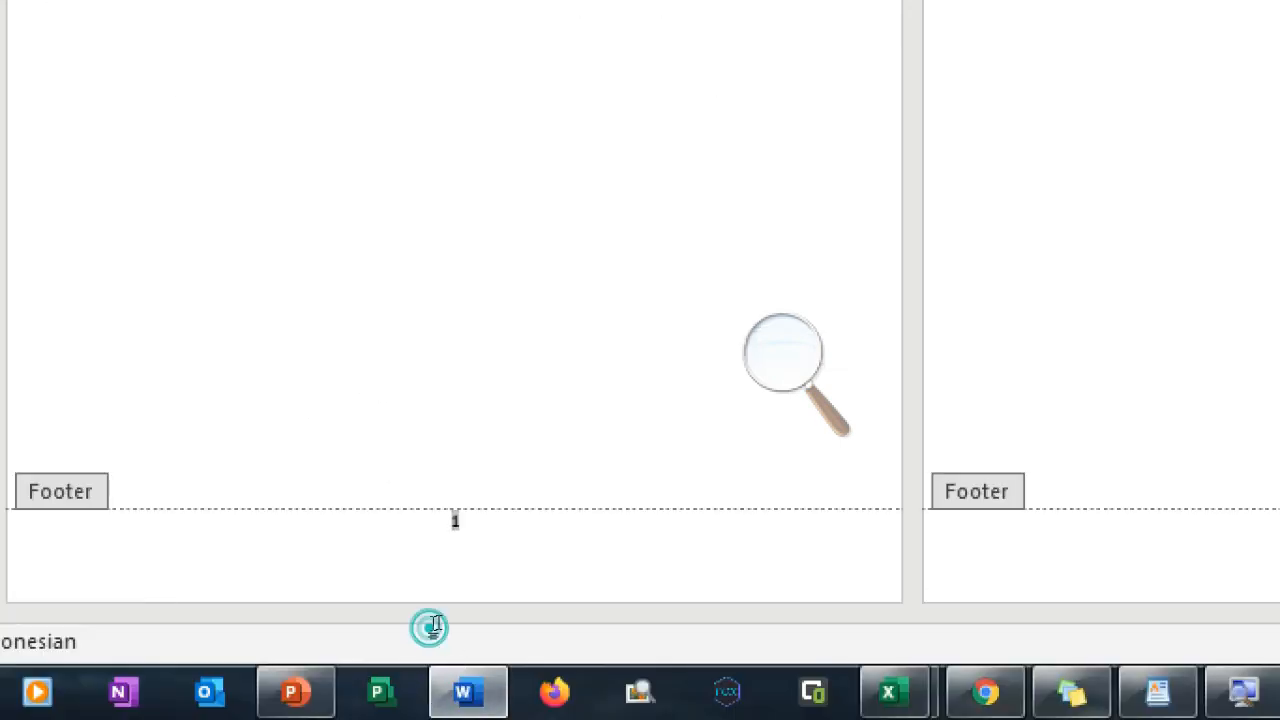
left_click(920, 625)
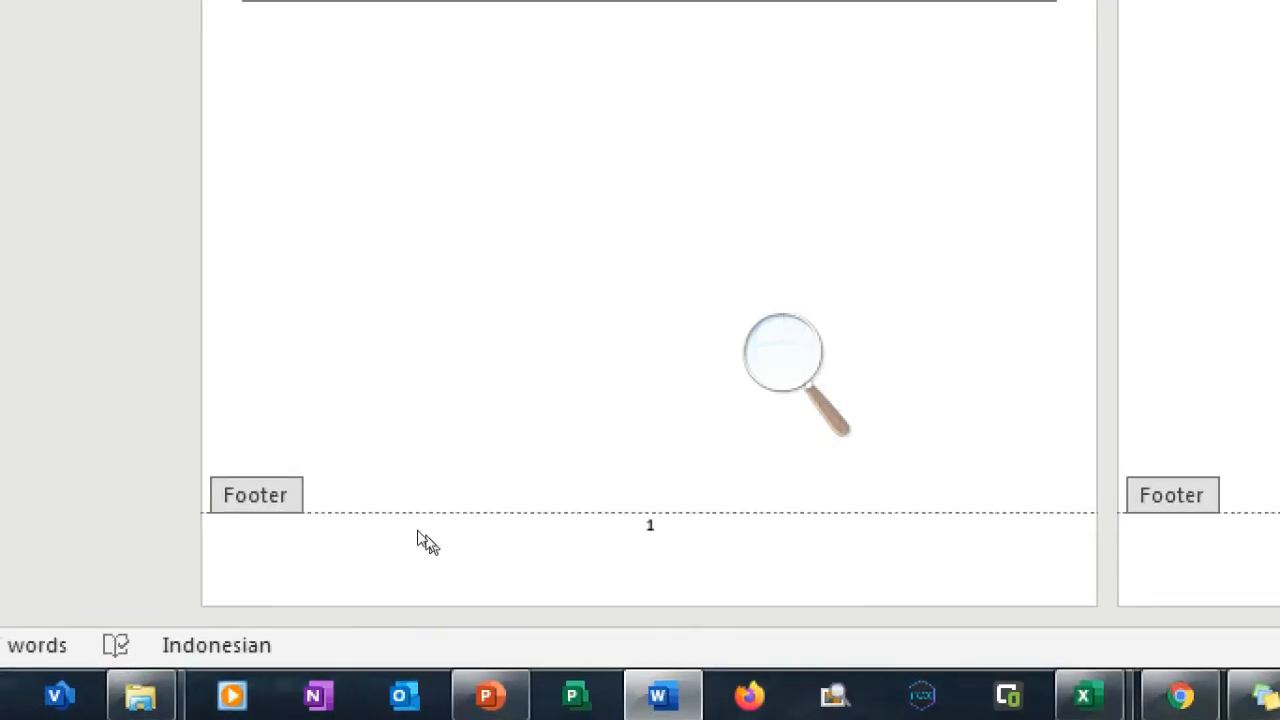
double_click(386, 557)
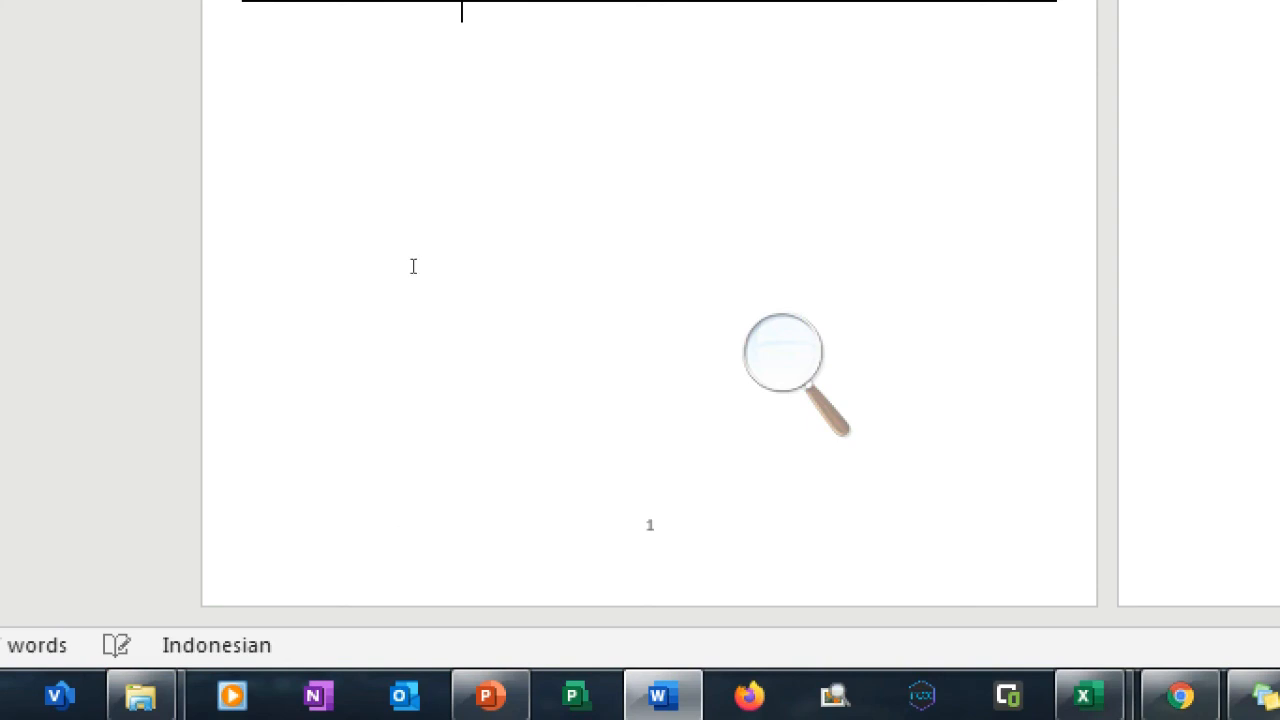
scroll(380, 395, "up", 5)
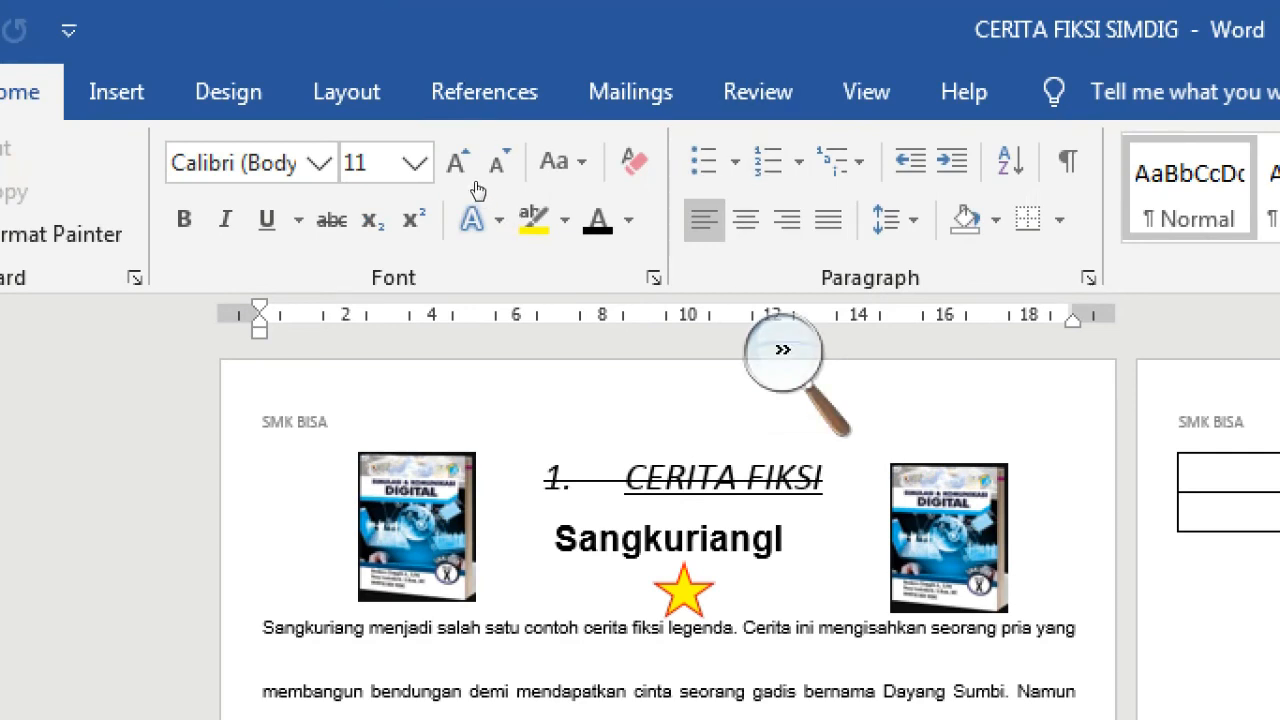
left_click(783, 350)
left_click(766, 374)
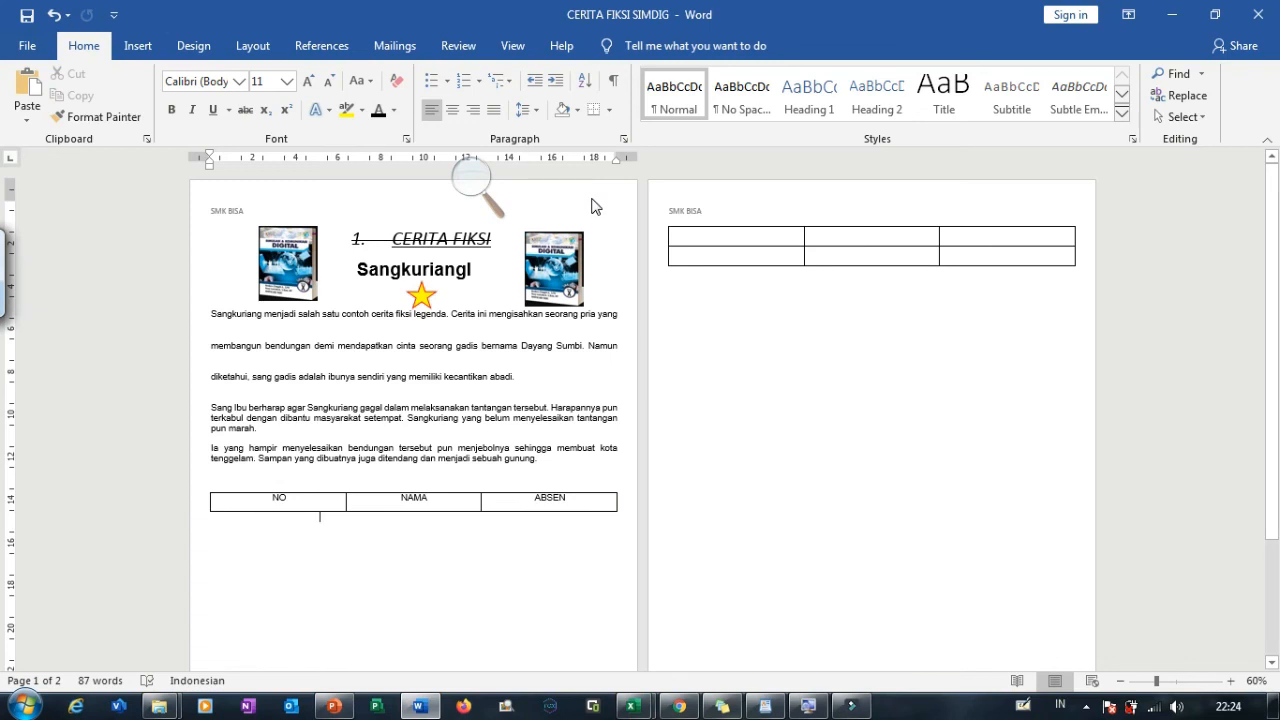
left_click(474, 186)
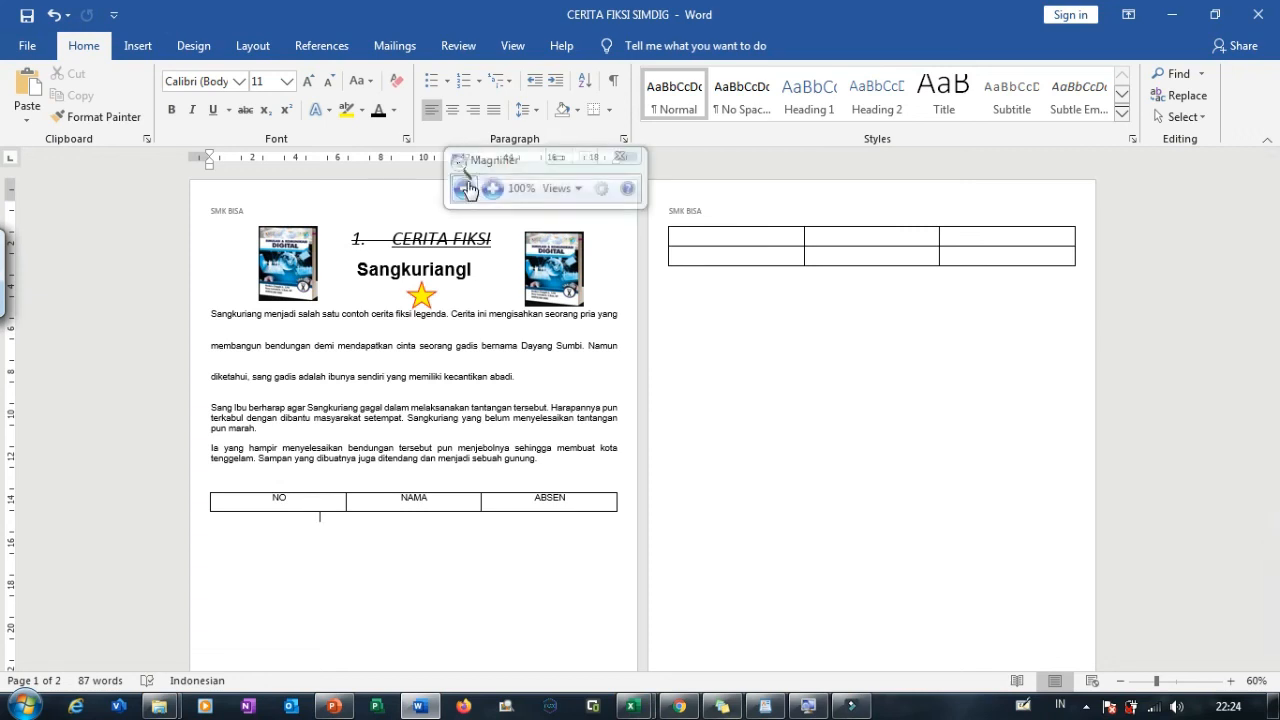
left_click_drag(492, 165, 738, 238)
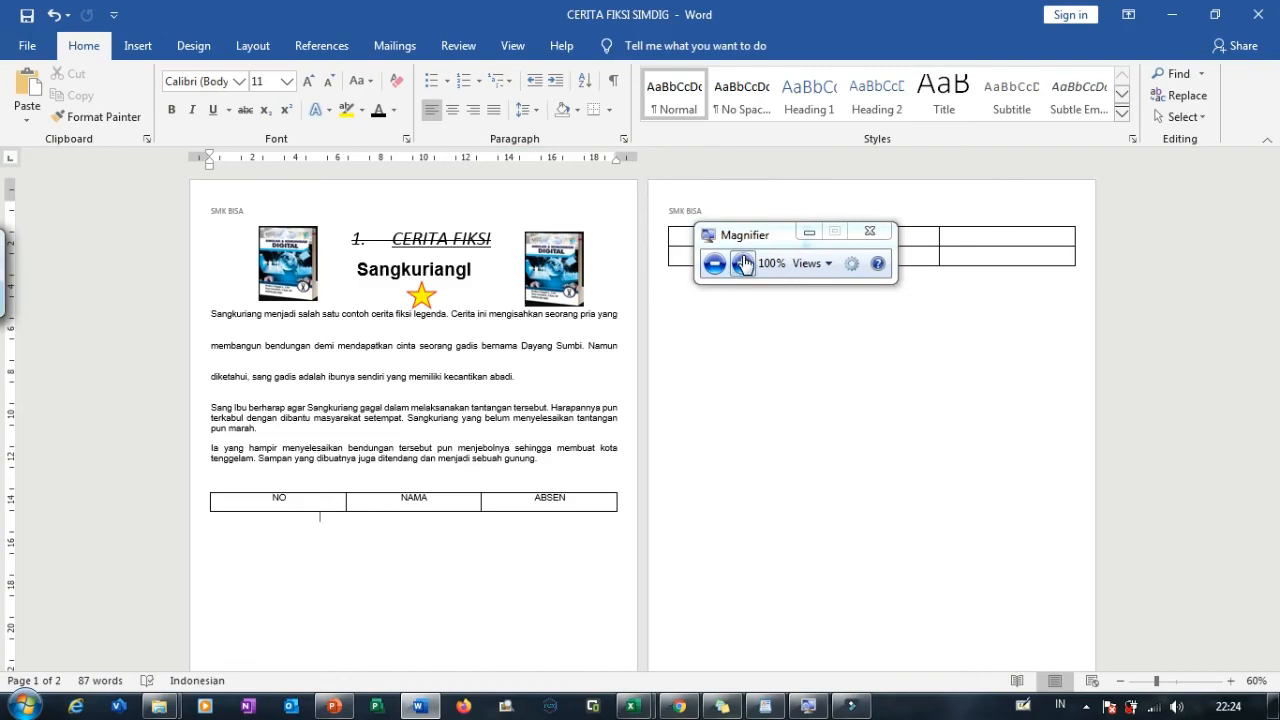
Step: Save the CERITA FIKSI SIMDIG document under its existing name
left_click(743, 262)
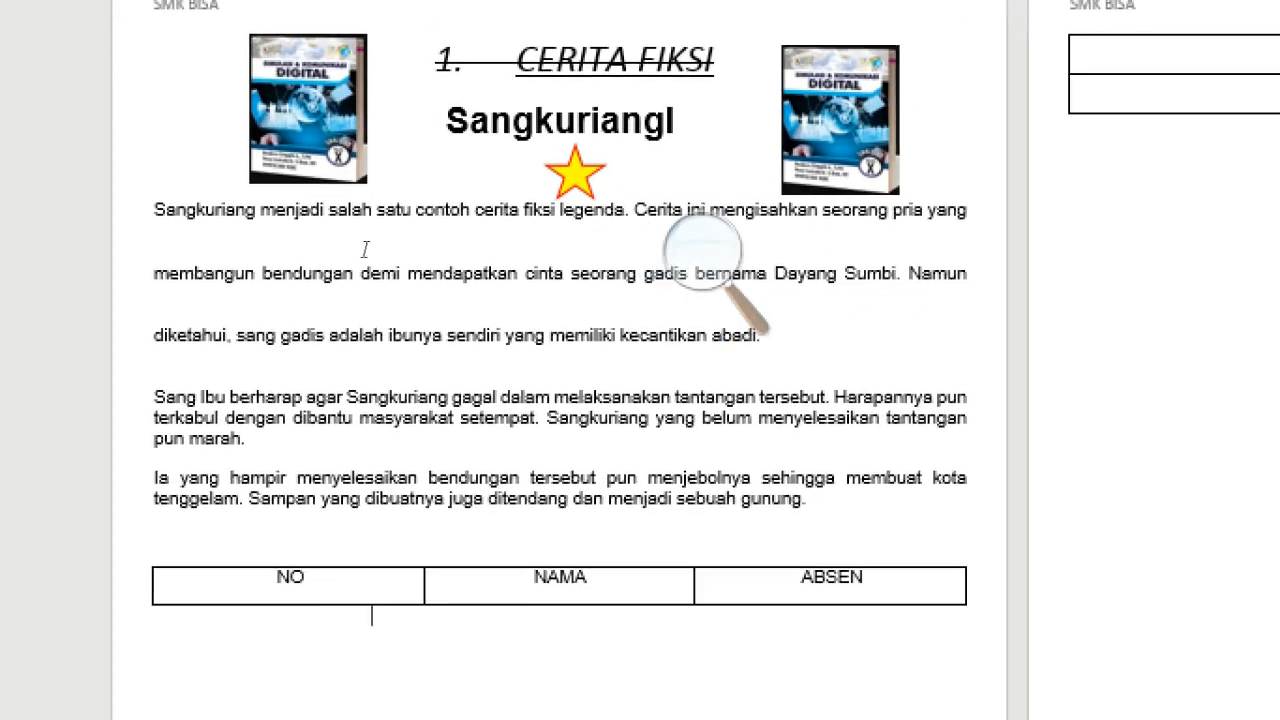
left_click(485, 342)
left_click(506, 350)
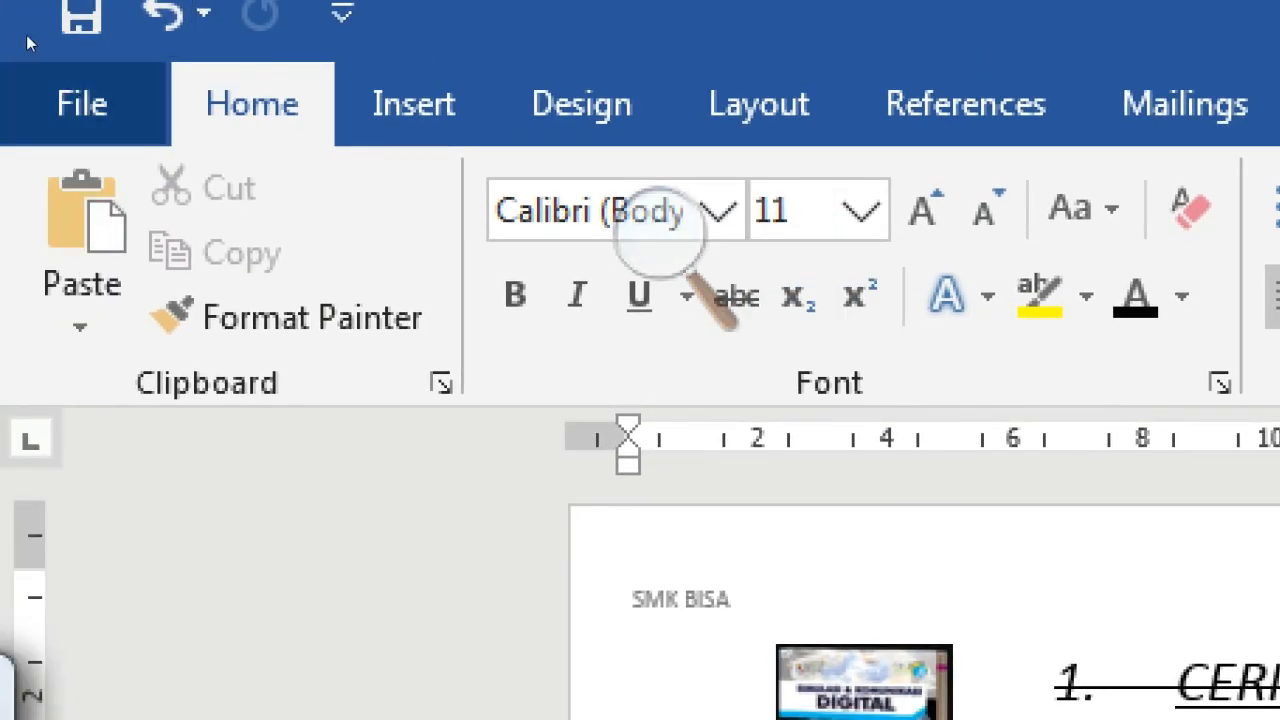
left_click(60, 100)
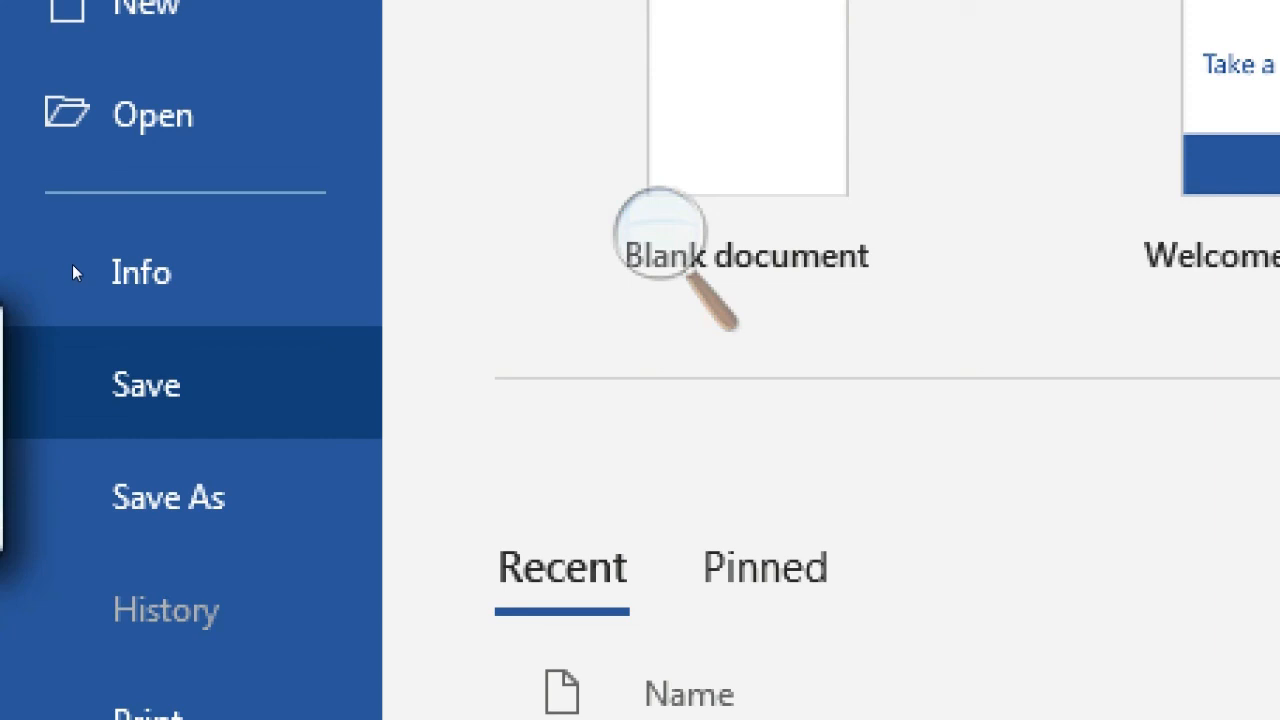
left_click(72, 262)
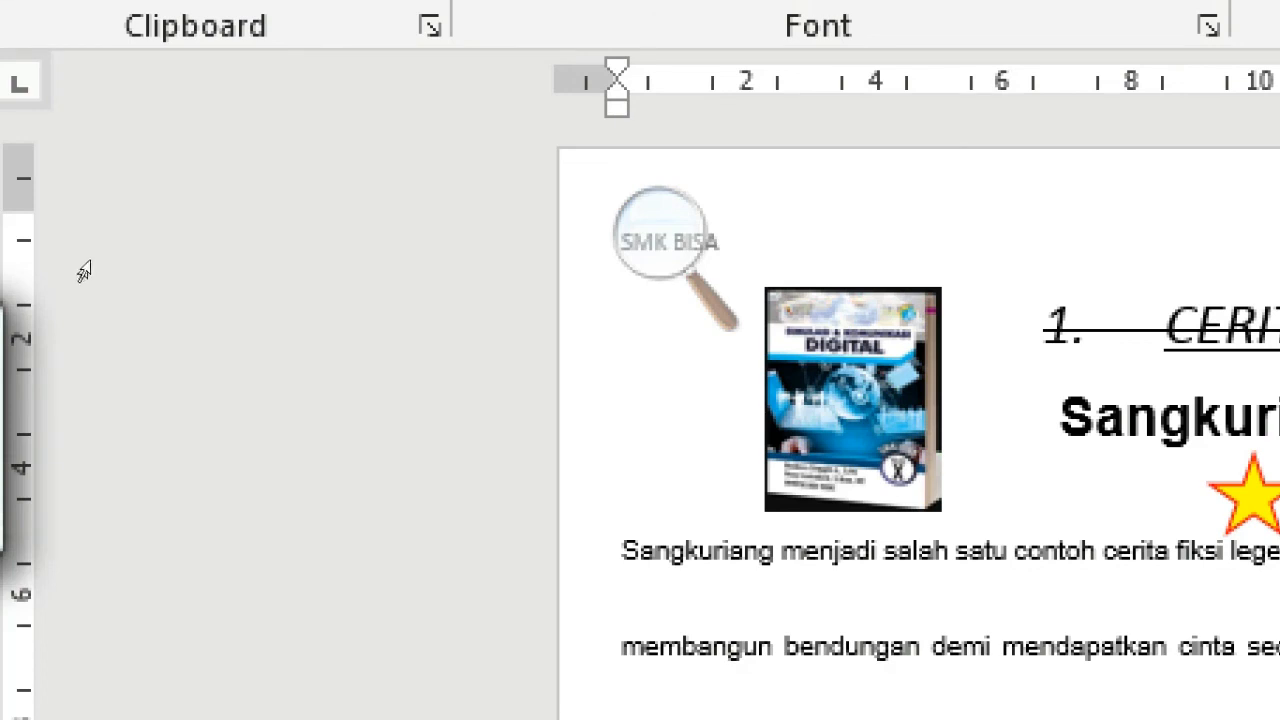
left_click(221, 210)
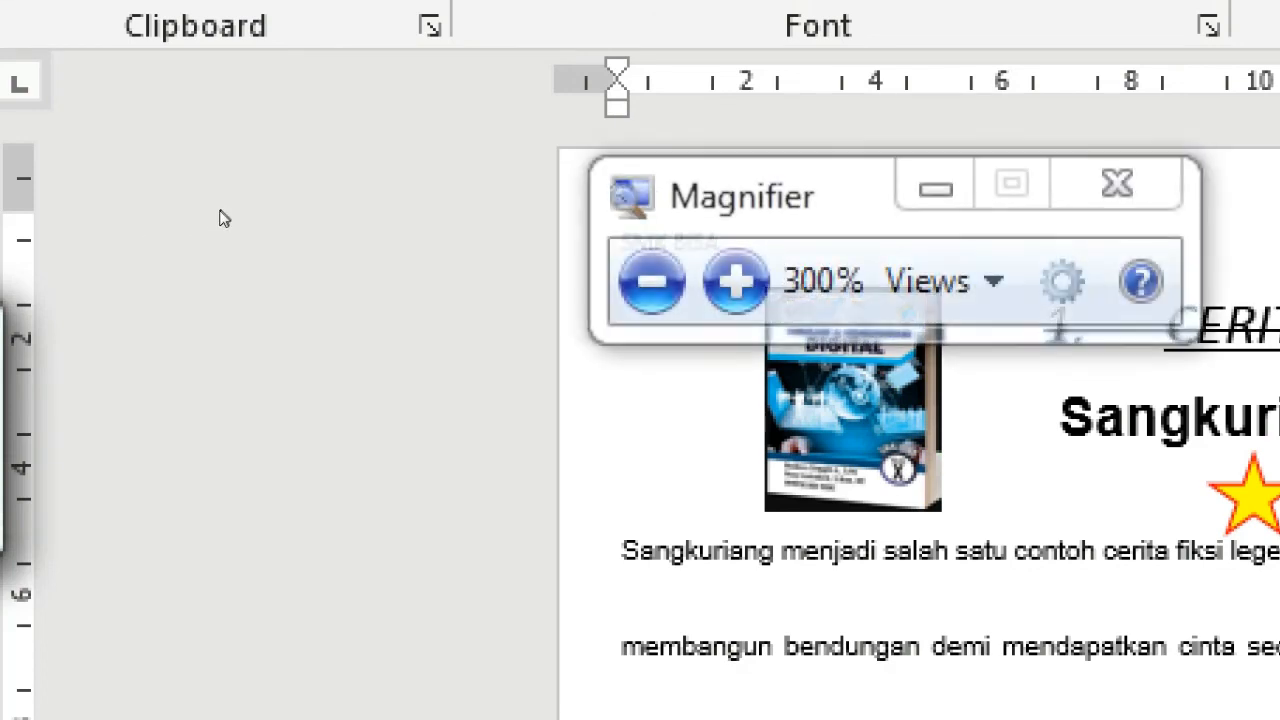
key("super+minus")
key("super+minus")
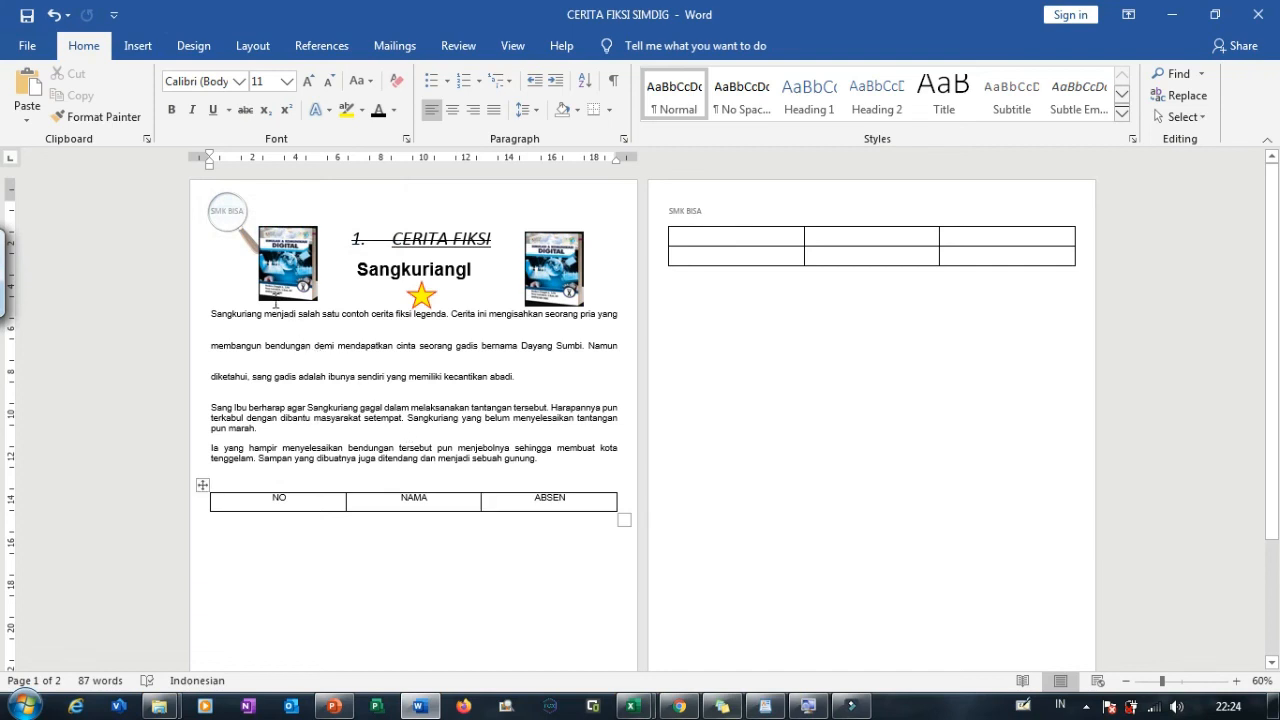
left_click(250, 243)
left_click(249, 223)
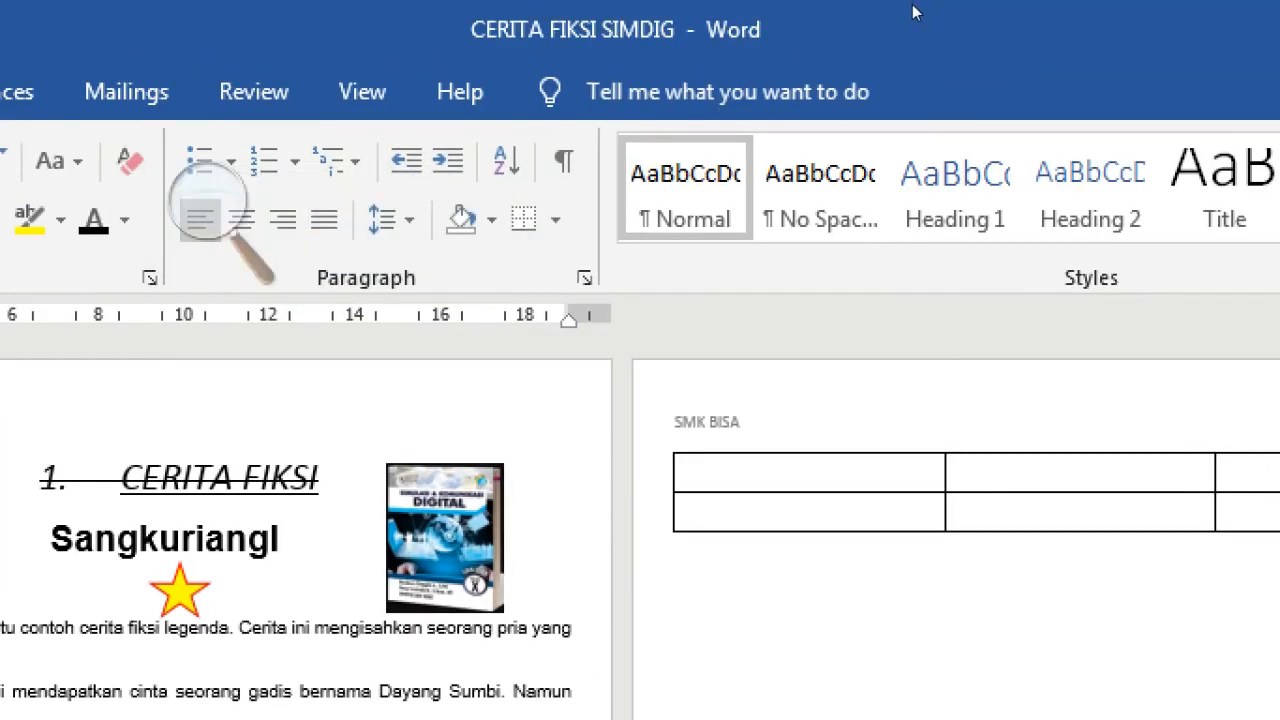
left_click(208, 212)
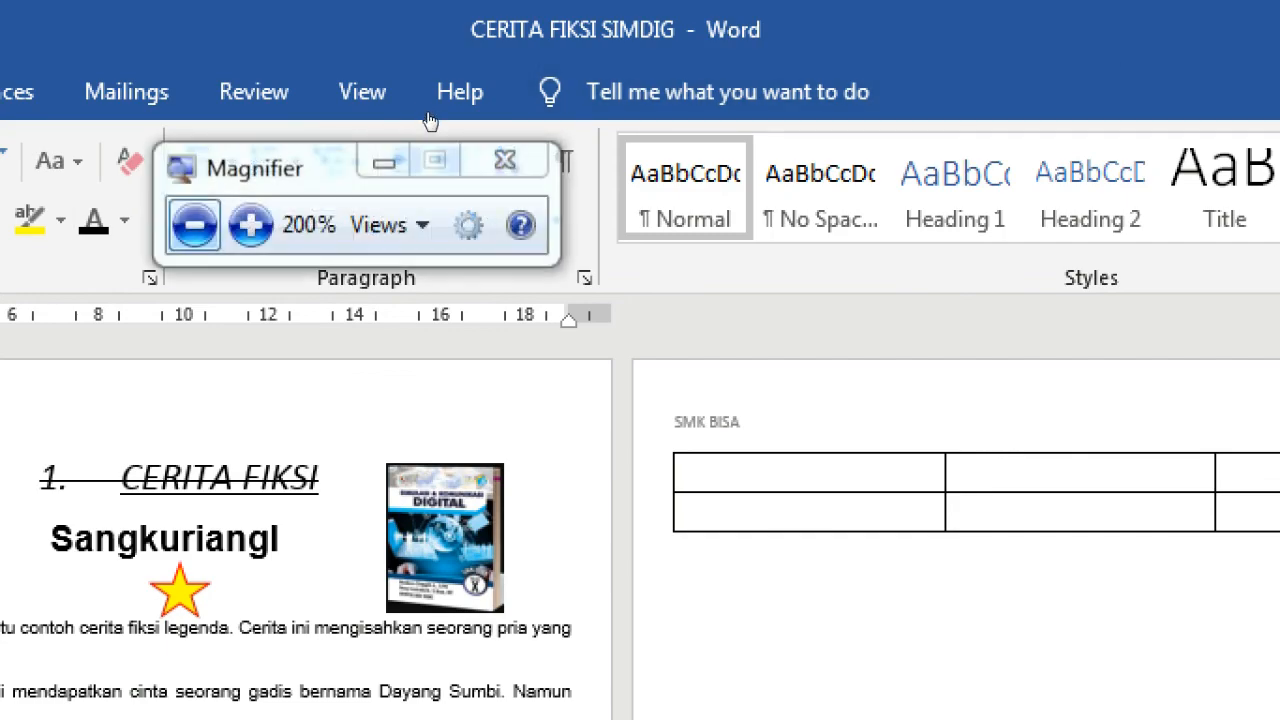
left_click(428, 115)
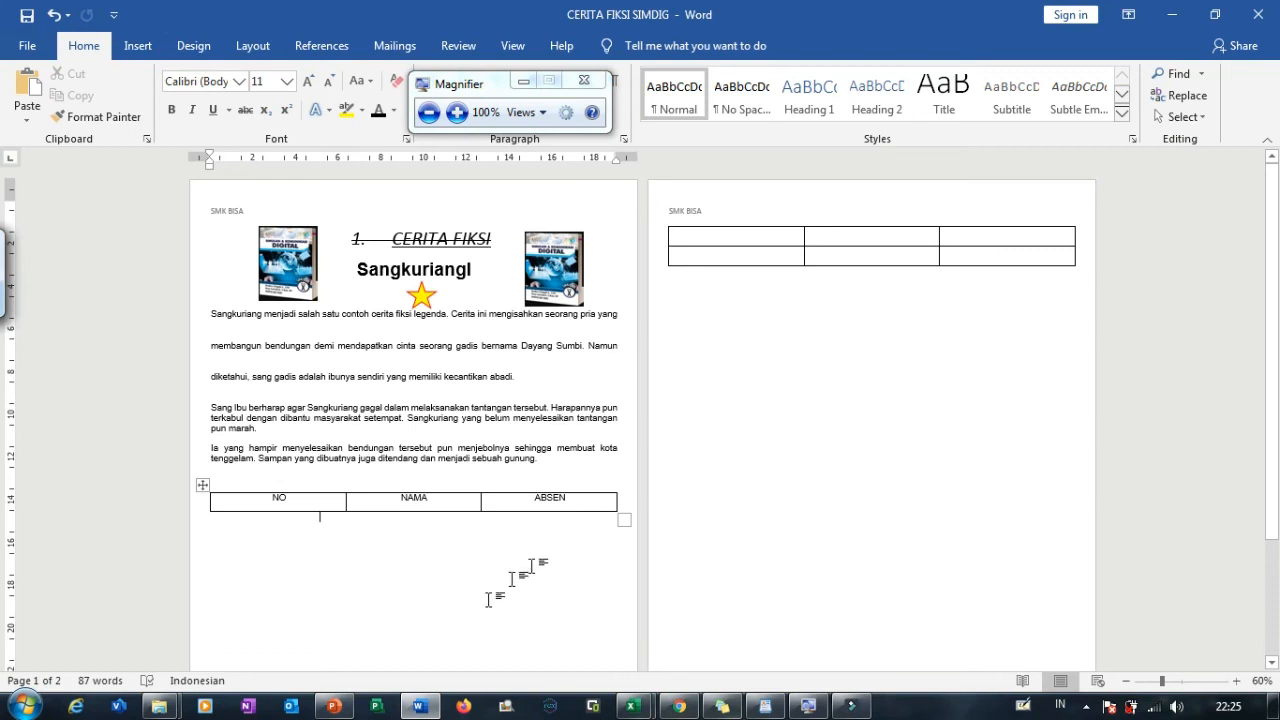
Step: Switch to the PowerPoint presentation and start the slide show from the closing THANKS FOR FOLLOWING slide
left_click(333, 707)
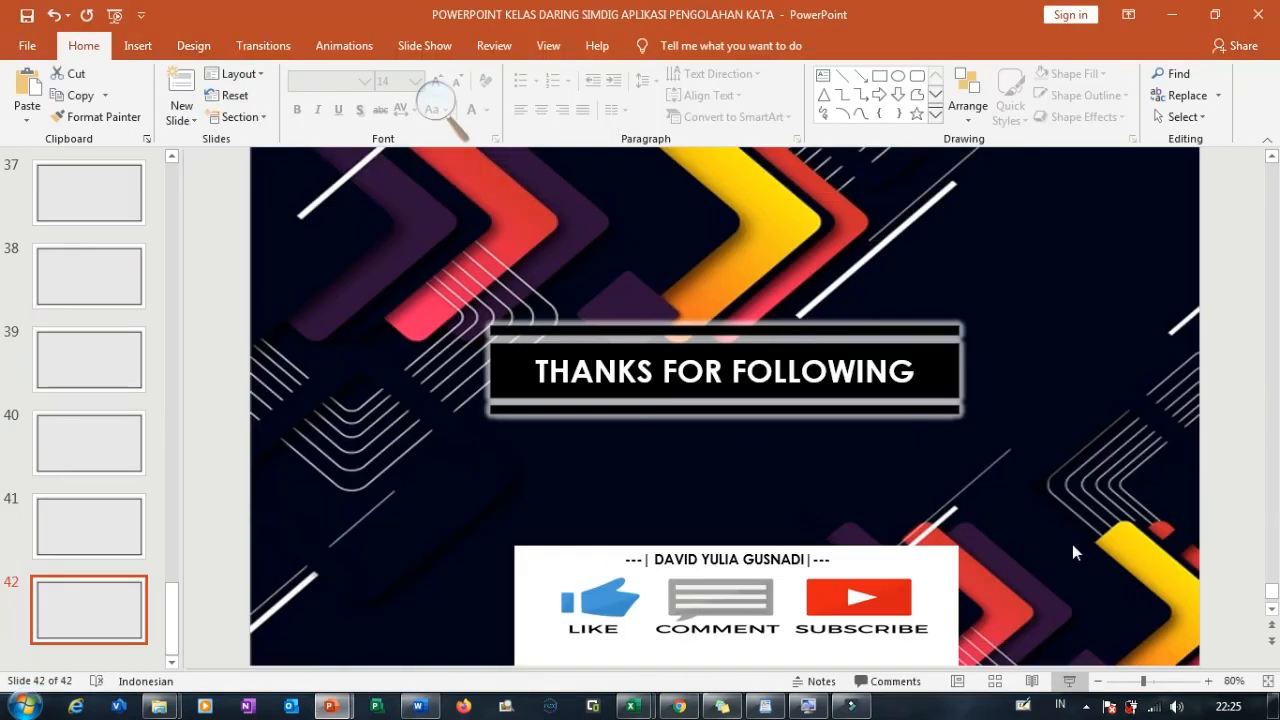
key("shift+F5")
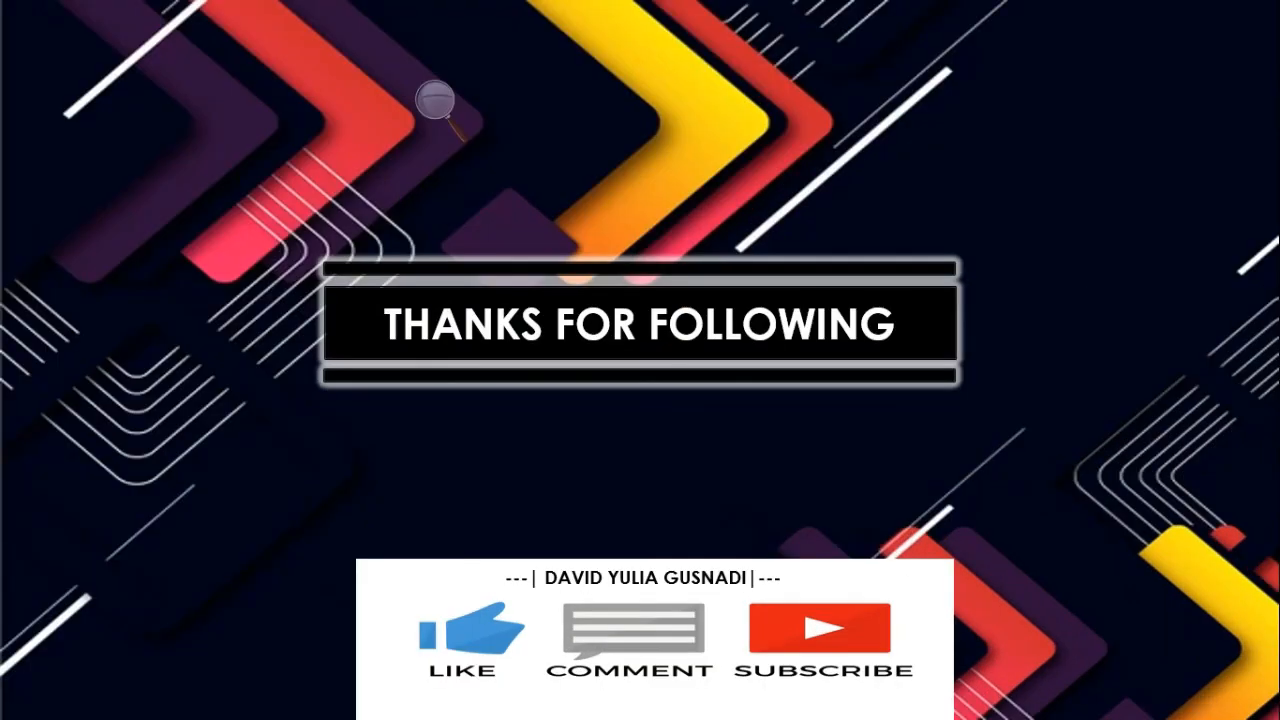